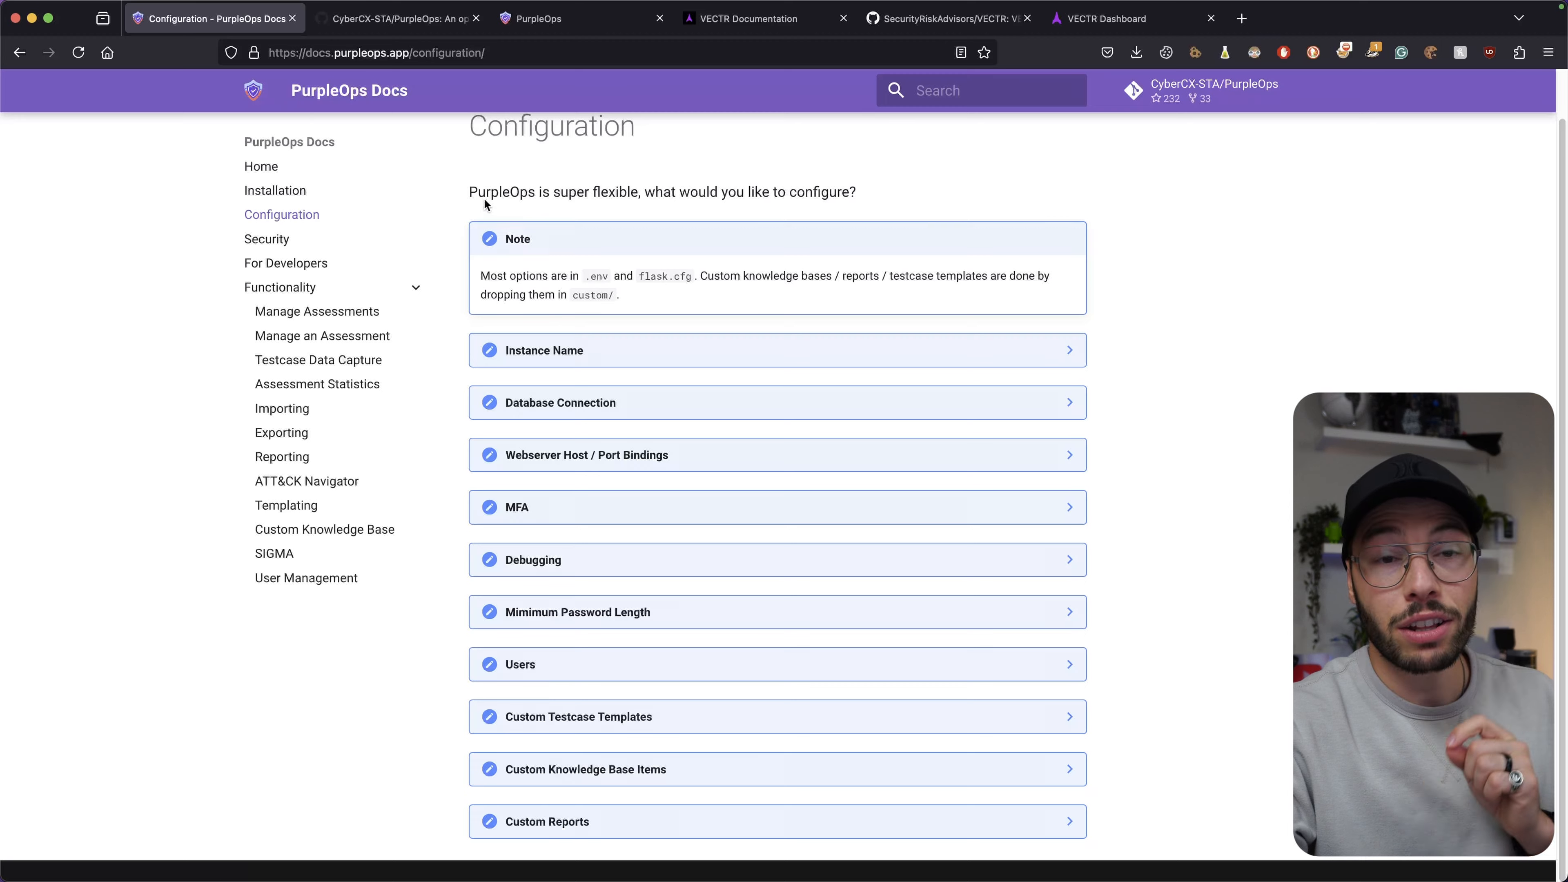
Switch to the VECTR GitHub repository and skim its README, returning to the top.
{"action": "left_click", "coordinate": [346, 19]}
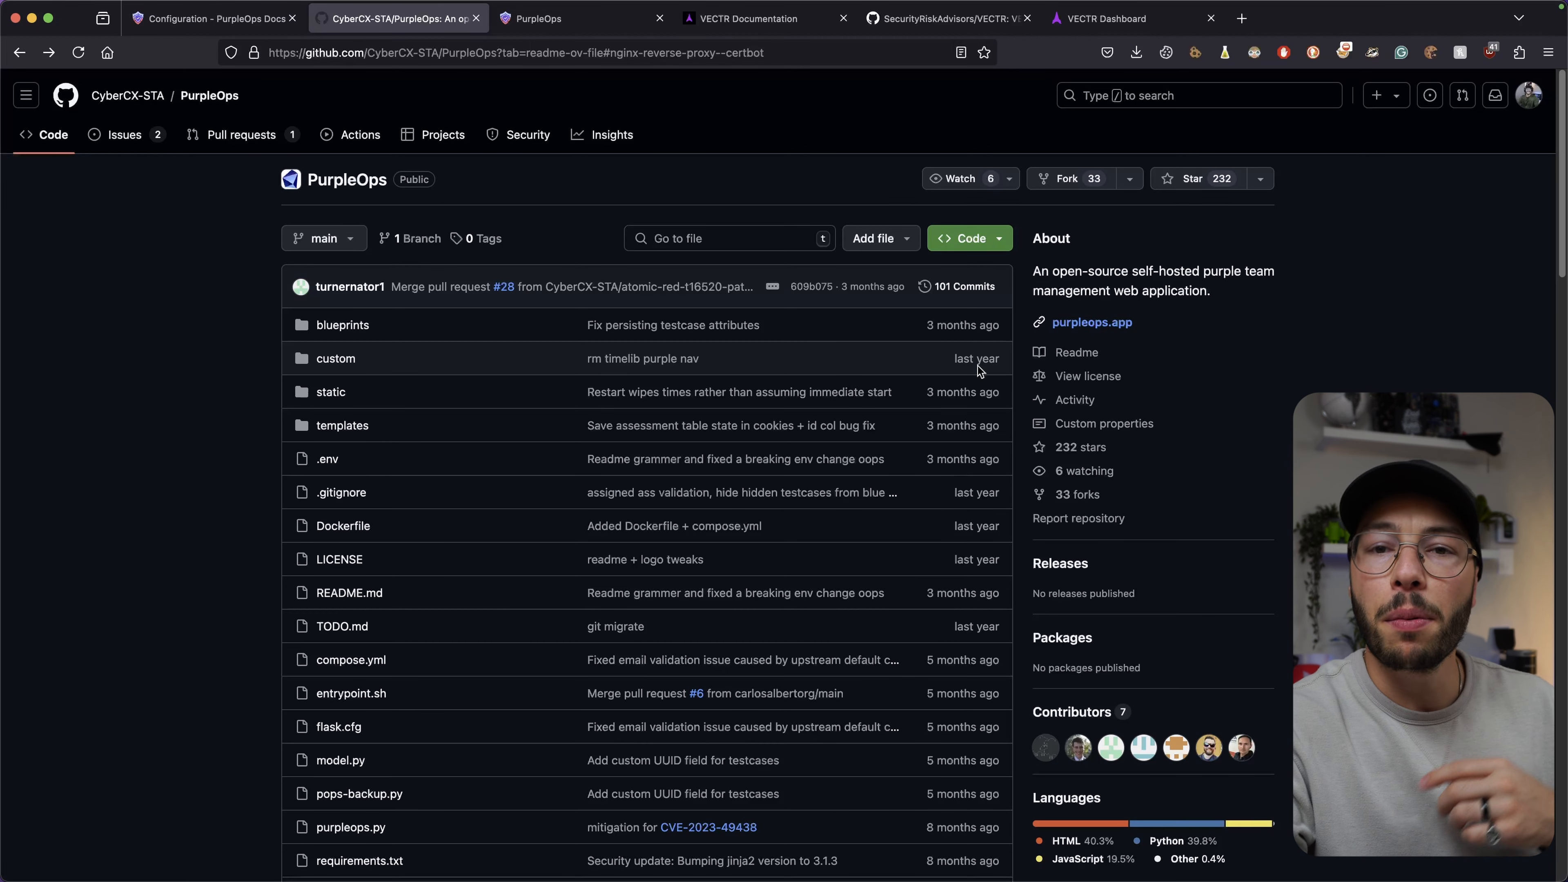
{"action": "left_click", "coordinate": [929, 19]}
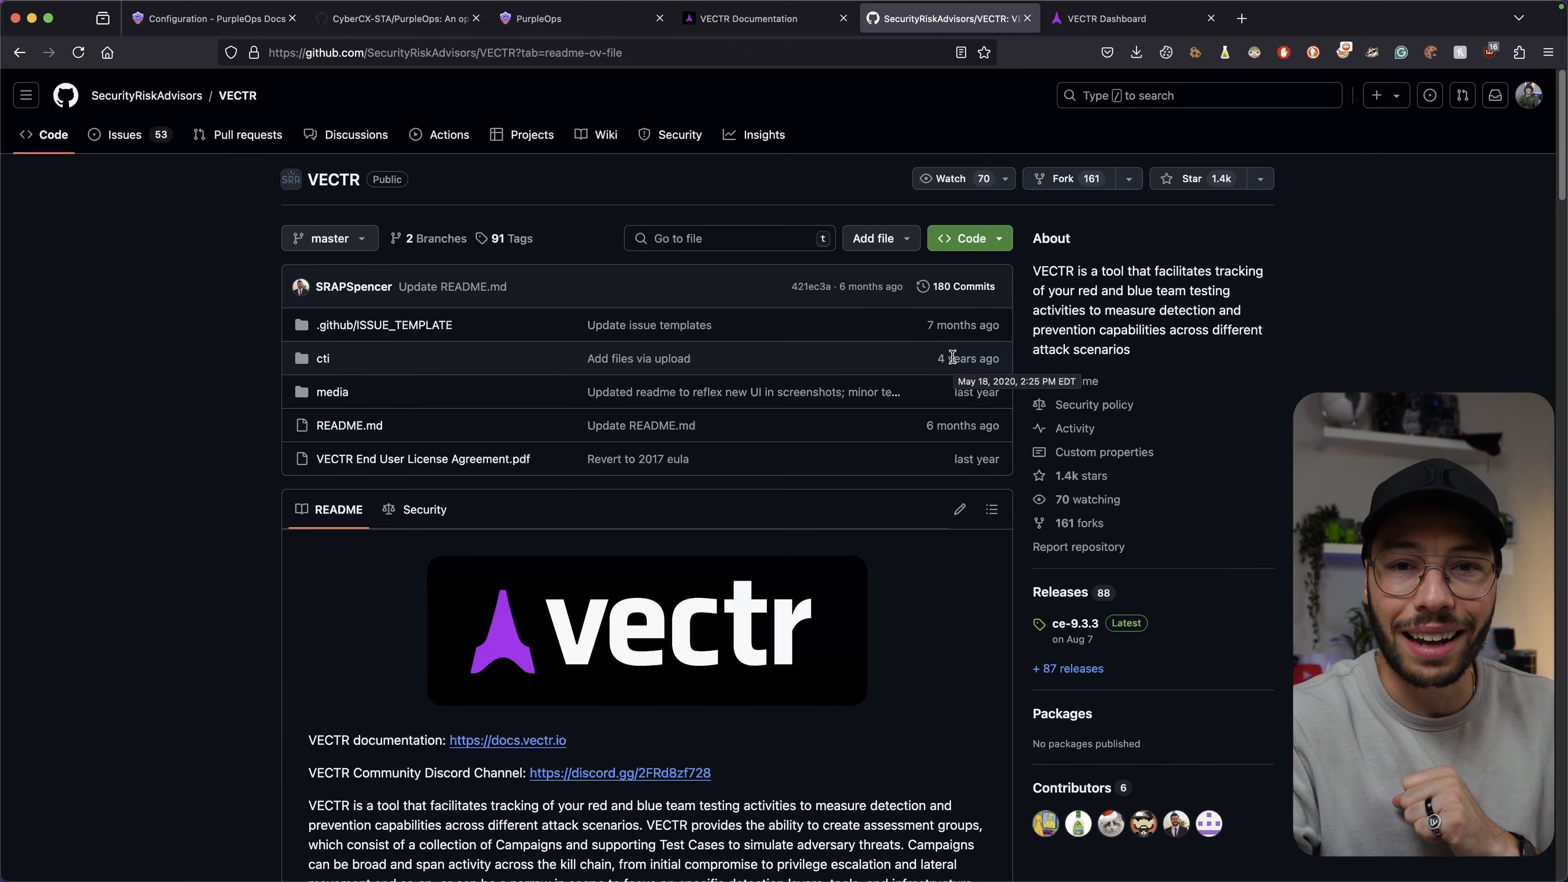
{"action": "scroll", "coordinate": [953, 356], "scroll_direction": "down", "scroll_amount": 20}
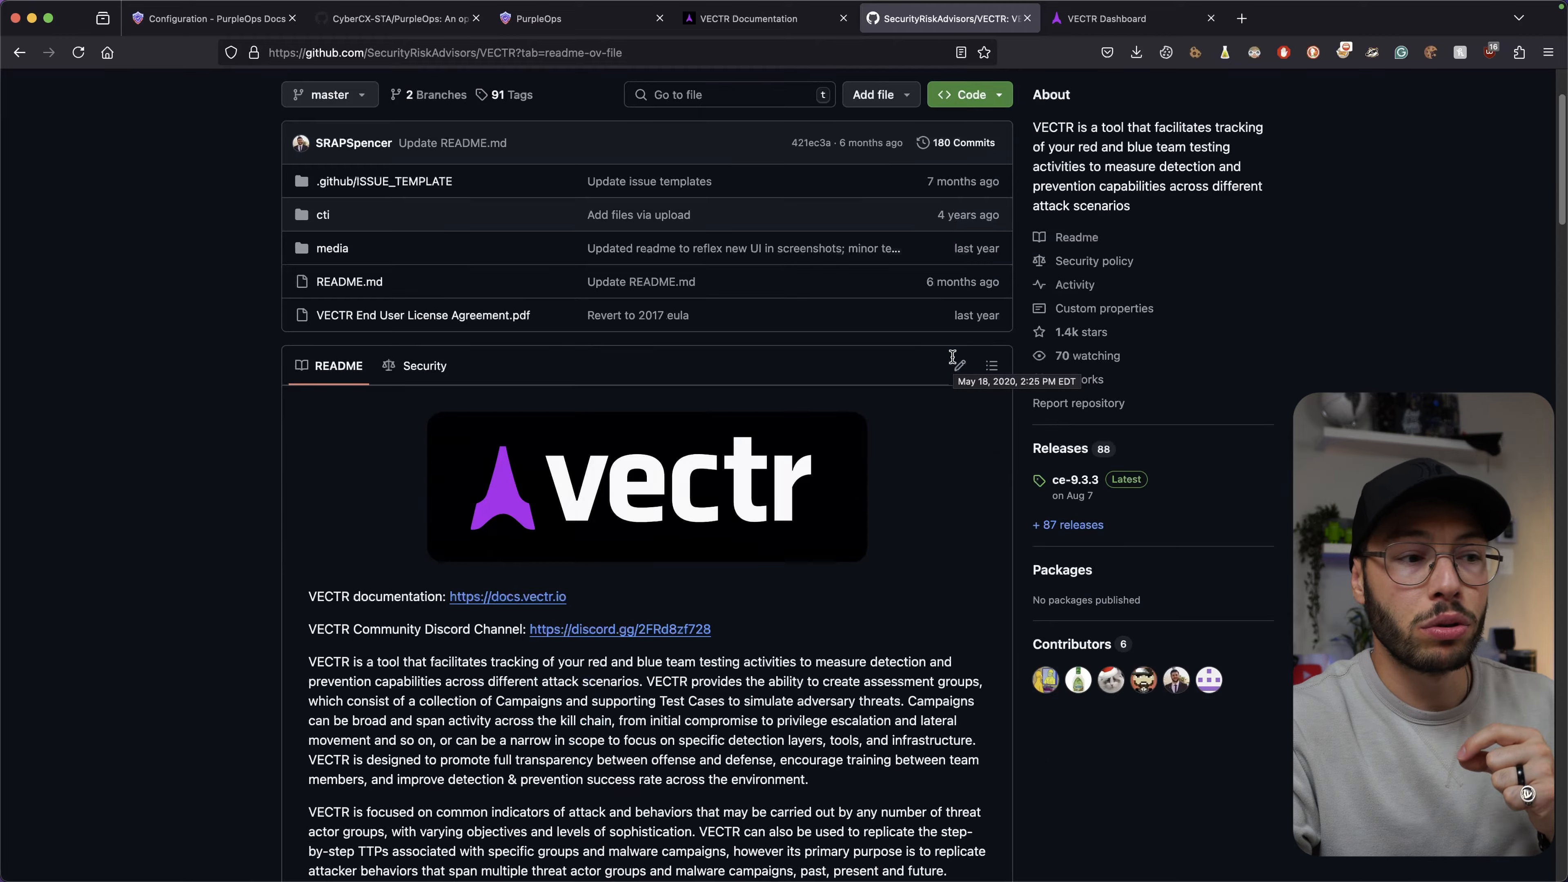
{"action": "scroll", "coordinate": [954, 363], "scroll_direction": "down", "scroll_amount": 10}
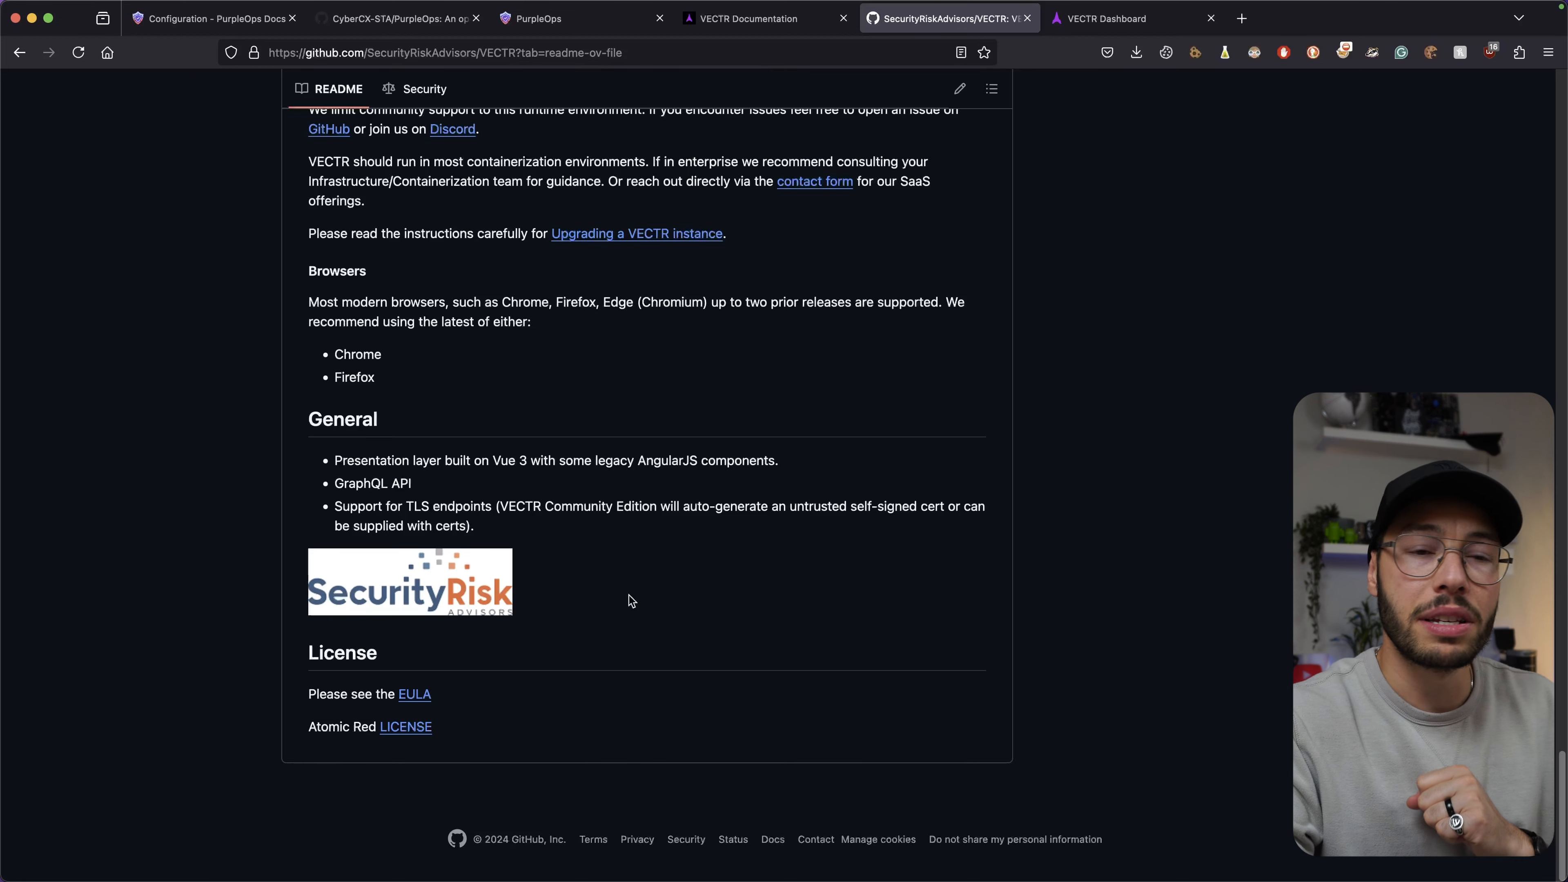
{"action": "key", "text": "Home"}
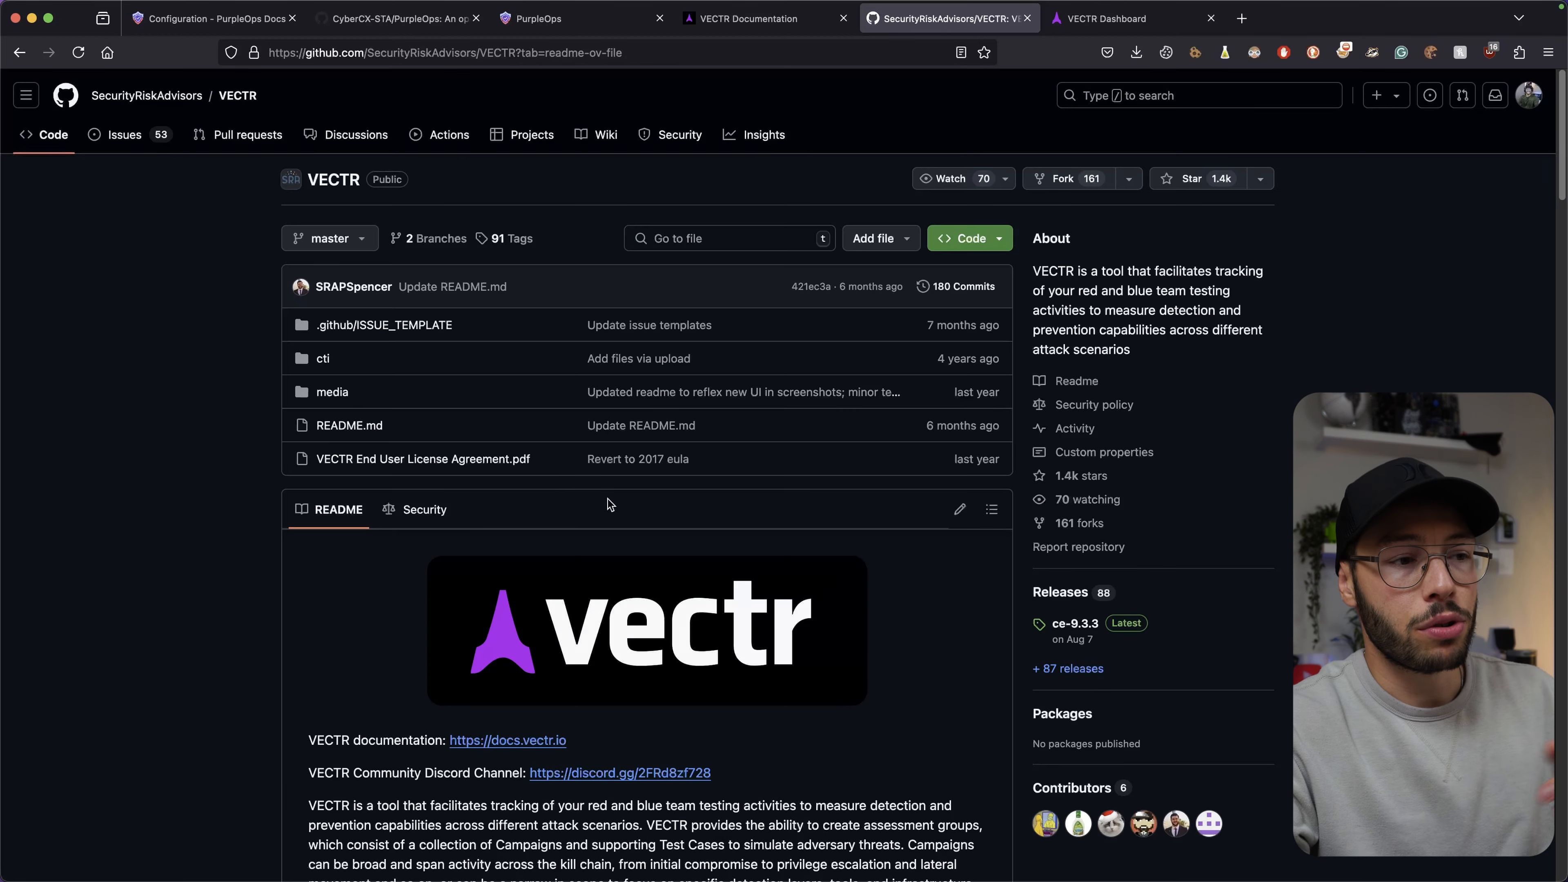
Return to the PurpleOps README and highlight its Key Features, including inbuilt DOCX reporting.
{"action": "left_click", "coordinate": [391, 29]}
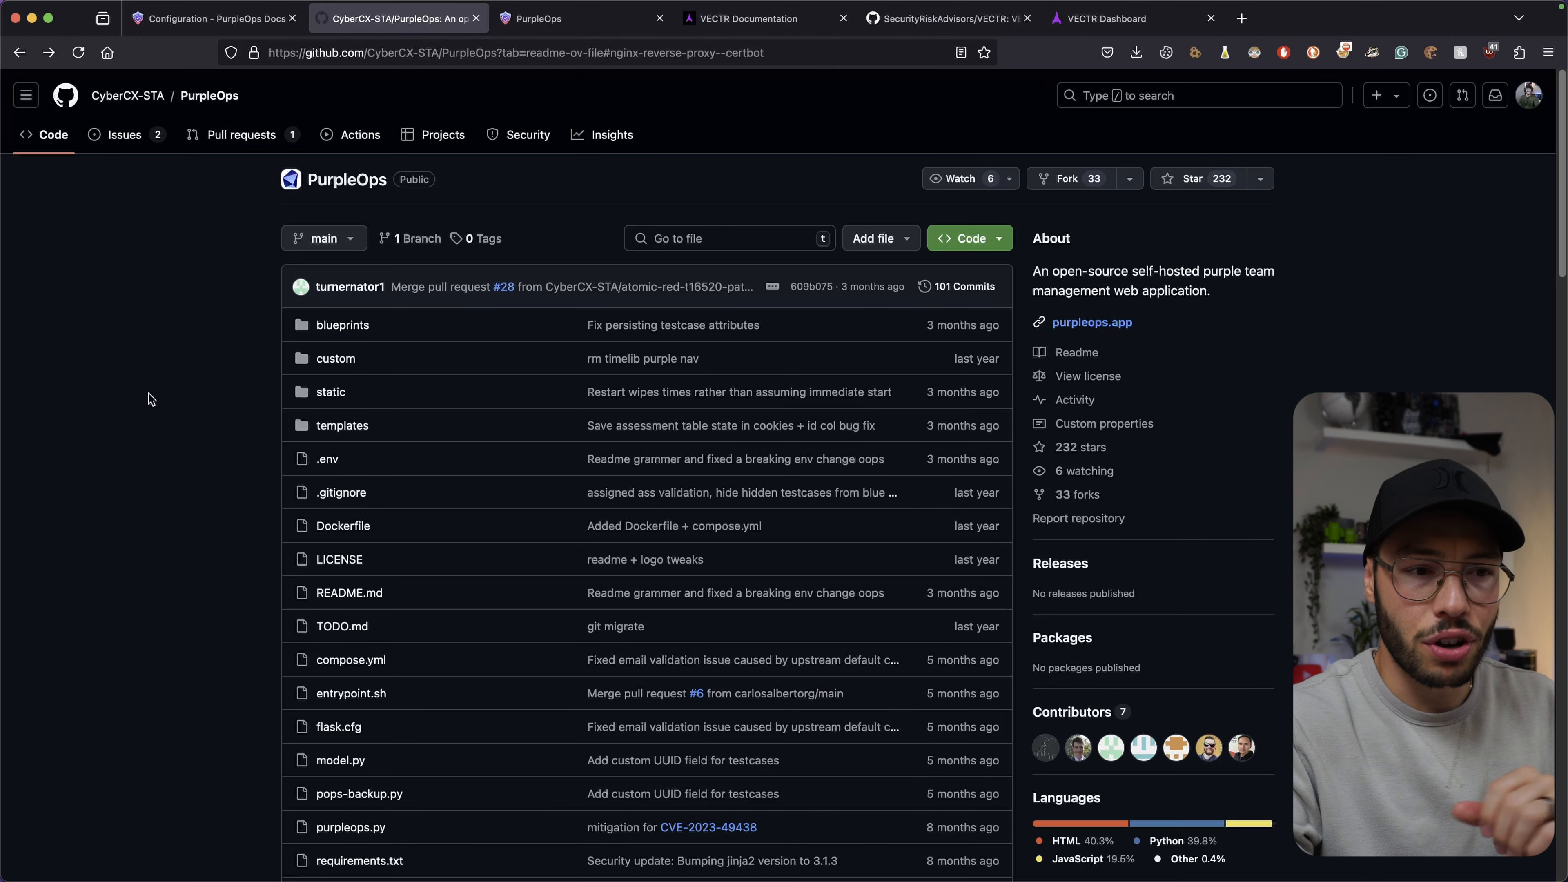
{"action": "scroll", "coordinate": [148, 392], "scroll_direction": "down", "scroll_amount": 8}
{"action": "scroll", "coordinate": [151, 399], "scroll_direction": "down", "scroll_amount": 11}
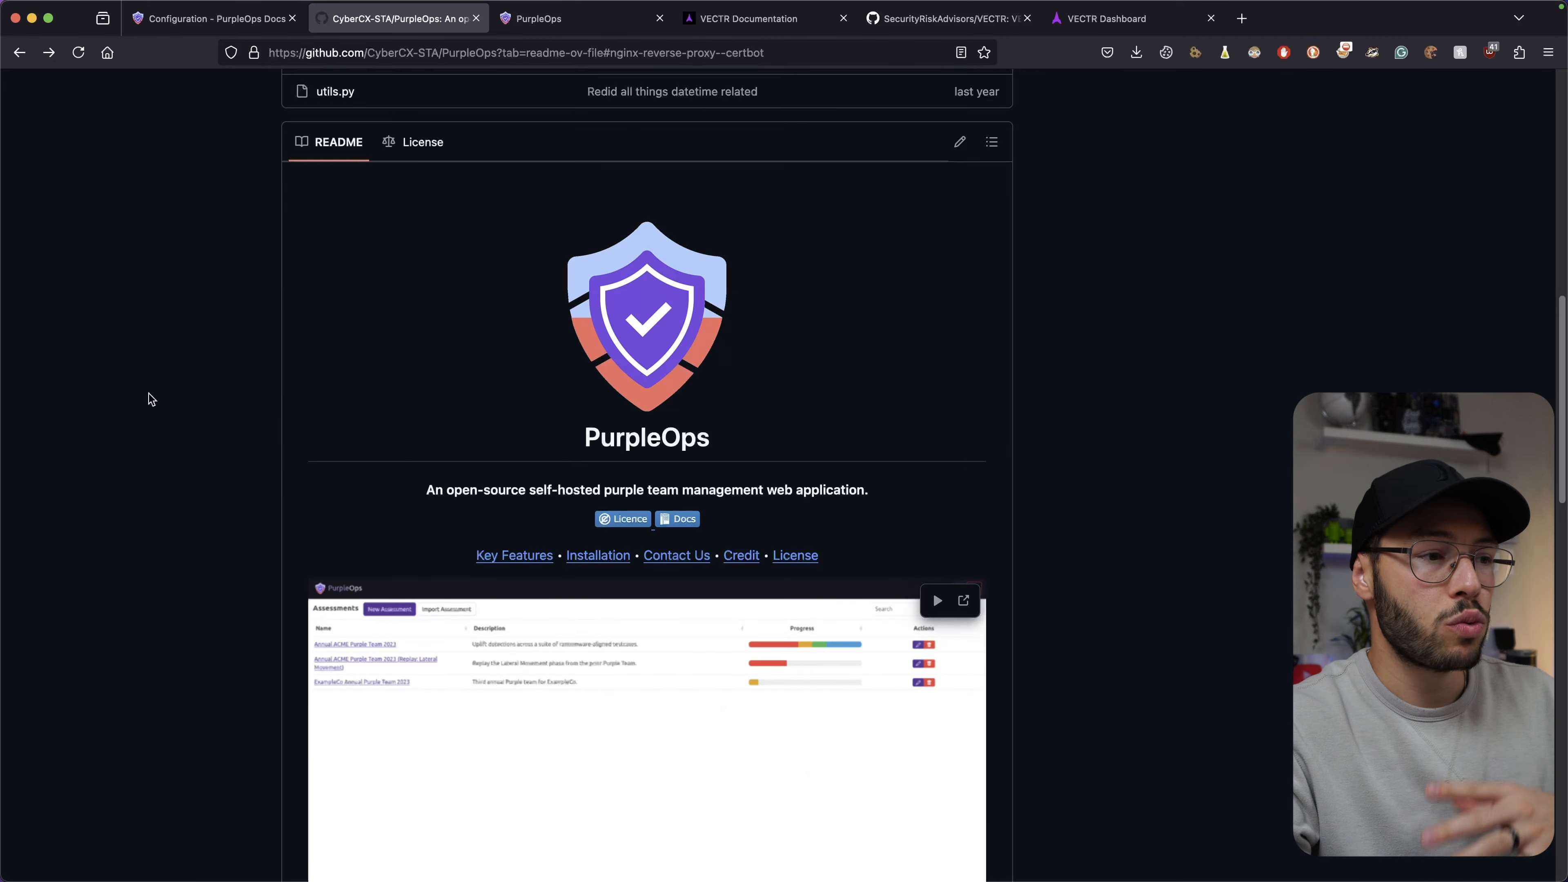
{"action": "scroll", "coordinate": [151, 399], "scroll_direction": "down", "scroll_amount": 4}
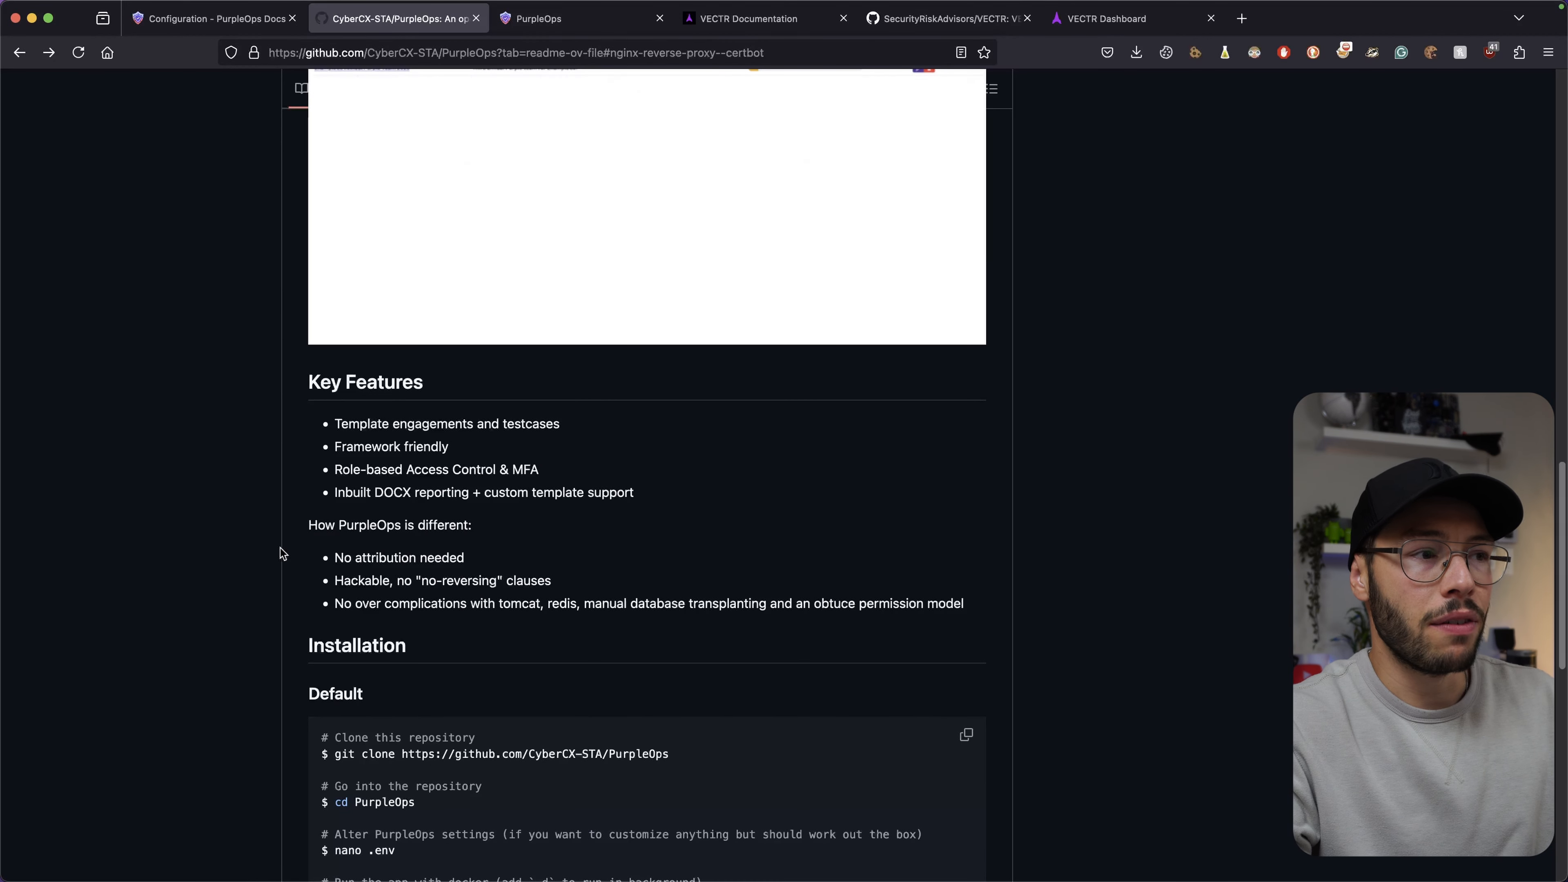
{"action": "left_click_drag", "start_coordinate": [666, 500], "coordinate": [343, 425]}
{"action": "left_click", "coordinate": [343, 424]}
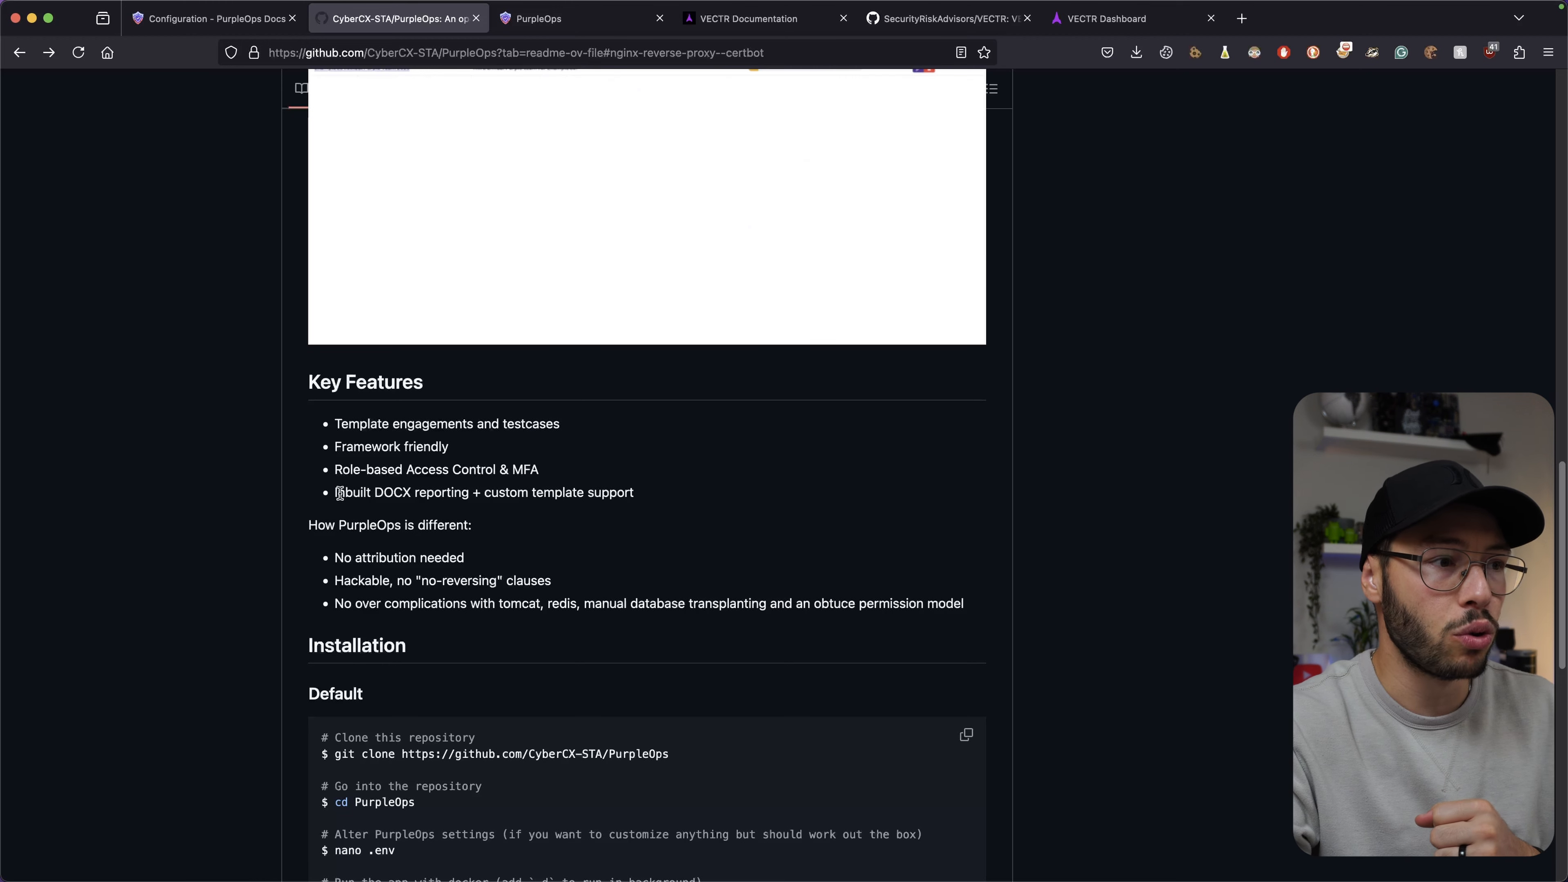
{"action": "left_click_drag", "start_coordinate": [338, 493], "coordinate": [545, 494]}
{"action": "left_click", "coordinate": [545, 494]}
Highlight the 'How PurpleOps is different' points on hackability and VECTR's tomcat and redis complications.
{"action": "scroll", "coordinate": [545, 494], "scroll_direction": "down", "scroll_amount": 1}
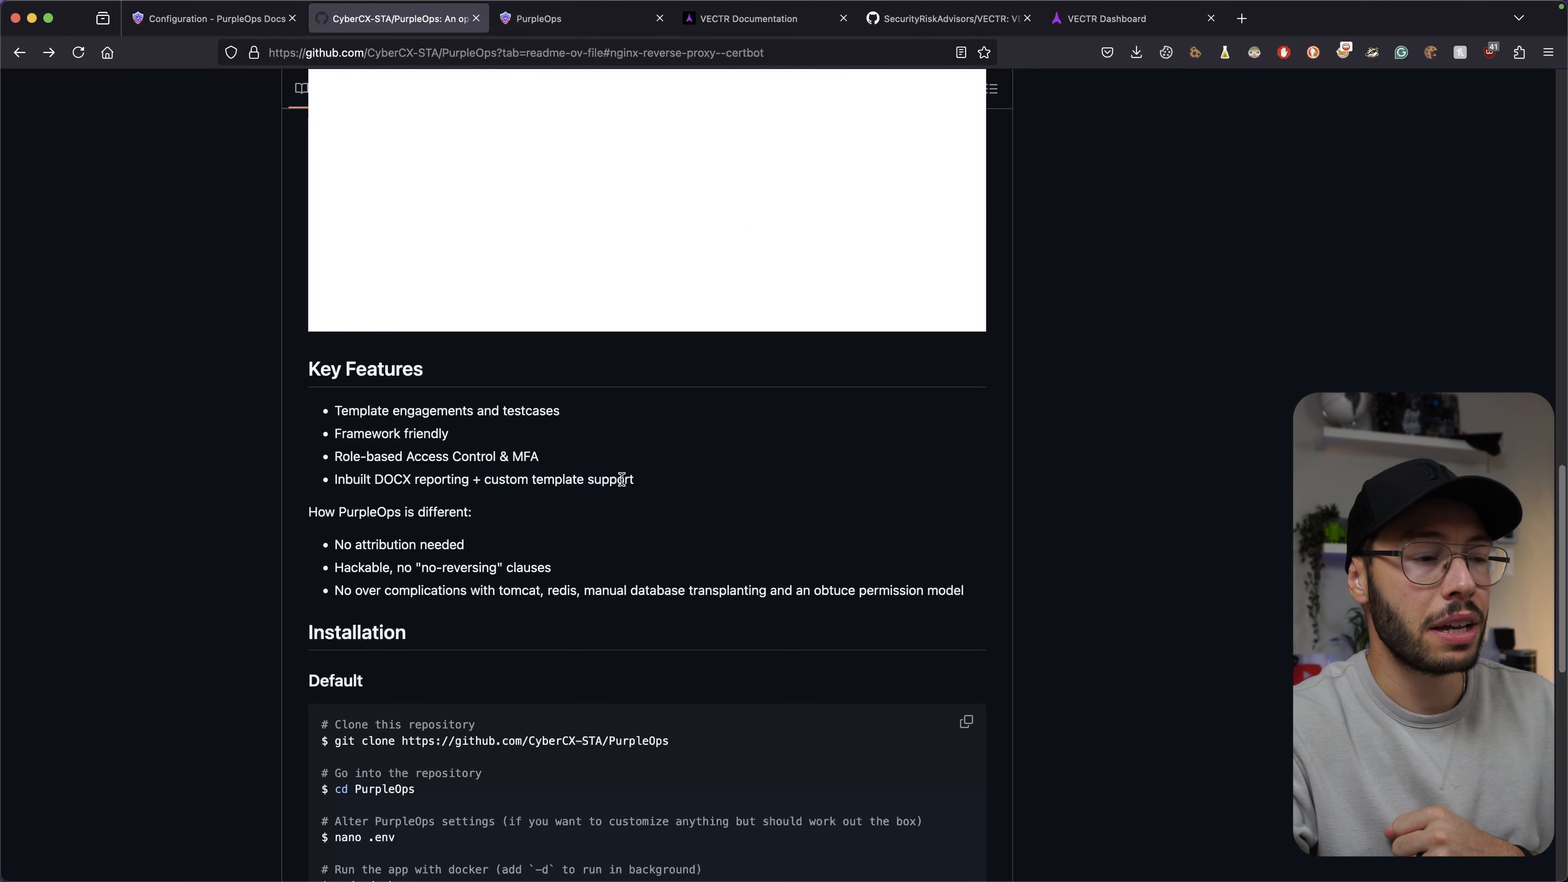
{"action": "scroll", "coordinate": [377, 493], "scroll_direction": "down", "scroll_amount": 2}
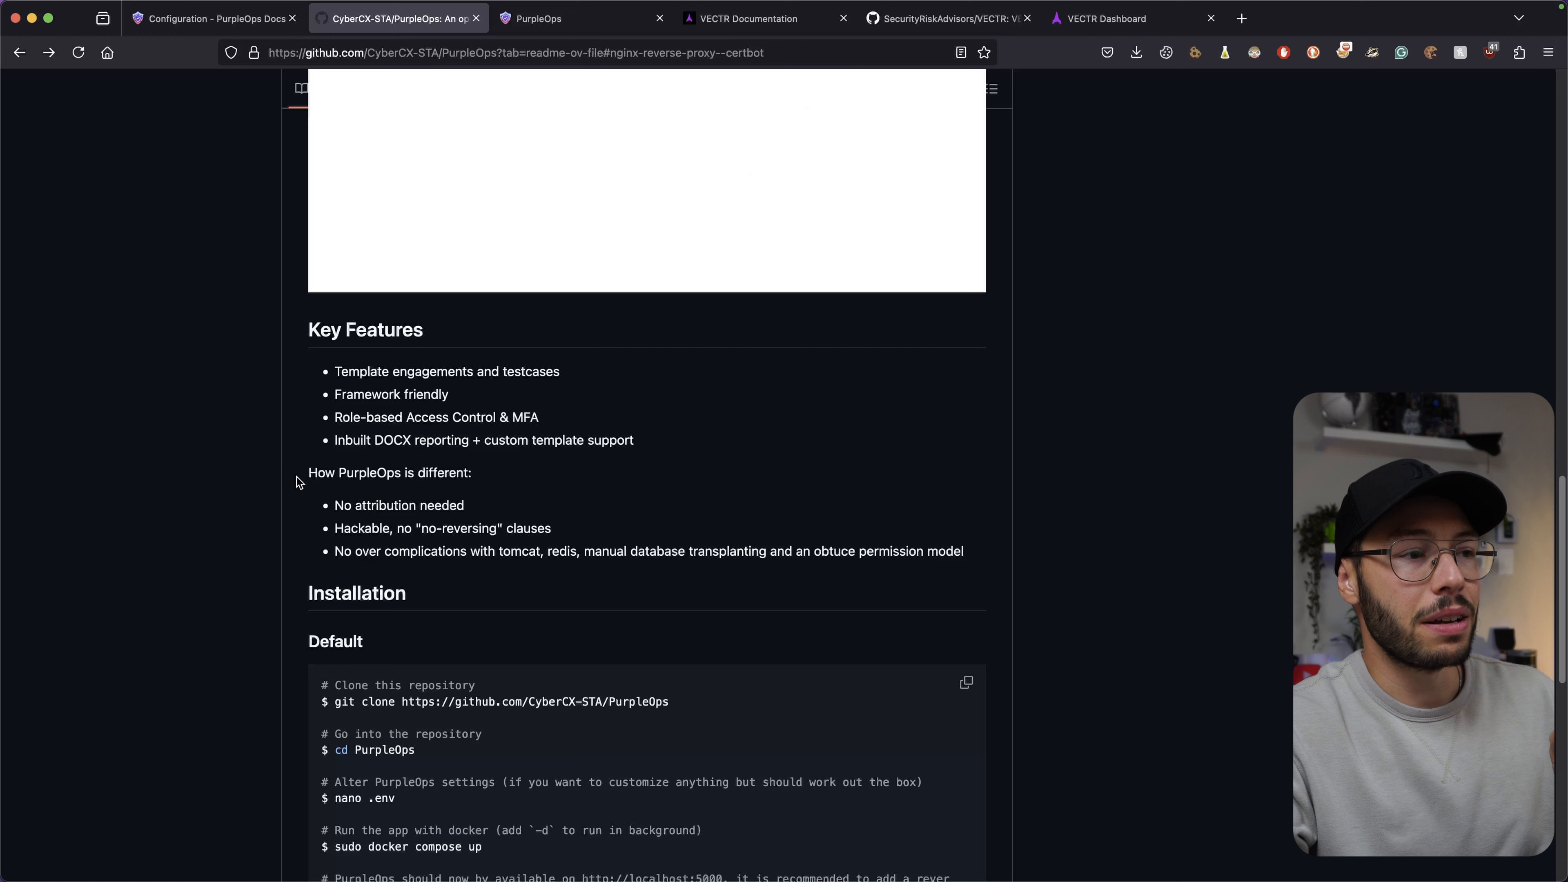
{"action": "left_click_drag", "start_coordinate": [297, 477], "coordinate": [480, 477]}
{"action": "left_click", "coordinate": [481, 481]}
{"action": "left_click_drag", "start_coordinate": [344, 528], "coordinate": [523, 529]}
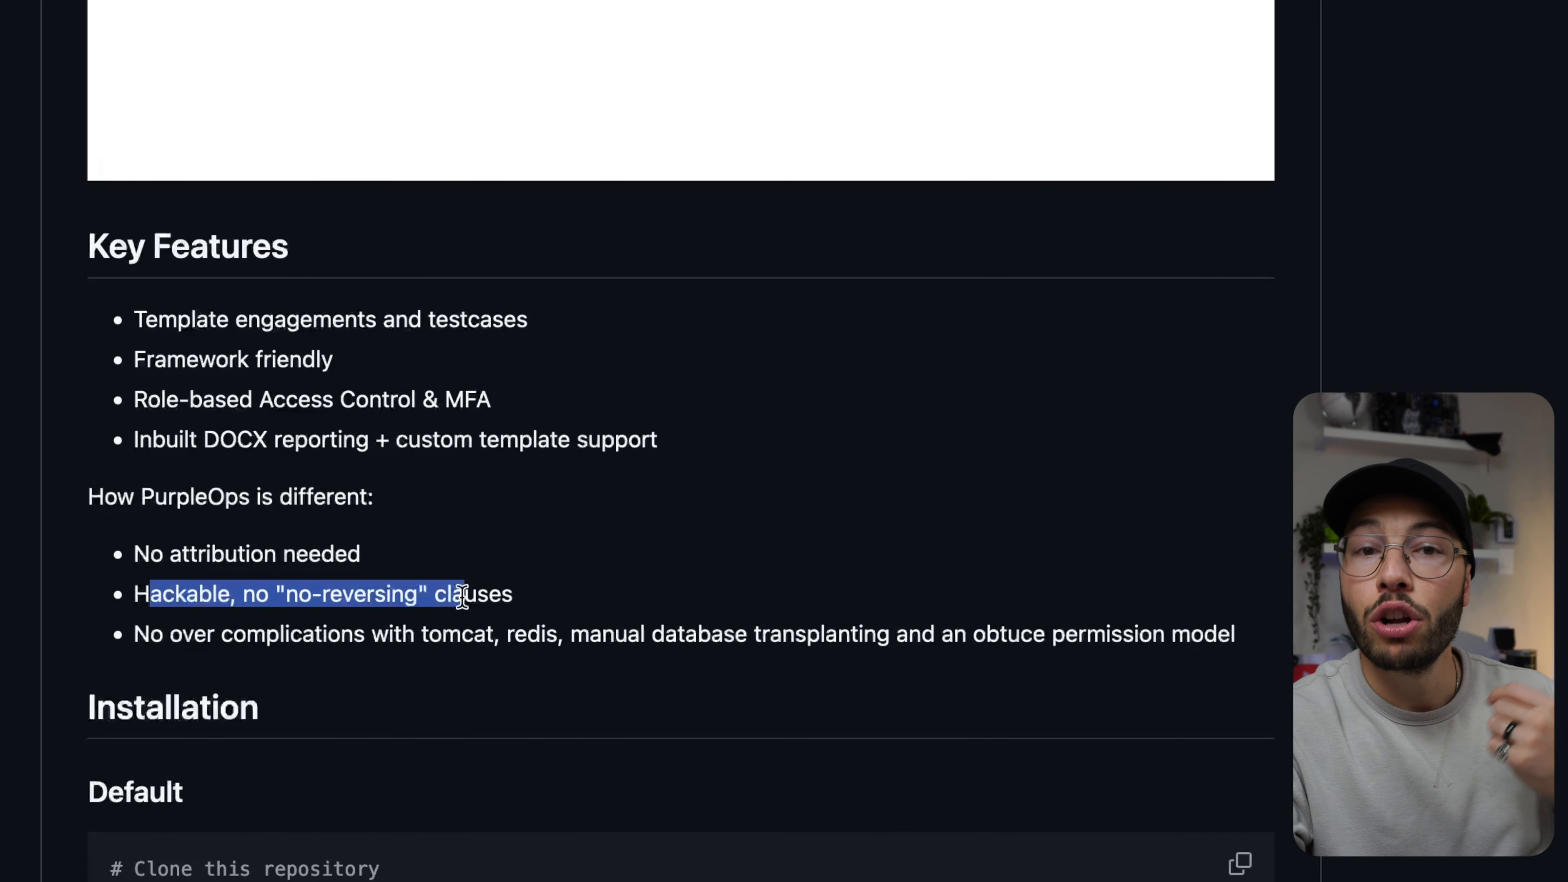
{"action": "left_click", "coordinate": [566, 602]}
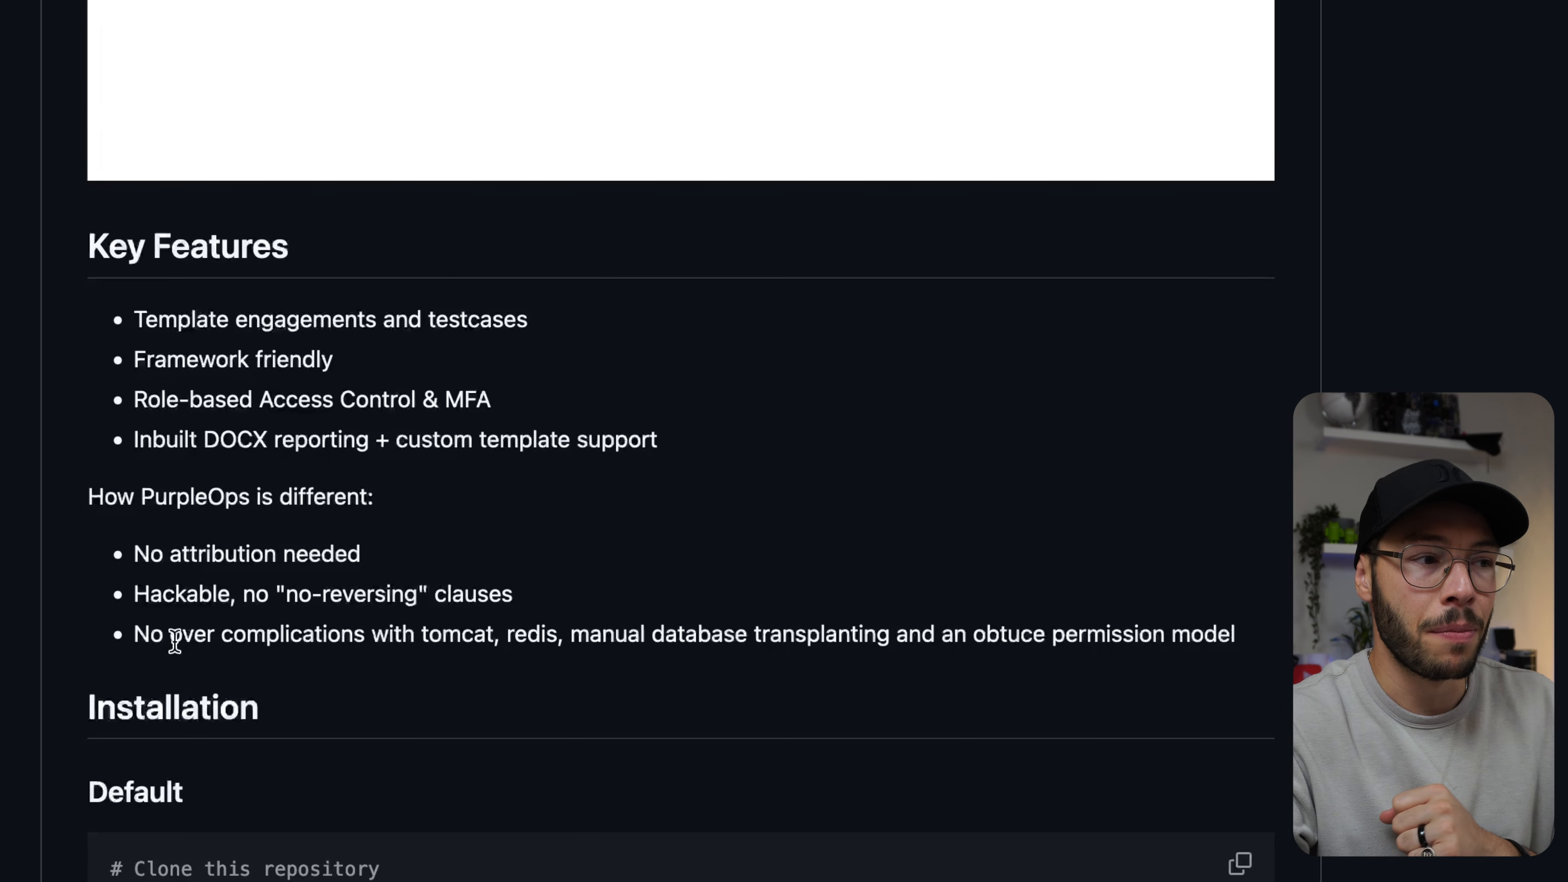
{"action": "left_click_drag", "start_coordinate": [148, 634], "coordinate": [570, 642]}
{"action": "left_click", "coordinate": [512, 644]}
{"action": "left_click", "coordinate": [869, 637]}
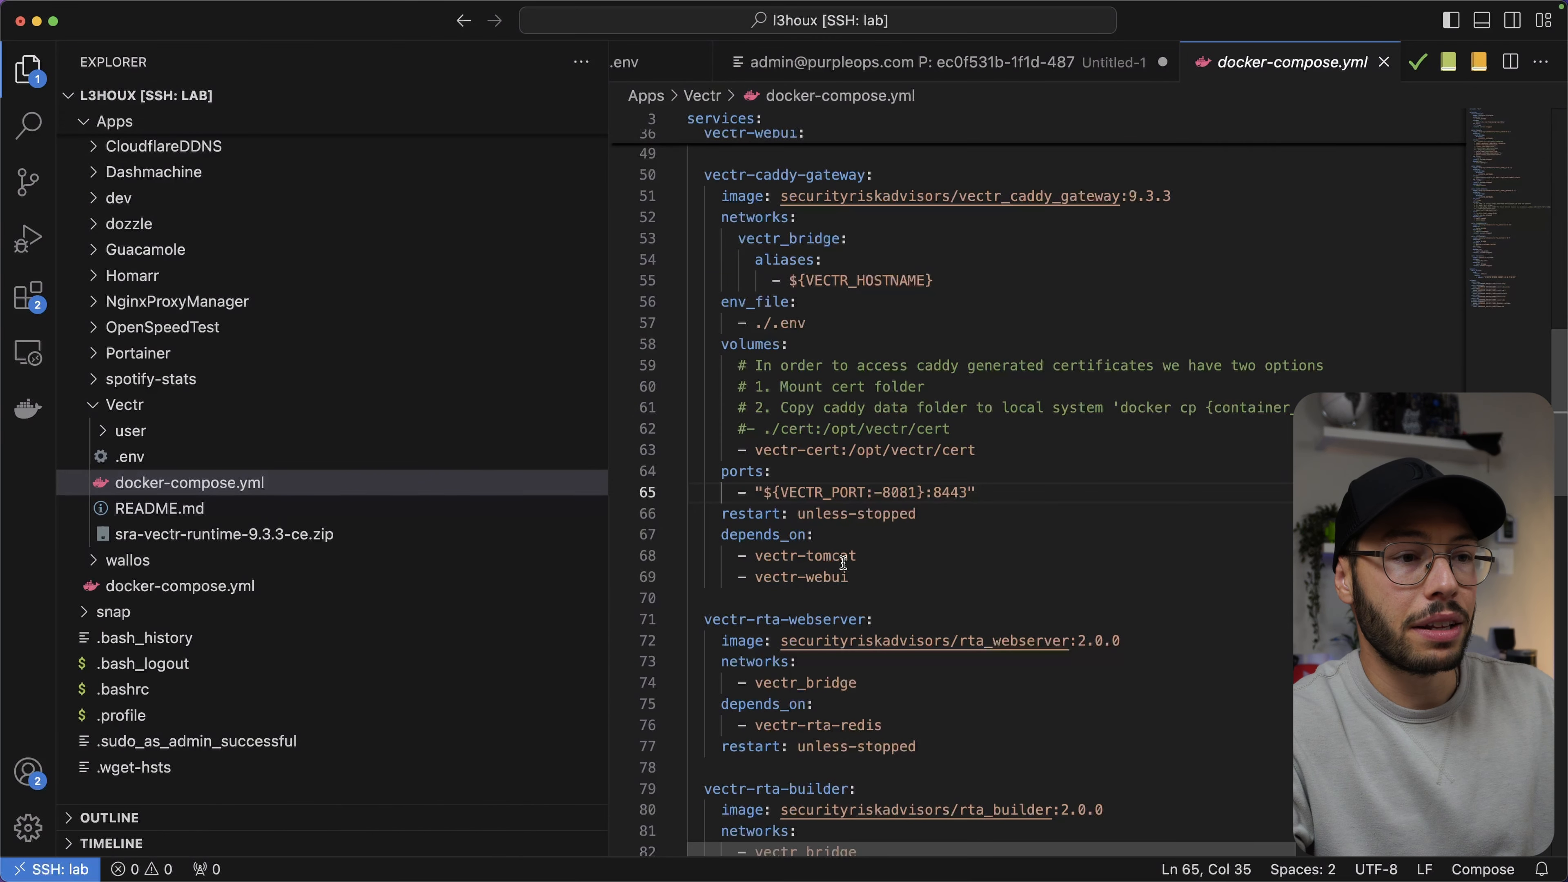
Select 'tomcat' in VECTR's docker-compose.yml and scroll to the vectr-tomcat service block.
{"action": "double_click", "coordinate": [843, 558]}
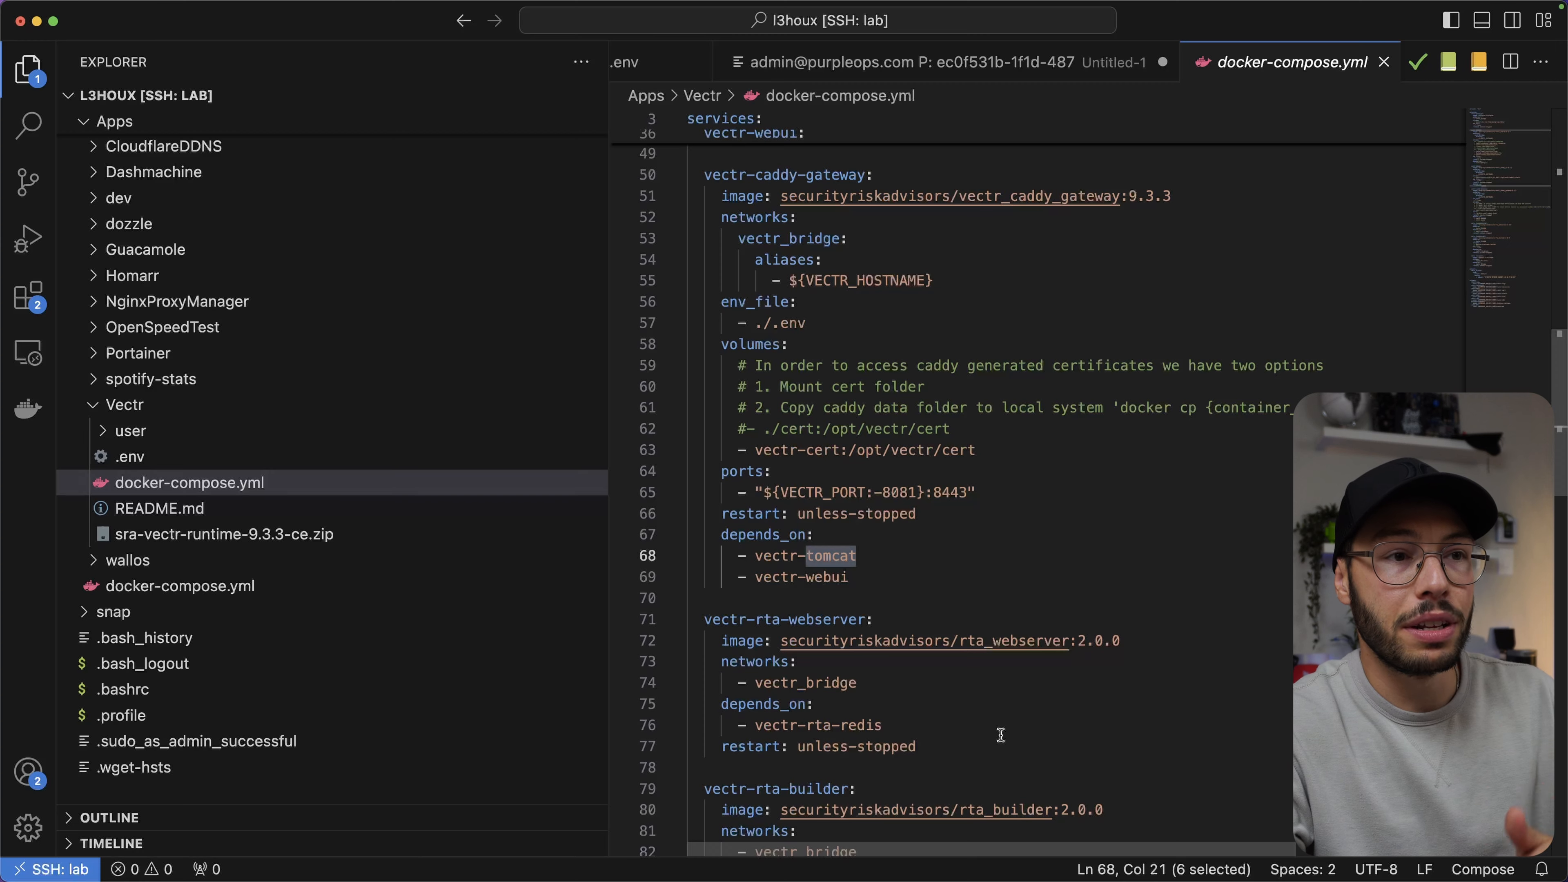
{"action": "scroll", "coordinate": [1030, 458], "scroll_direction": "up", "scroll_amount": 15}
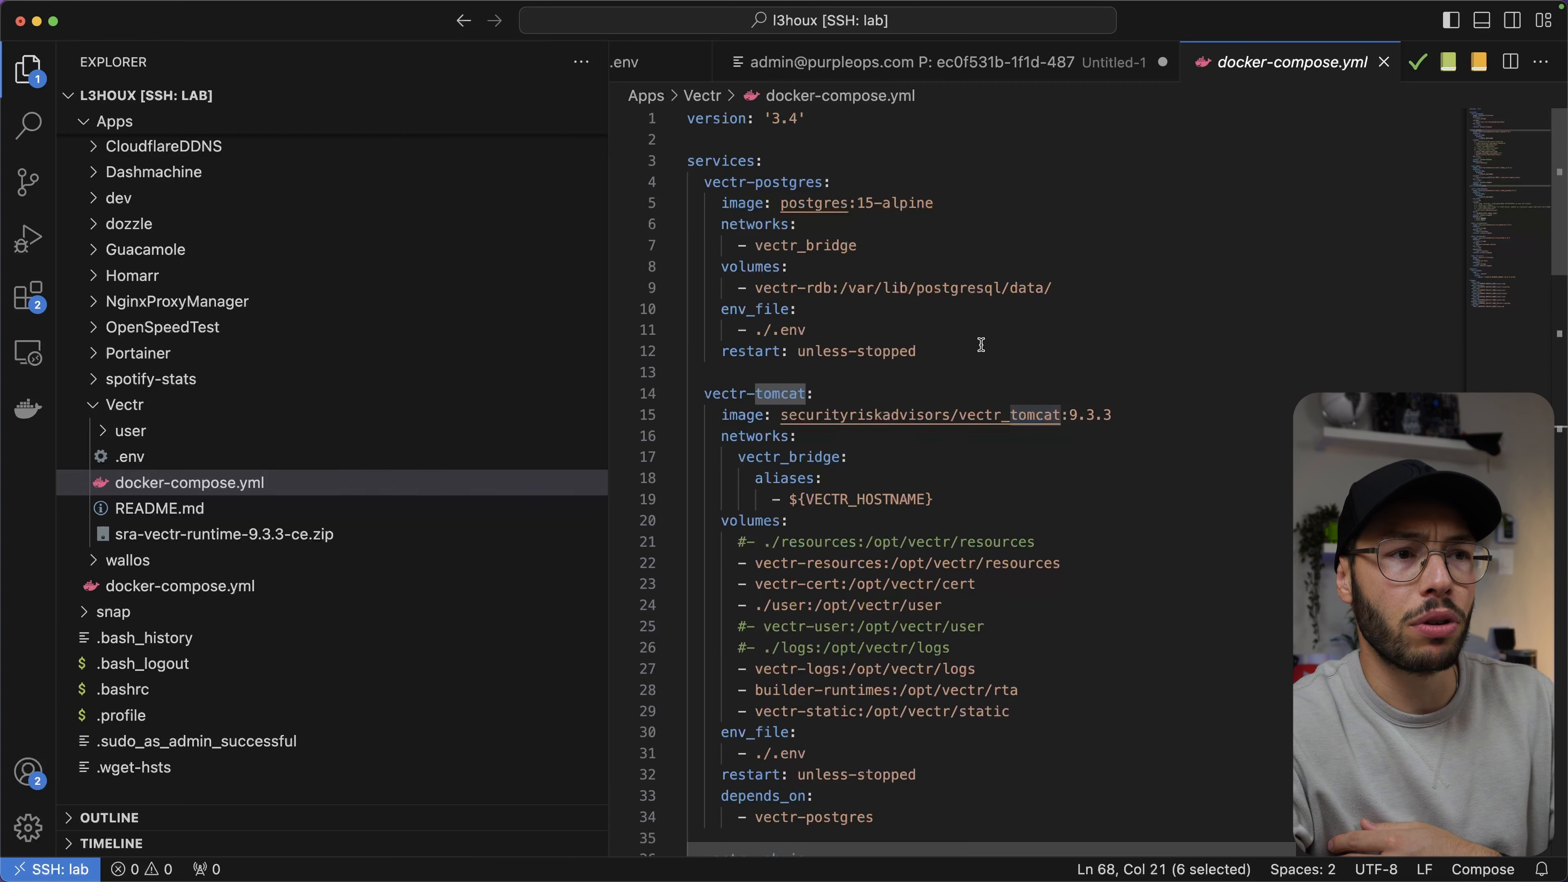
{"action": "scroll", "coordinate": [982, 345], "scroll_direction": "down", "scroll_amount": 20}
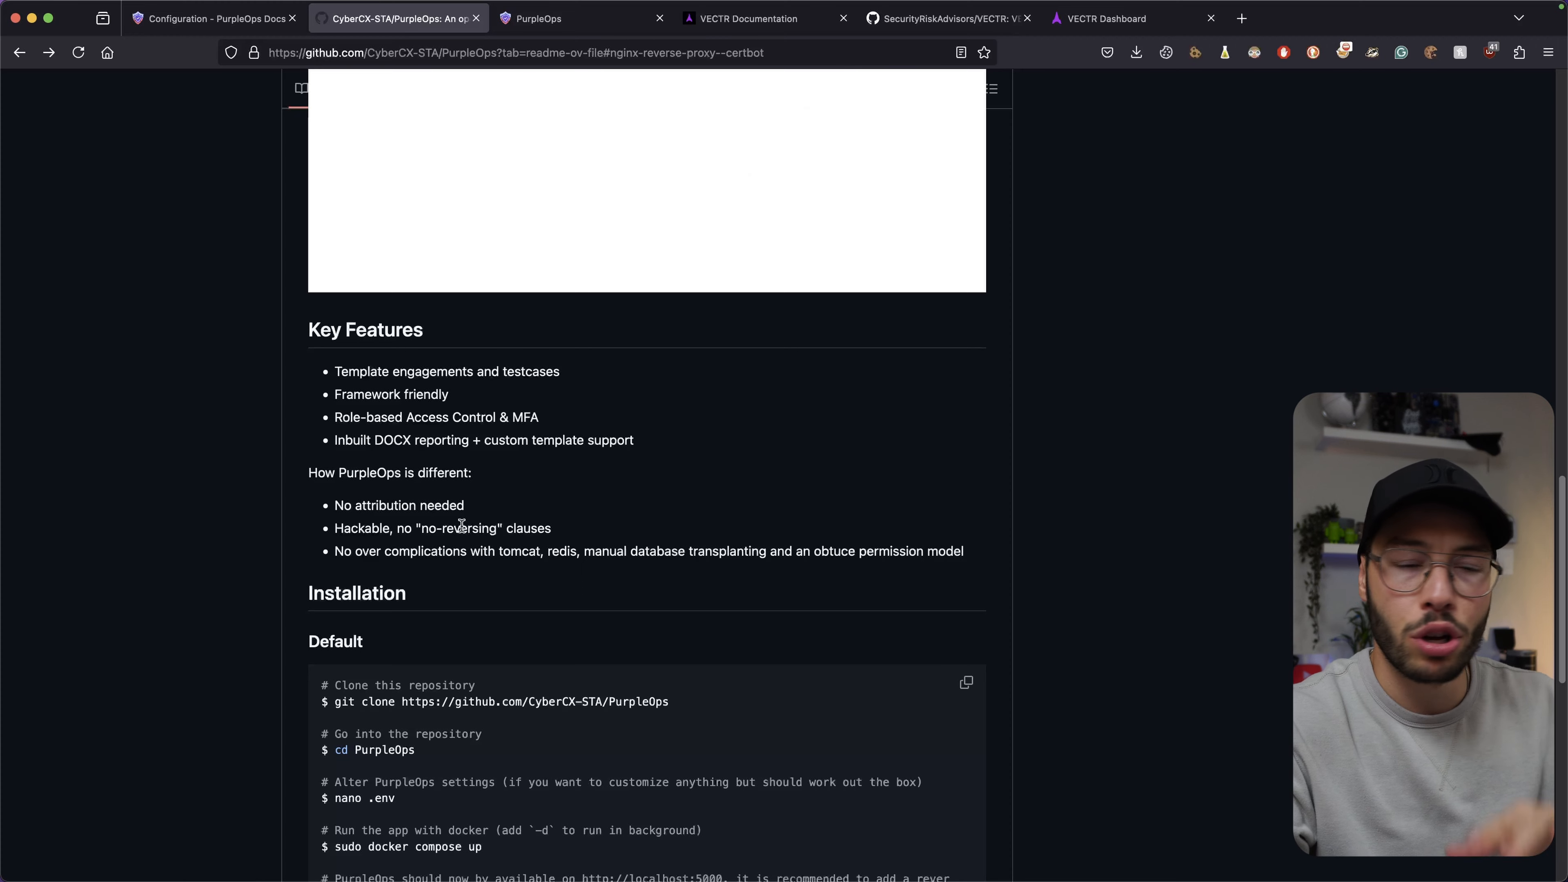
Scroll the README to Installation and highlight the git clone command.
{"action": "scroll", "coordinate": [462, 524], "scroll_direction": "down", "scroll_amount": 5}
{"action": "double_click", "coordinate": [362, 349]}
{"action": "triple_click", "coordinate": [362, 346]}
{"action": "left_click", "coordinate": [518, 348]}
{"action": "left_click_drag", "start_coordinate": [349, 351], "coordinate": [669, 353]}
{"action": "left_click", "coordinate": [633, 363]}
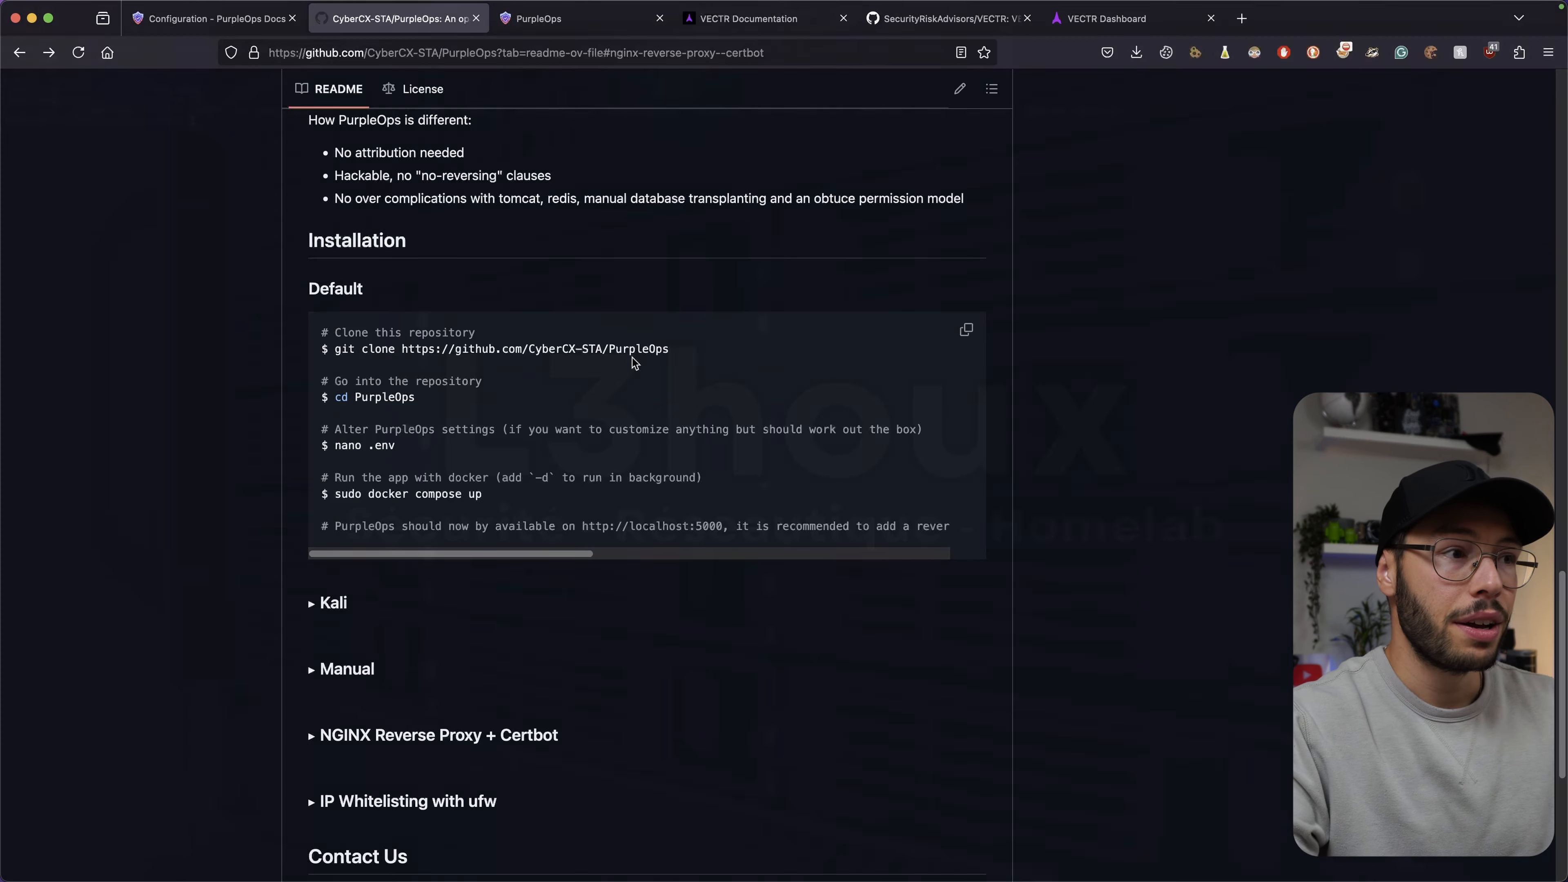
In the terminal's PurpleOps folder, enlarge the text, clear the screen and list the files.
{"action": "key", "text": "super+Tab"}
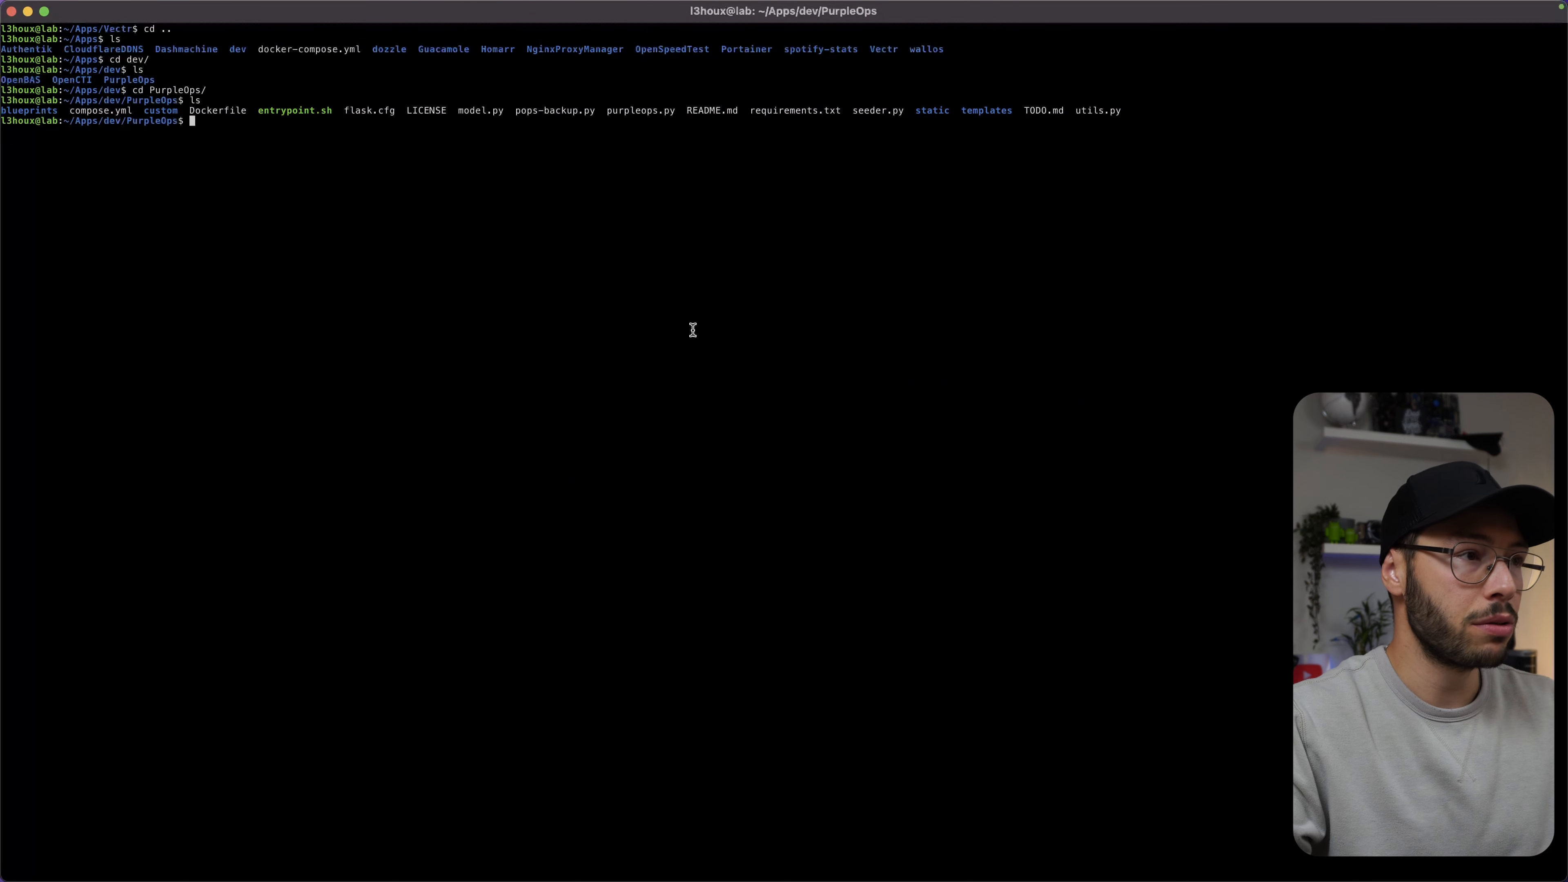
{"action": "key", "text": "super+plus"}
{"action": "key", "text": "super+plus"}
{"action": "type", "text": "clear"}
{"action": "key", "text": "Return"}
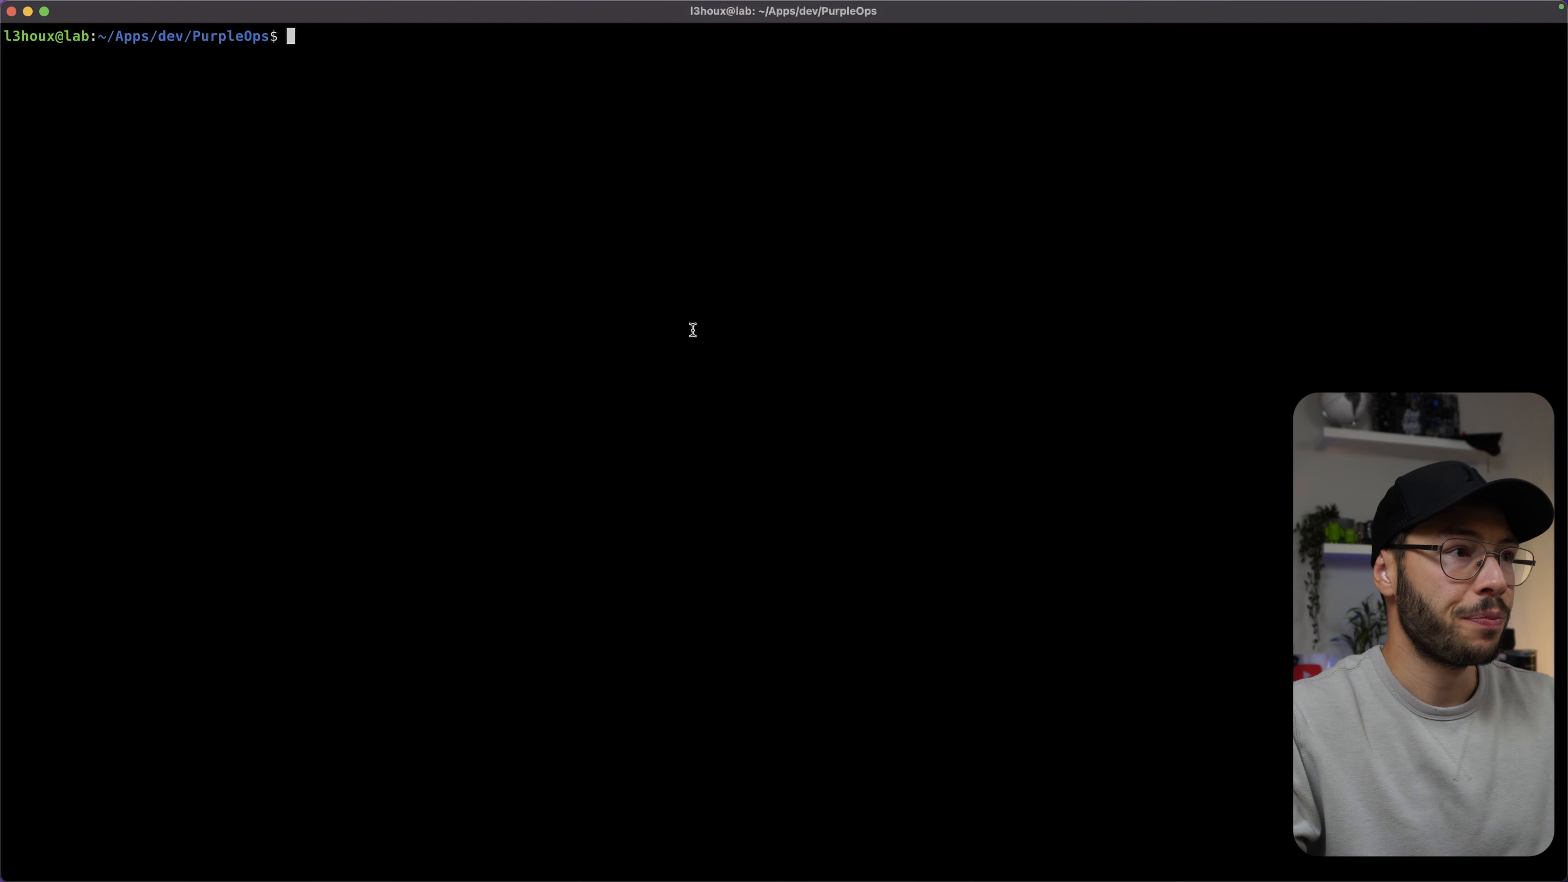
{"action": "type", "text": "ls"}
{"action": "key", "text": "Return"}
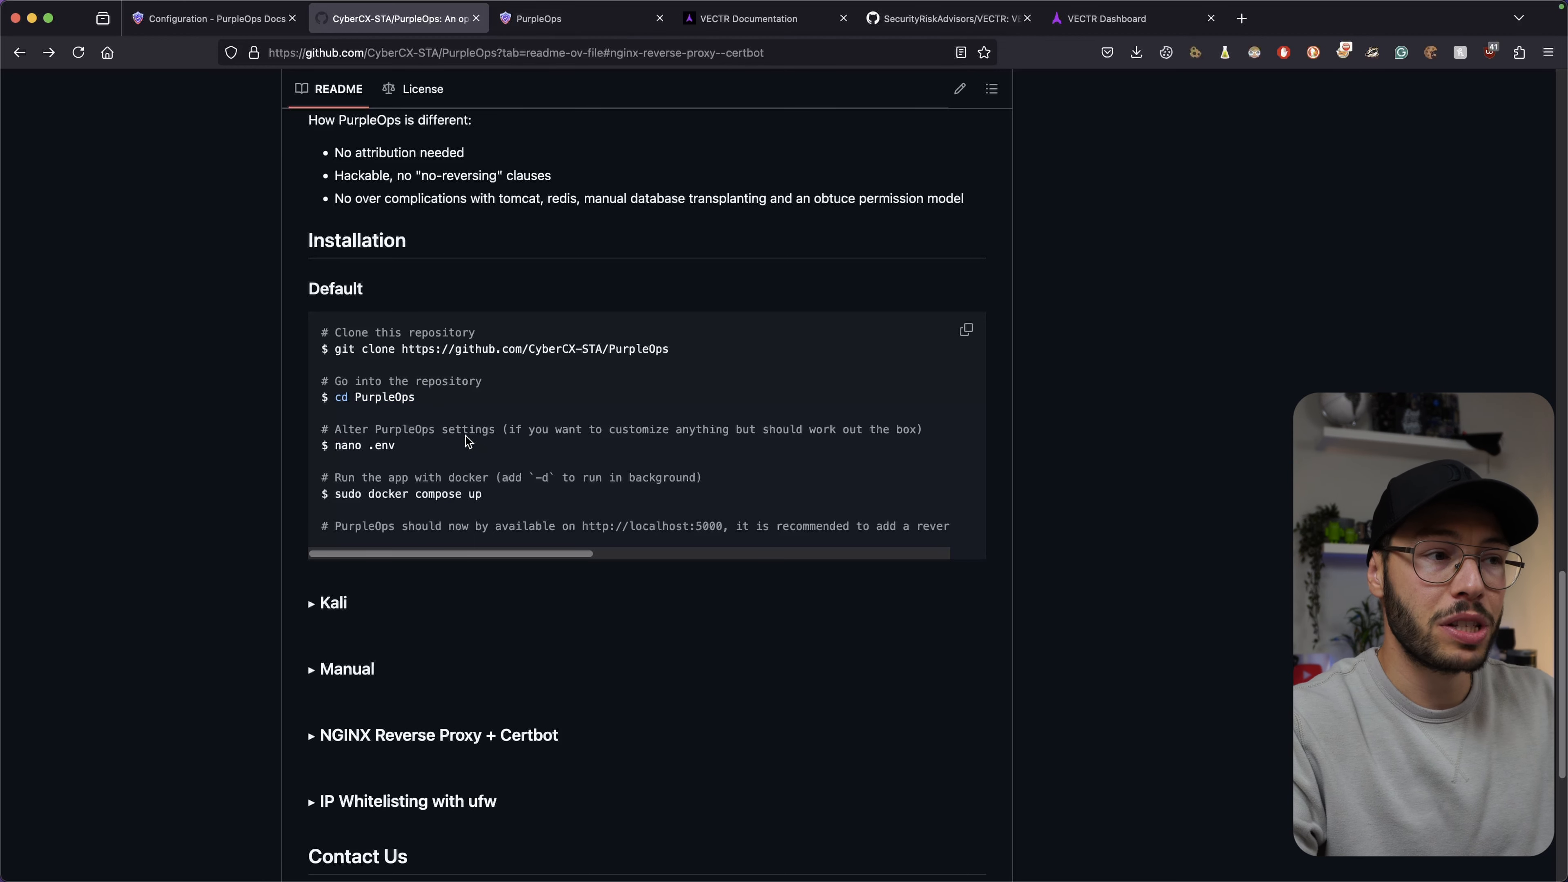
Print the .env file with cat .env and highlight MONGO_DB=assessments3 and MONGO_PORT=27017.
{"action": "left_click_drag", "start_coordinate": [335, 446], "coordinate": [396, 446]}
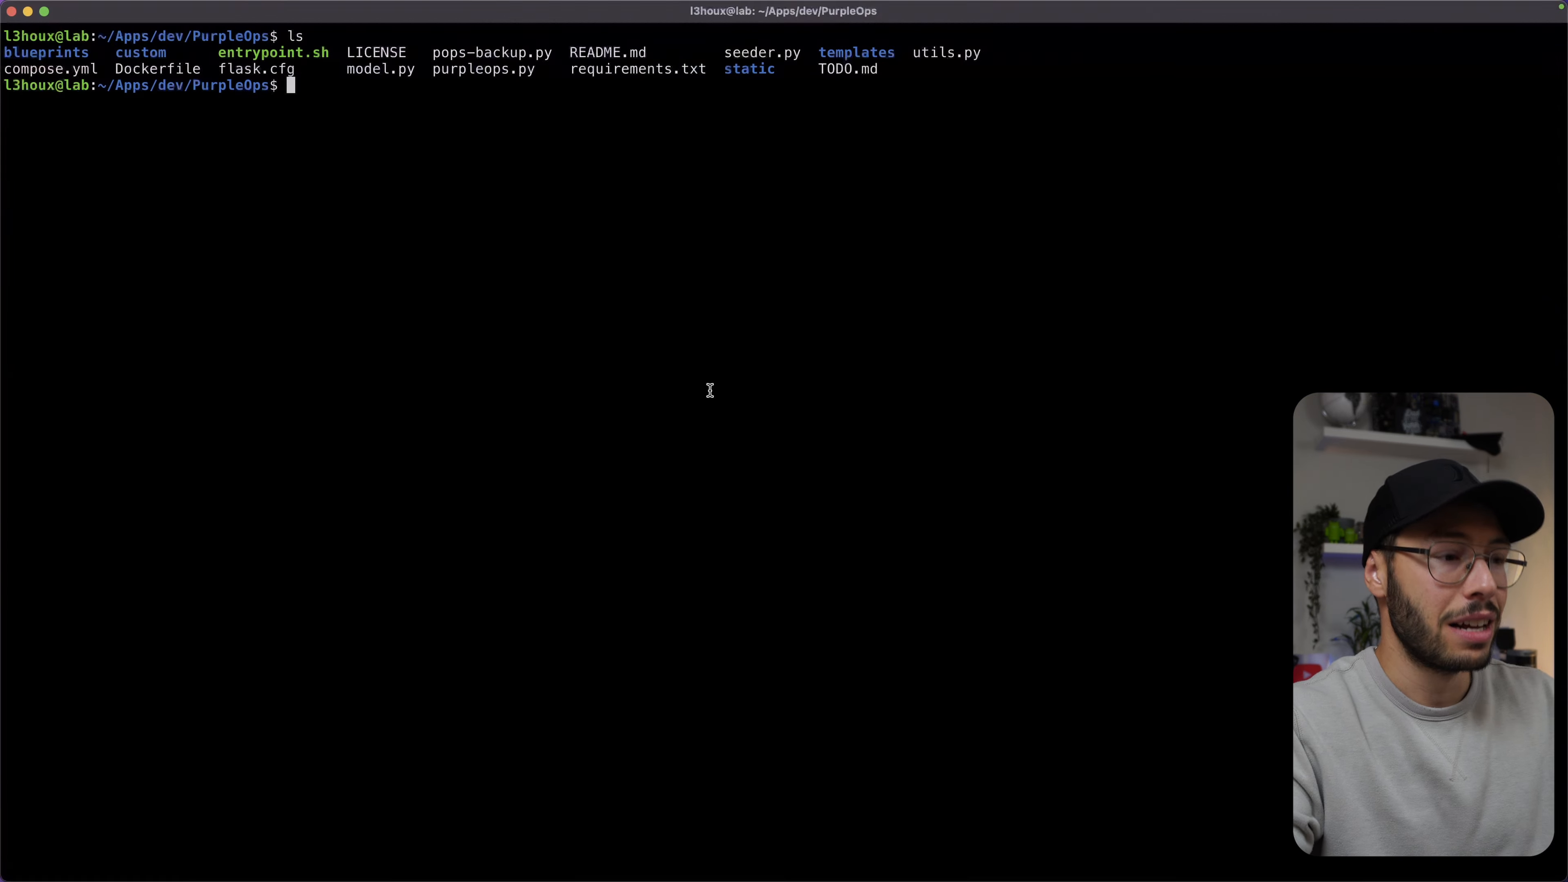
{"action": "type", "text": "cat .env"}
{"action": "key", "text": "Return"}
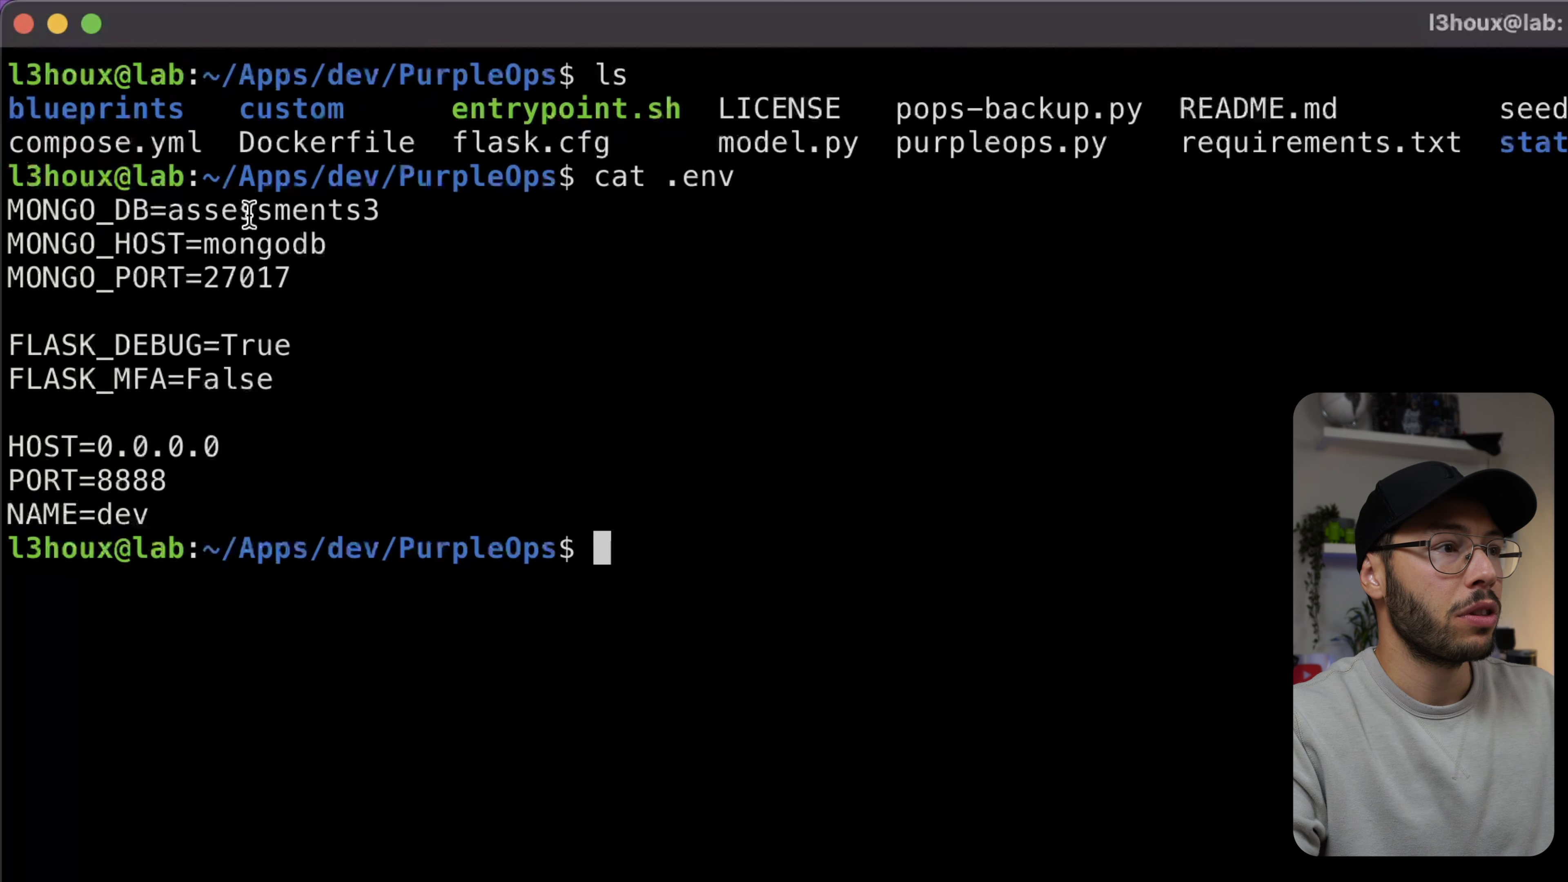
{"action": "triple_click", "coordinate": [248, 213]}
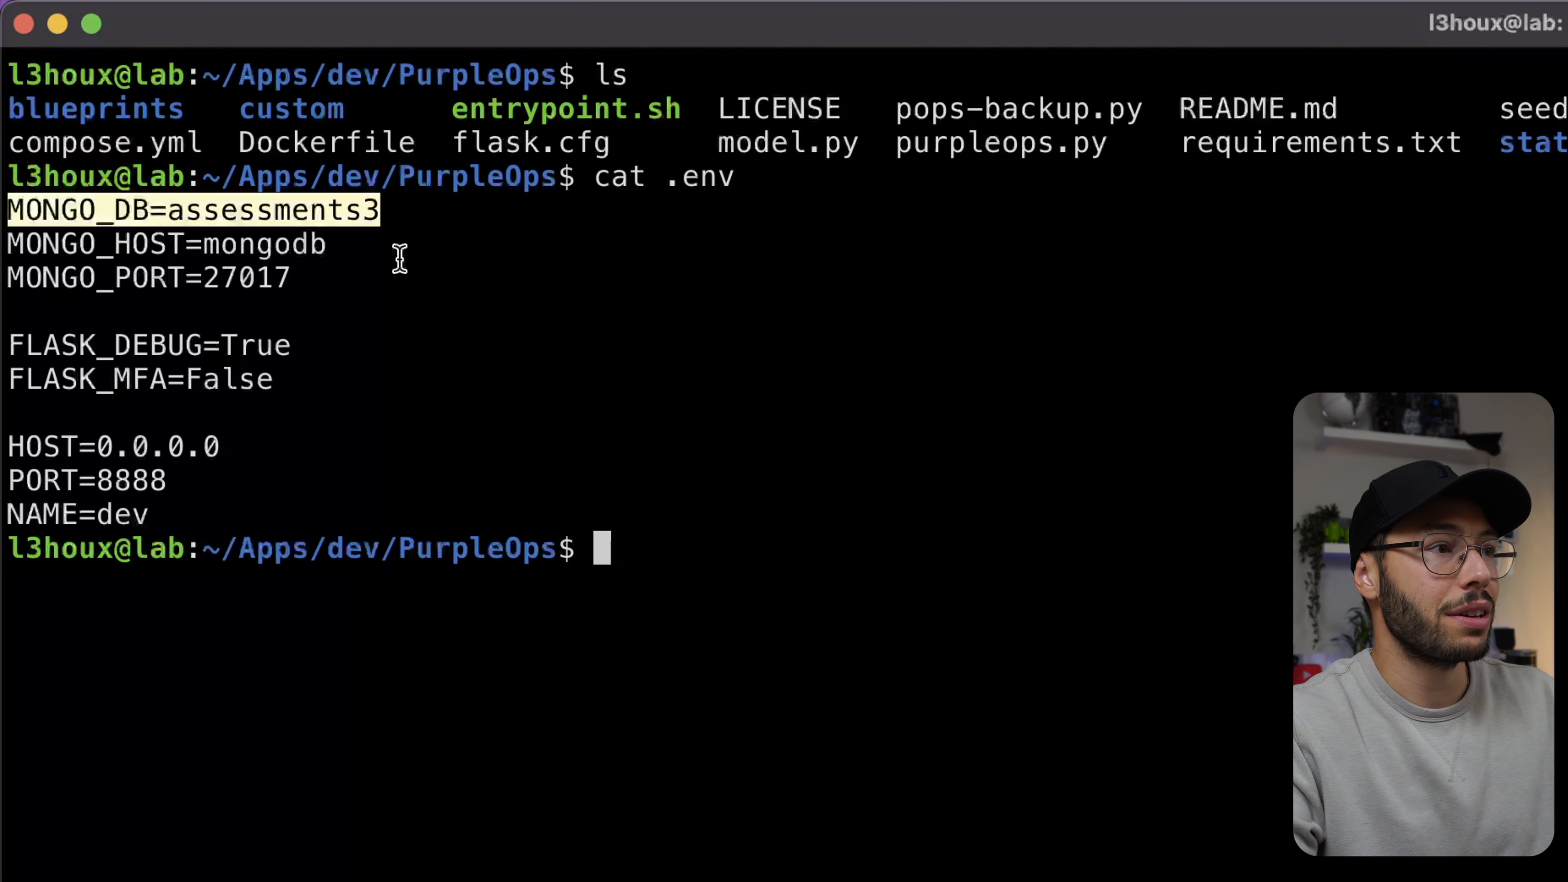
{"action": "left_click", "coordinate": [162, 213]}
{"action": "triple_click", "coordinate": [93, 272]}
{"action": "left_click", "coordinate": [486, 345]}
Highlight FLASK_DEBUG=True, FLASK_MFA=False and the HOST, PORT, NAME settings, then view the Configuration docs.
{"action": "triple_click", "coordinate": [127, 340]}
{"action": "left_click", "coordinate": [472, 351]}
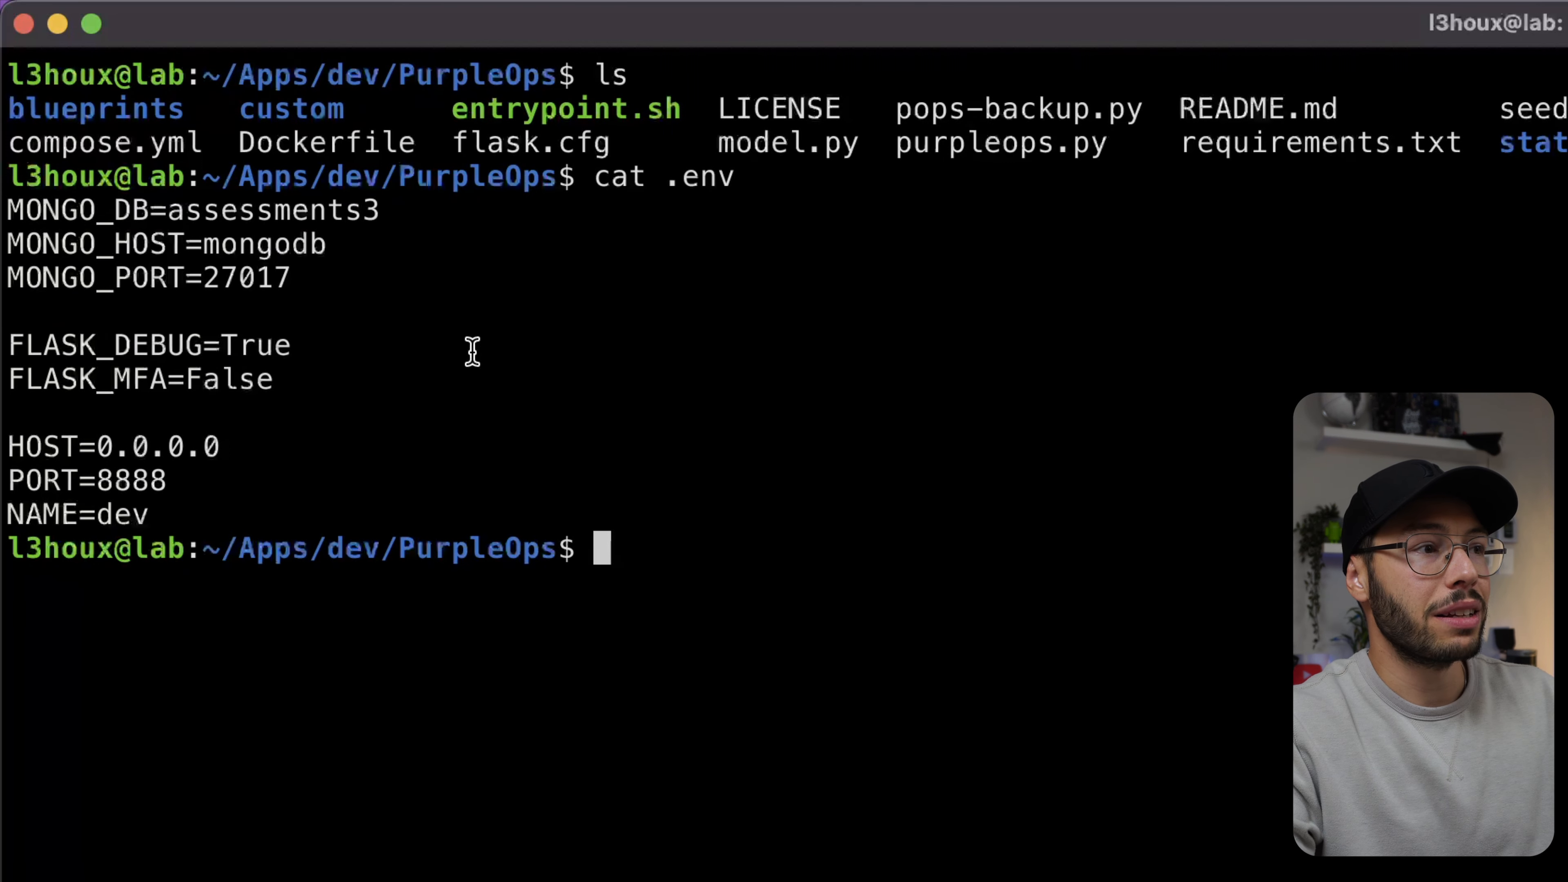
{"action": "triple_click", "coordinate": [109, 380]}
{"action": "left_click", "coordinate": [366, 382]}
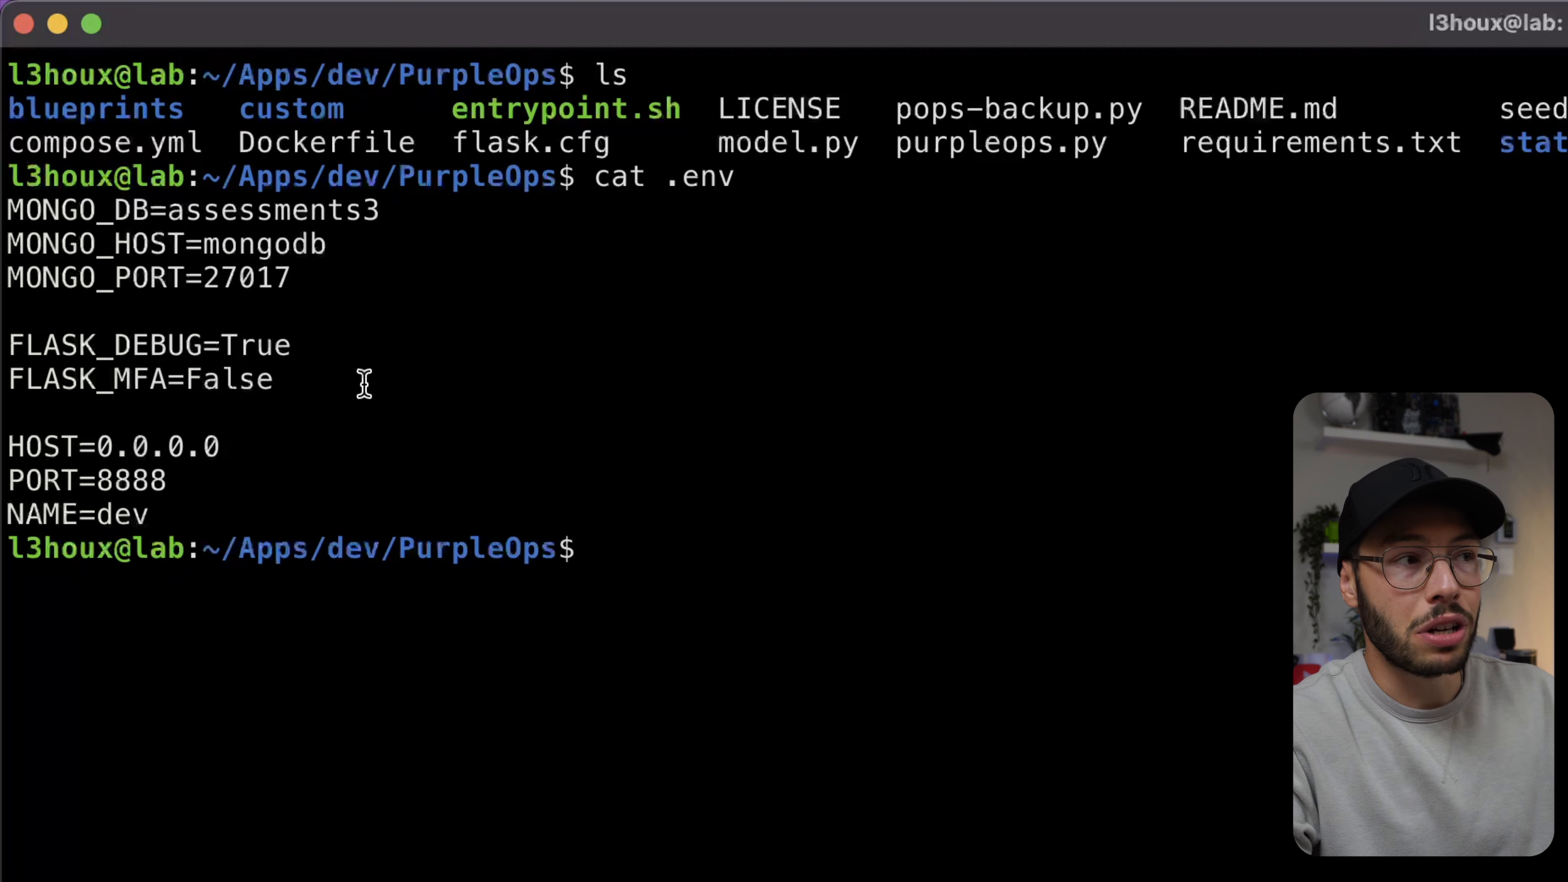
{"action": "left_click_drag", "start_coordinate": [219, 510], "coordinate": [46, 430]}
{"action": "left_click", "coordinate": [313, 452]}
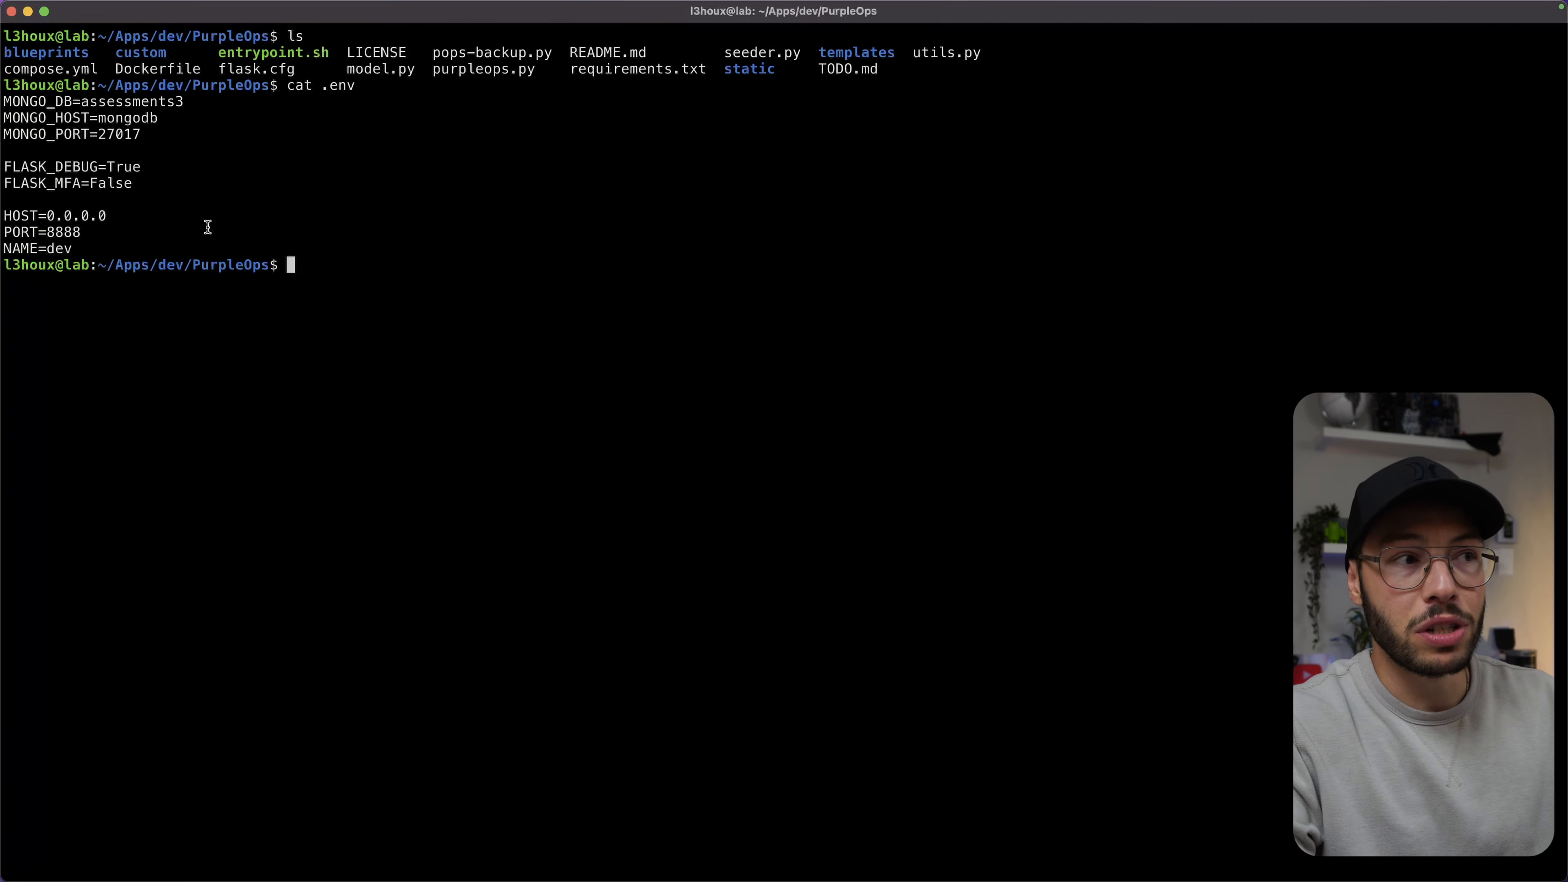
{"action": "key", "text": "super+Tab"}
{"action": "left_click", "coordinate": [222, 28]}
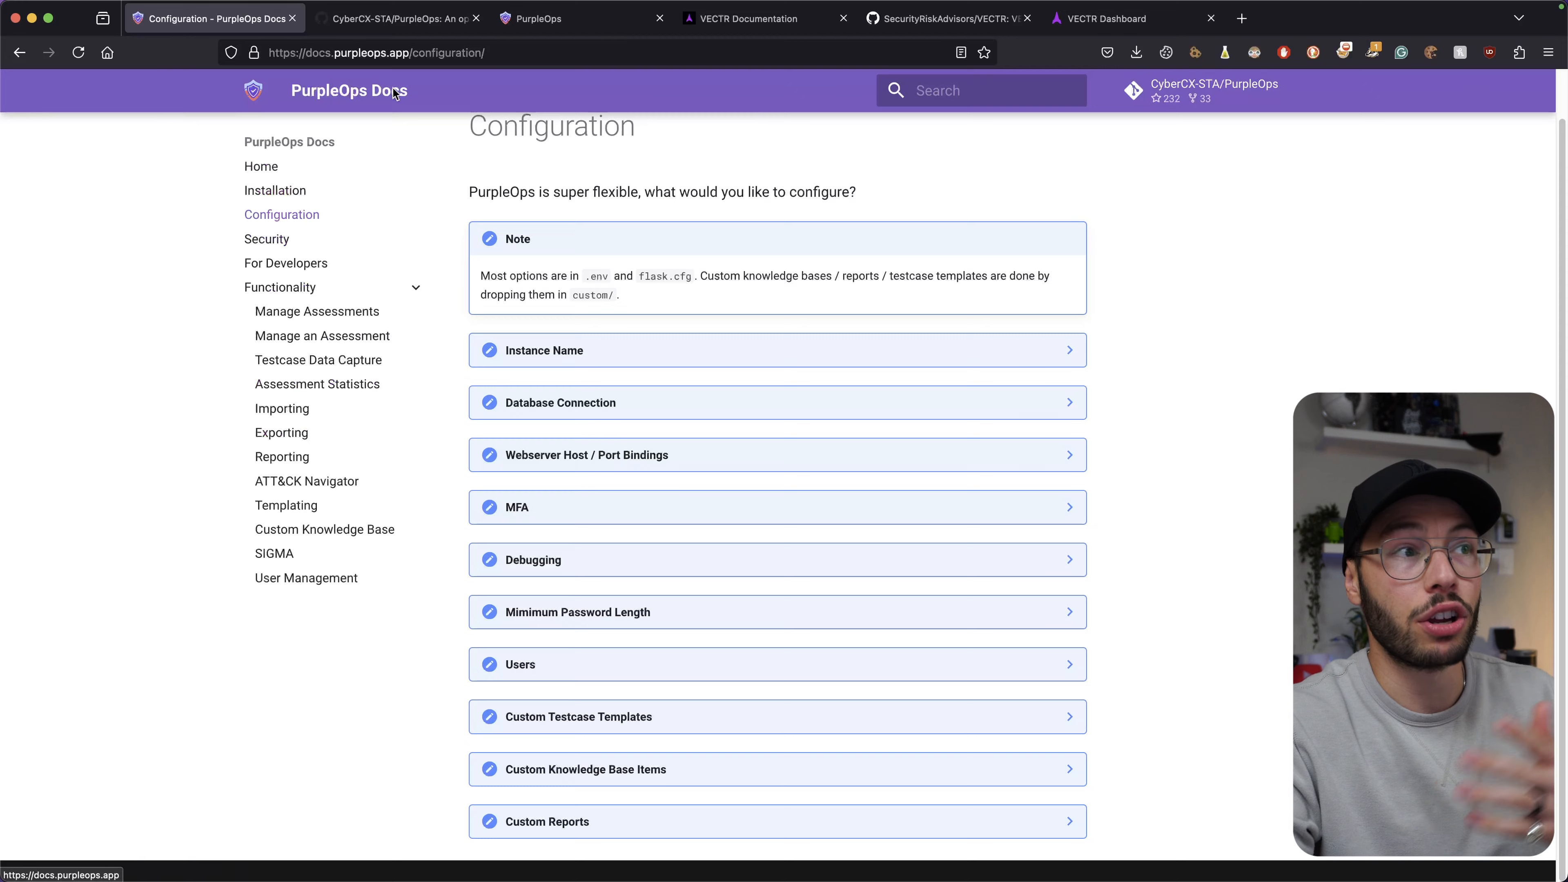
Return to the PurpleOps README and highlight the 'docker compose up' default install command.
{"action": "left_click", "coordinate": [402, 28]}
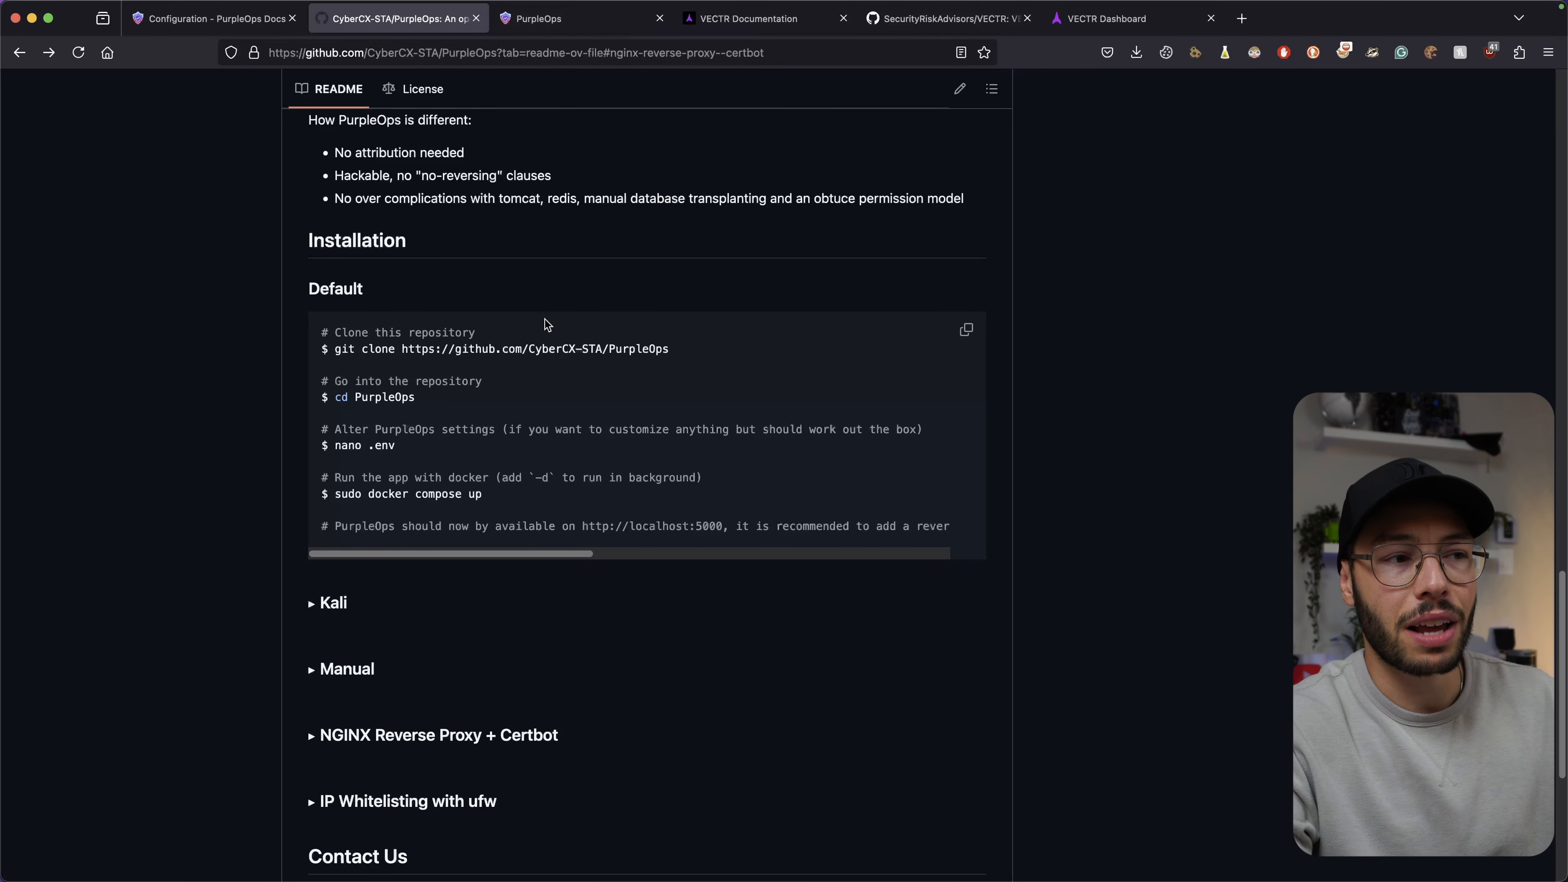
{"action": "scroll", "coordinate": [545, 324], "scroll_direction": "down", "scroll_amount": 1}
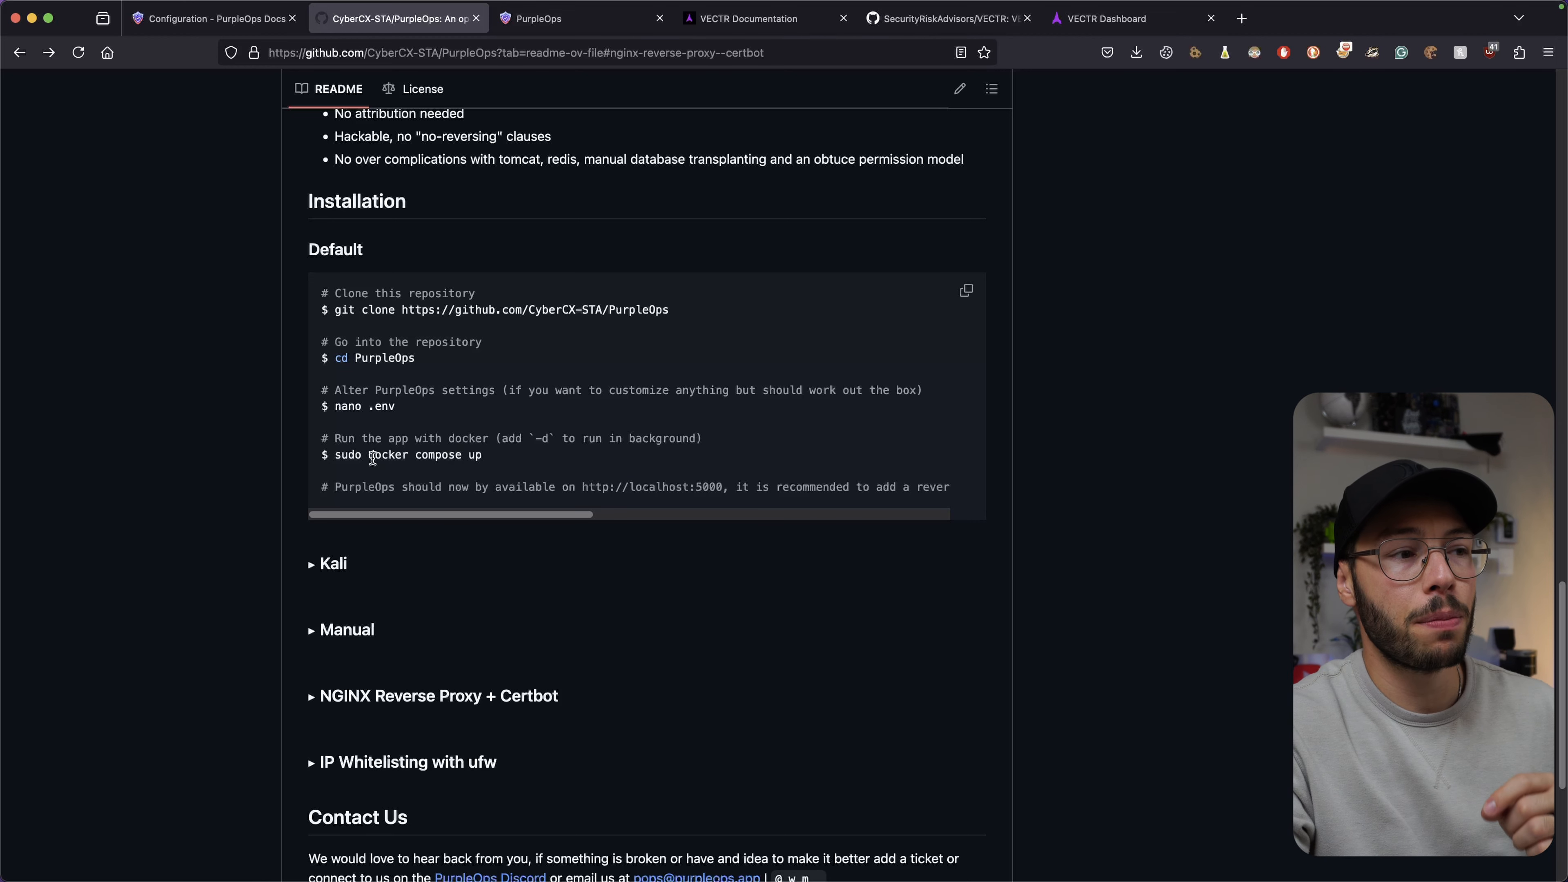
{"action": "left_click_drag", "start_coordinate": [369, 457], "coordinate": [489, 463]}
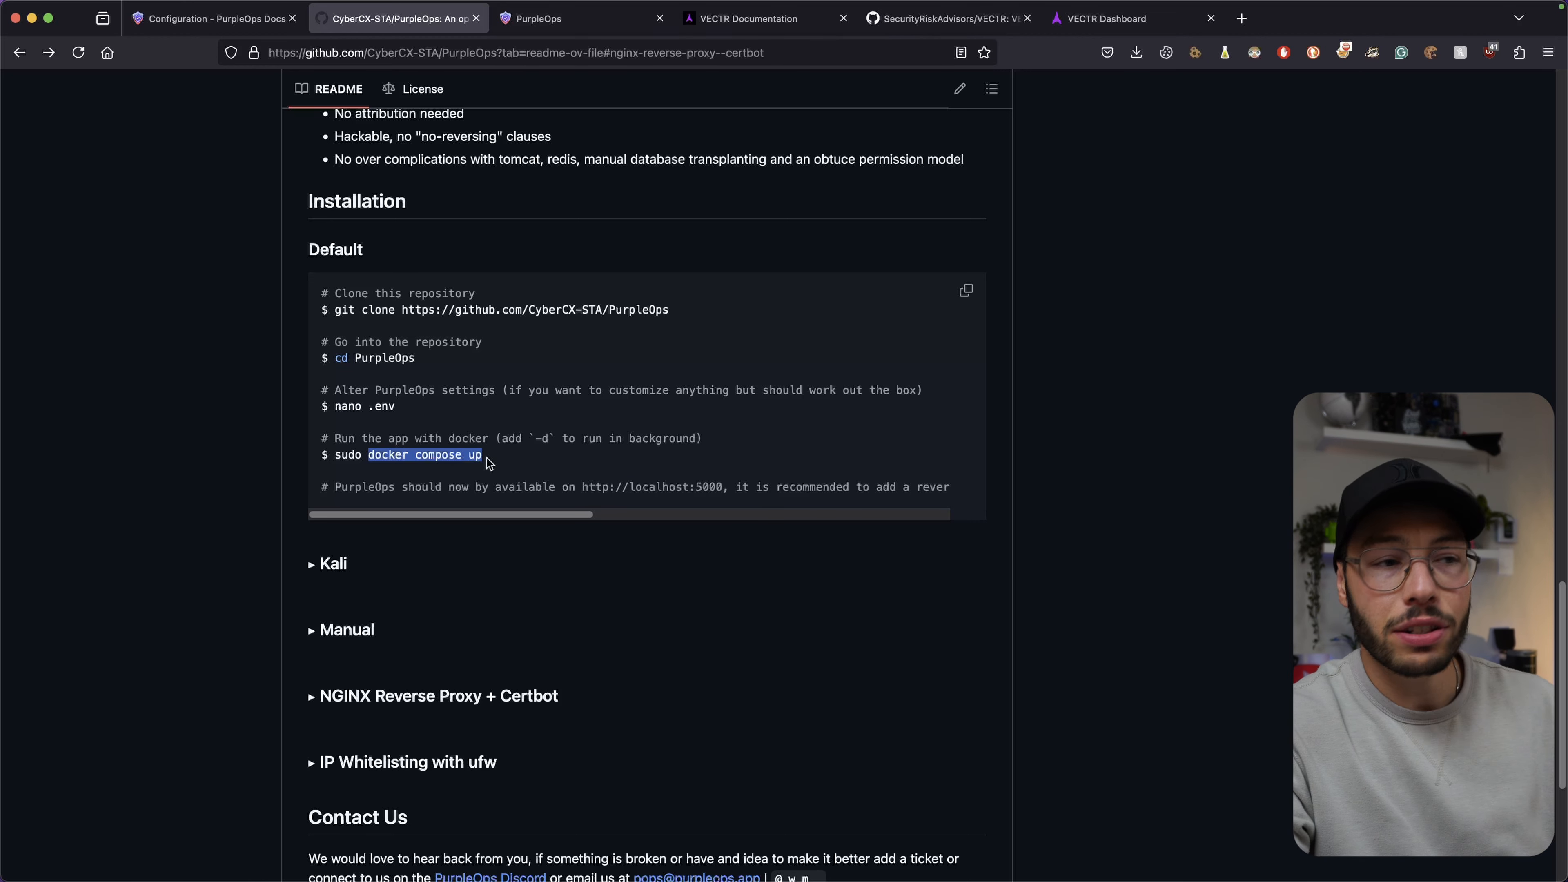
{"action": "left_click", "coordinate": [494, 462]}
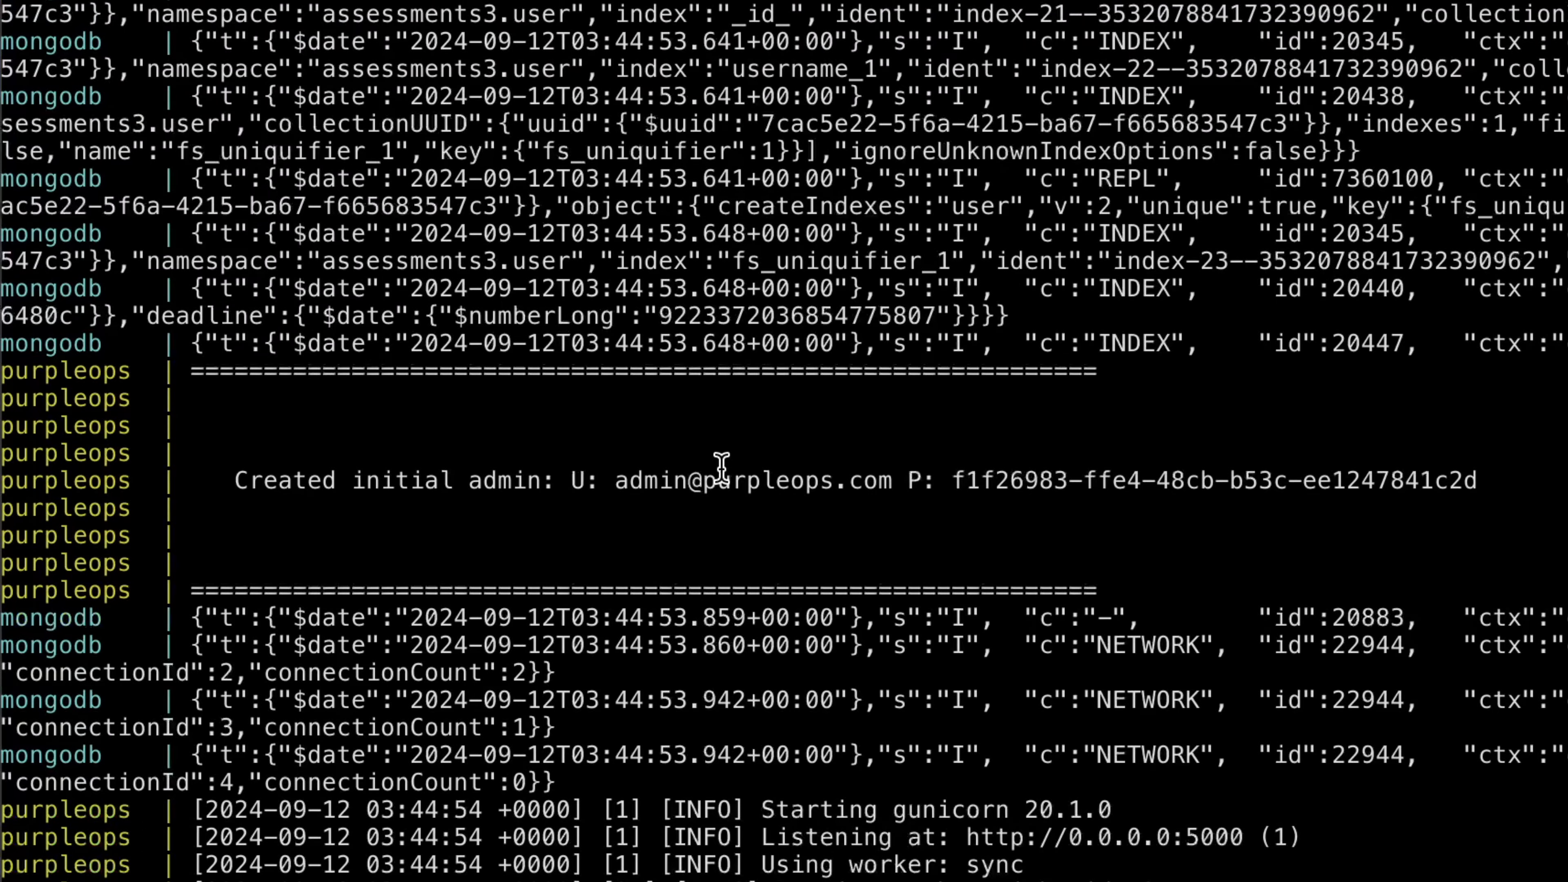
Highlight the initial admin credentials line in the PurpleOps startup log.
{"action": "triple_click", "coordinate": [721, 467]}
{"action": "left_click", "coordinate": [961, 570]}
{"action": "left_click_drag", "start_coordinate": [1180, 583], "coordinate": [2, 371]}
{"action": "left_click", "coordinate": [516, 448]}
{"action": "left_click_drag", "start_coordinate": [221, 482], "coordinate": [1477, 482]}
{"action": "left_click", "coordinate": [1476, 481]}
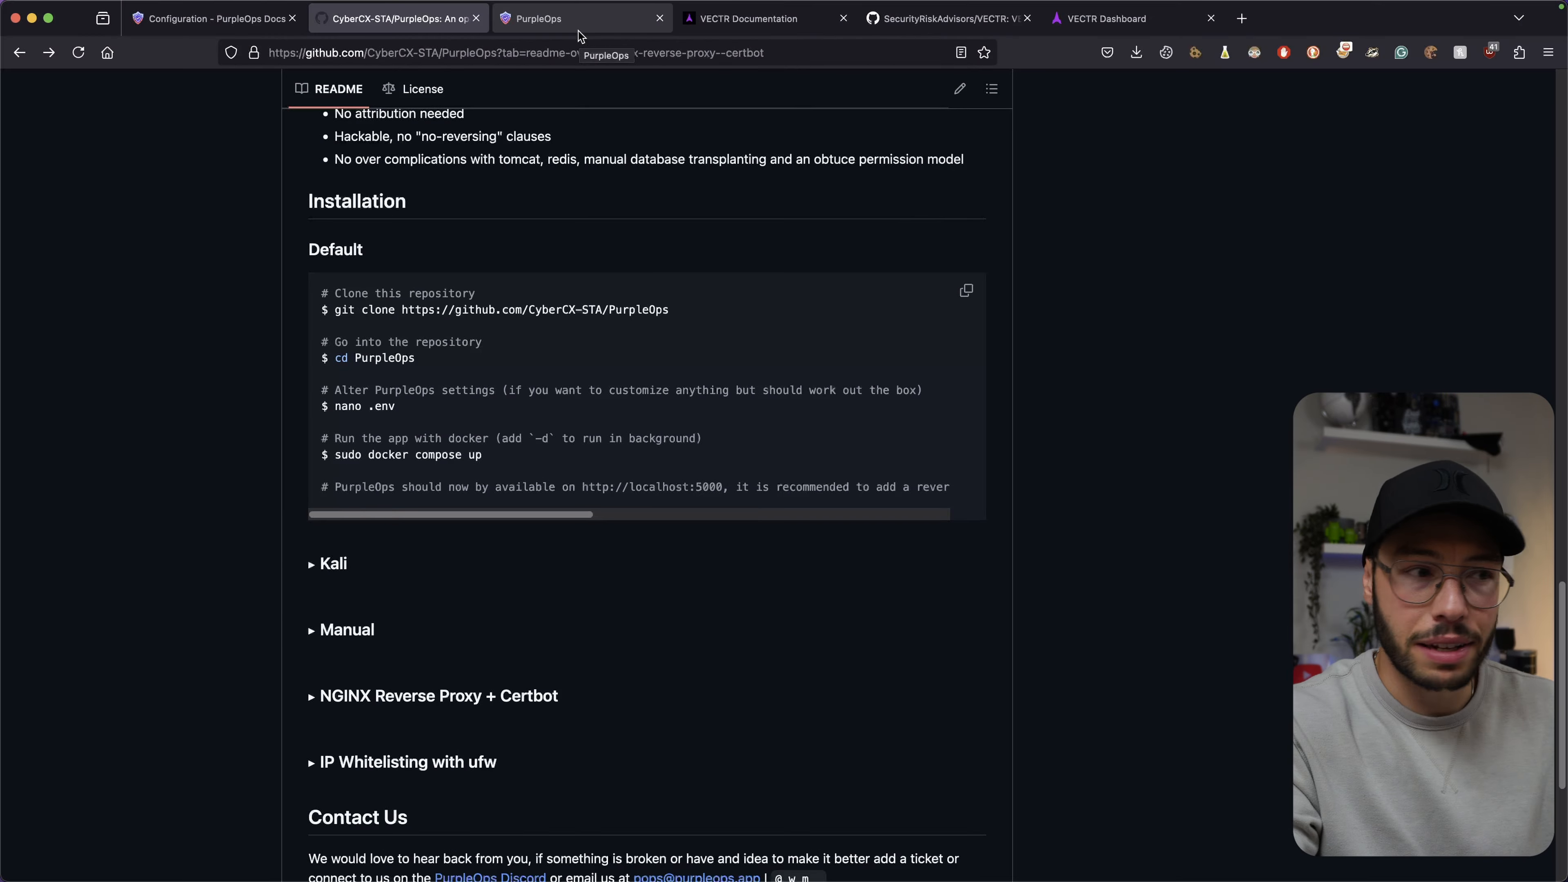
Point out the PurpleOps web app's server address, then run docker ps -a.
{"action": "left_click", "coordinate": [580, 25]}
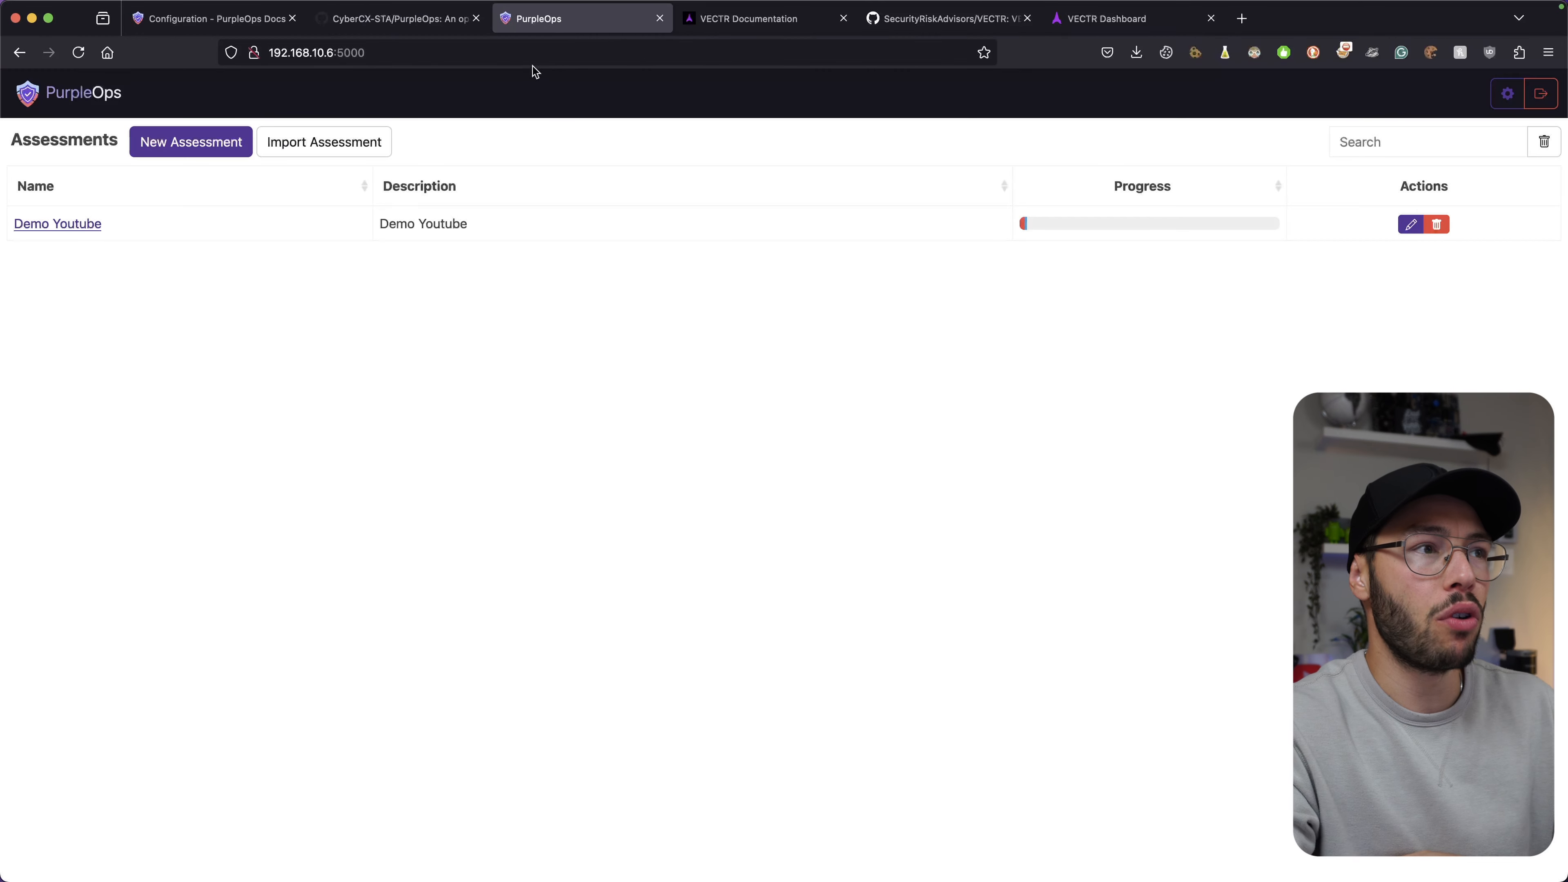
{"action": "left_click", "coordinate": [386, 48]}
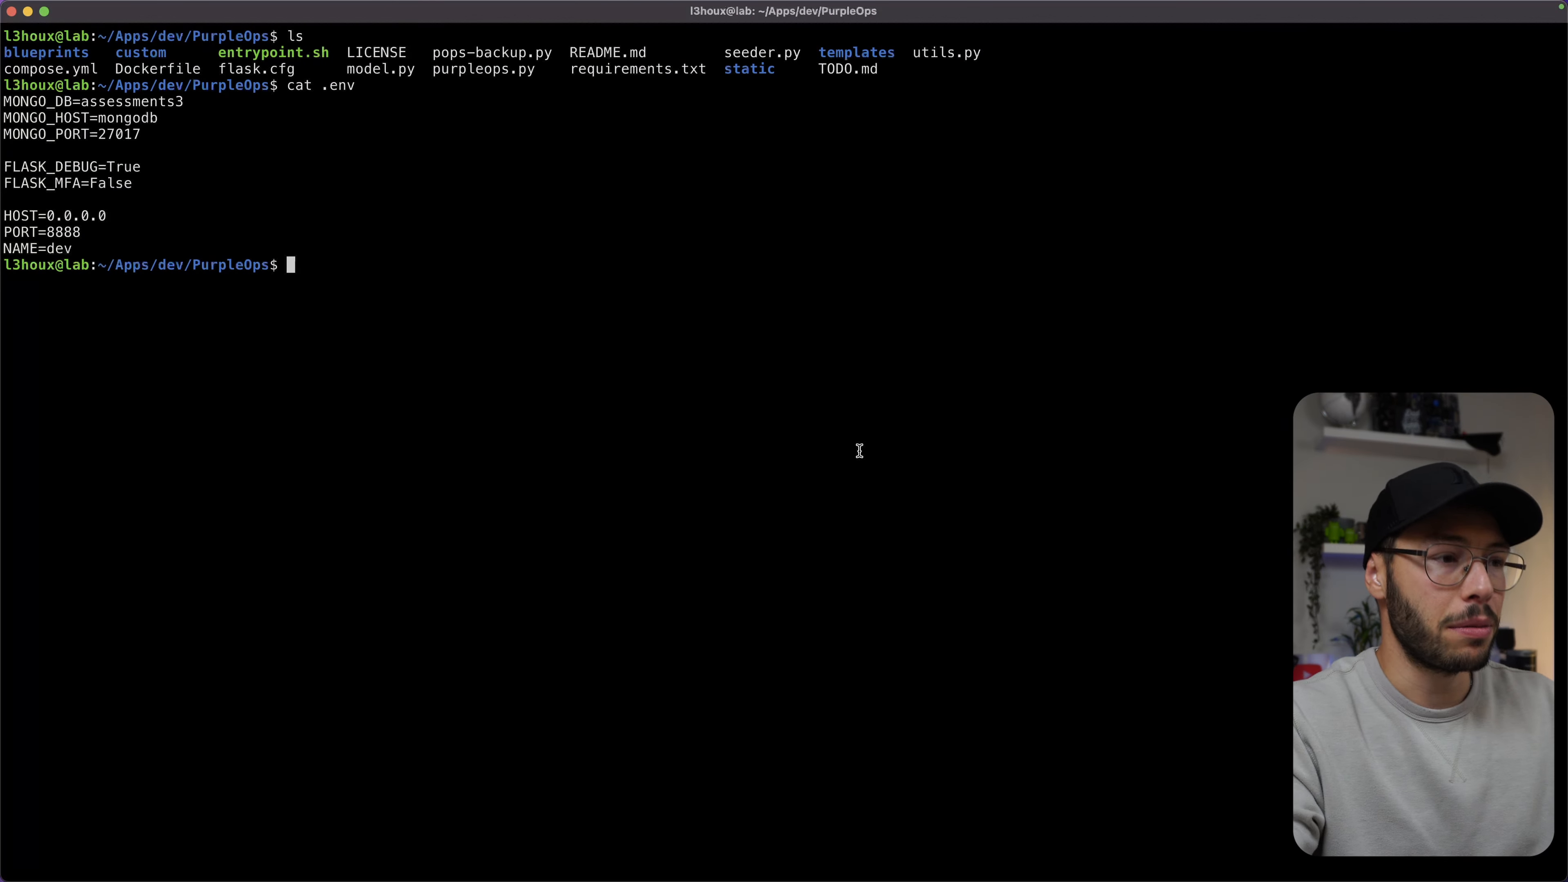
{"action": "type", "text": "docker ps -a"}
{"action": "key", "text": "Return"}
Erase stray prompt characters and resize the terminal text so the container table fits.
{"action": "scroll", "coordinate": [859, 451], "scroll_direction": "up", "scroll_amount": 15}
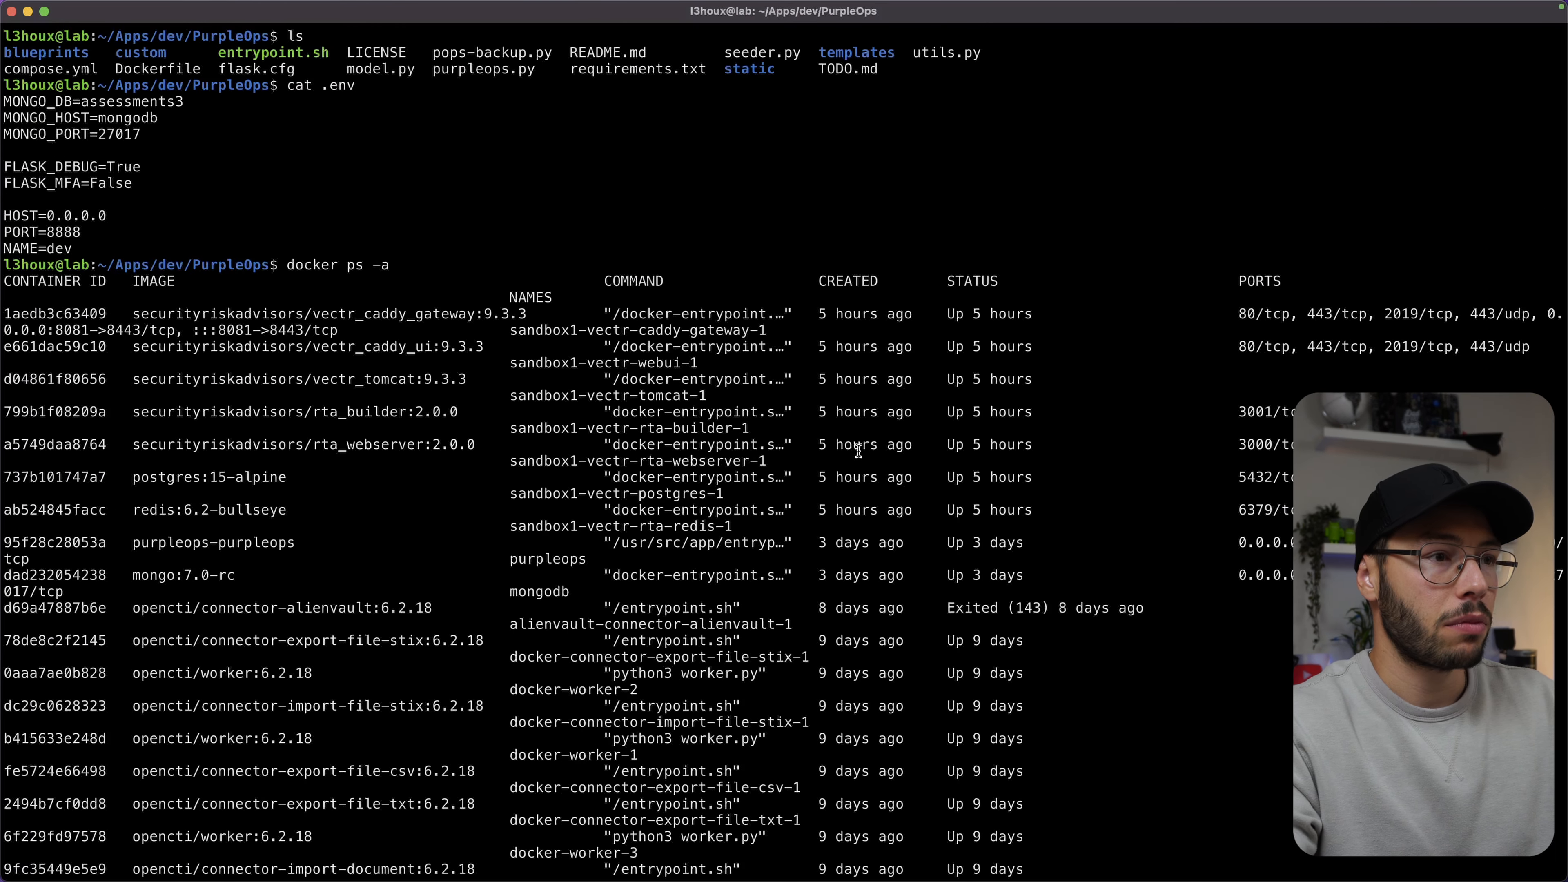
{"action": "scroll", "coordinate": [859, 451], "scroll_direction": "down", "scroll_amount": 15}
{"action": "type", "text": "|||"}
{"action": "key", "text": "BackSpace"}
{"action": "key", "text": "BackSpace"}
{"action": "key", "text": "super+minus"}
{"action": "key", "text": "super+minus"}
{"action": "key", "text": "super+minus"}
{"action": "key", "text": "super+minus"}
{"action": "key", "text": "super+equal"}
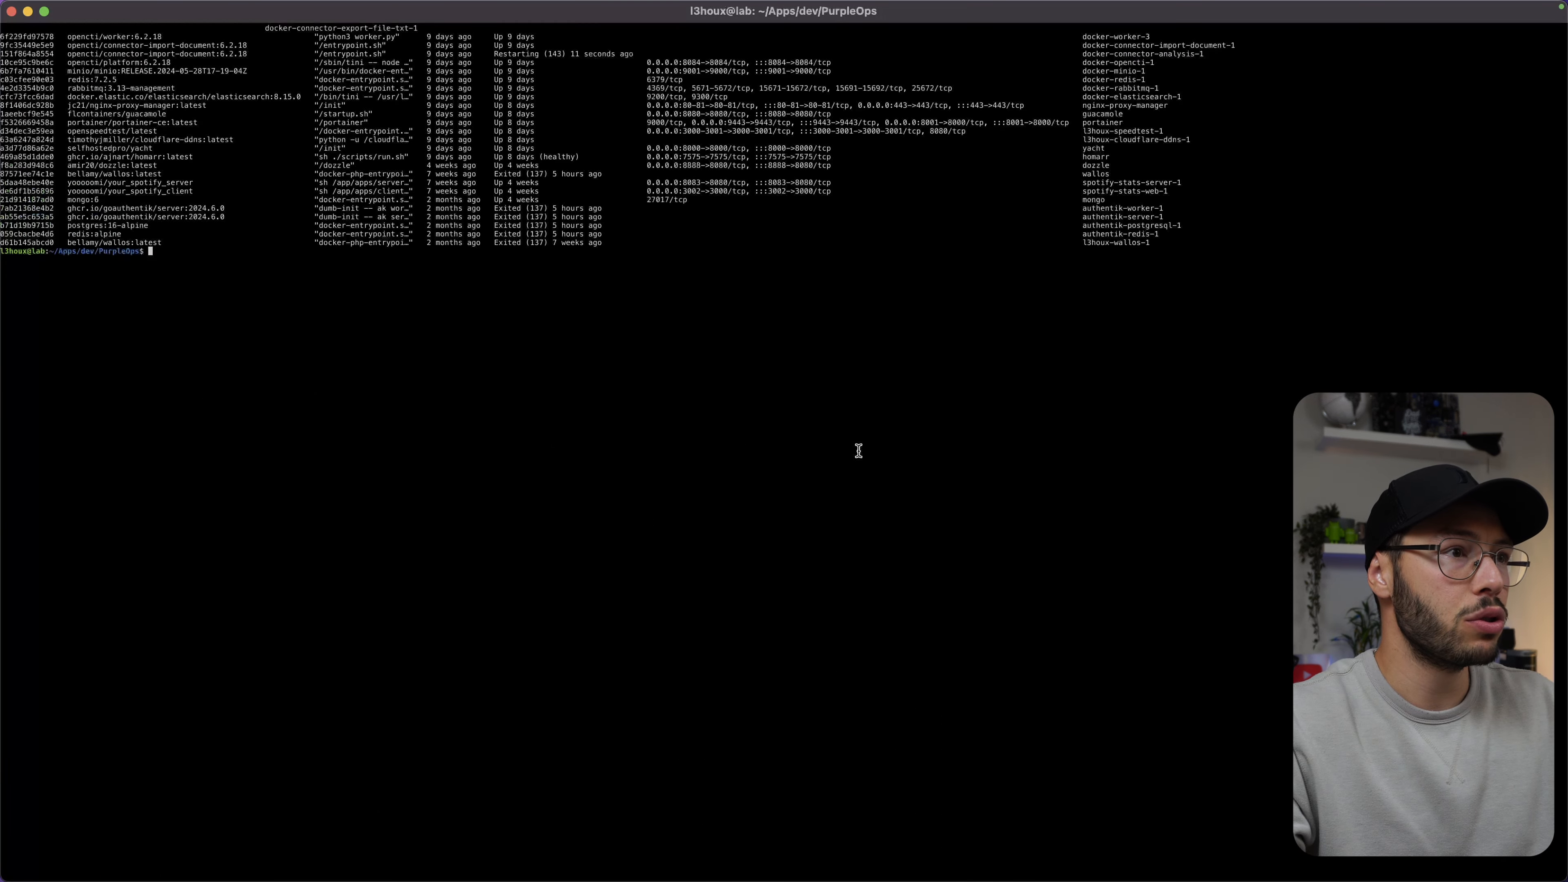
{"action": "key", "text": "super+equal"}
Highlight the purpleops and mongodb container rows and the mongodb port.
{"action": "scroll", "coordinate": [791, 436], "scroll_direction": "up", "scroll_amount": 10}
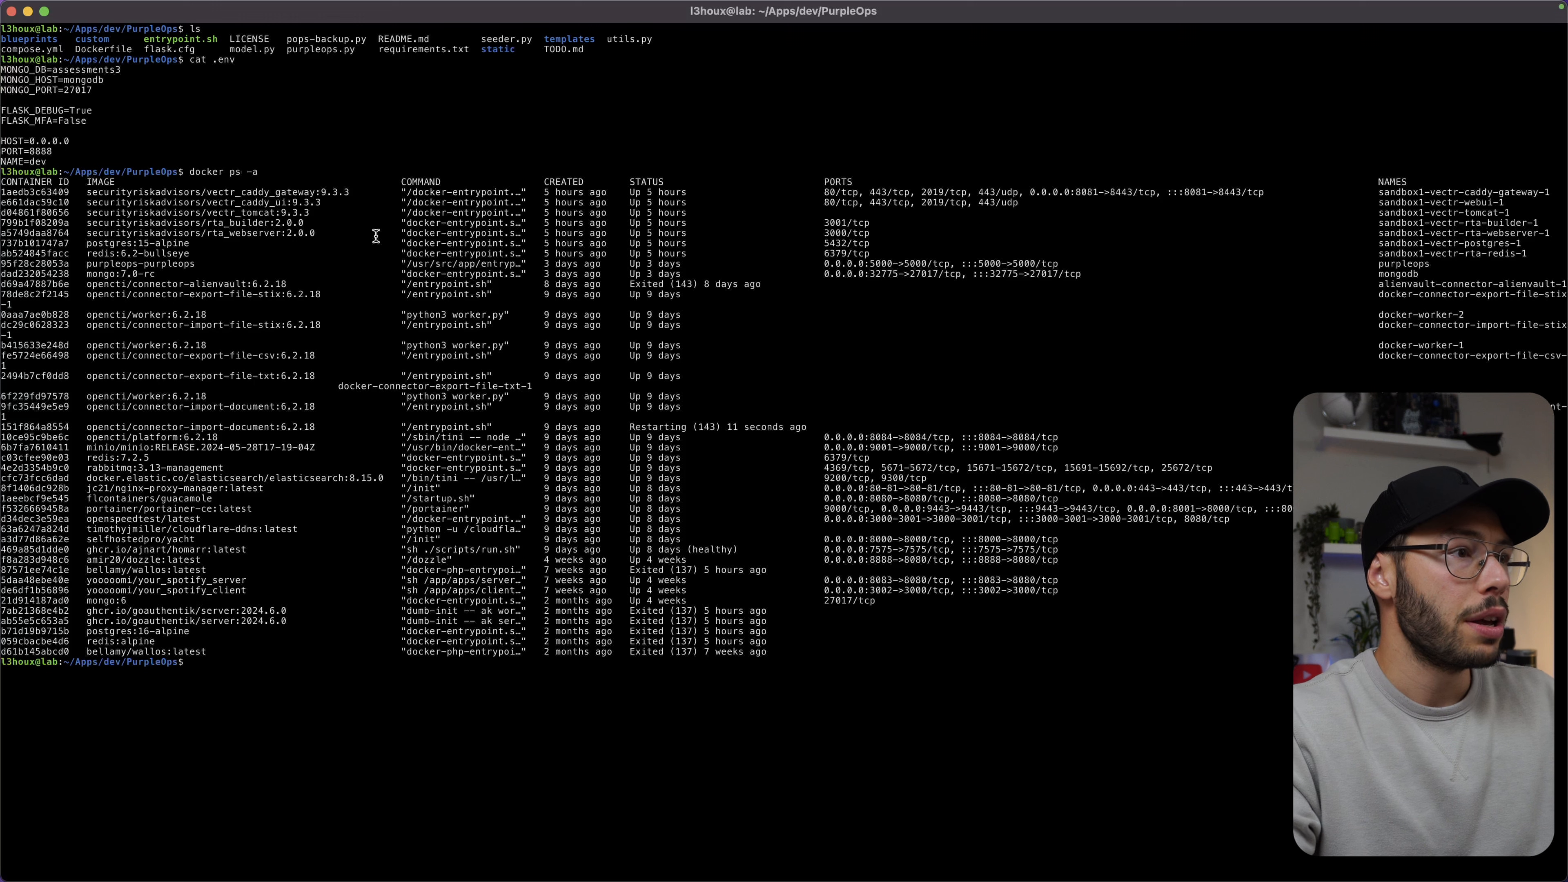
{"action": "triple_click", "coordinate": [174, 193]}
{"action": "left_click", "coordinate": [339, 235]}
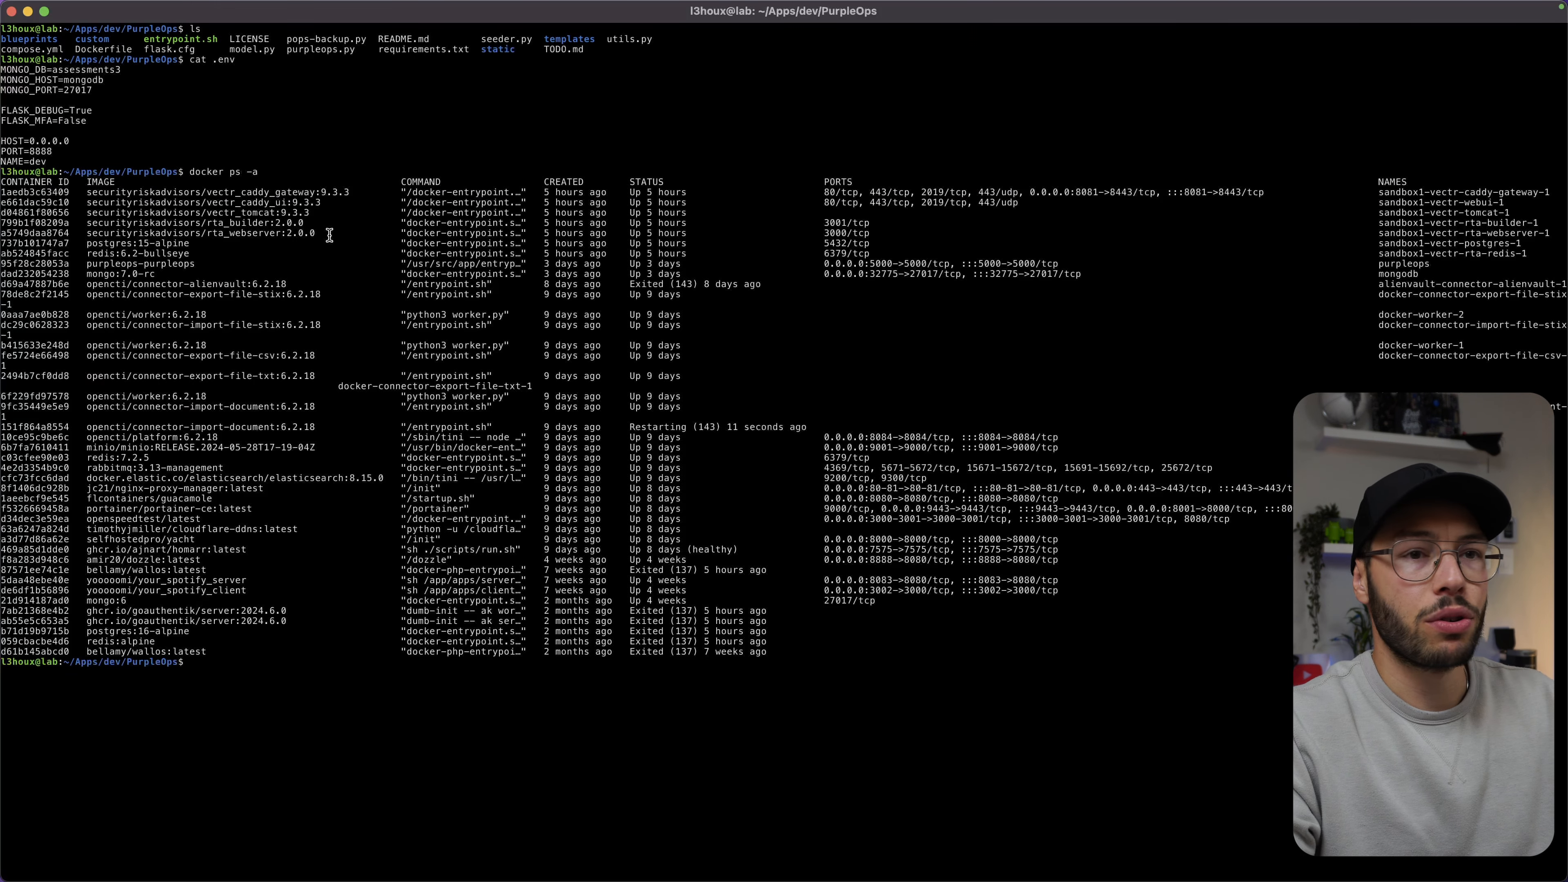
{"action": "left_click_drag", "start_coordinate": [329, 235], "coordinate": [1379, 184]}
{"action": "left_click_drag", "start_coordinate": [1428, 276], "coordinate": [1, 264]}
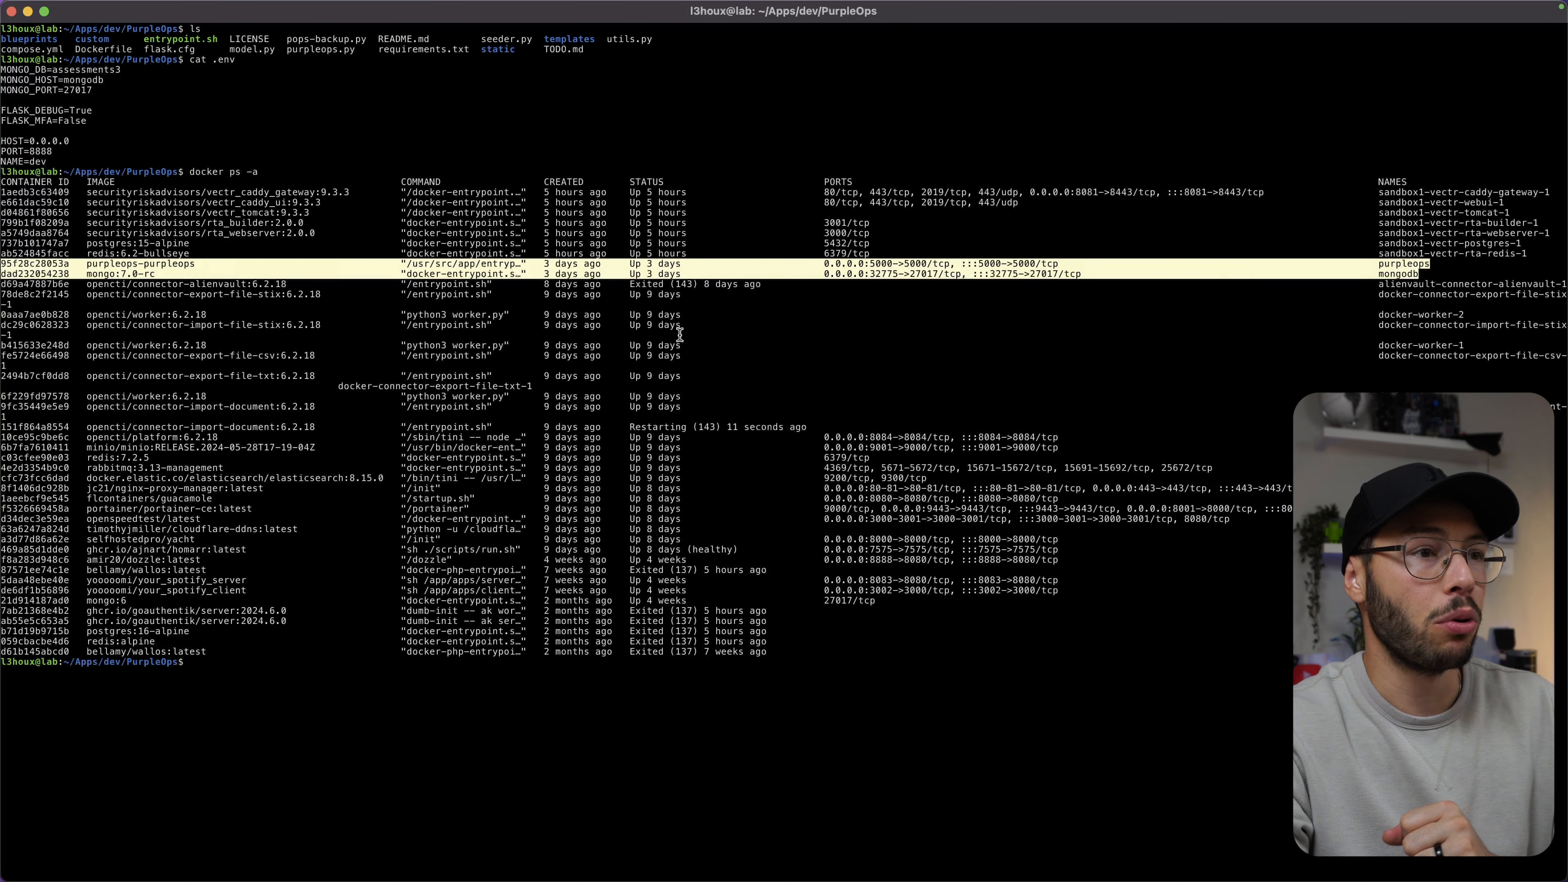
{"action": "double_click", "coordinate": [887, 273]}
{"action": "left_click", "coordinate": [1014, 274]}
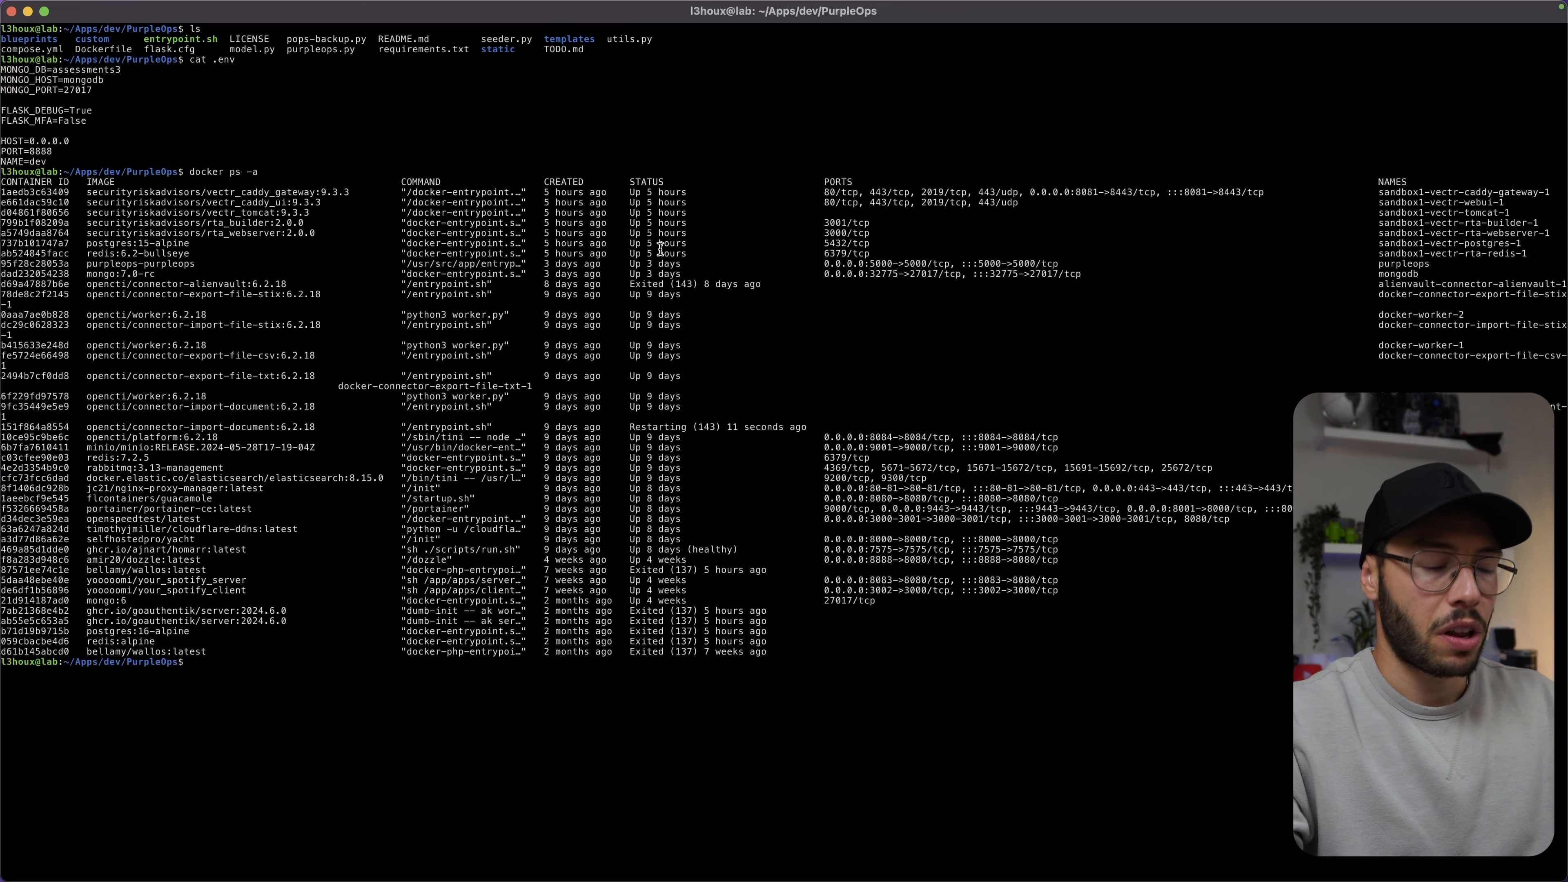
Enlarge the terminal text, clear the screen, and return to the PurpleOps Assessments page.
{"action": "key", "text": "super+equal"}
{"action": "key", "text": "super+equal"}
{"action": "type", "text": "clear"}
{"action": "key", "text": "Return"}
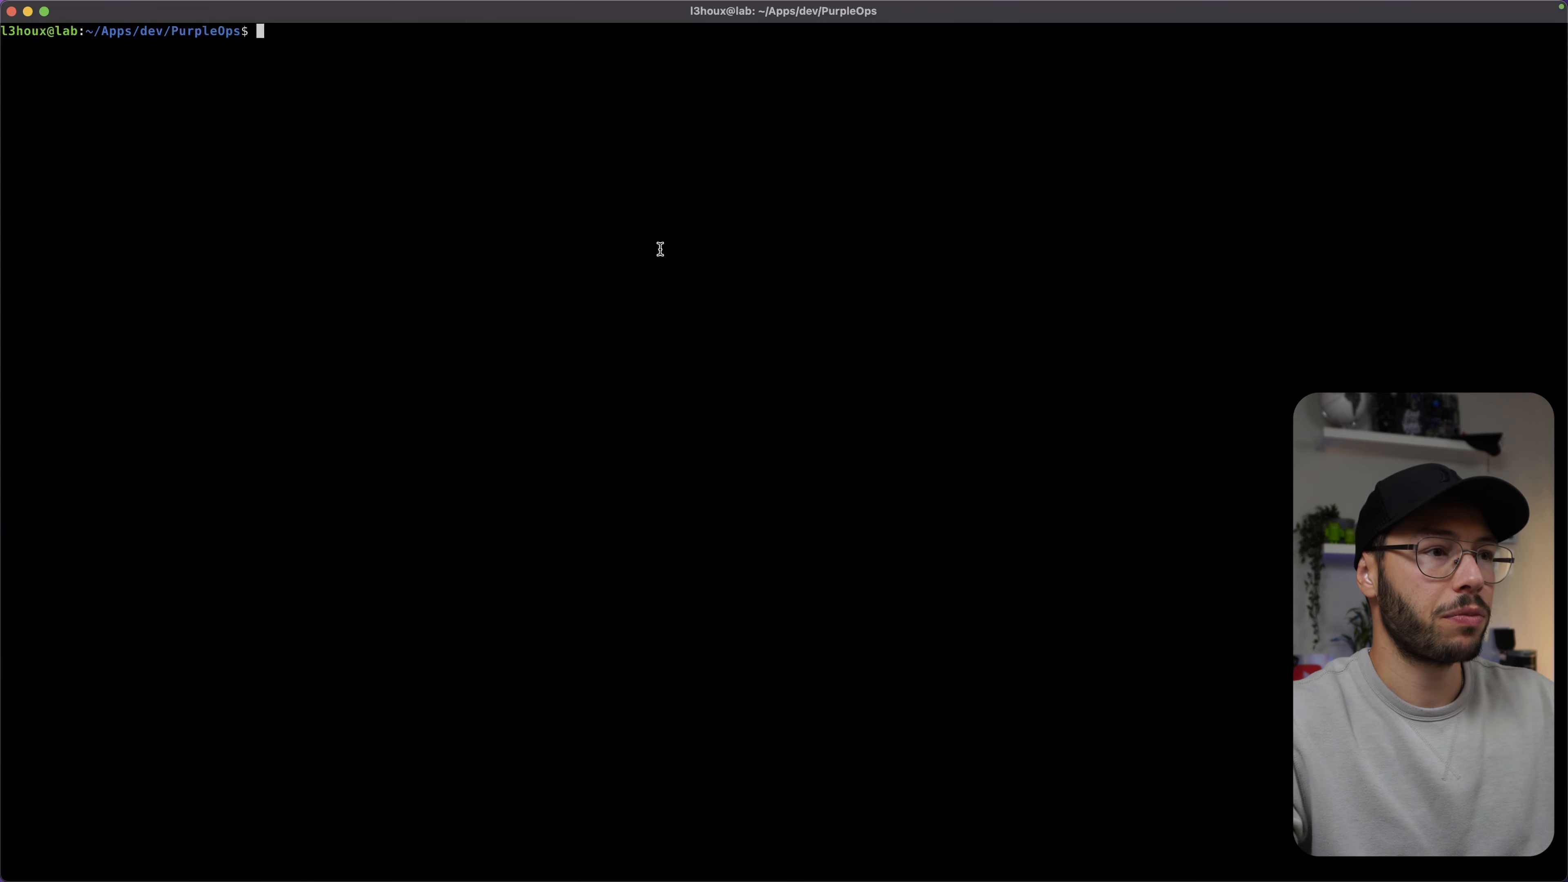
{"action": "key", "text": "super+Tab"}
{"action": "left_click", "coordinate": [228, 327]}
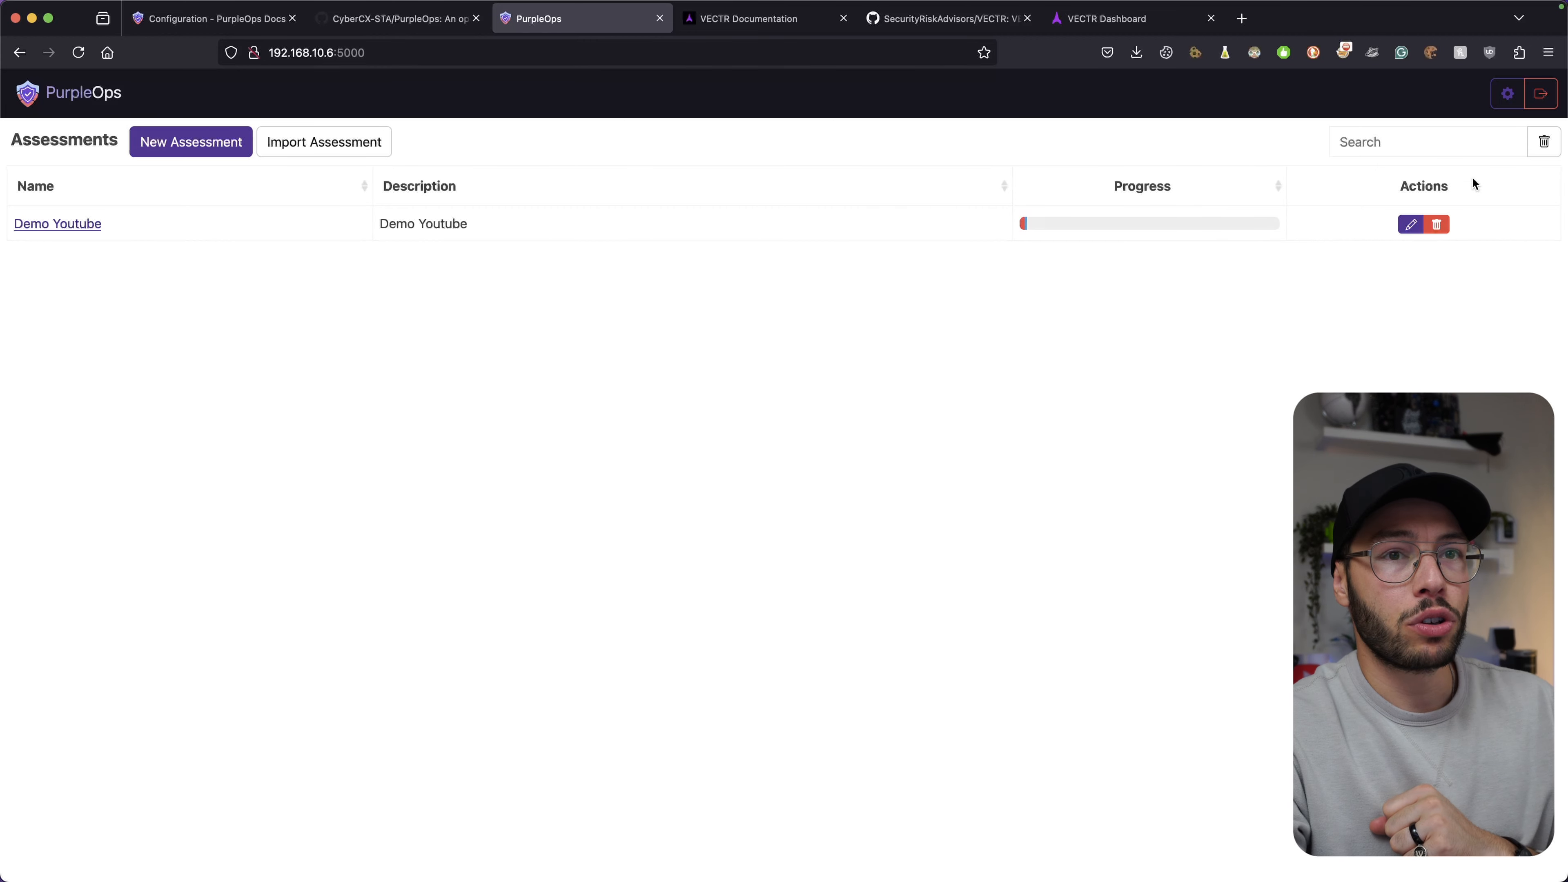
Open Access Control from the gear menu to list the Admin and Blue-role users.
{"action": "left_click", "coordinate": [1507, 93]}
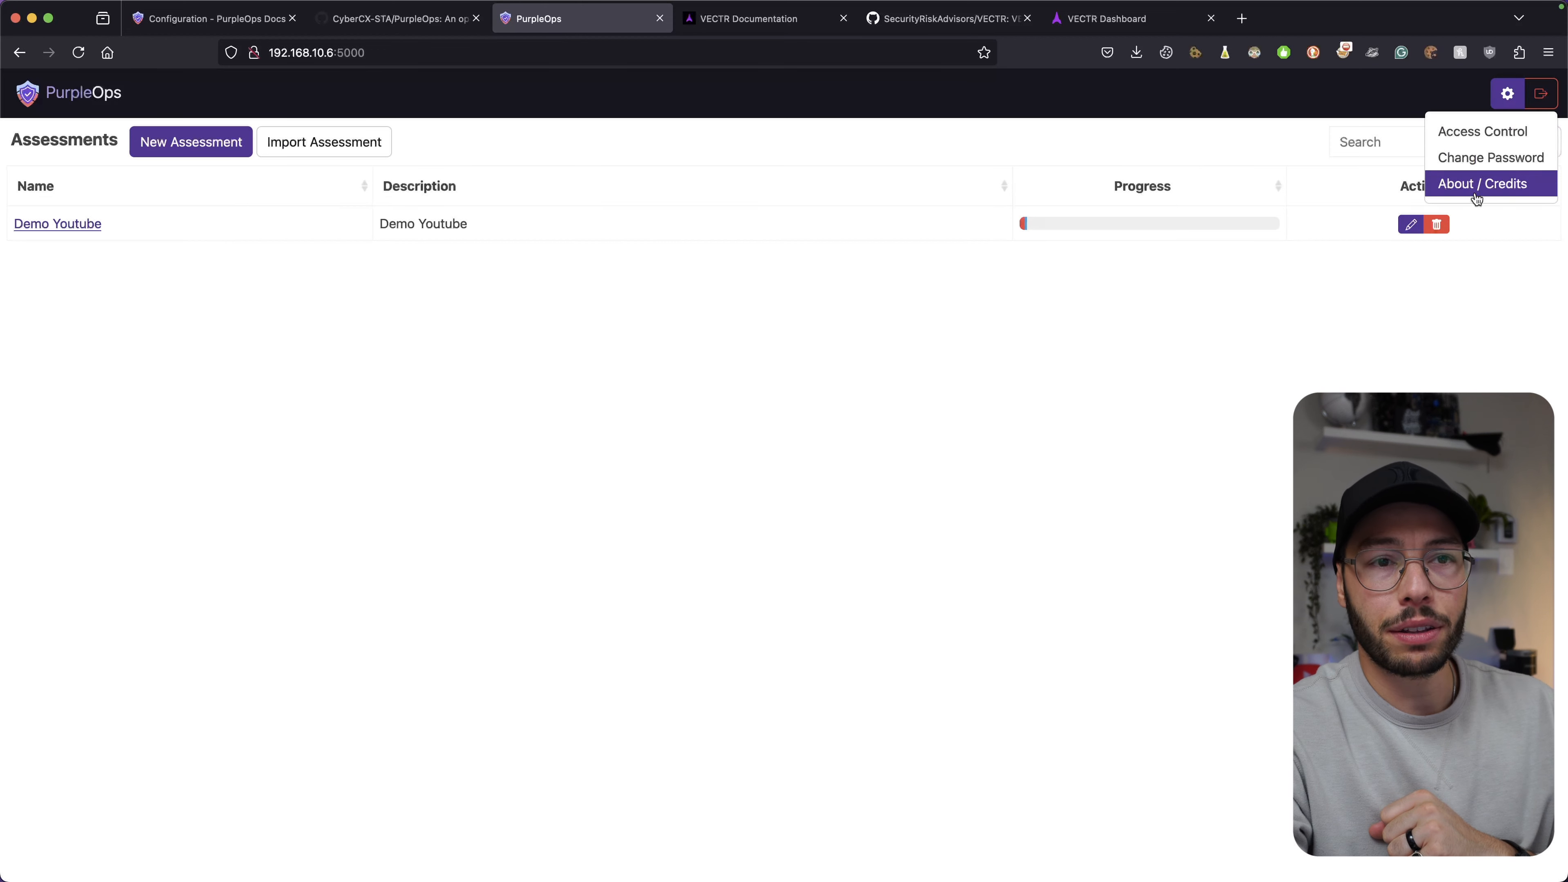
{"action": "left_click", "coordinate": [1475, 134]}
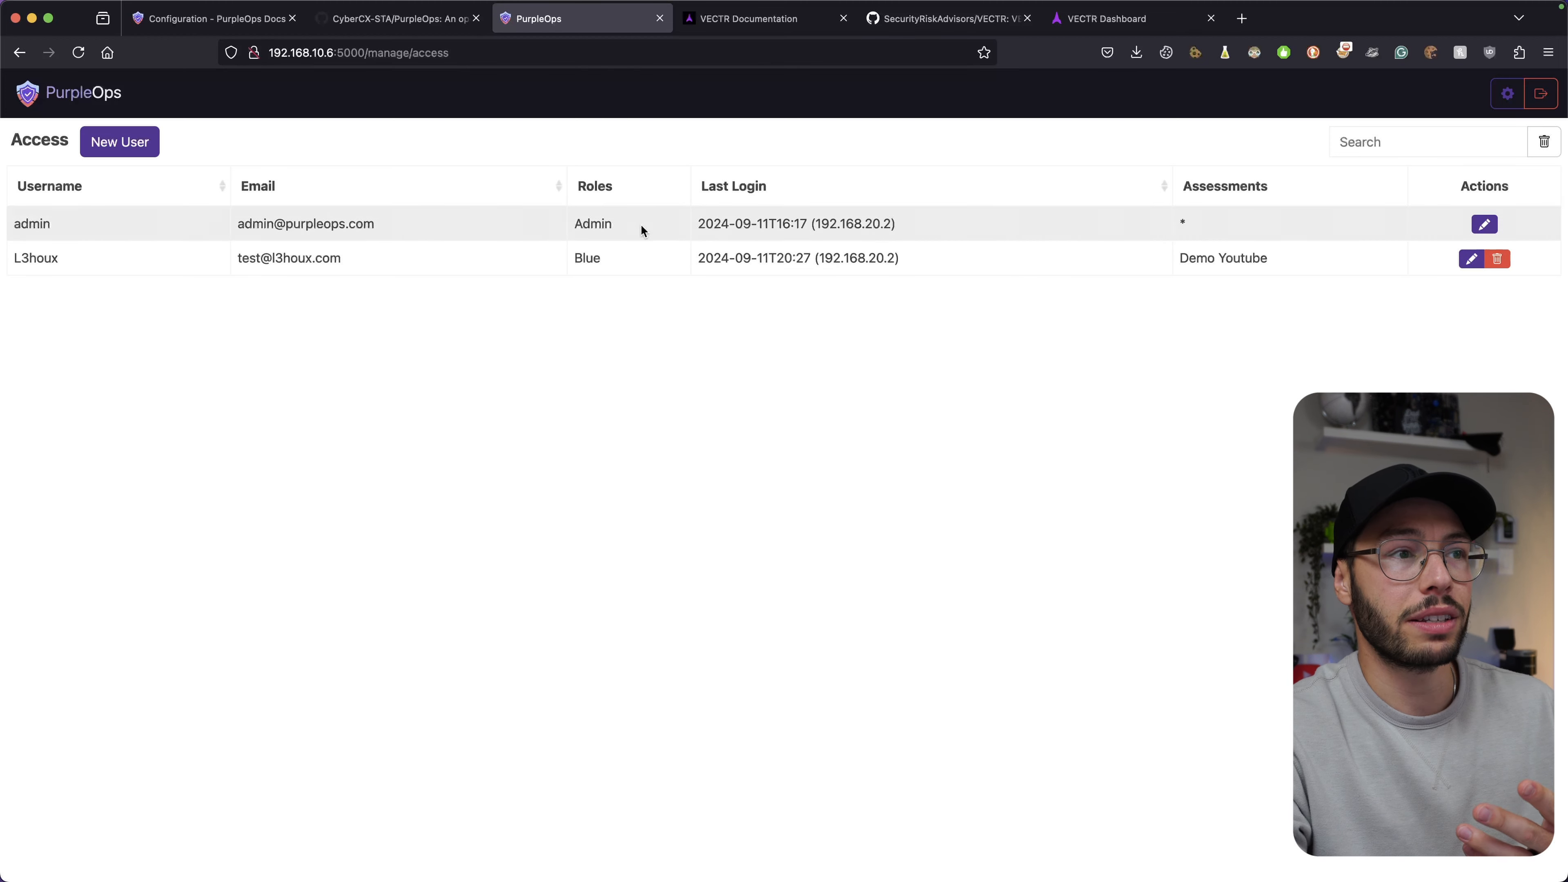
{"action": "double_click", "coordinate": [592, 223]}
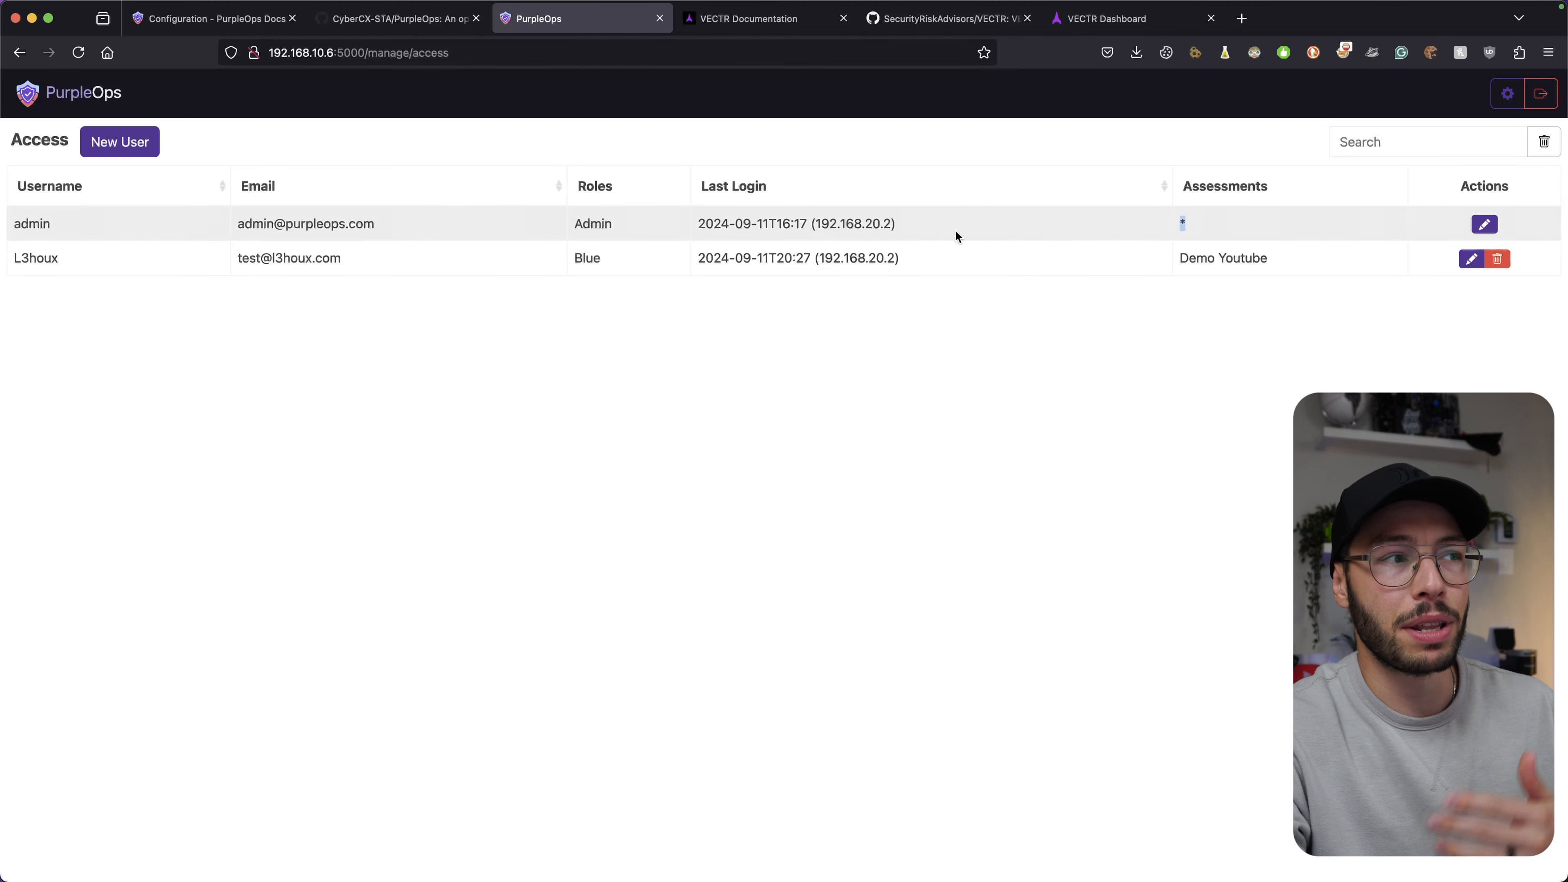
{"action": "left_click", "coordinate": [143, 149]}
{"action": "left_click", "coordinate": [649, 198]}
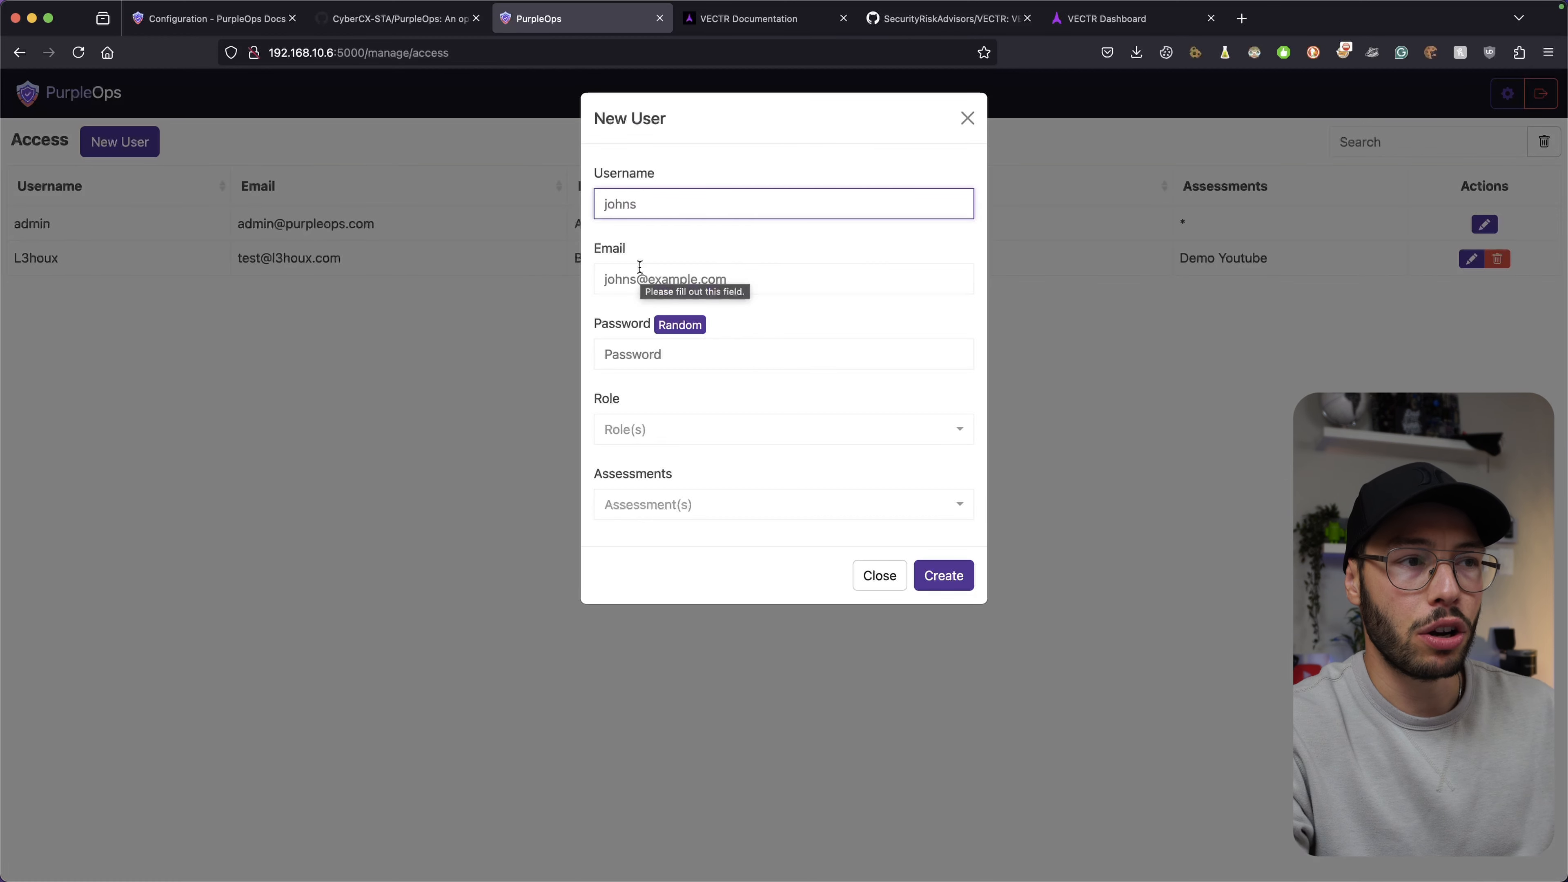
{"action": "left_click", "coordinate": [666, 356]}
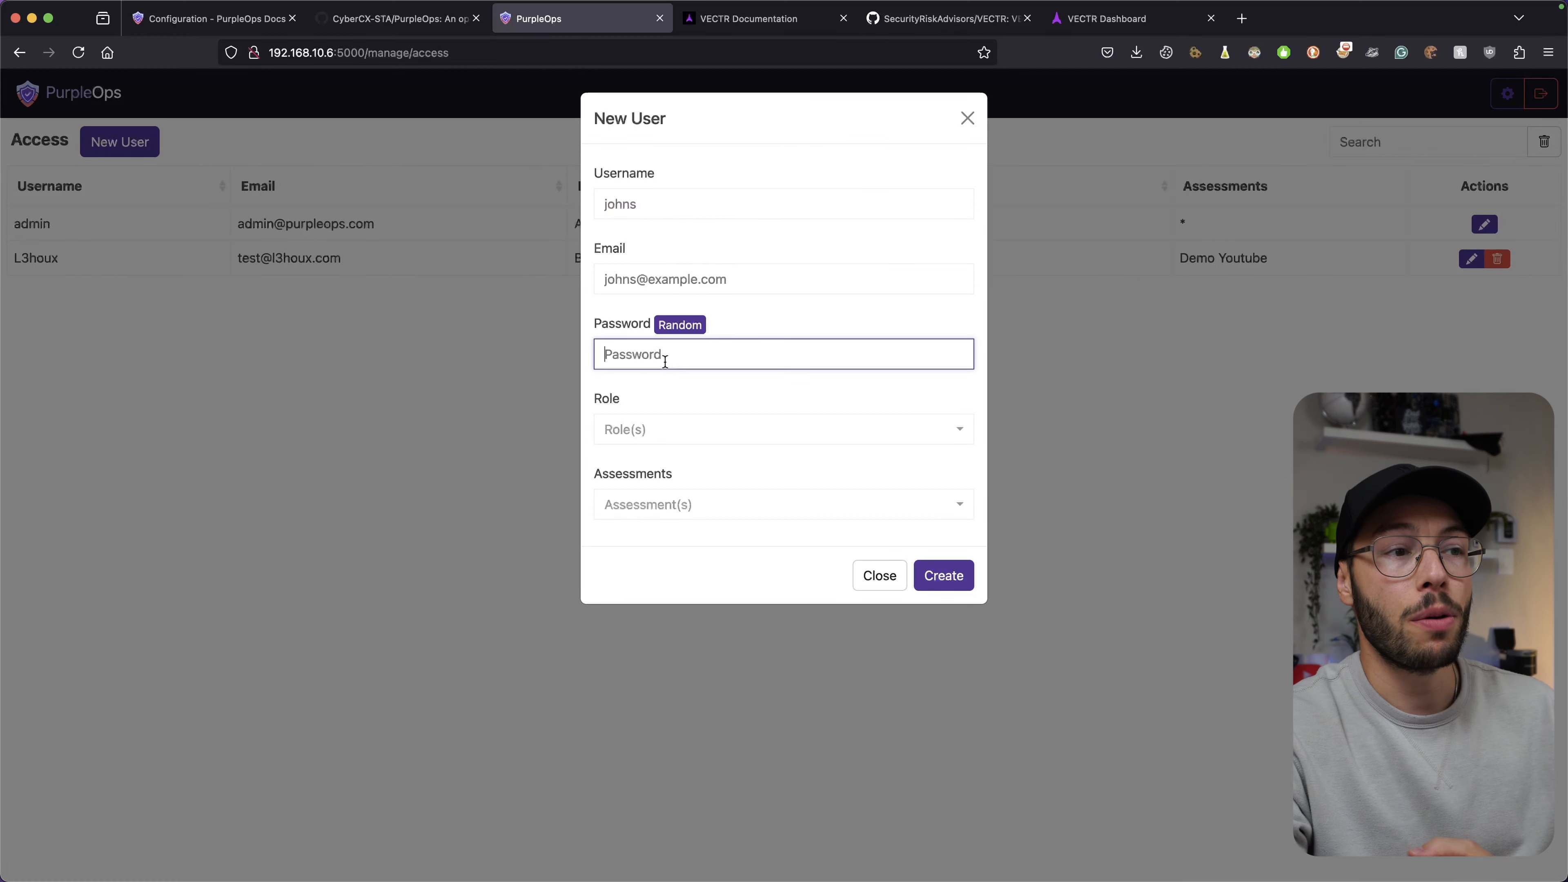
{"action": "left_click", "coordinate": [678, 326]}
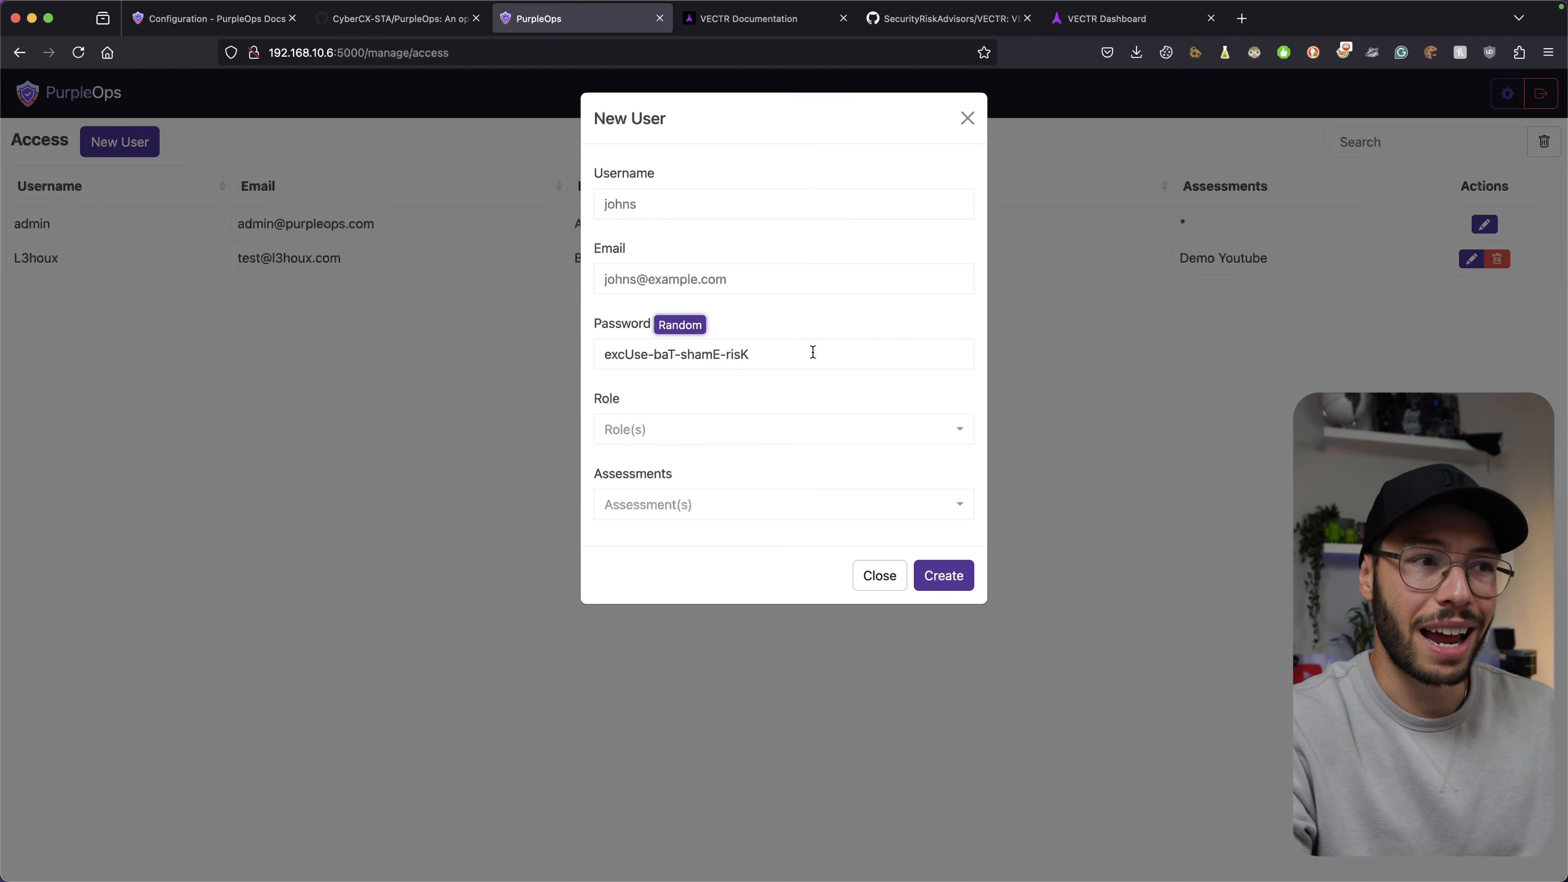
{"action": "left_click", "coordinate": [789, 431]}
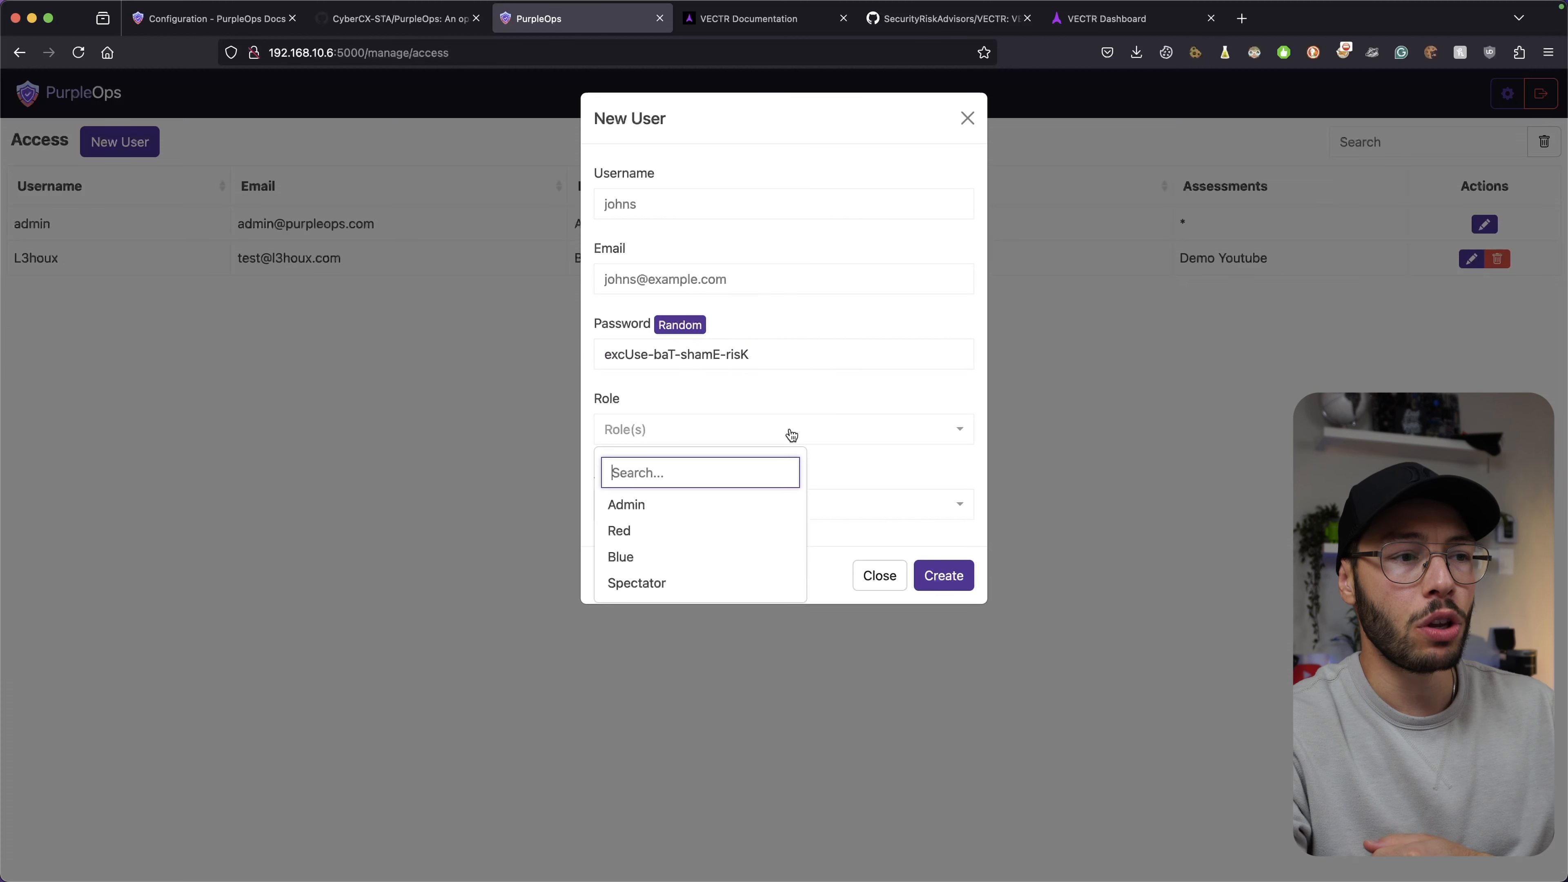
{"action": "left_click", "coordinate": [701, 541]}
{"action": "left_click", "coordinate": [700, 530]}
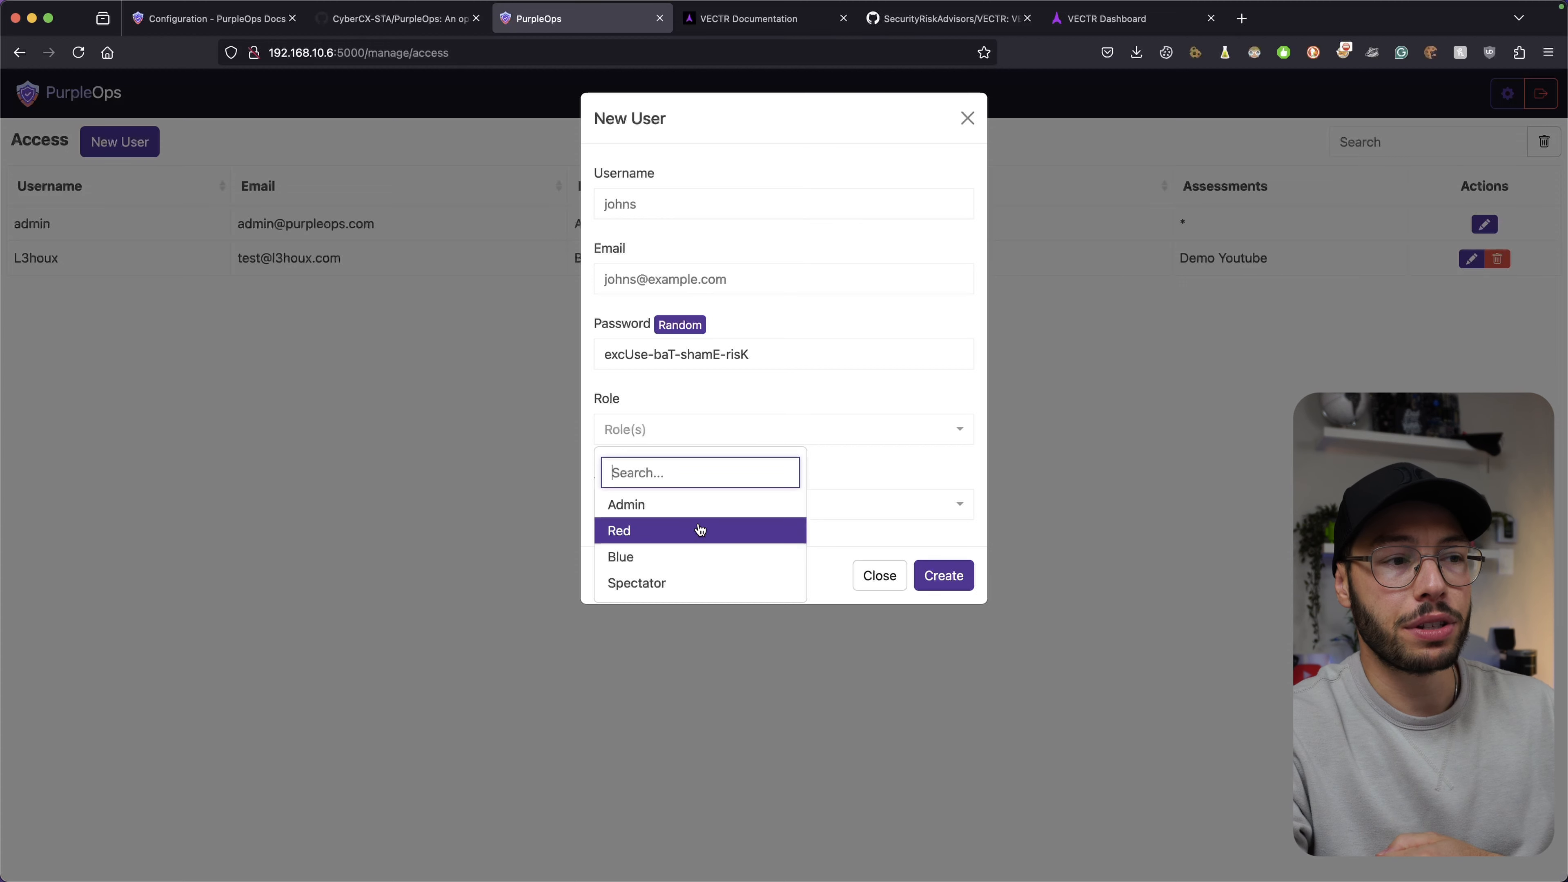
{"action": "left_click", "coordinate": [696, 511]}
{"action": "left_click", "coordinate": [684, 533]}
{"action": "left_click", "coordinate": [677, 564]}
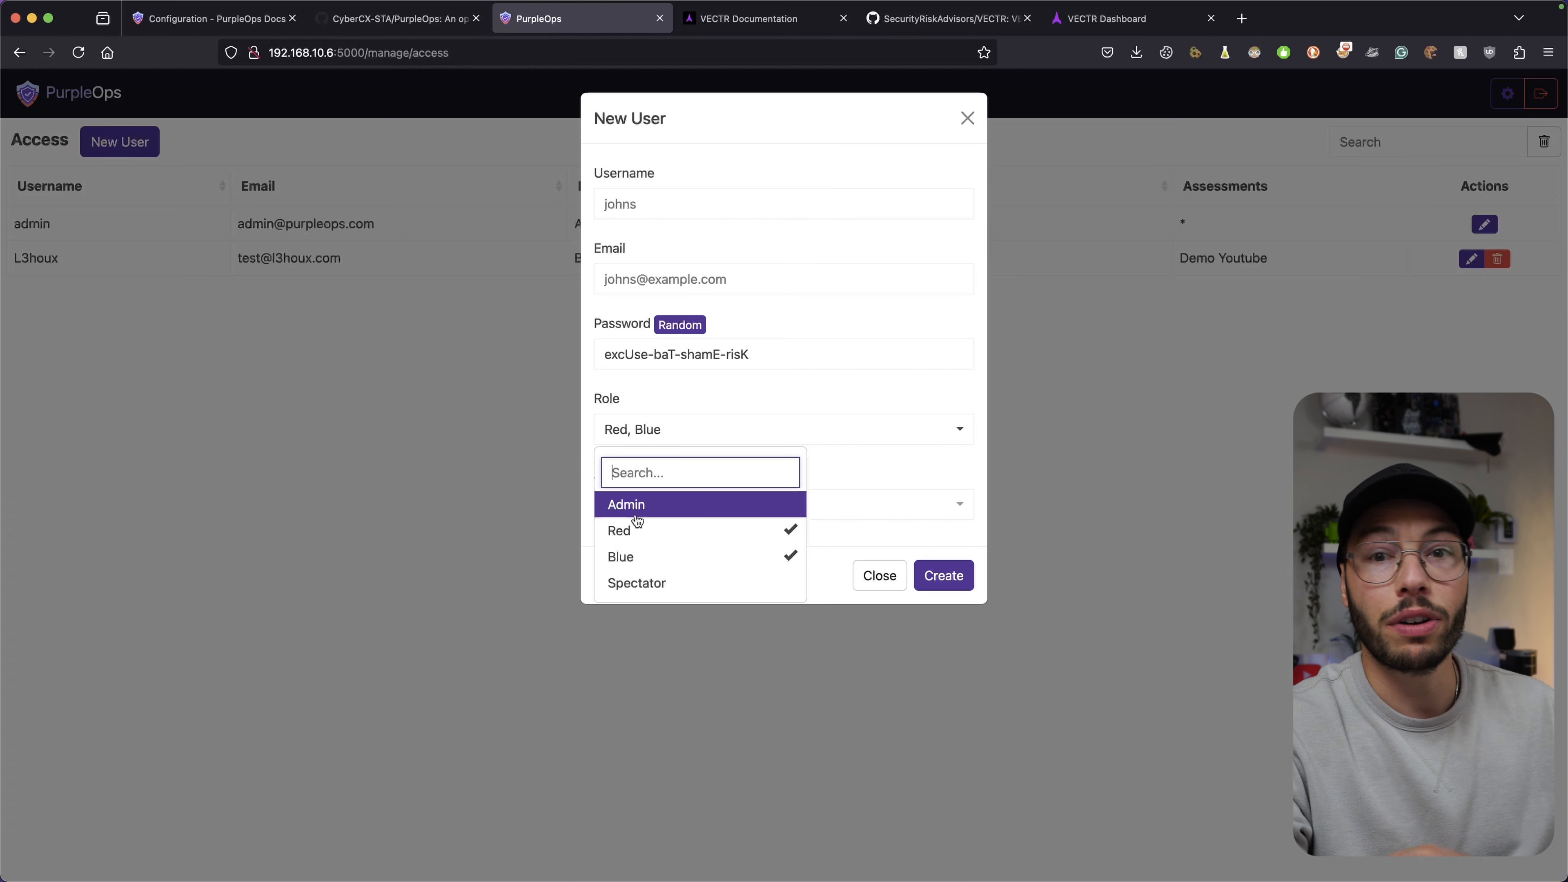
{"action": "left_click", "coordinate": [639, 577]}
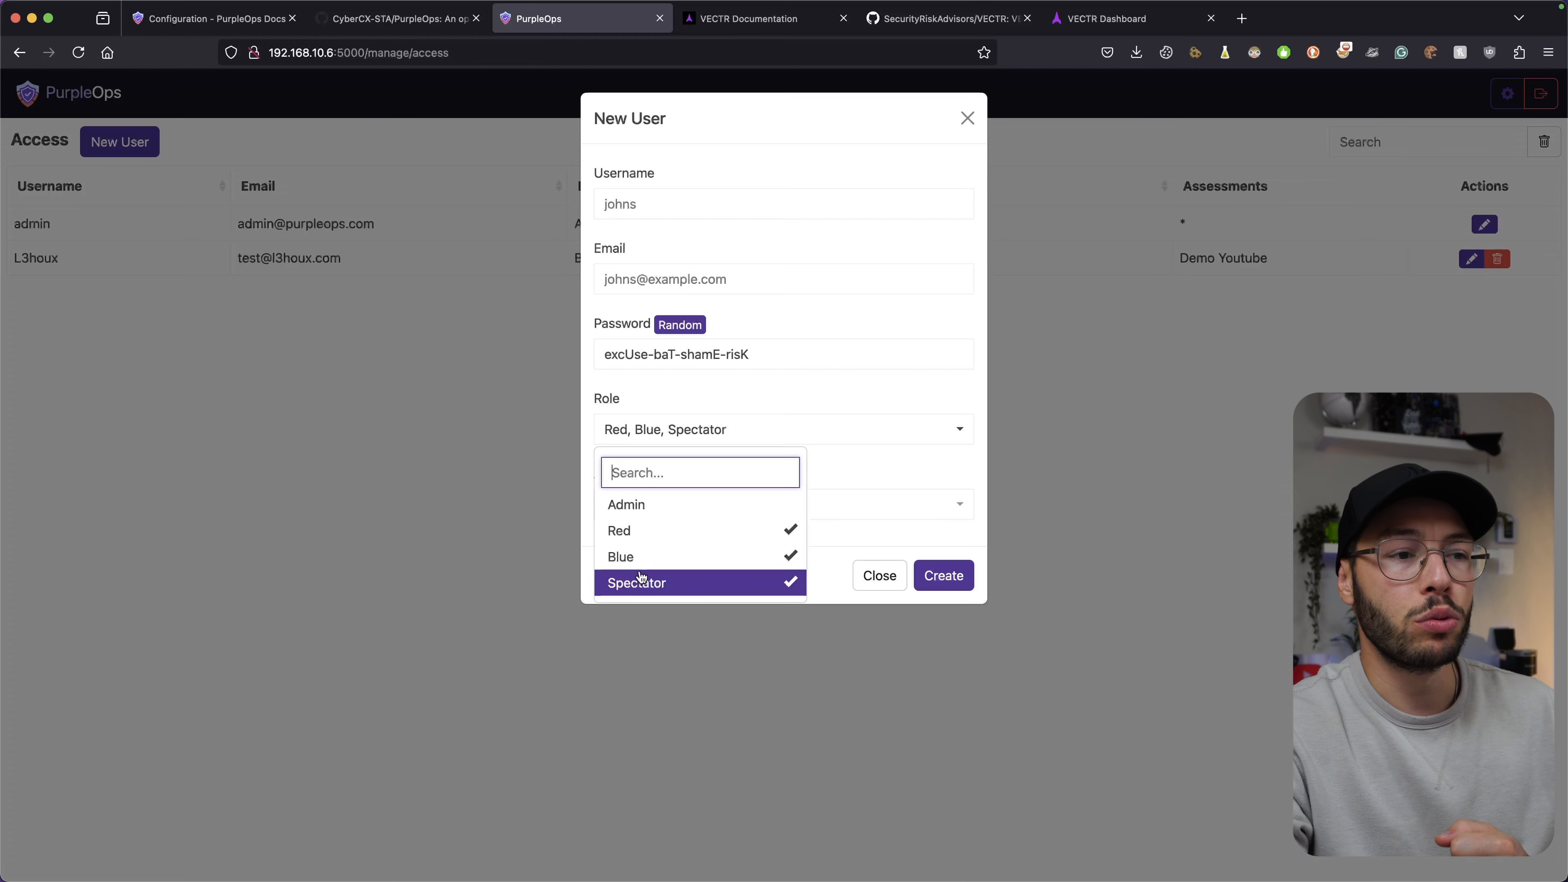
{"action": "left_click", "coordinate": [640, 556]}
{"action": "left_click", "coordinate": [640, 556]}
{"action": "left_click", "coordinate": [640, 530]}
{"action": "left_click", "coordinate": [640, 556]}
{"action": "left_click", "coordinate": [640, 583]}
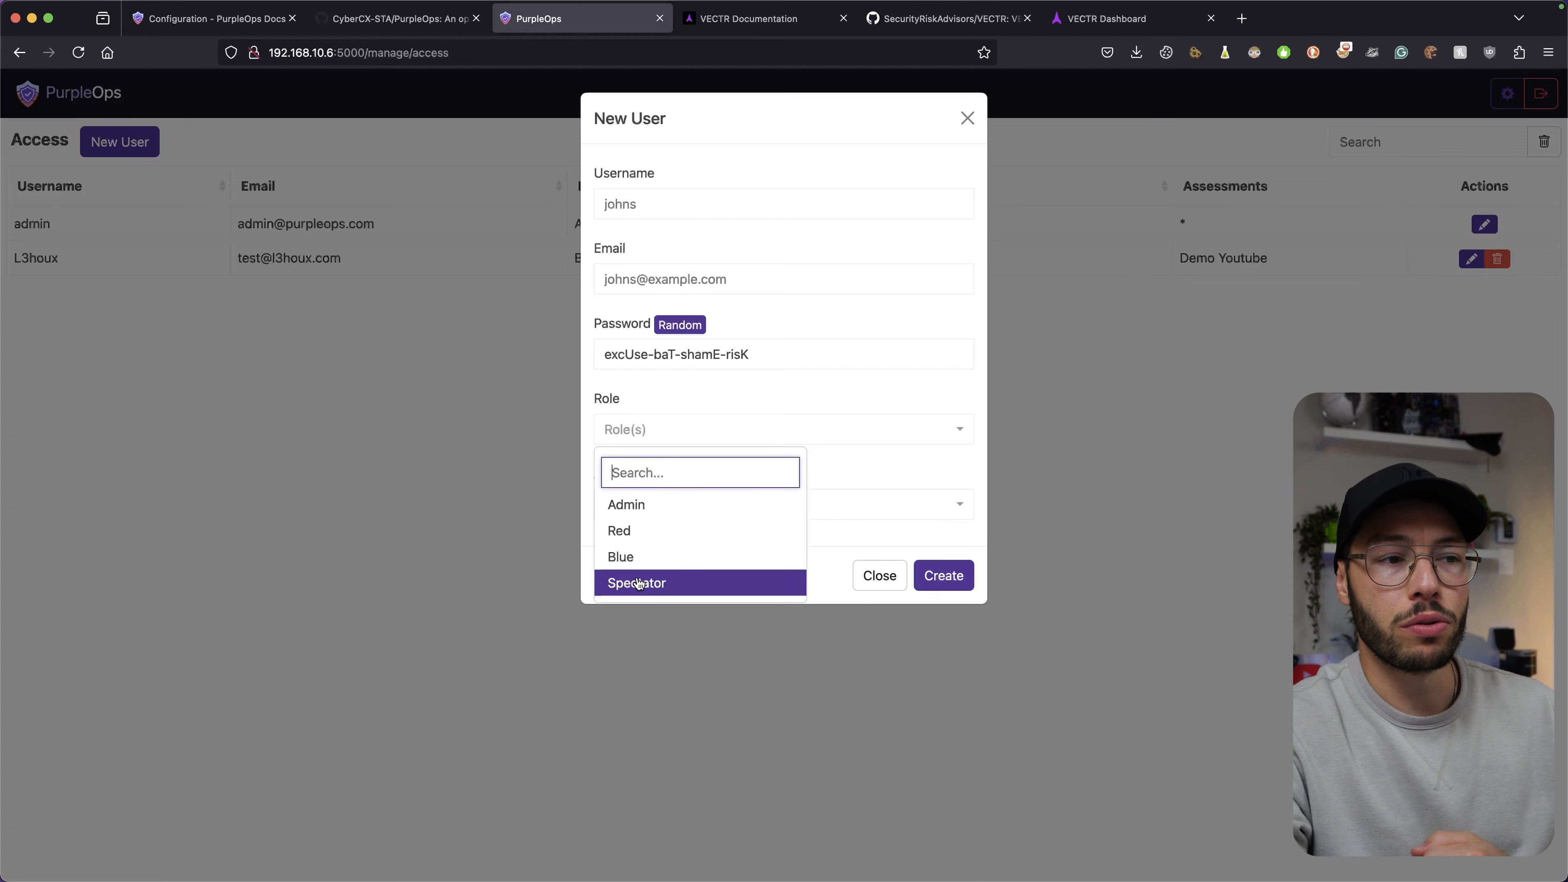
{"action": "left_click", "coordinate": [640, 556]}
{"action": "left_click", "coordinate": [841, 525]}
{"action": "left_click", "coordinate": [837, 518]}
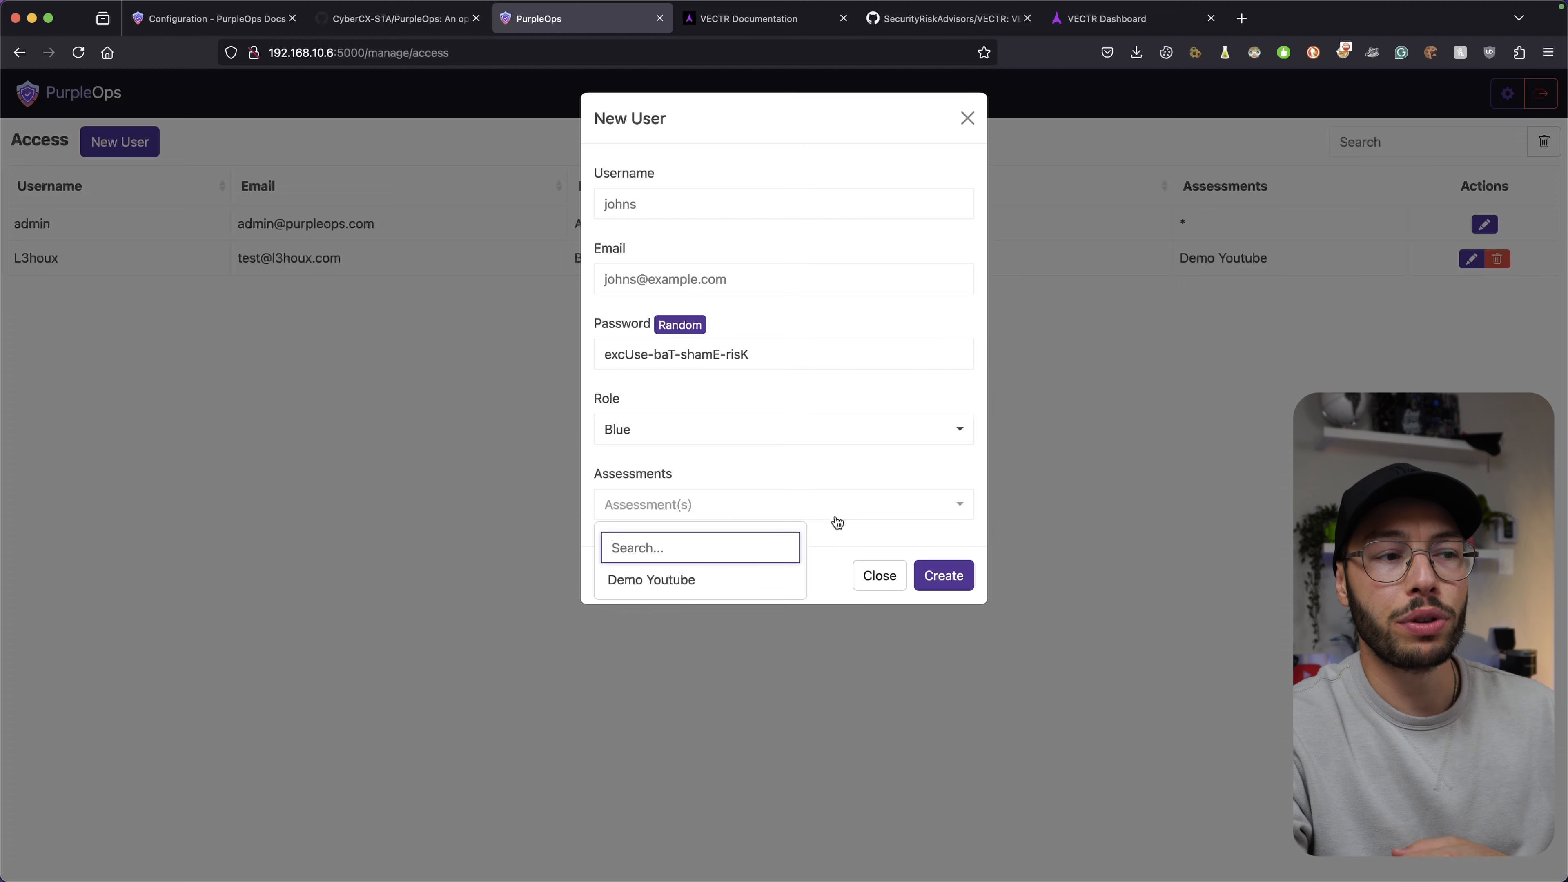
{"action": "left_click", "coordinate": [690, 591]}
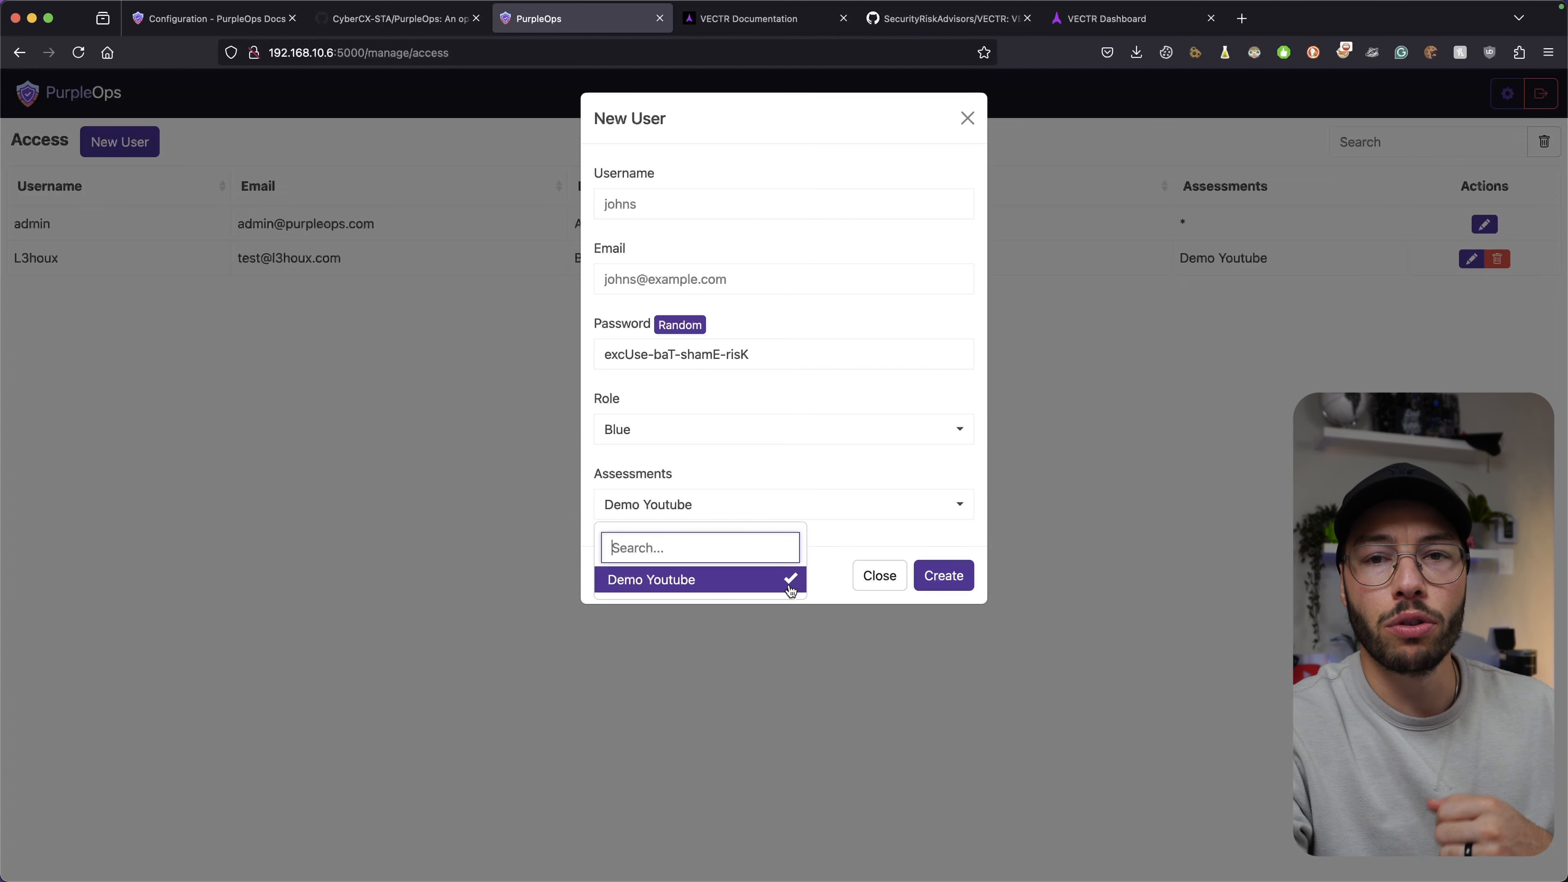
{"action": "left_click", "coordinate": [675, 590]}
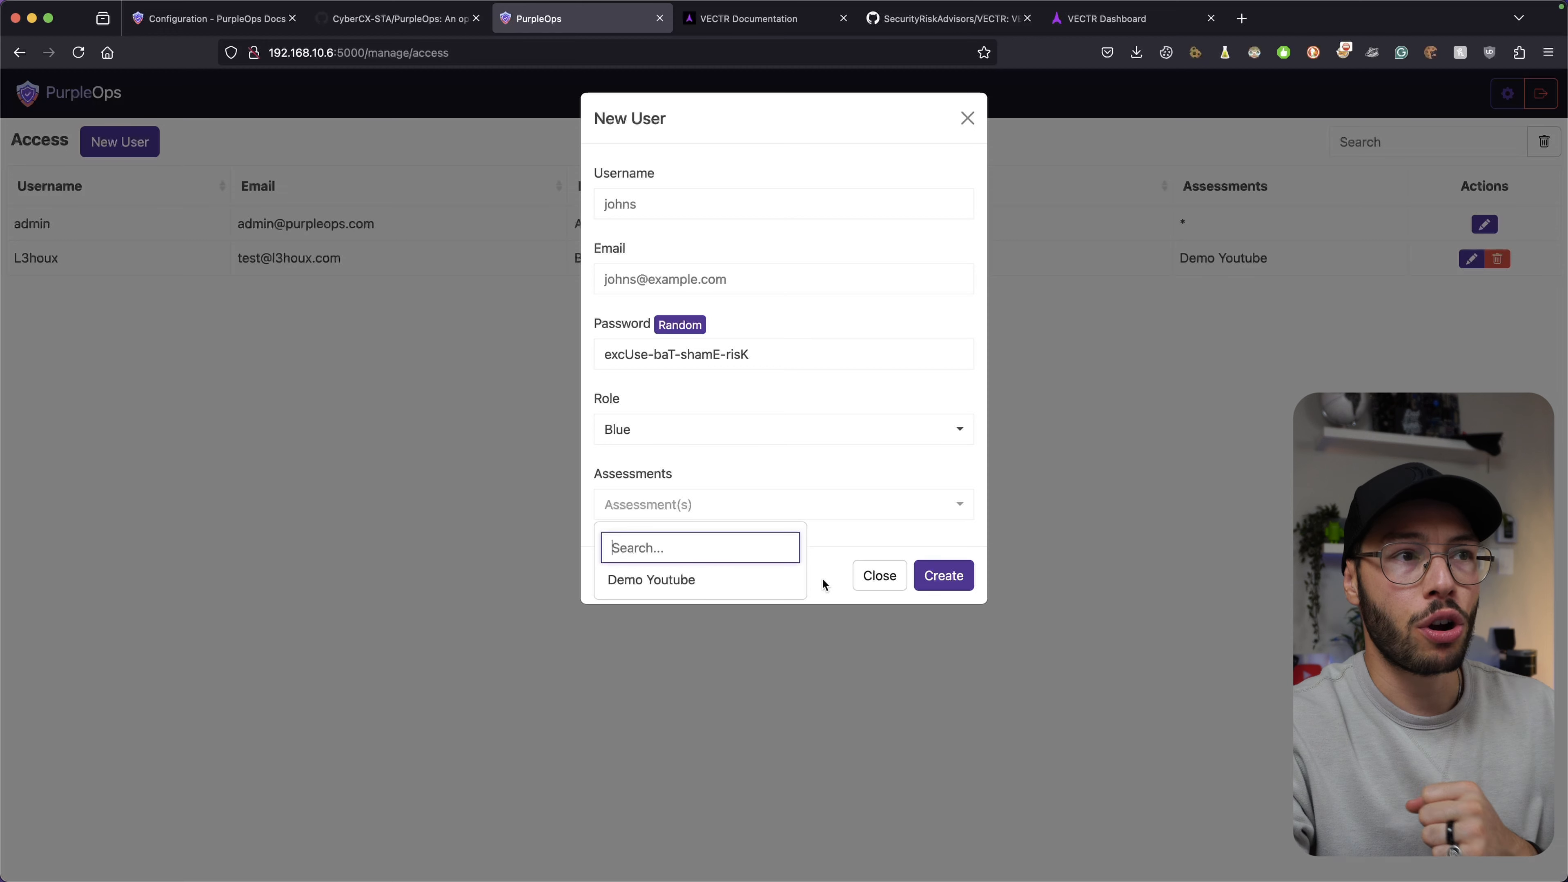
{"action": "left_click", "coordinate": [876, 586]}
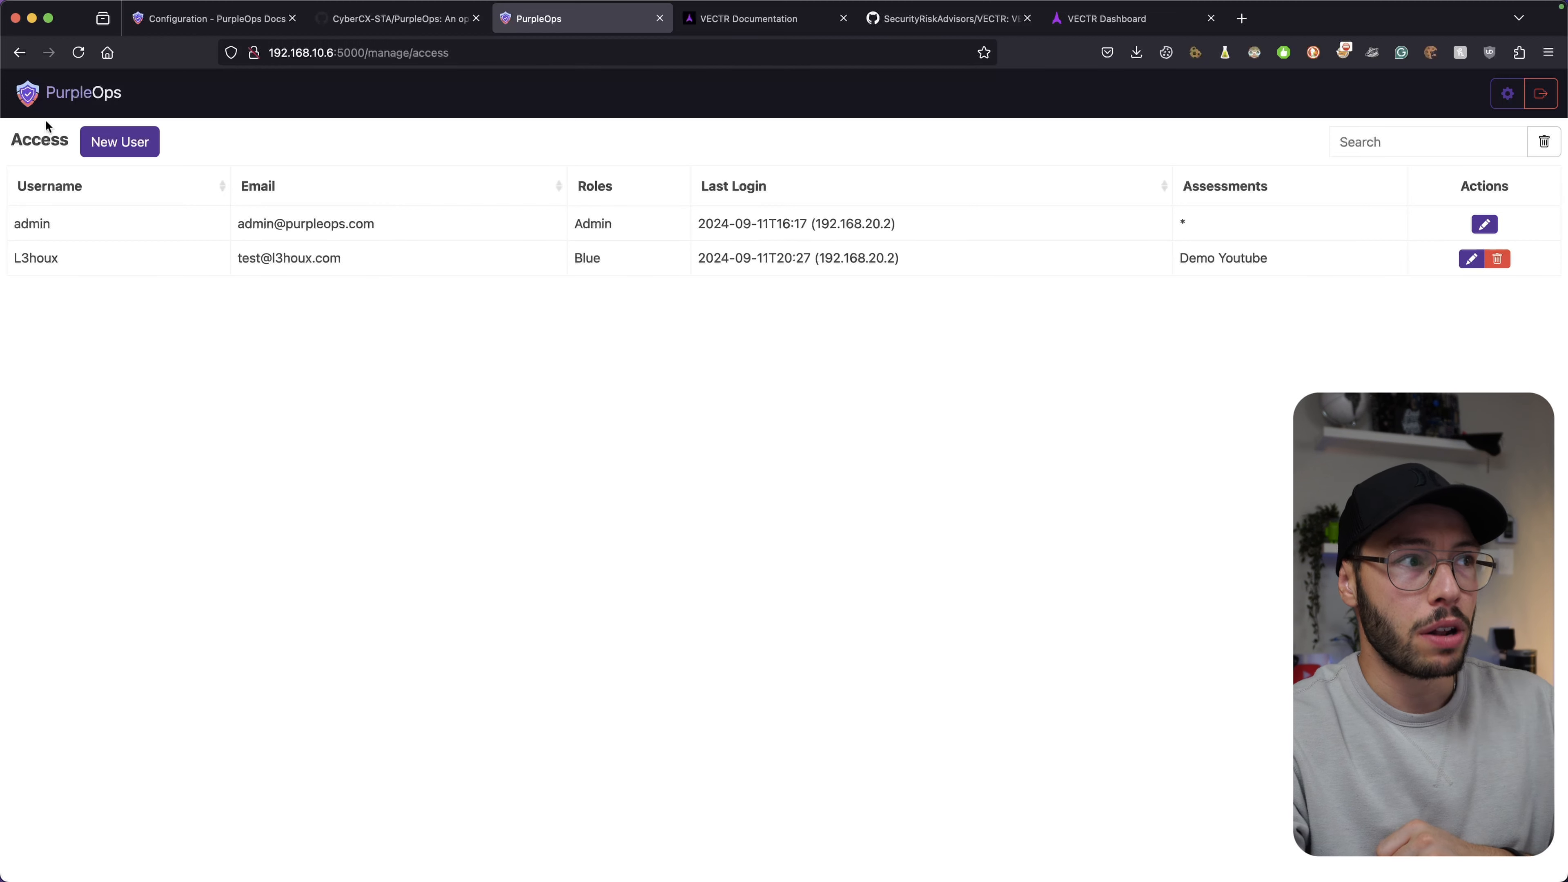
View Change Password, expand the Atomic Red Team, MITRE ATT&CK and SIGMA licences in About / Credits, then go home.
{"action": "left_click", "coordinate": [1508, 93]}
{"action": "left_click", "coordinate": [1498, 159]}
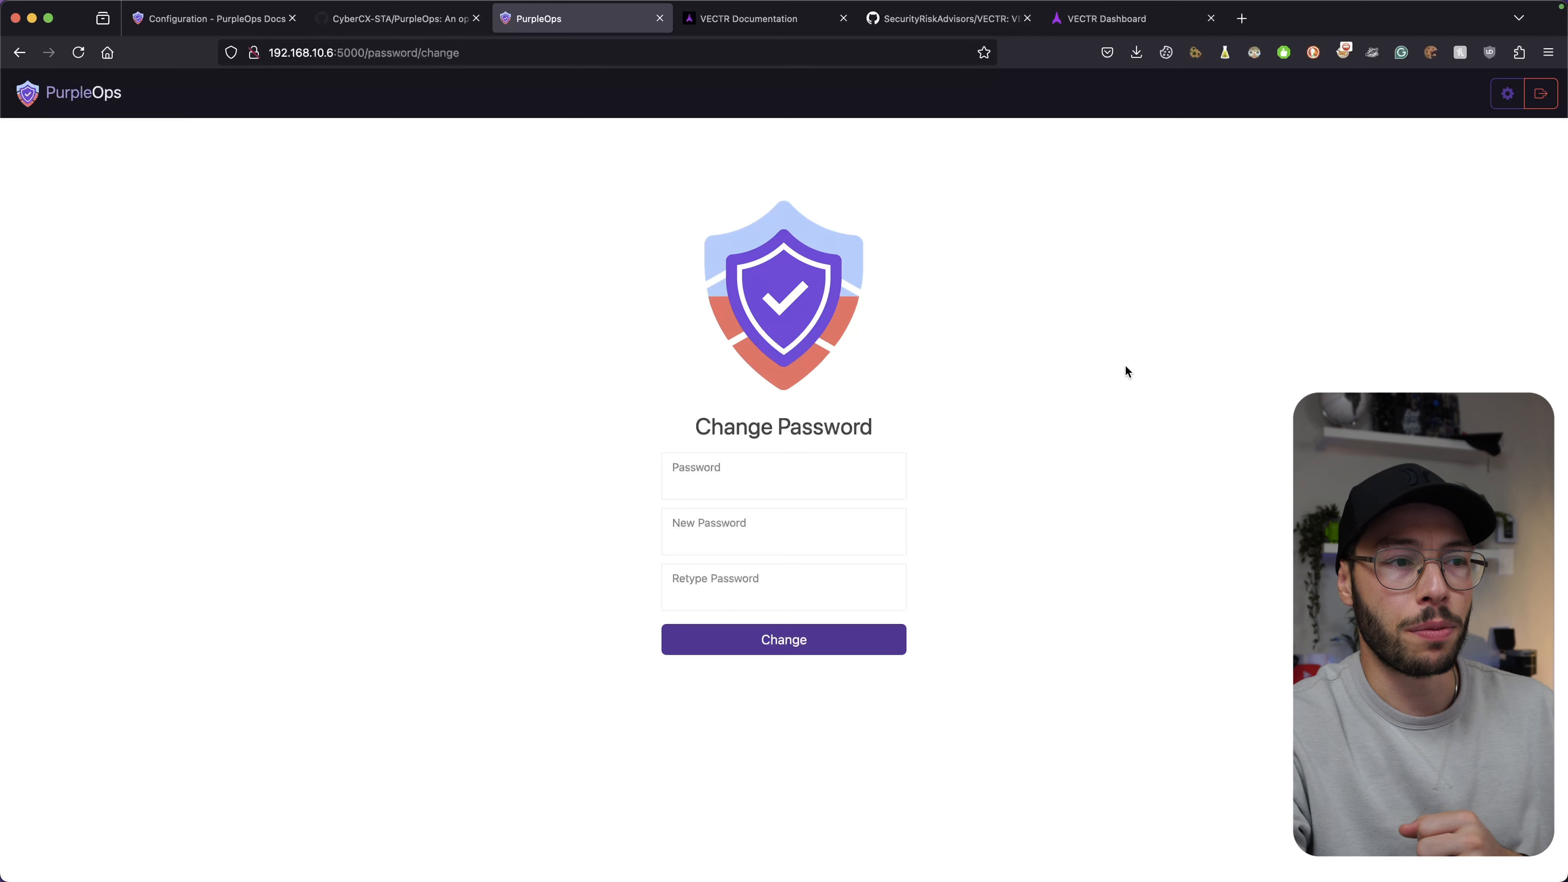
{"action": "left_click", "coordinate": [1508, 94]}
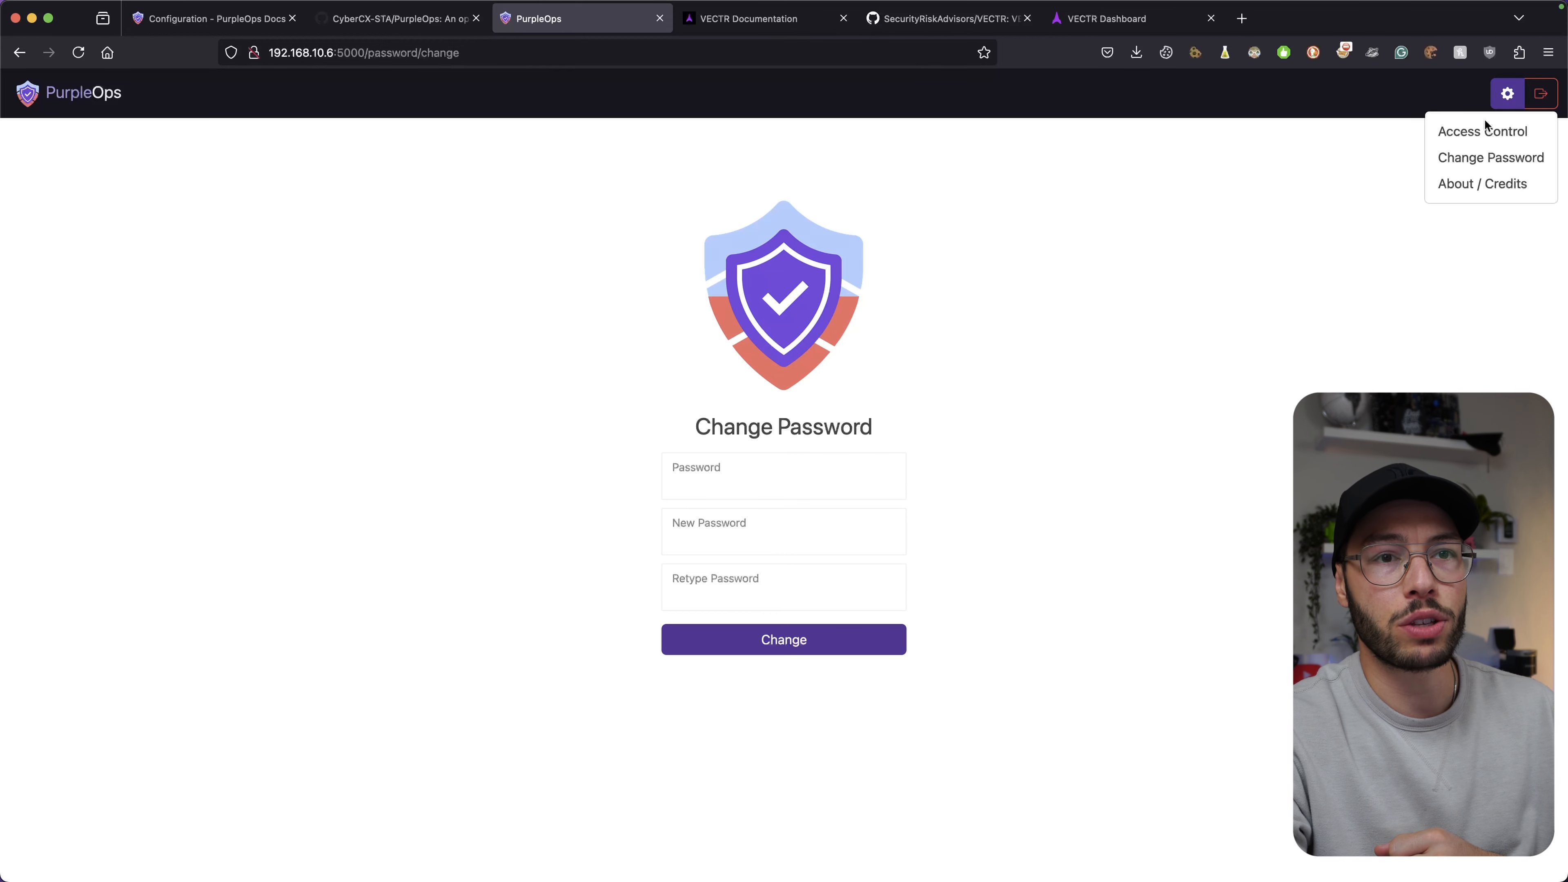
{"action": "left_click", "coordinate": [1460, 186]}
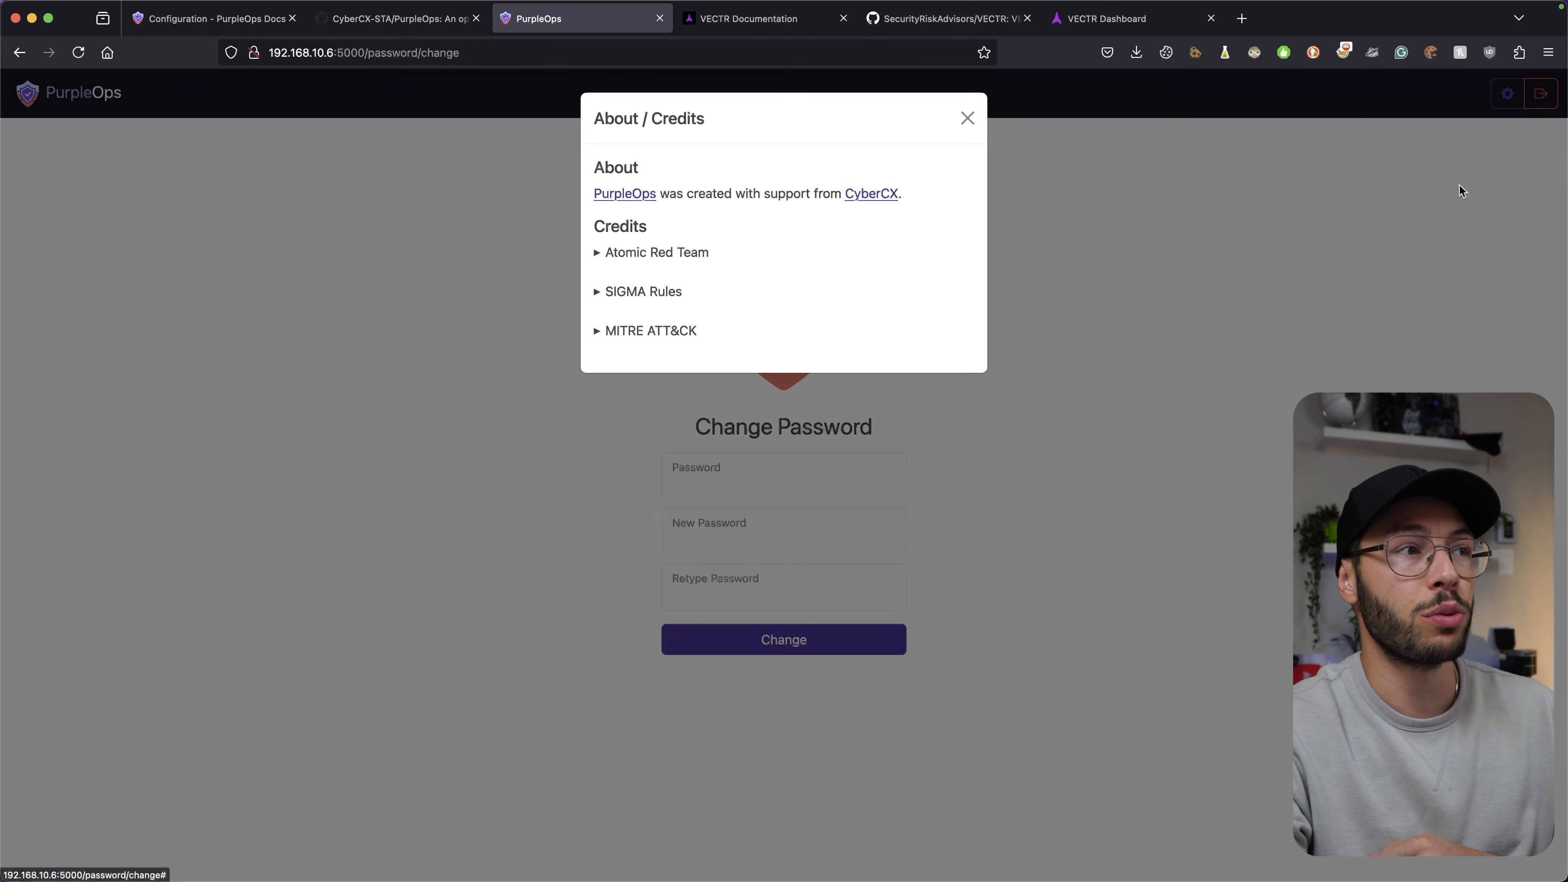
{"action": "left_click", "coordinate": [643, 254]}
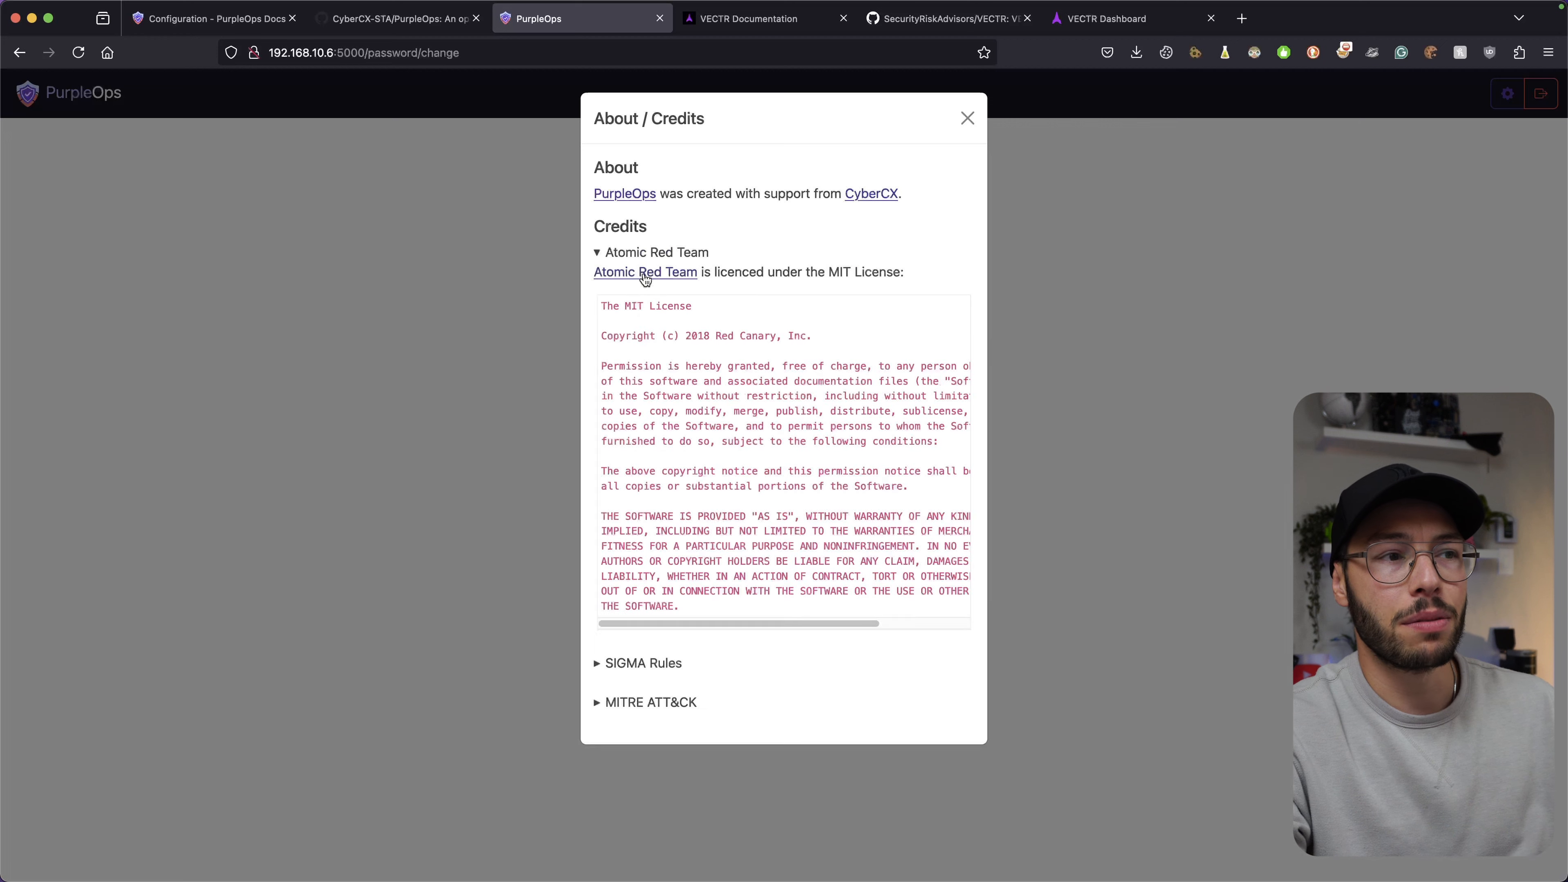
{"action": "left_click", "coordinate": [650, 710]}
{"action": "left_click", "coordinate": [639, 667]}
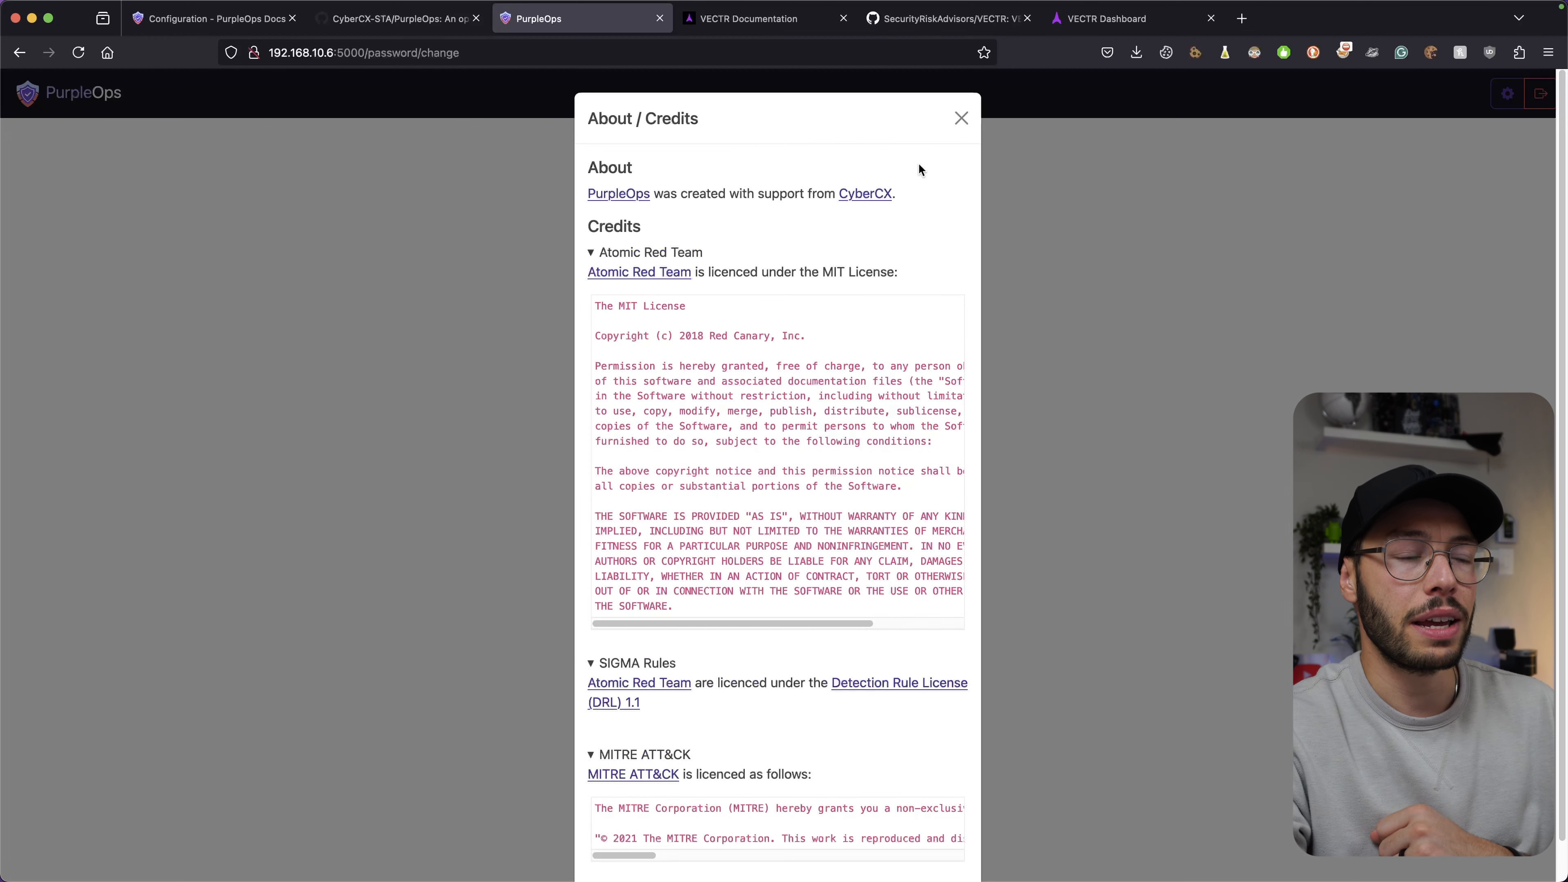
{"action": "left_click", "coordinate": [961, 118]}
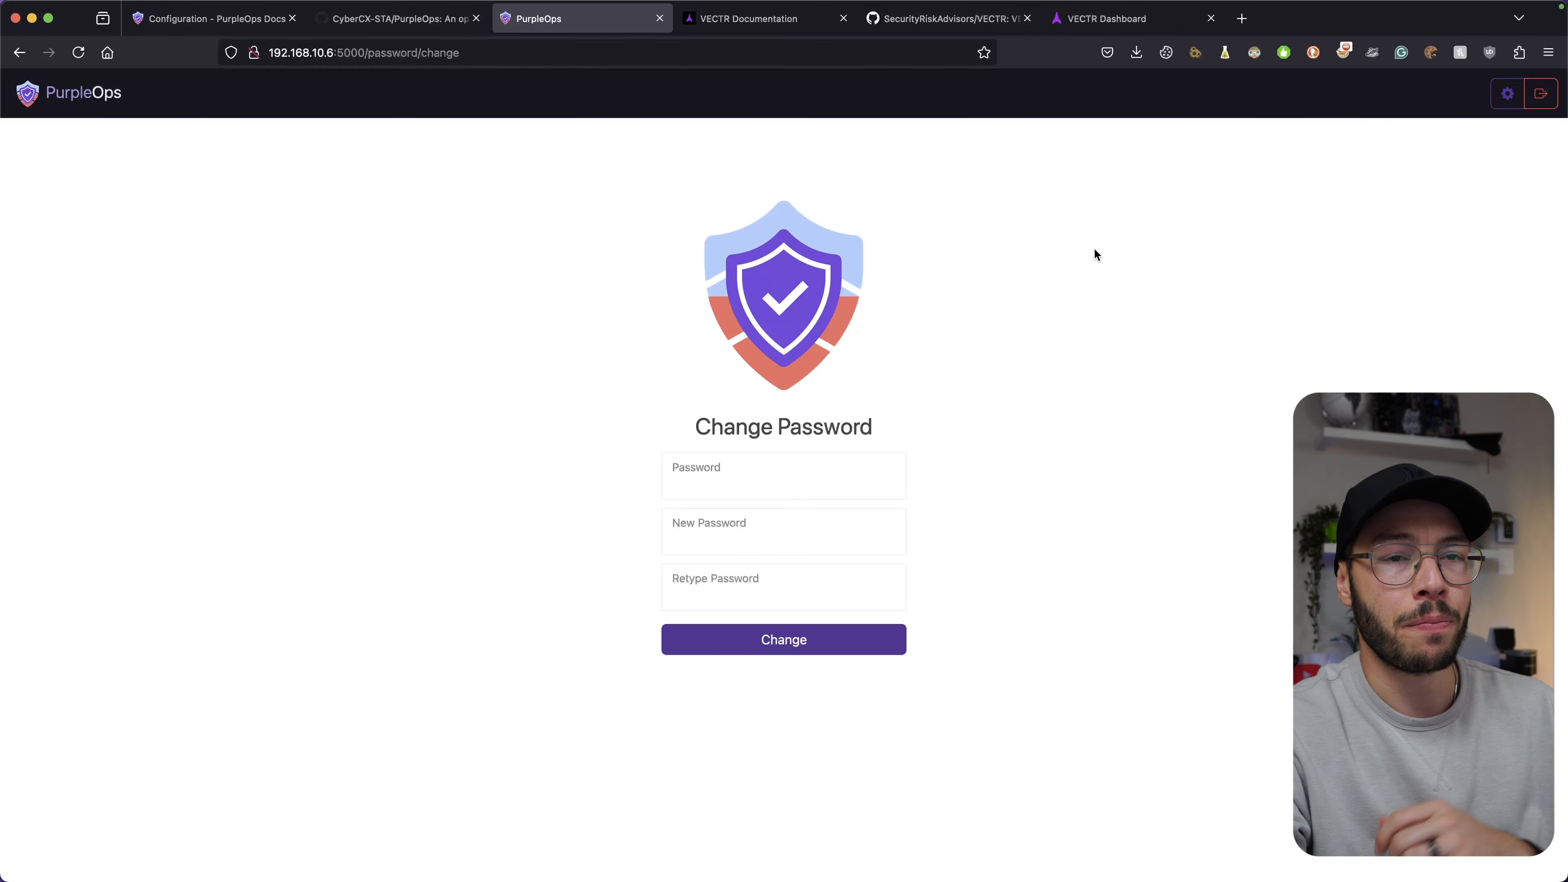
{"action": "left_click", "coordinate": [86, 111]}
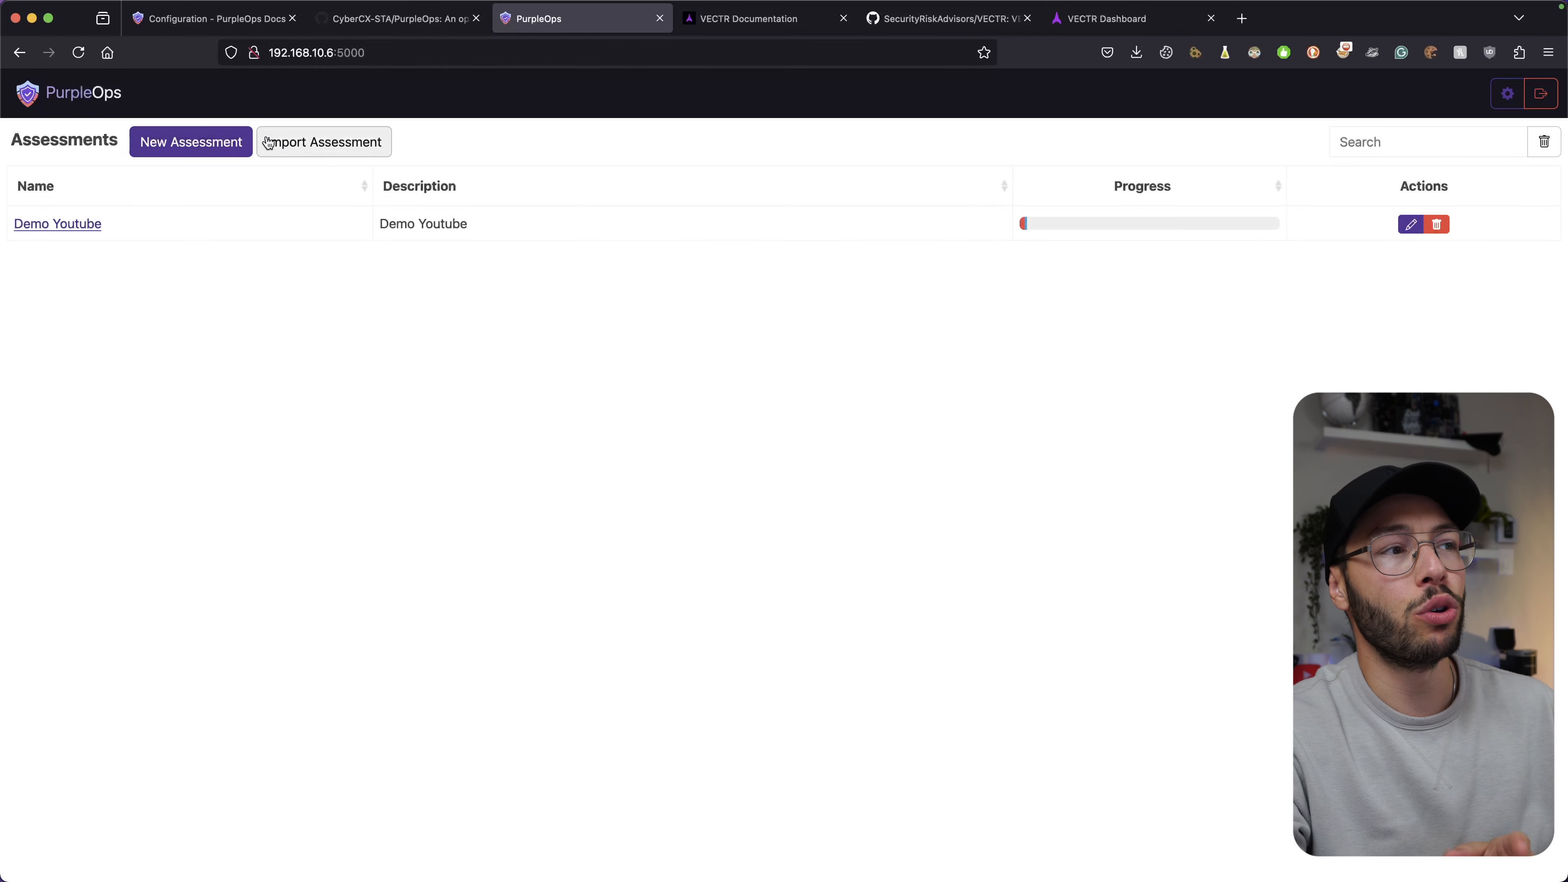
Create a new assessment named 'Test' with description 'test'.
{"action": "left_click", "coordinate": [221, 144]}
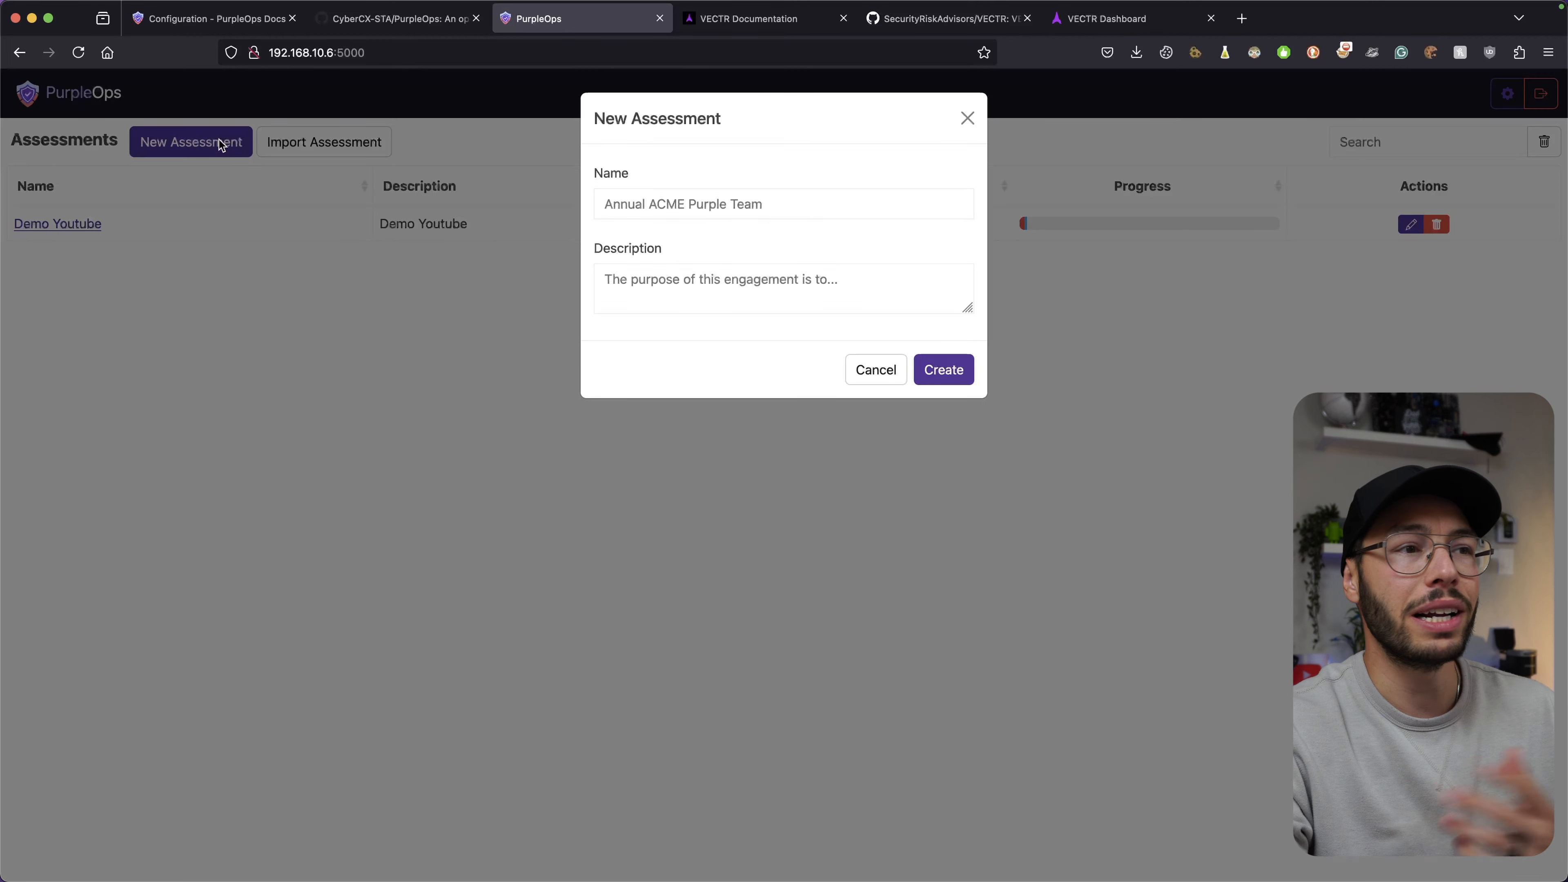
{"action": "left_click", "coordinate": [853, 208]}
{"action": "type", "text": "Test"}
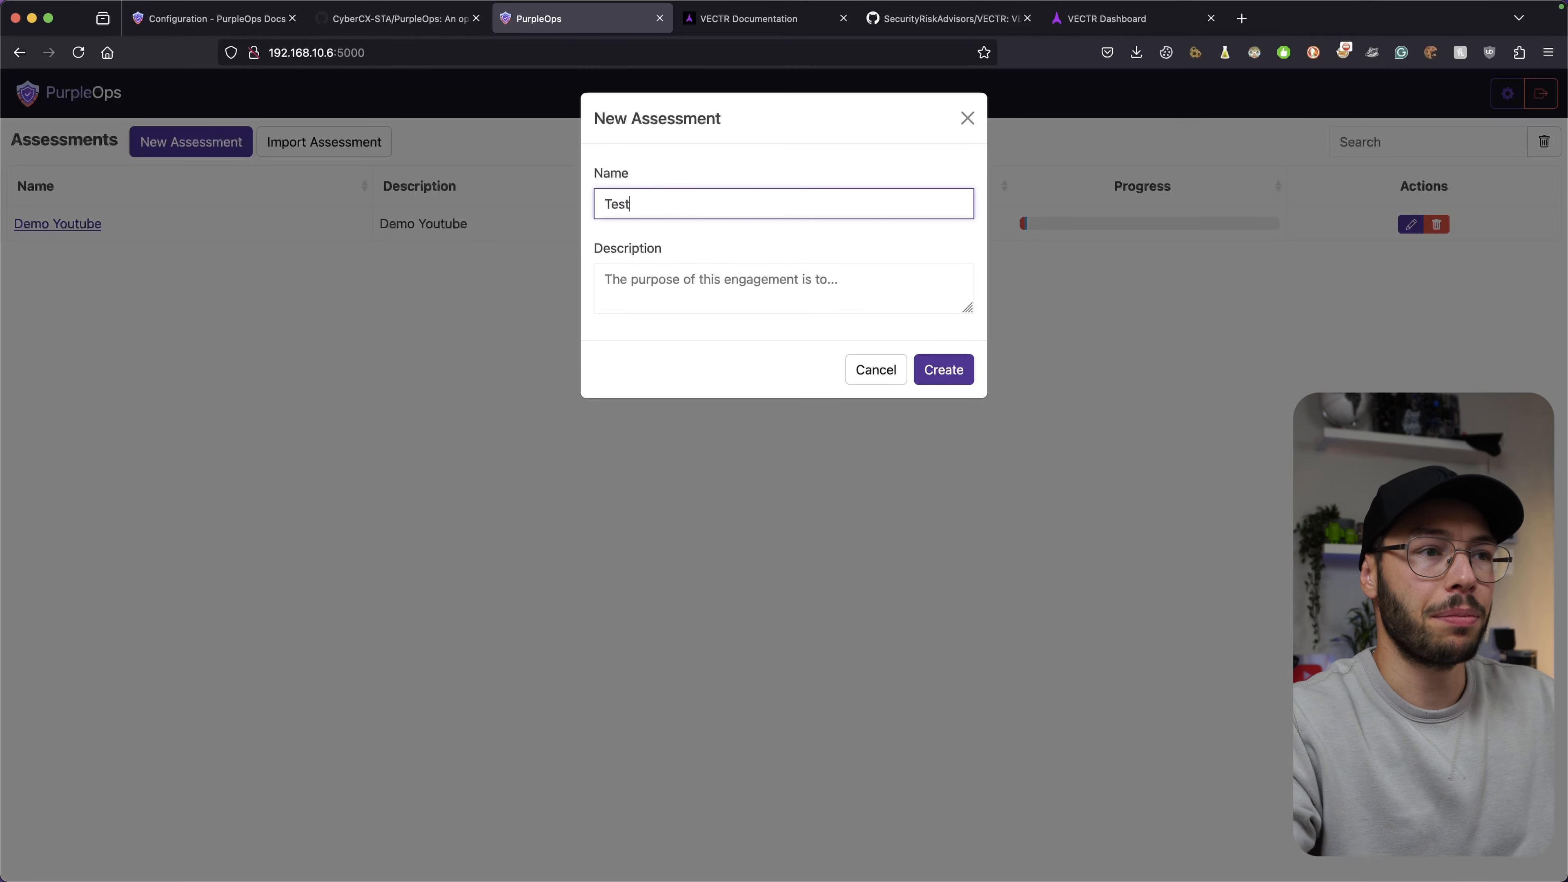
{"action": "left_click", "coordinate": [604, 279]}
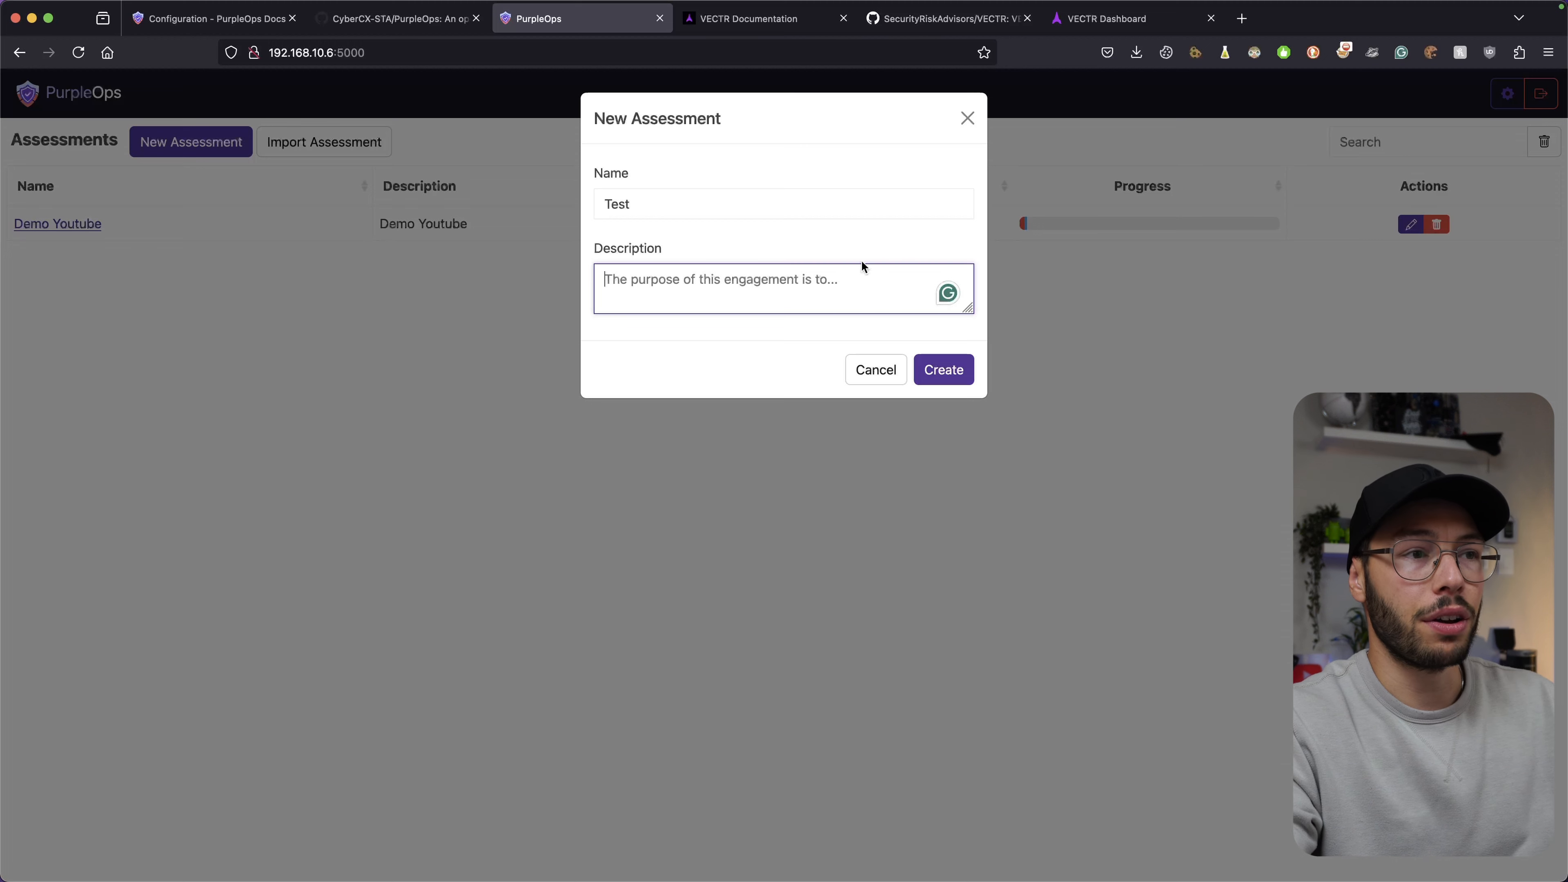
{"action": "left_click", "coordinate": [944, 368]}
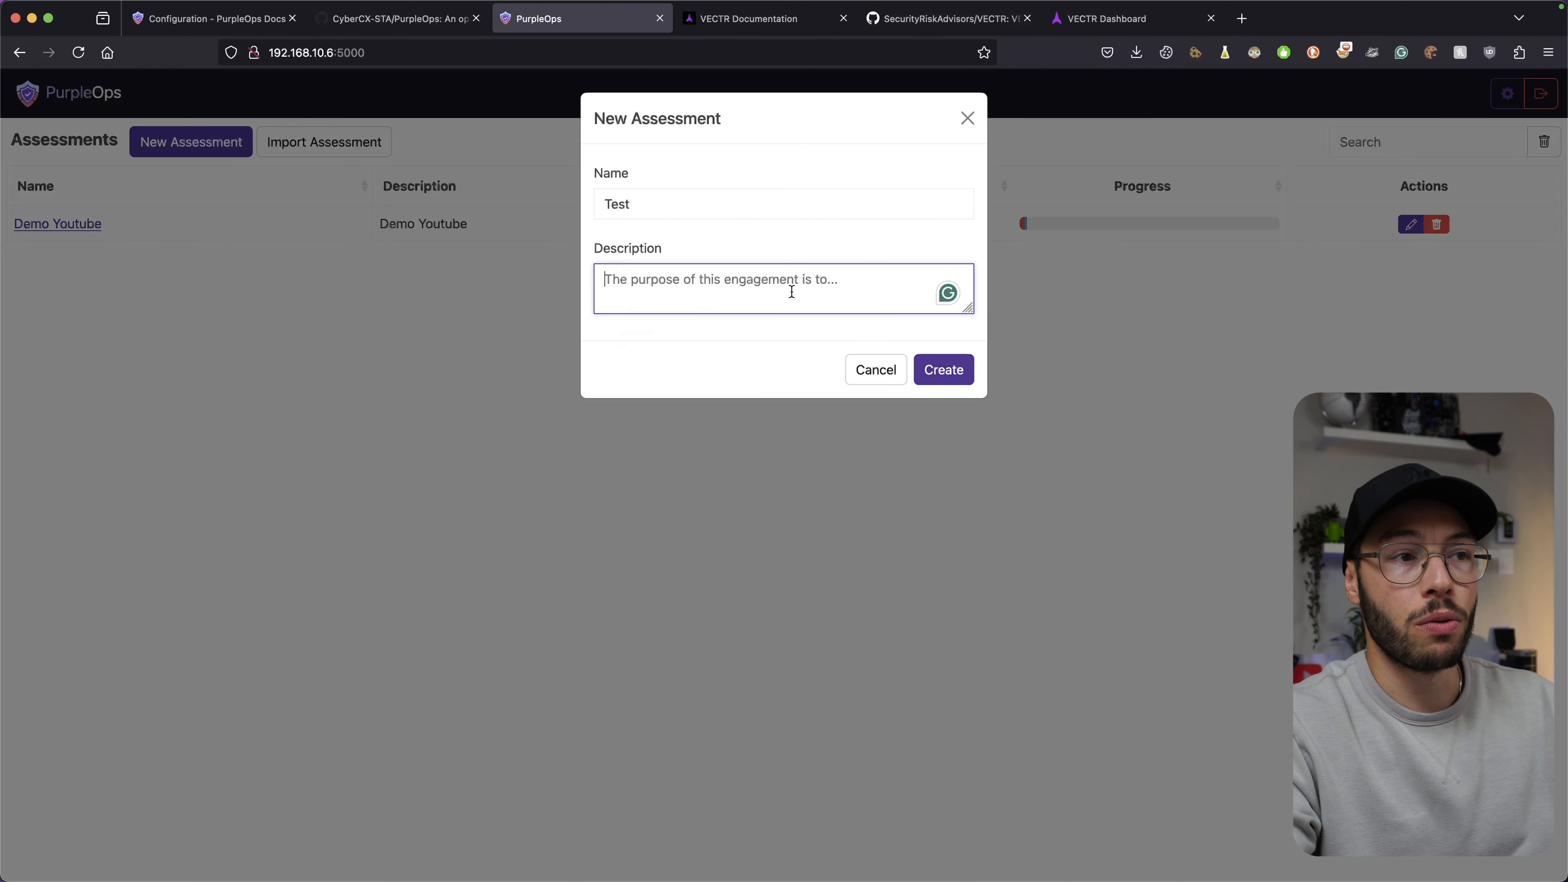
{"action": "type", "text": "test"}
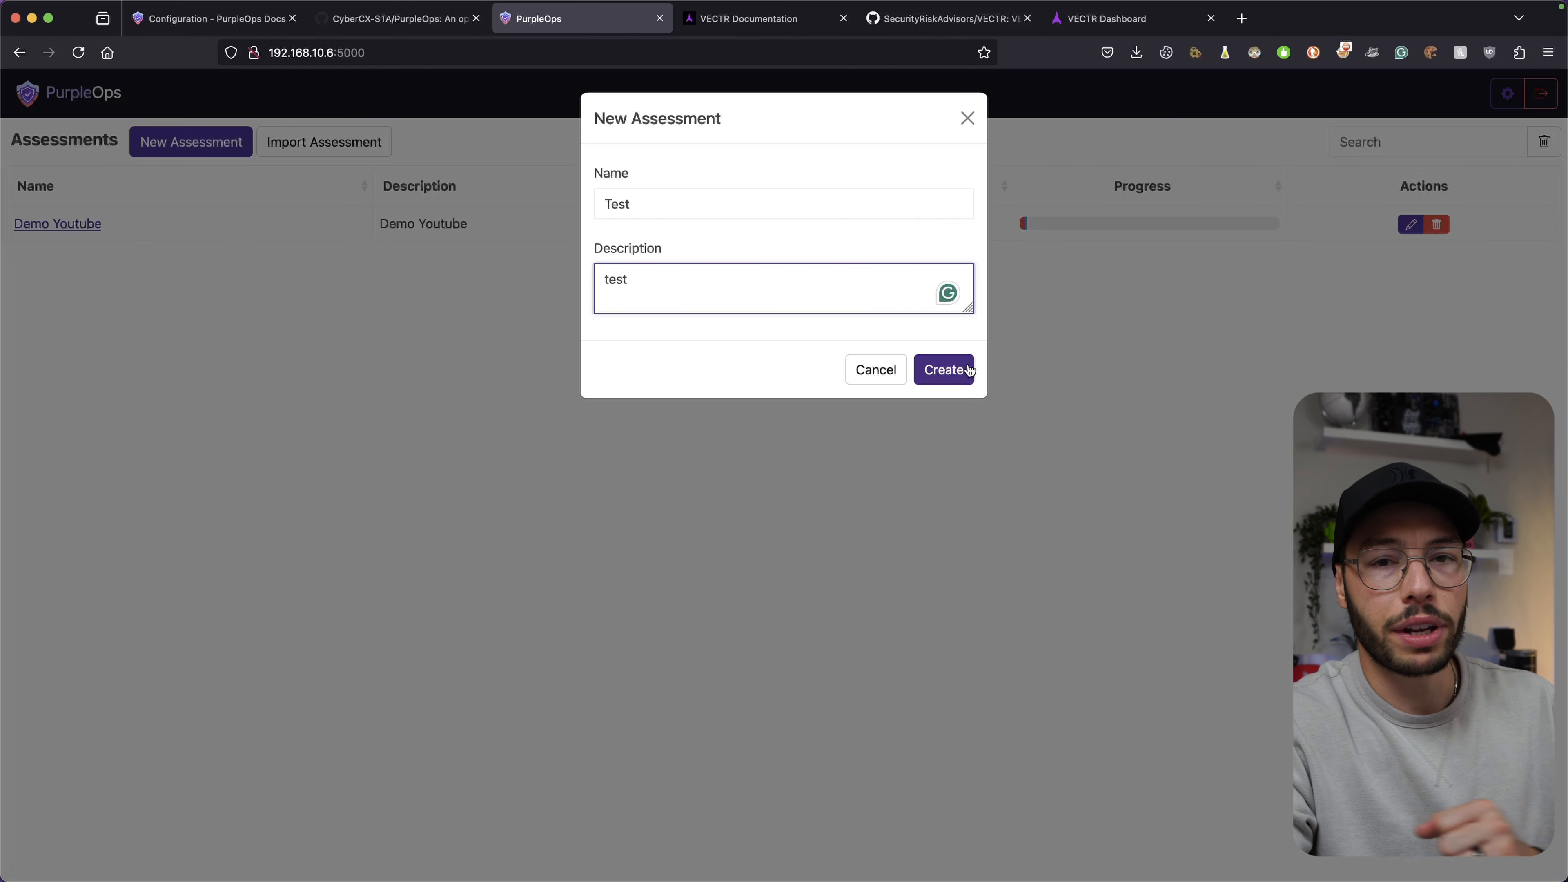
{"action": "left_click", "coordinate": [957, 372]}
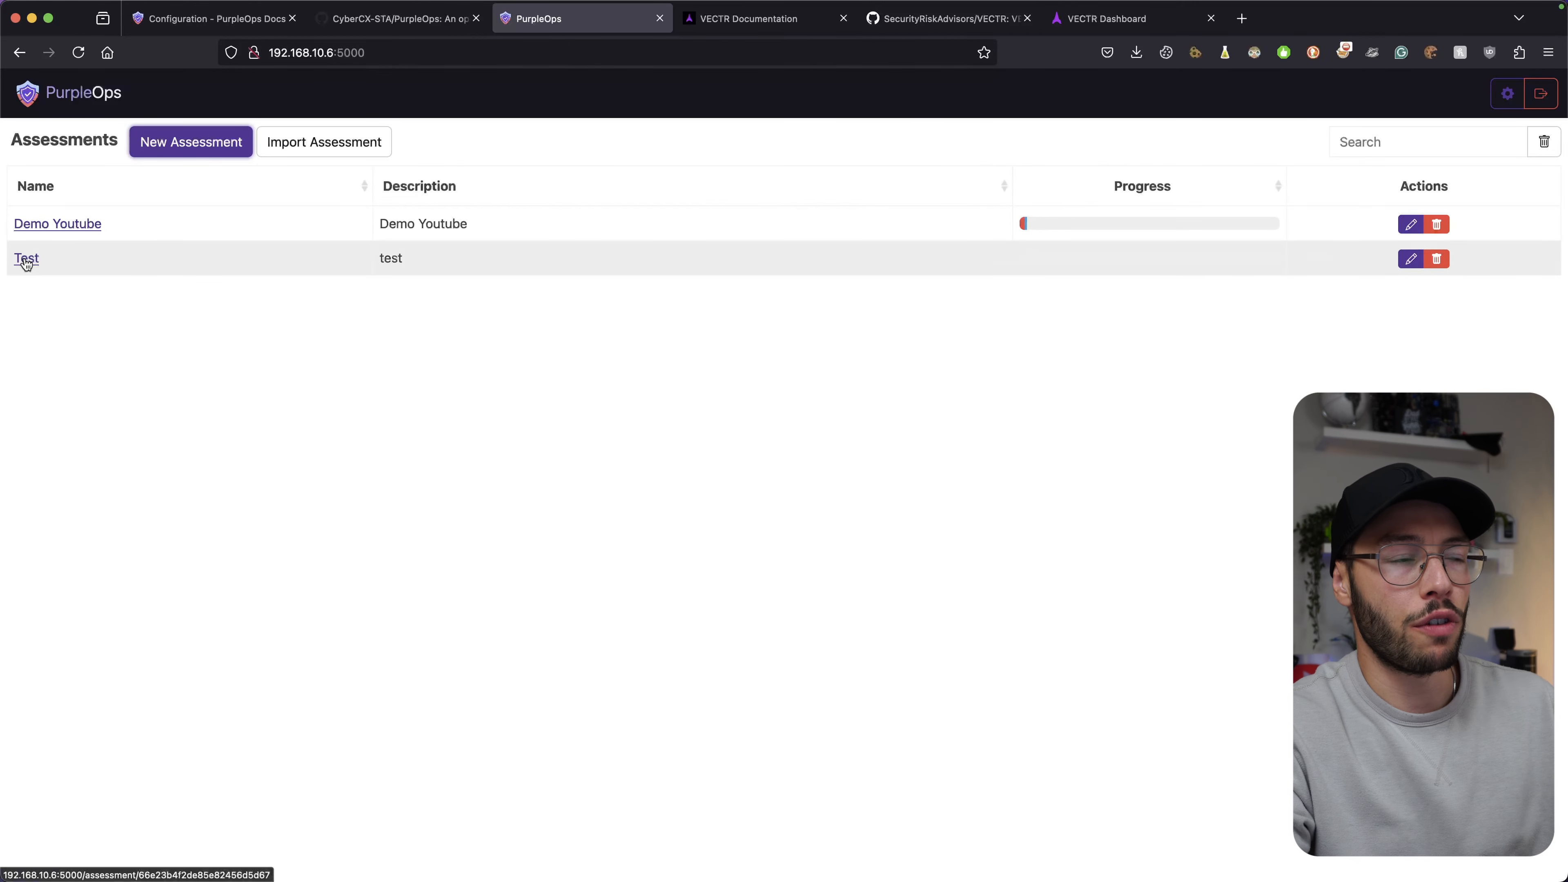
Review the Import Assessment instructions (Assessment.zip, Export > Entire Assessment) and close without importing.
{"action": "left_click", "coordinate": [307, 146]}
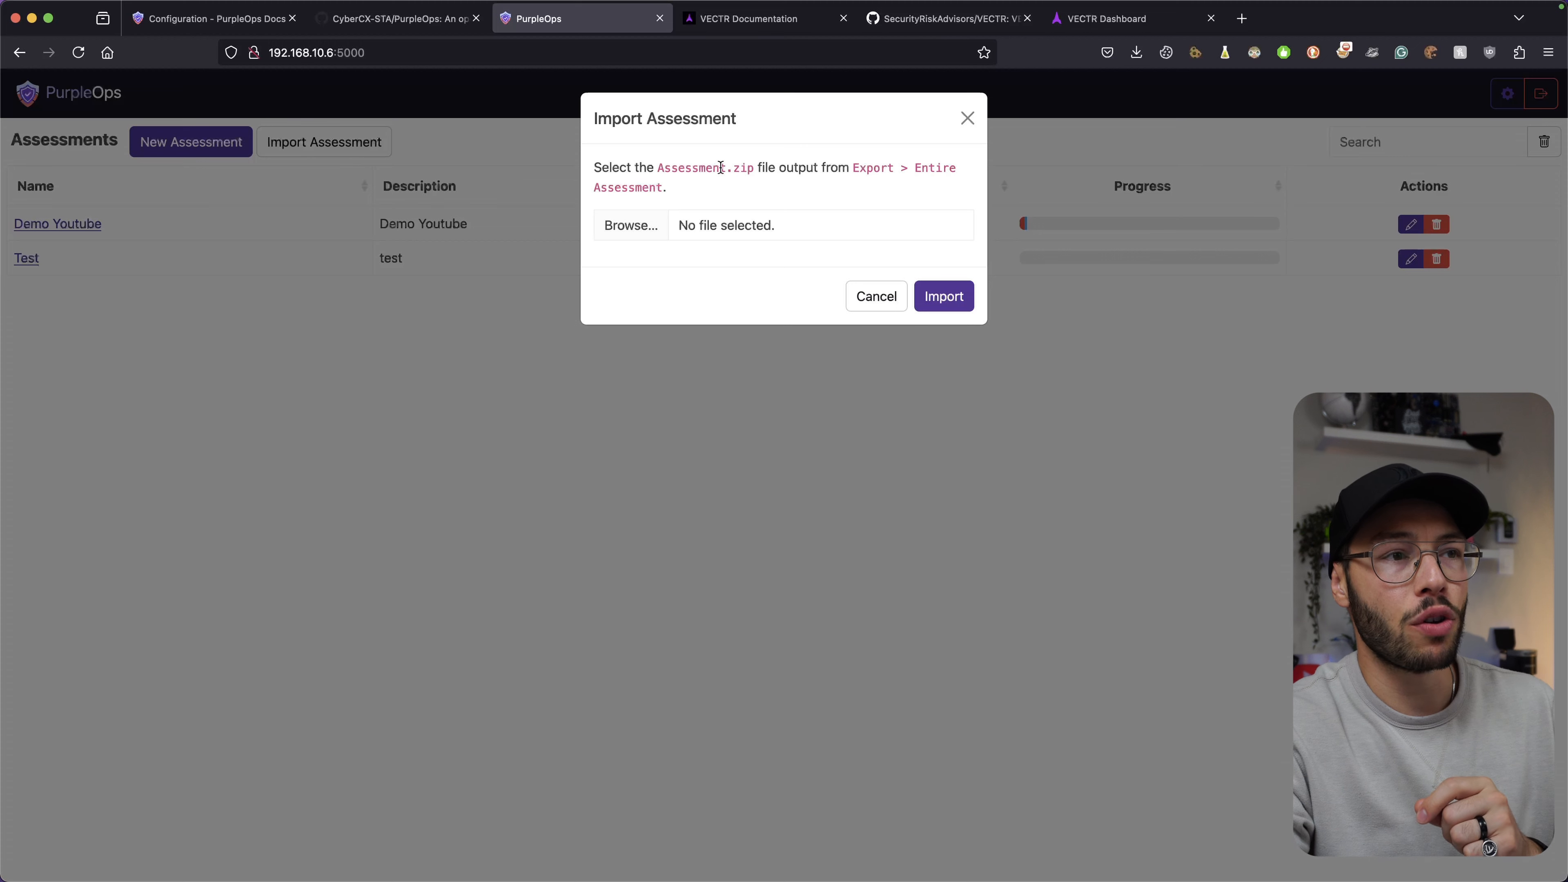
{"action": "left_click_drag", "start_coordinate": [653, 168], "coordinate": [765, 171]}
{"action": "left_click", "coordinate": [754, 170]}
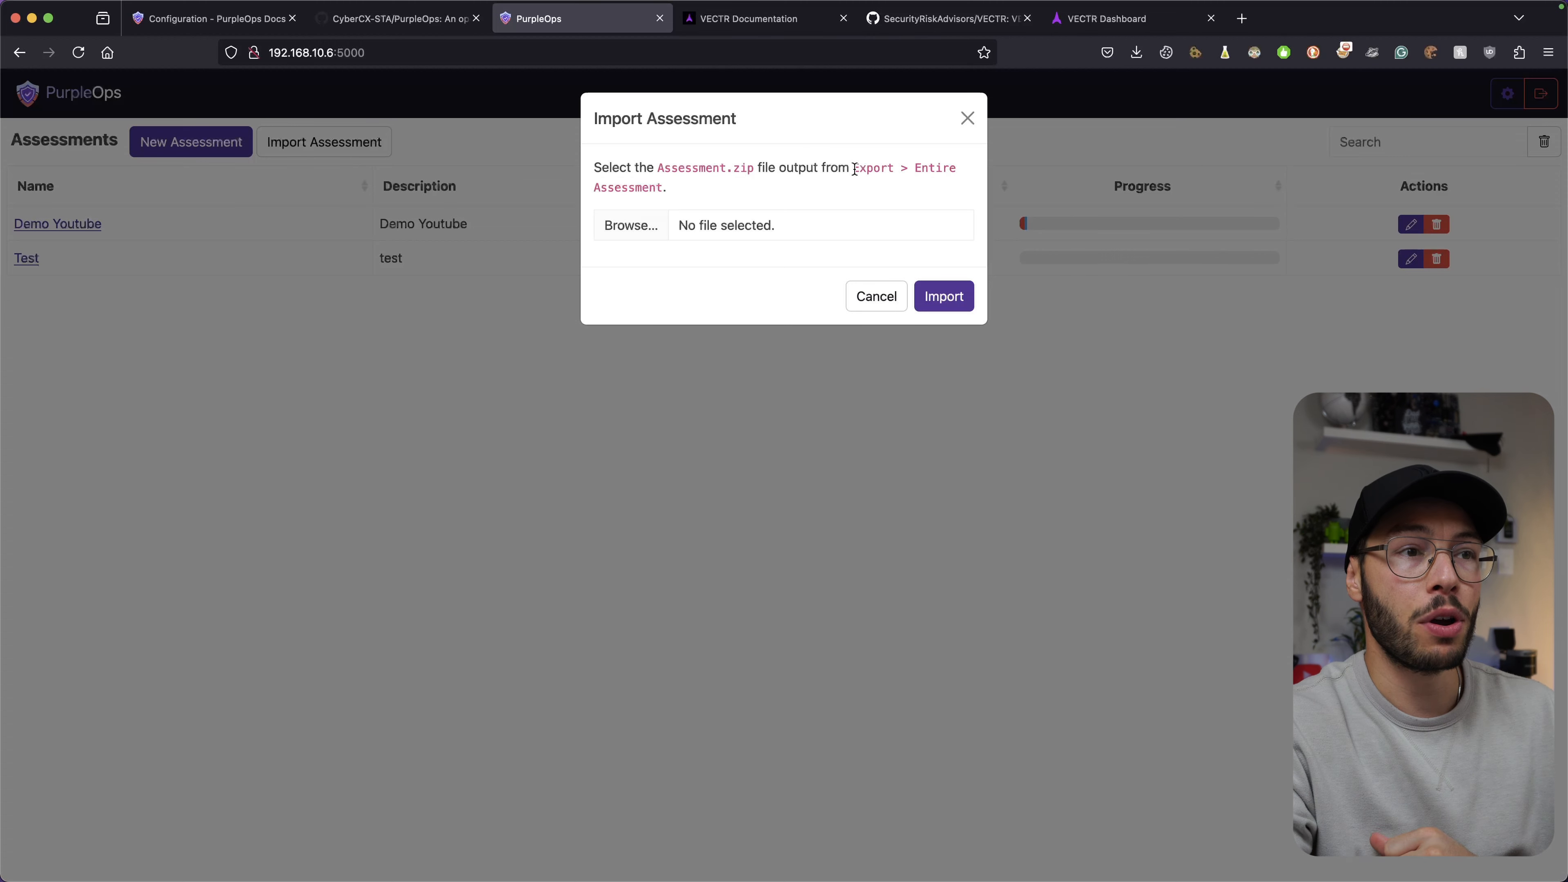
{"action": "left_click_drag", "start_coordinate": [855, 169], "coordinate": [955, 168]}
{"action": "left_click", "coordinate": [948, 180]}
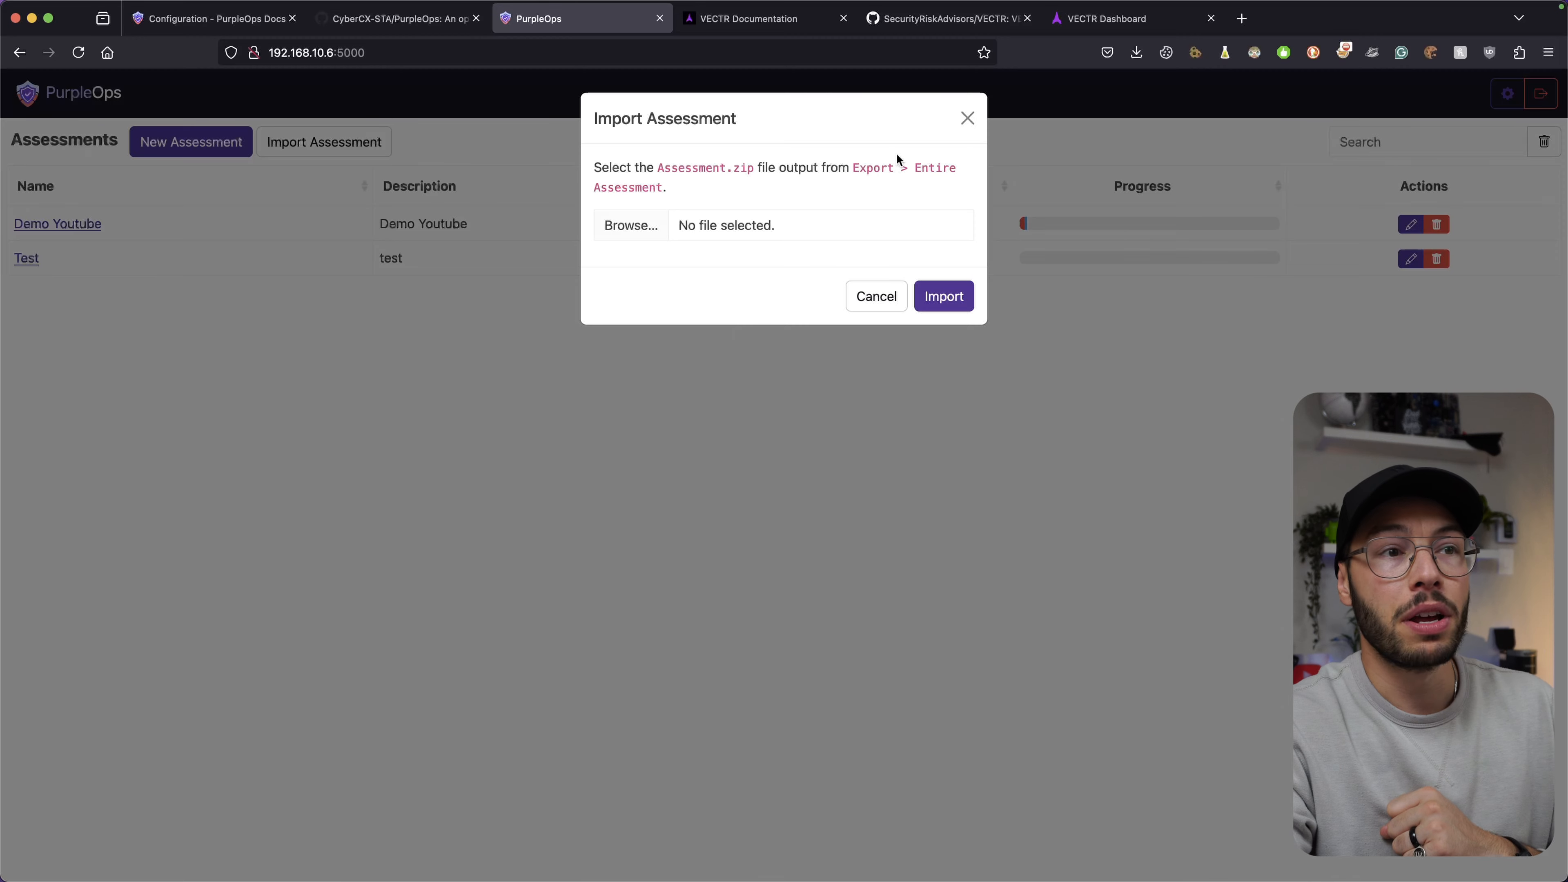
{"action": "left_click", "coordinate": [968, 118]}
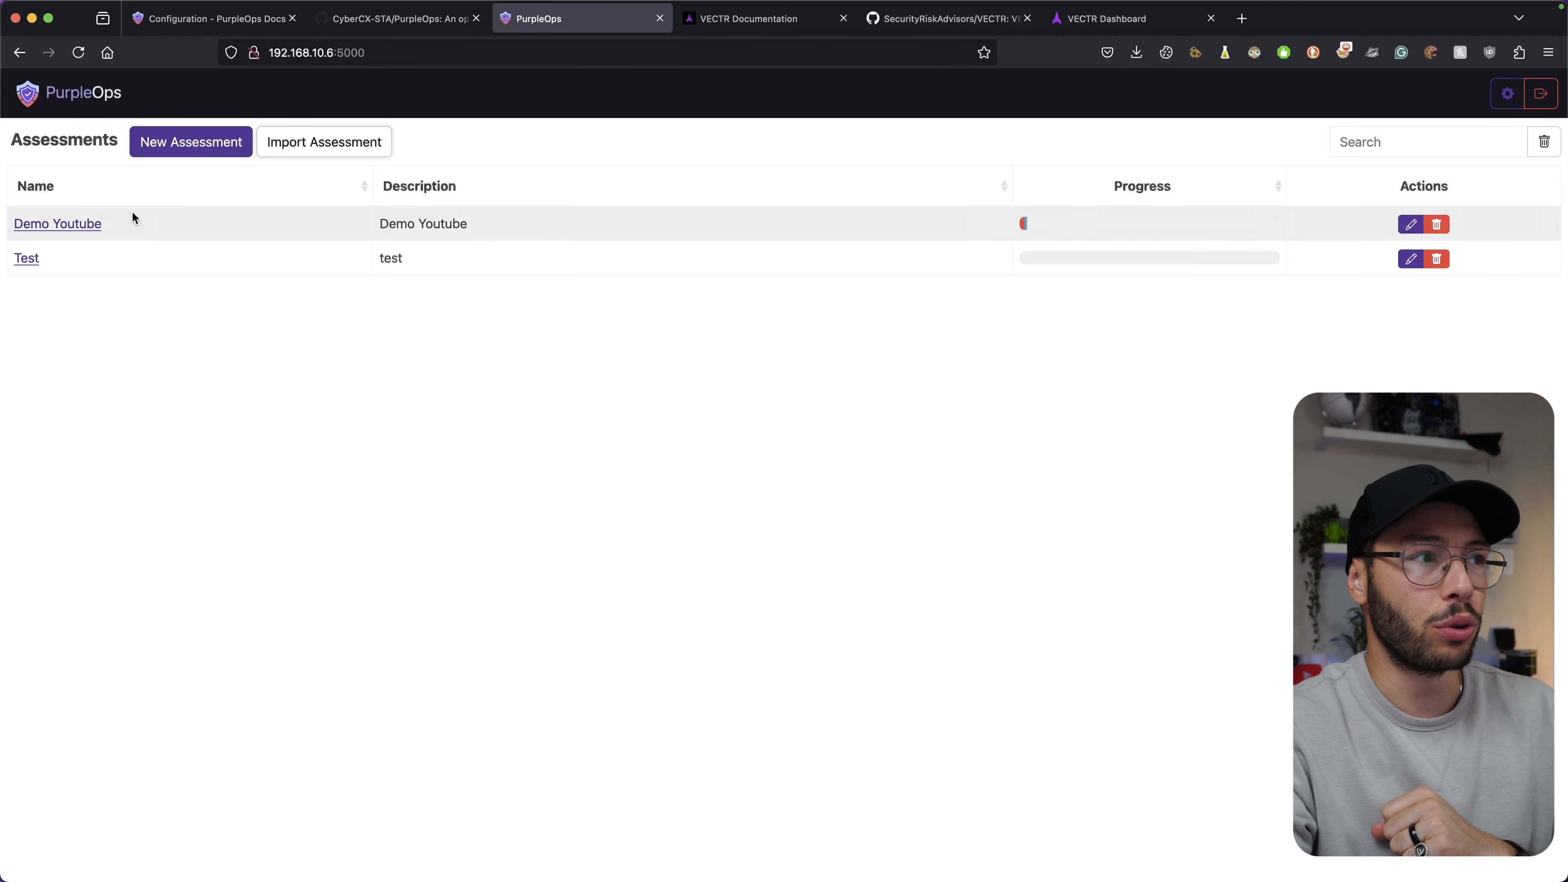
In Demo Youtube, start importing testcases from templates, showing 100 rows per page.
{"action": "left_click", "coordinate": [39, 227]}
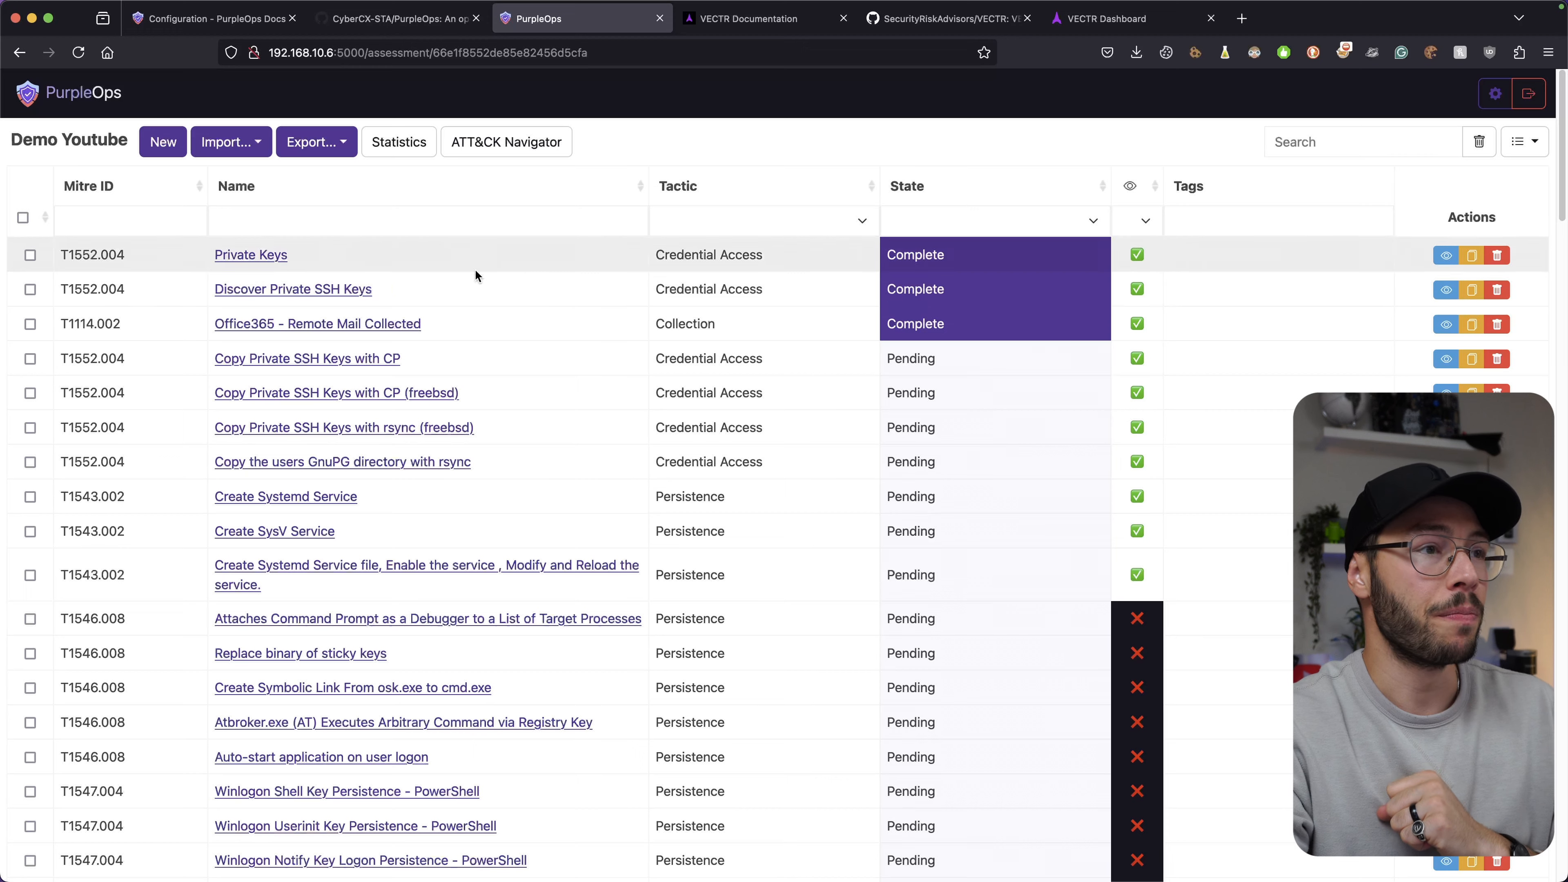
{"action": "left_click", "coordinate": [253, 146]}
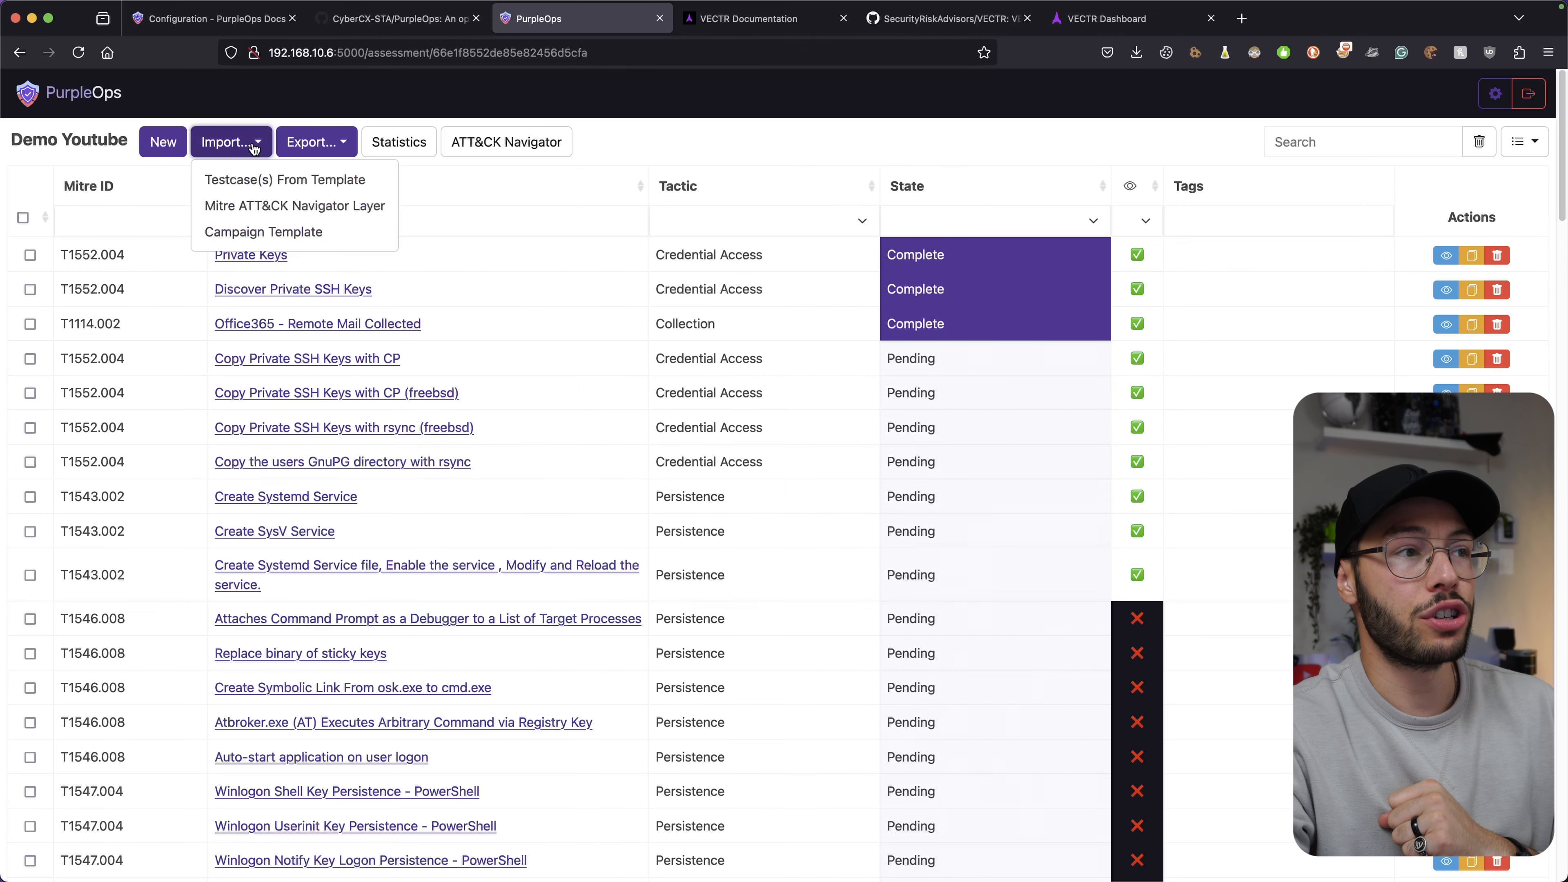
{"action": "left_click", "coordinate": [248, 181]}
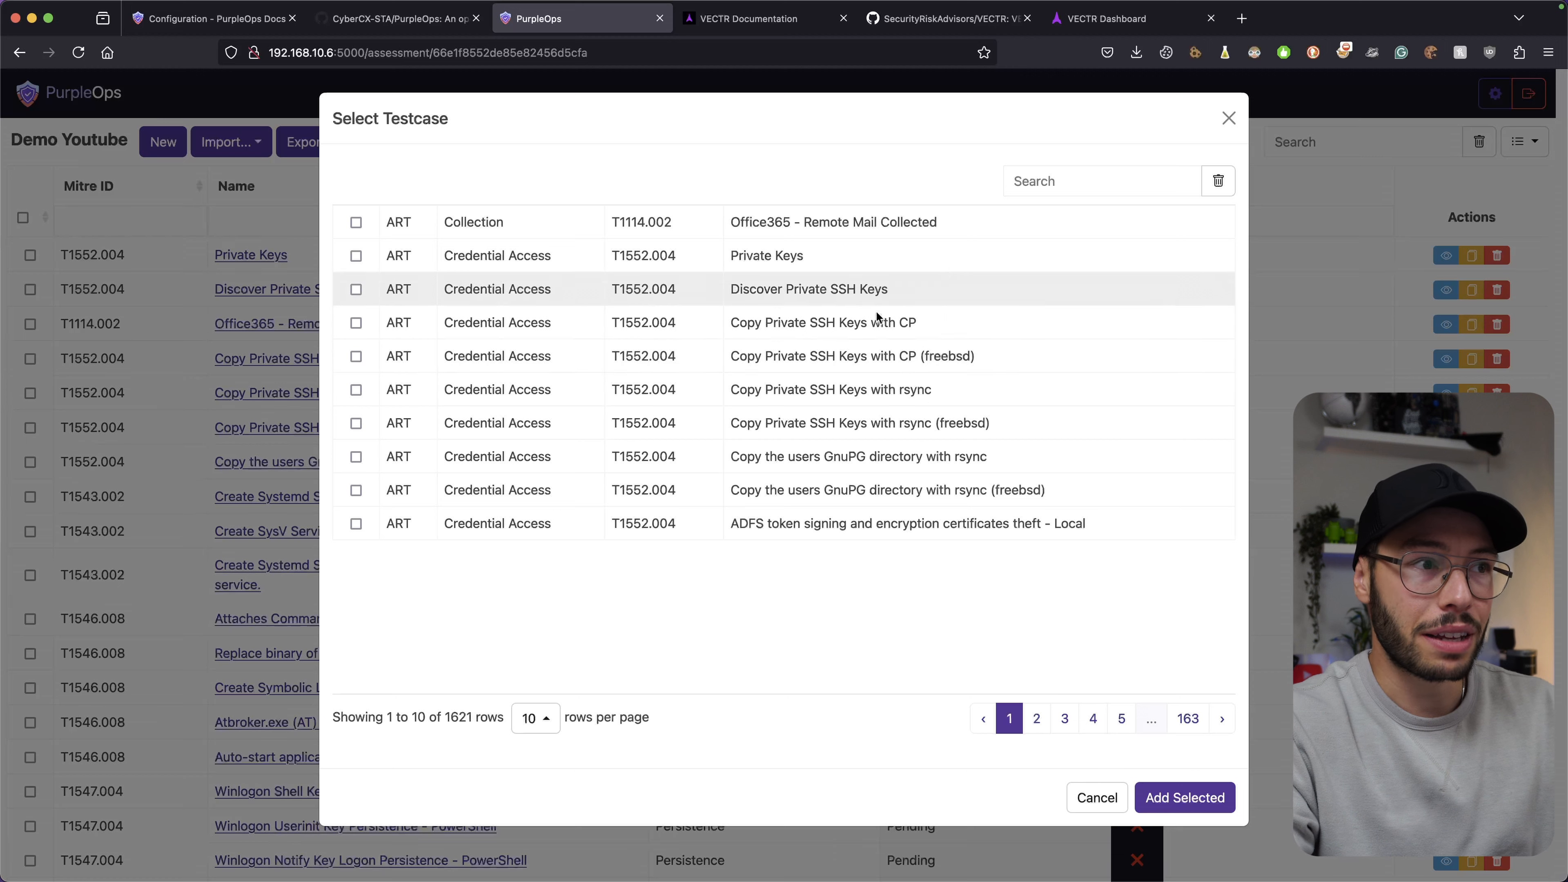
{"action": "left_click", "coordinate": [534, 718]}
{"action": "left_click", "coordinate": [543, 680]}
Filter the template testcases to the Impact tactic, leaving the source unfiltered.
{"action": "left_click", "coordinate": [407, 259]}
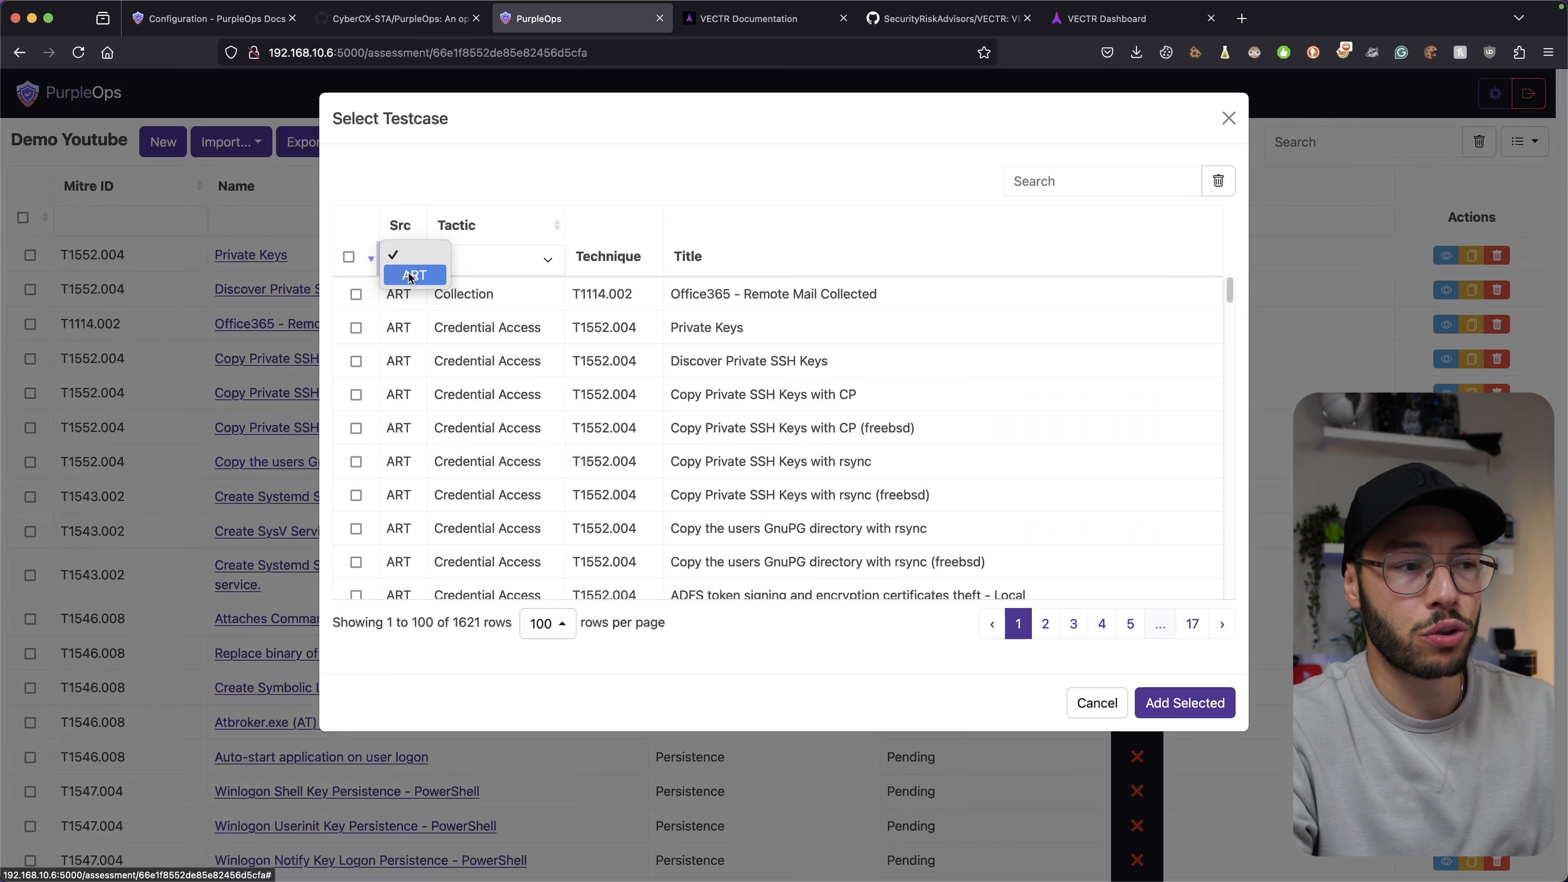
{"action": "left_click", "coordinate": [411, 257]}
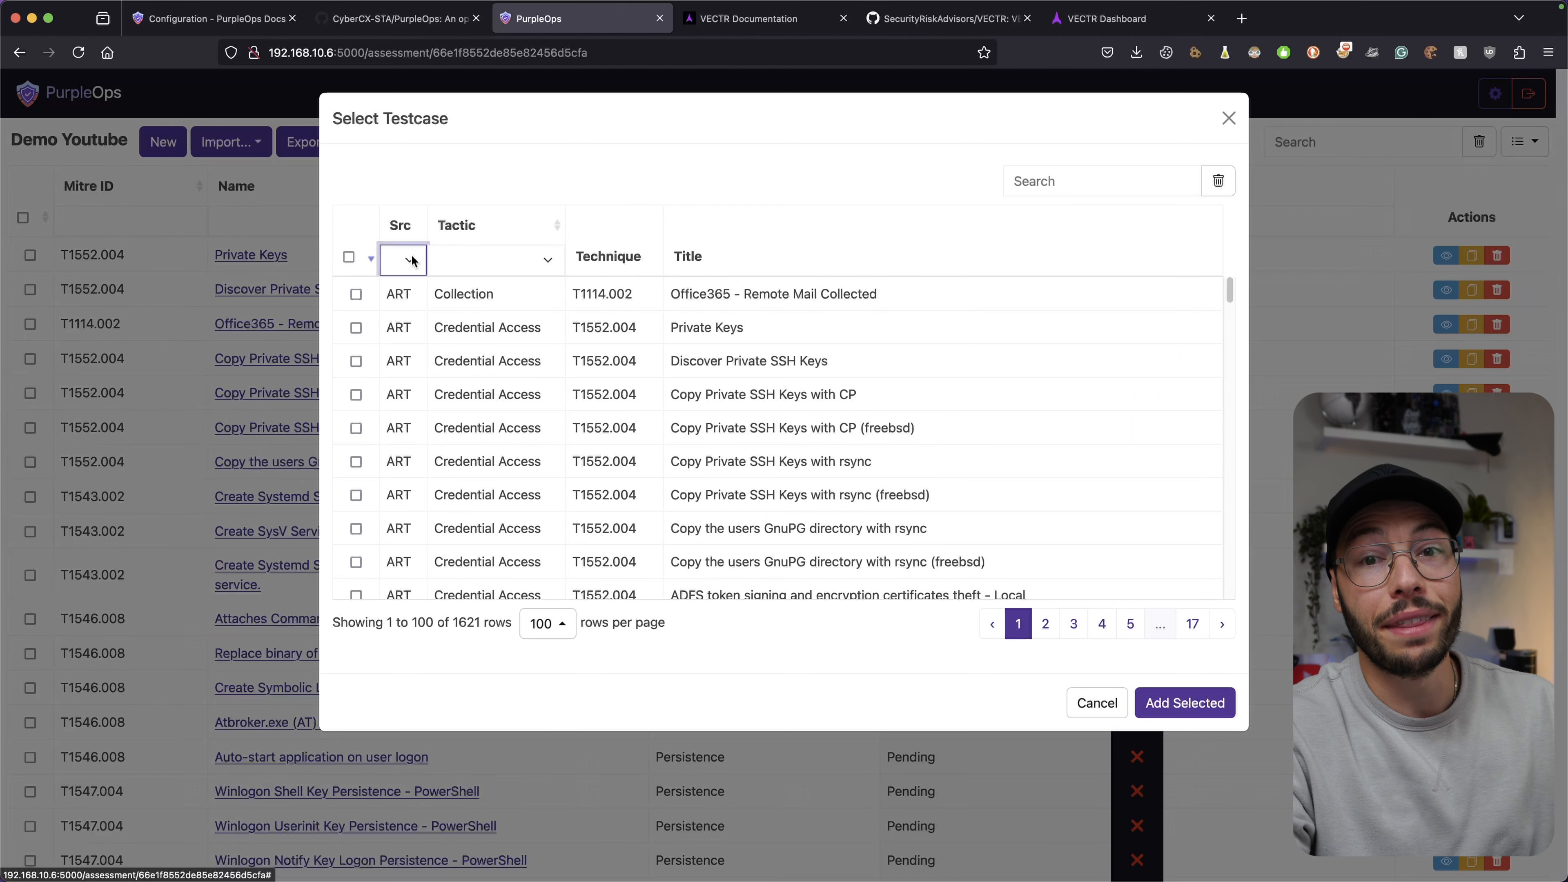
{"action": "left_click", "coordinate": [524, 260]}
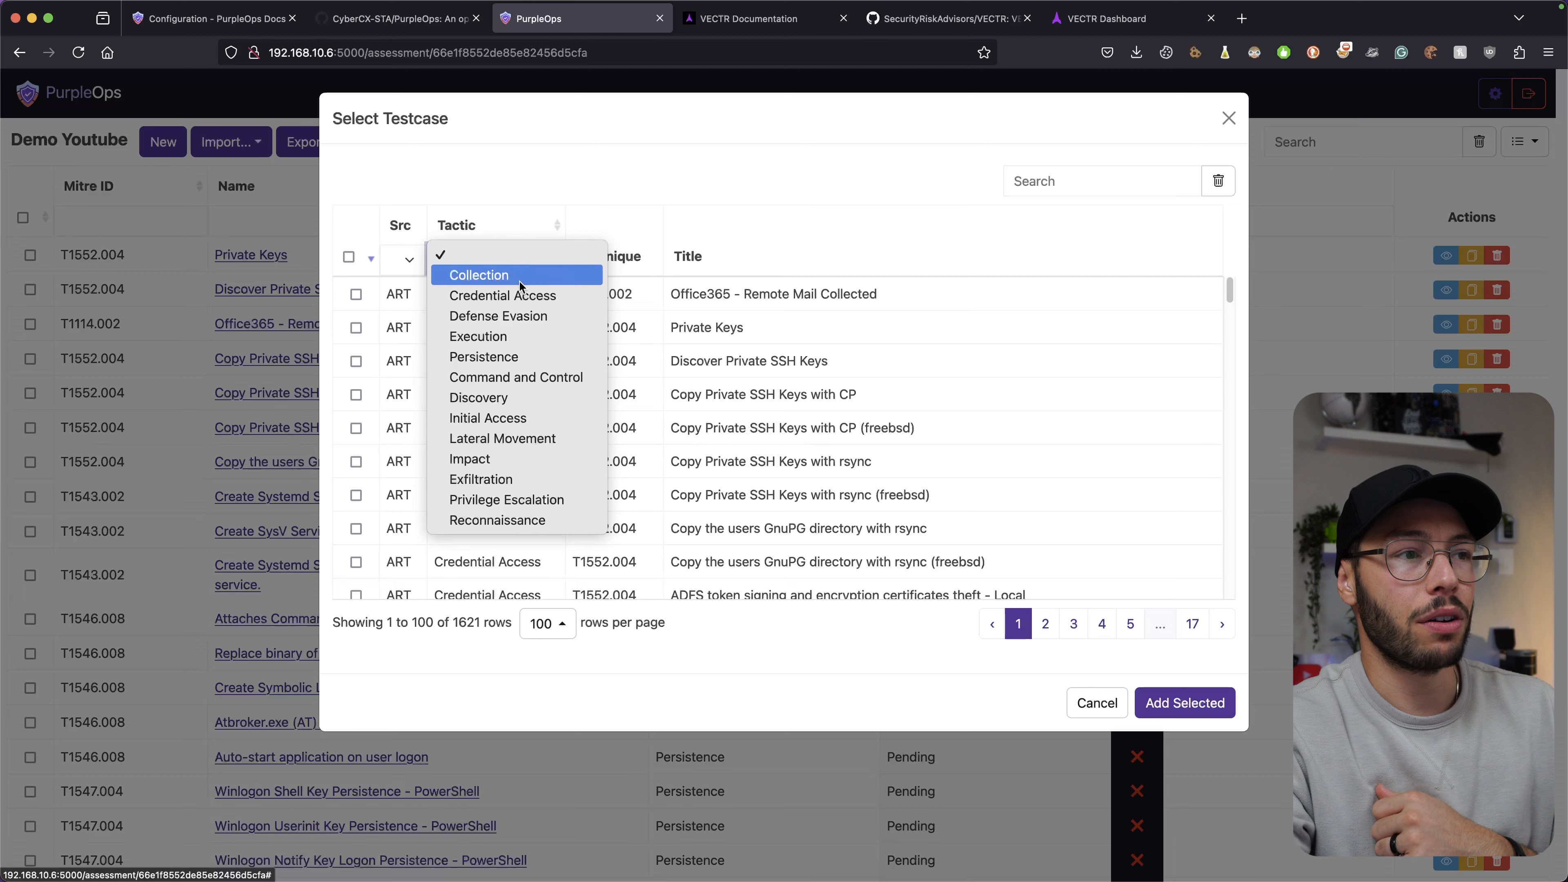
{"action": "left_click", "coordinate": [508, 339]}
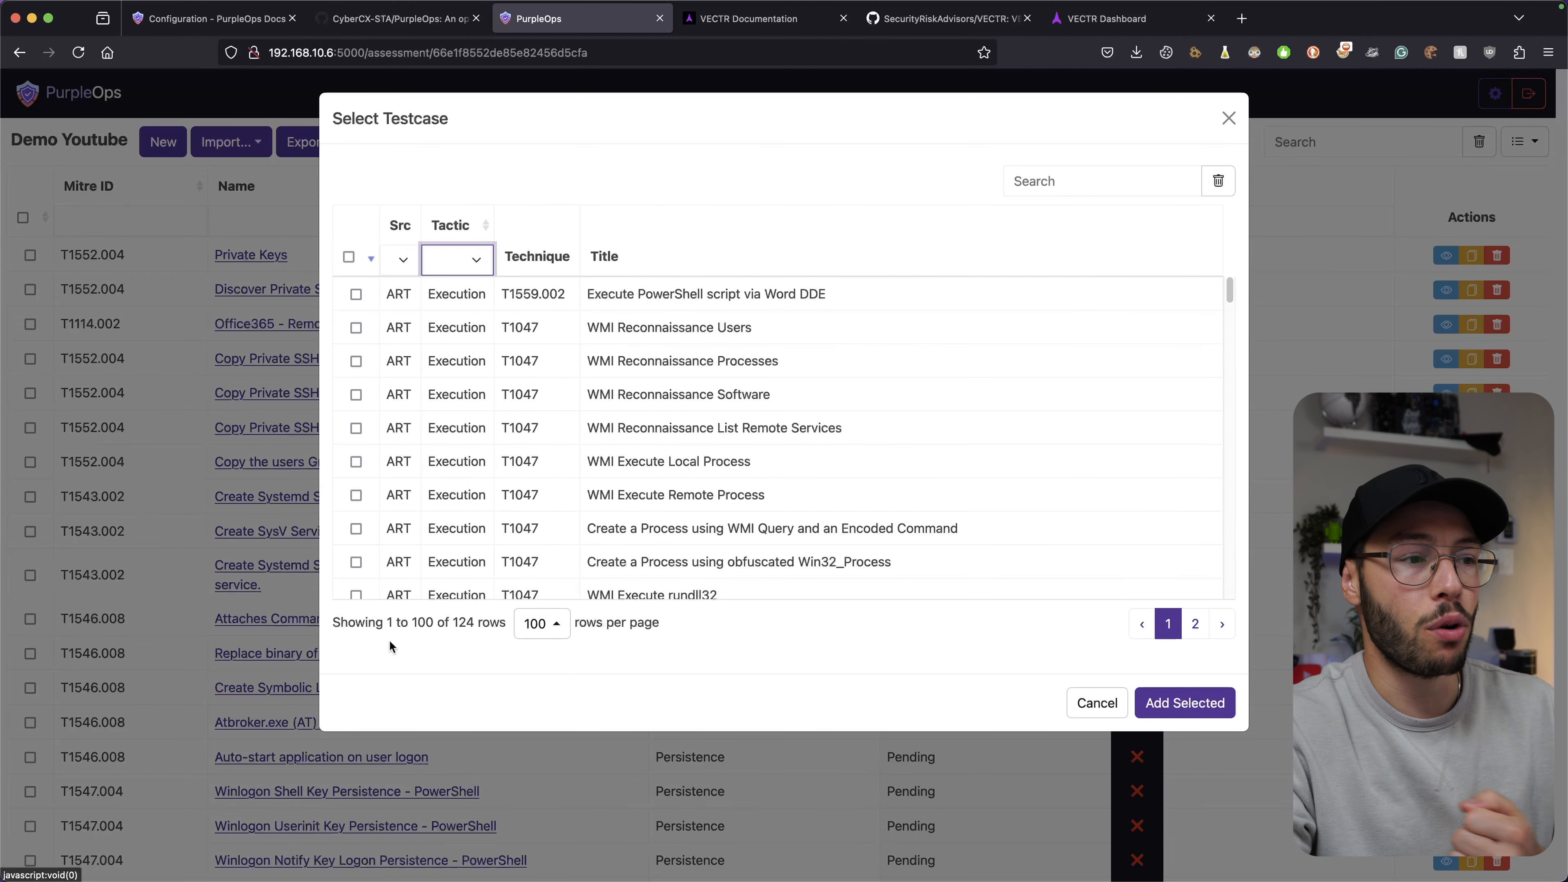
{"action": "left_click", "coordinate": [460, 259]}
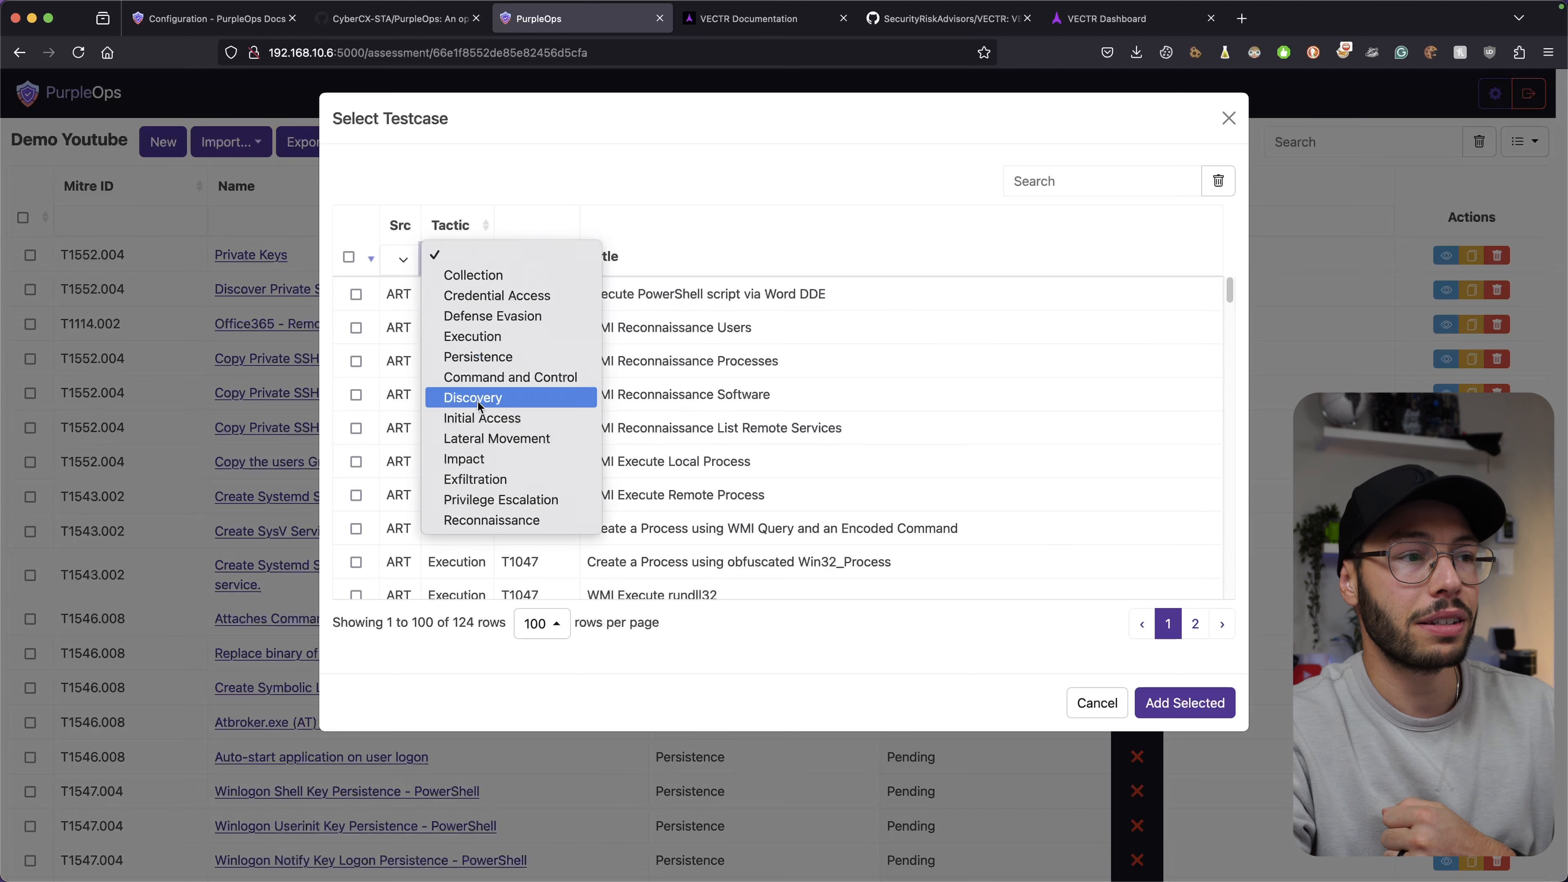
{"action": "left_click", "coordinate": [487, 458]}
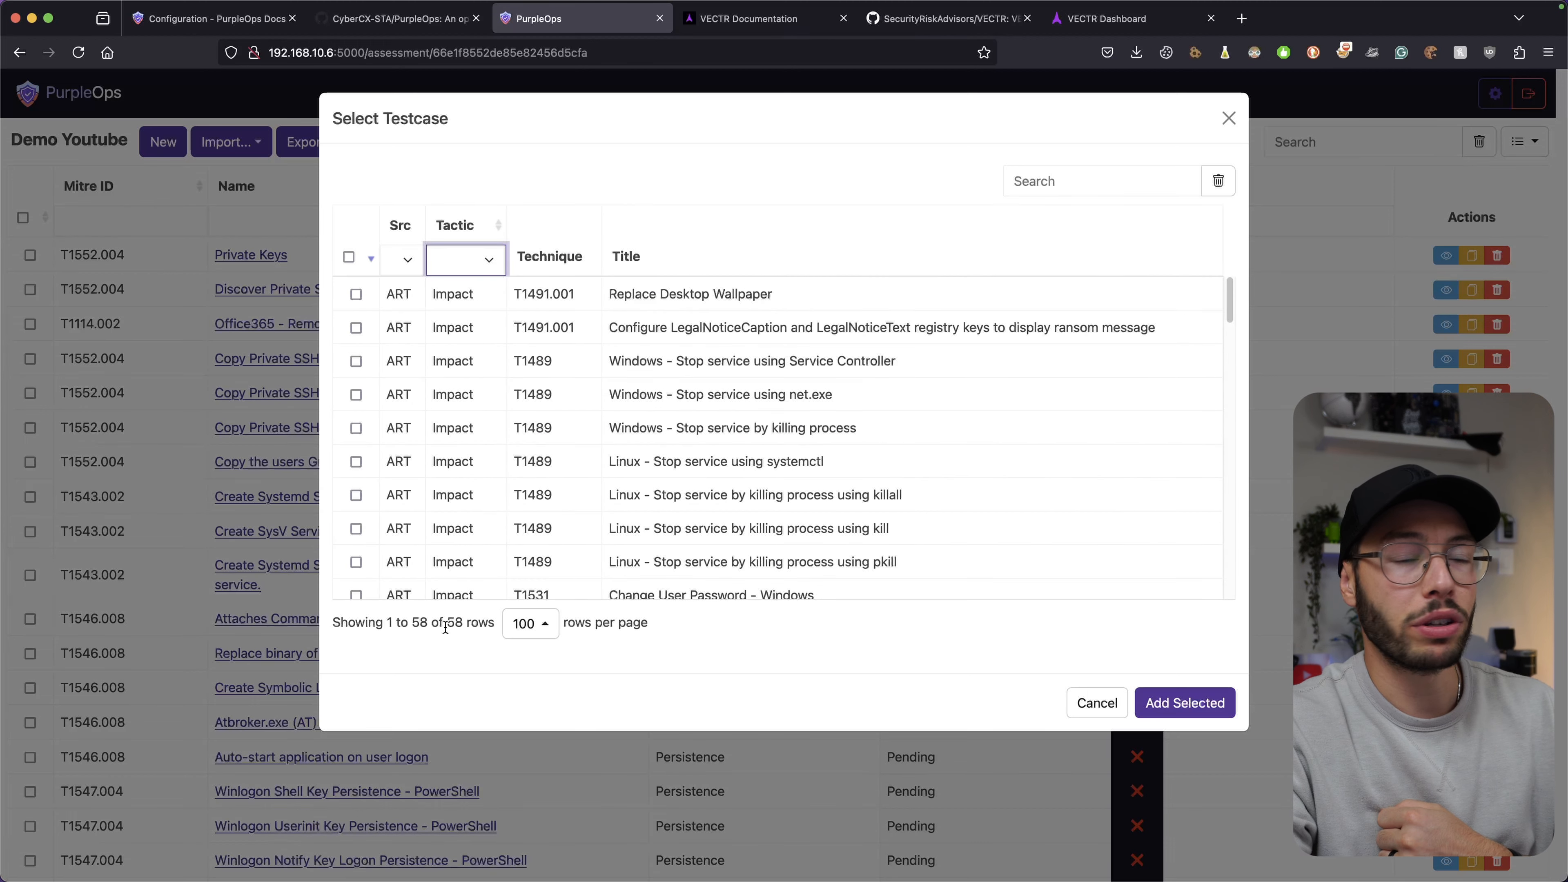
Tick Replace Desktop Wallpaper, Windows Service Controller stop-service, and Linux killall stop-service testcases.
{"action": "left_click", "coordinate": [356, 294]}
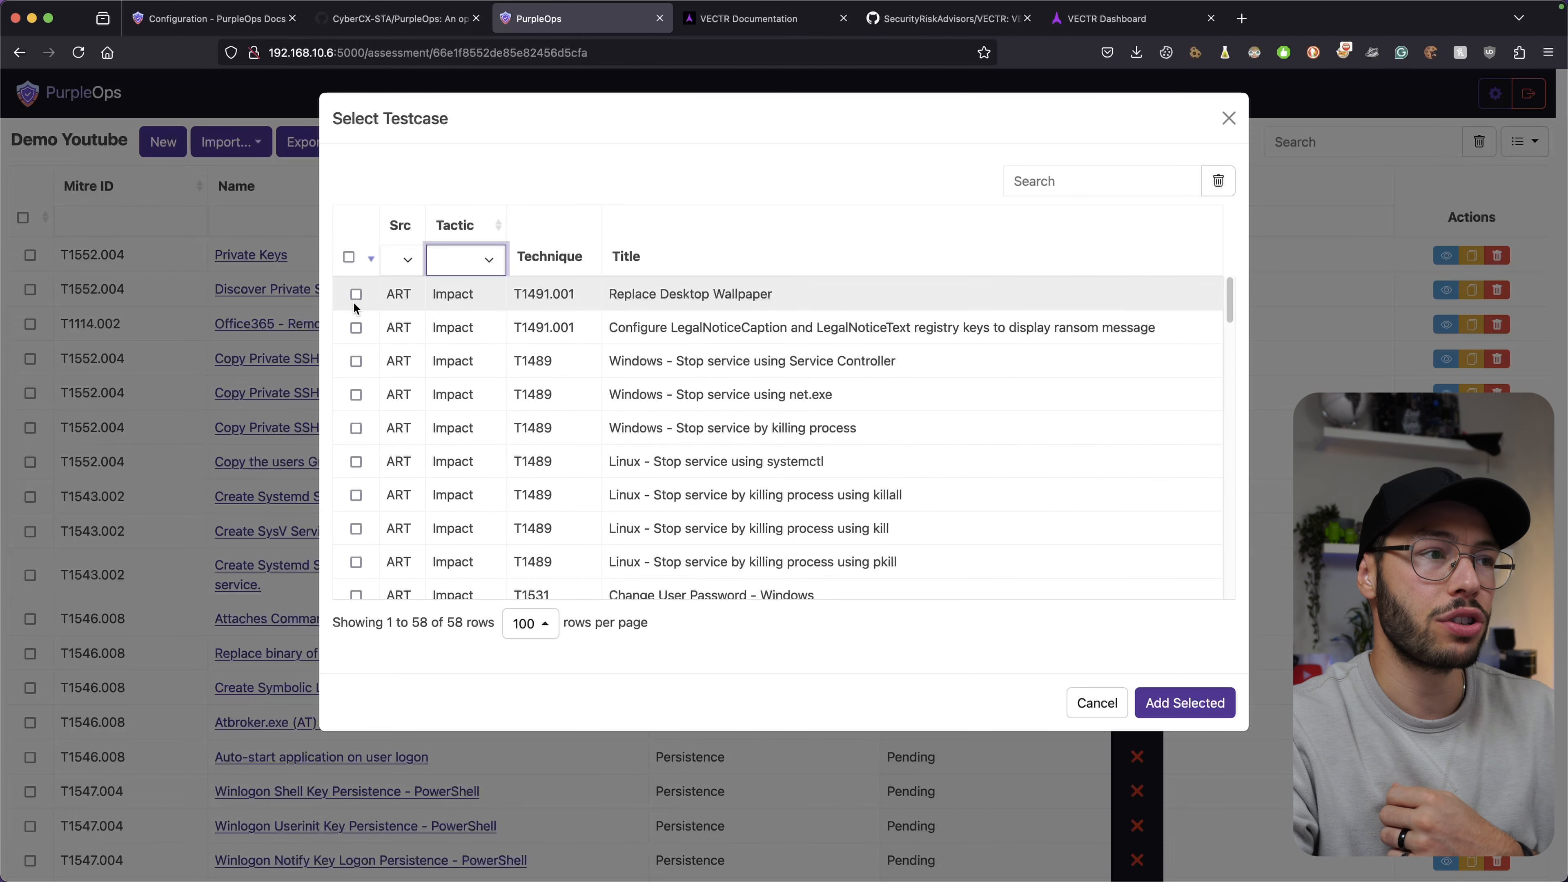
{"action": "left_click", "coordinate": [356, 360]}
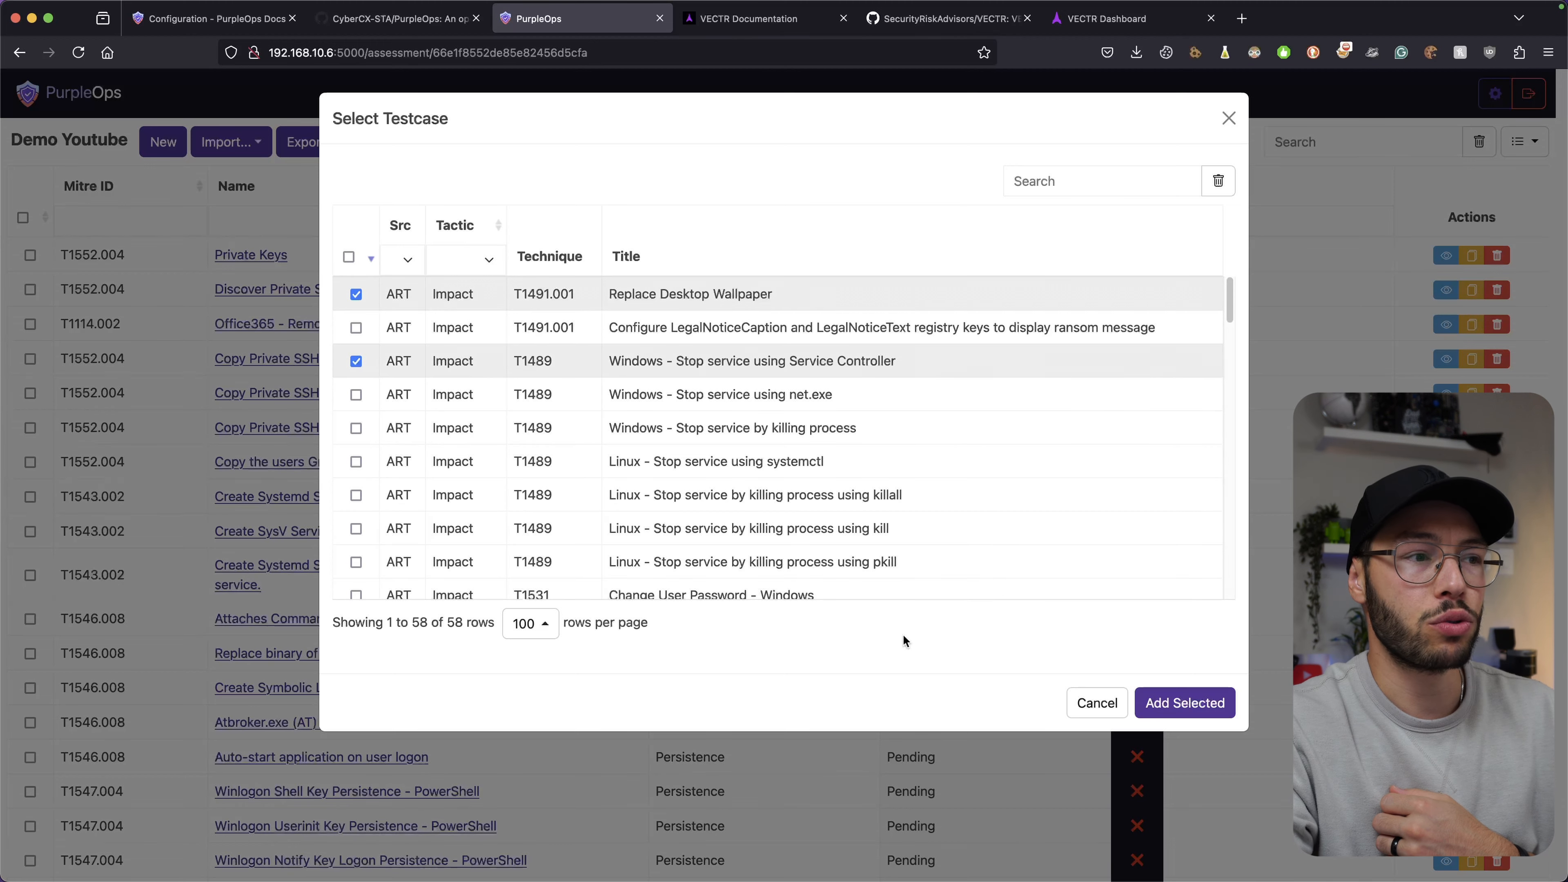
{"action": "left_click", "coordinate": [356, 495]}
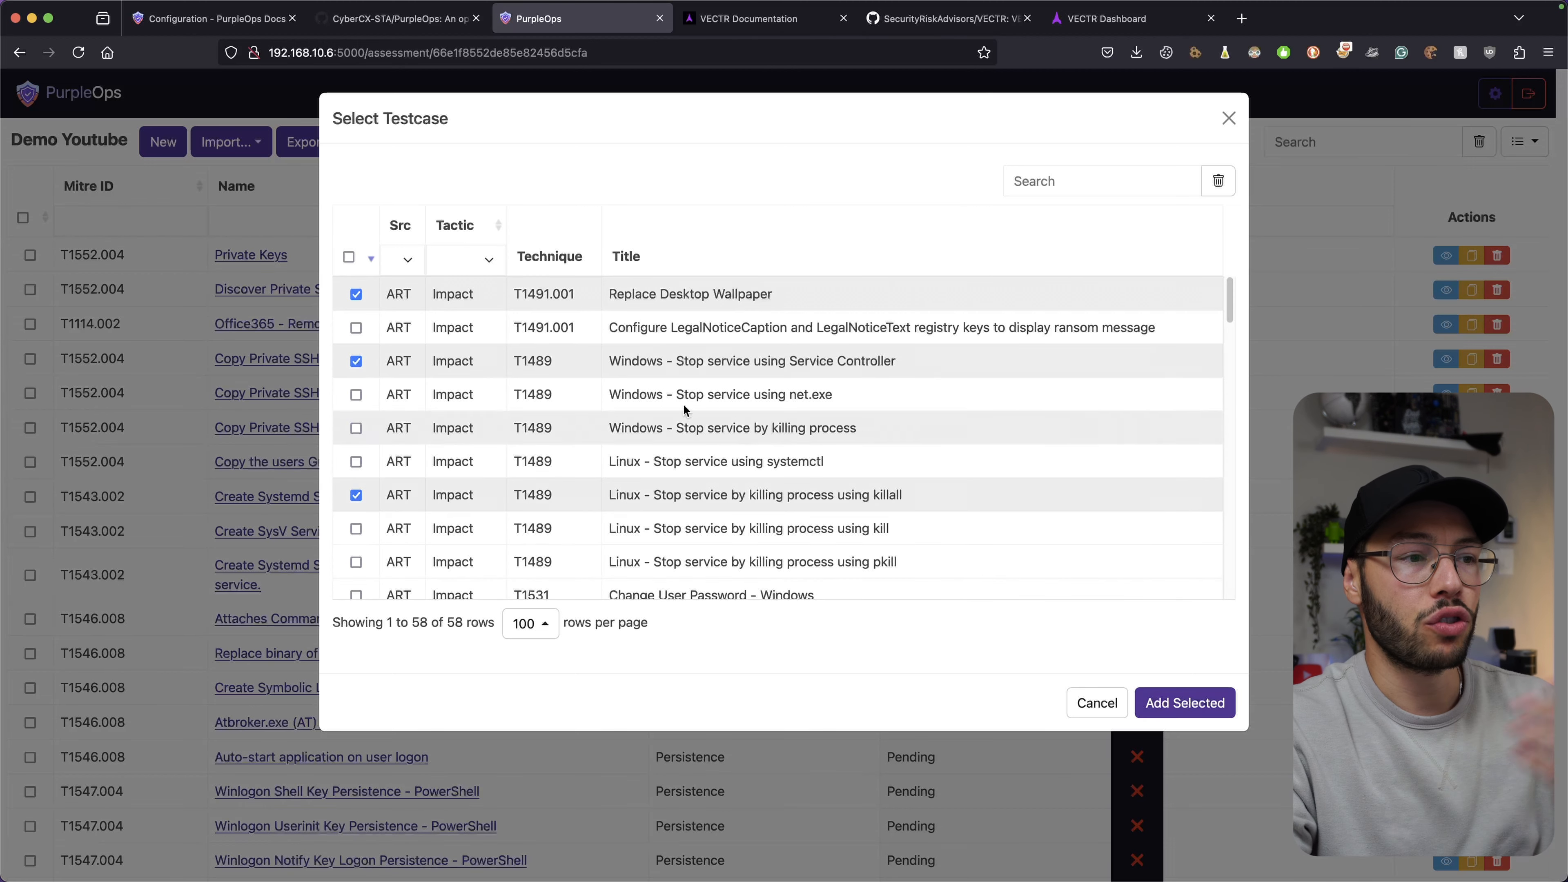
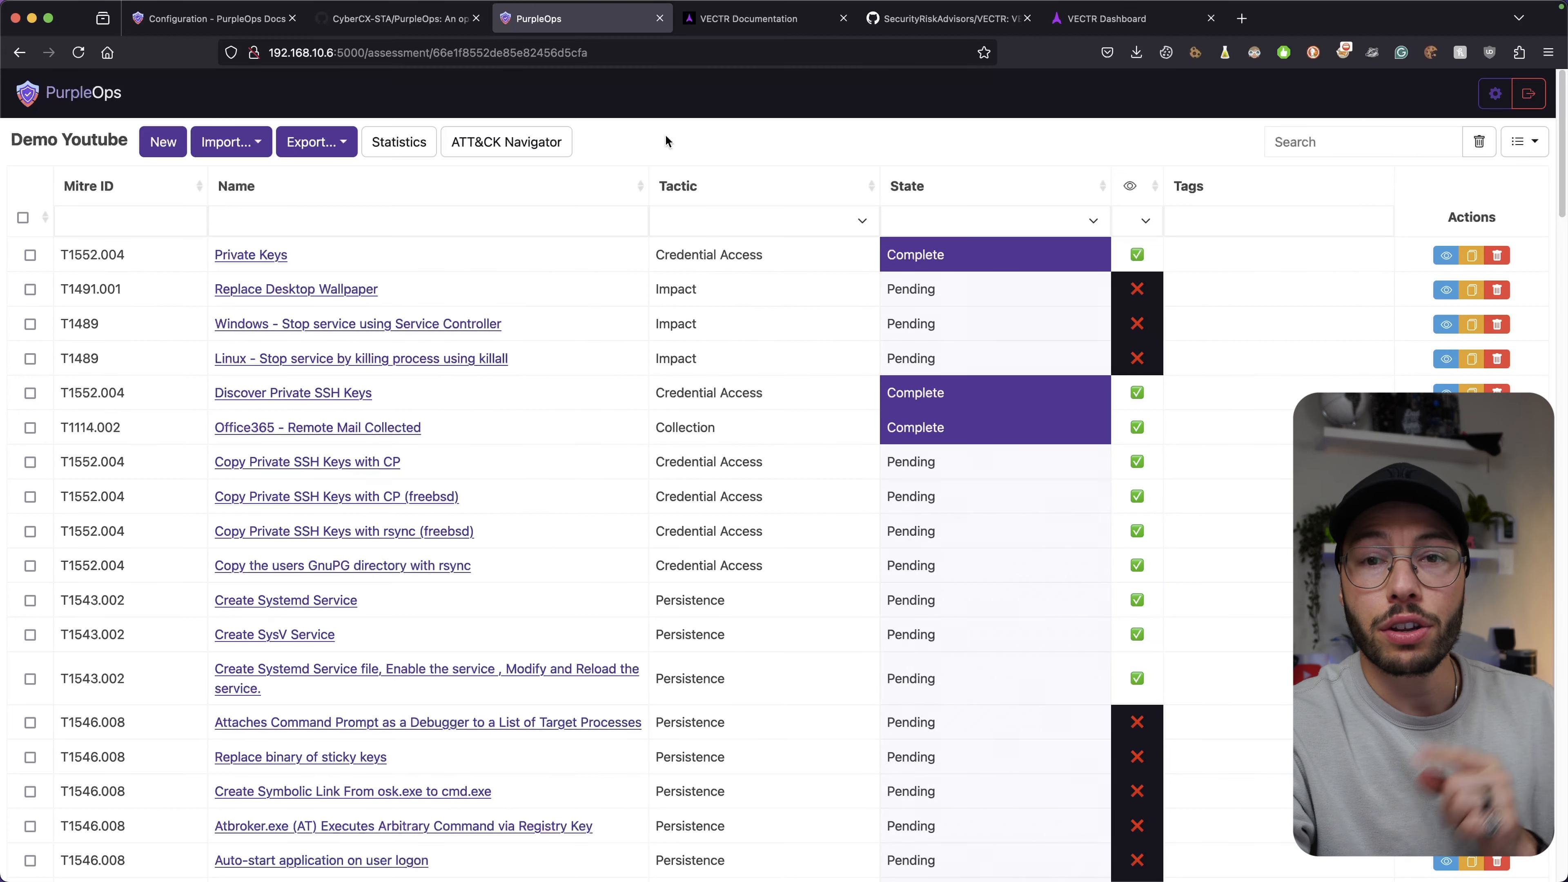
Compare Demo Youtube with the Discovery campaign in VECTR's Financial Services Threat Index (Q1) assessment.
{"action": "left_click", "coordinate": [94, 105]}
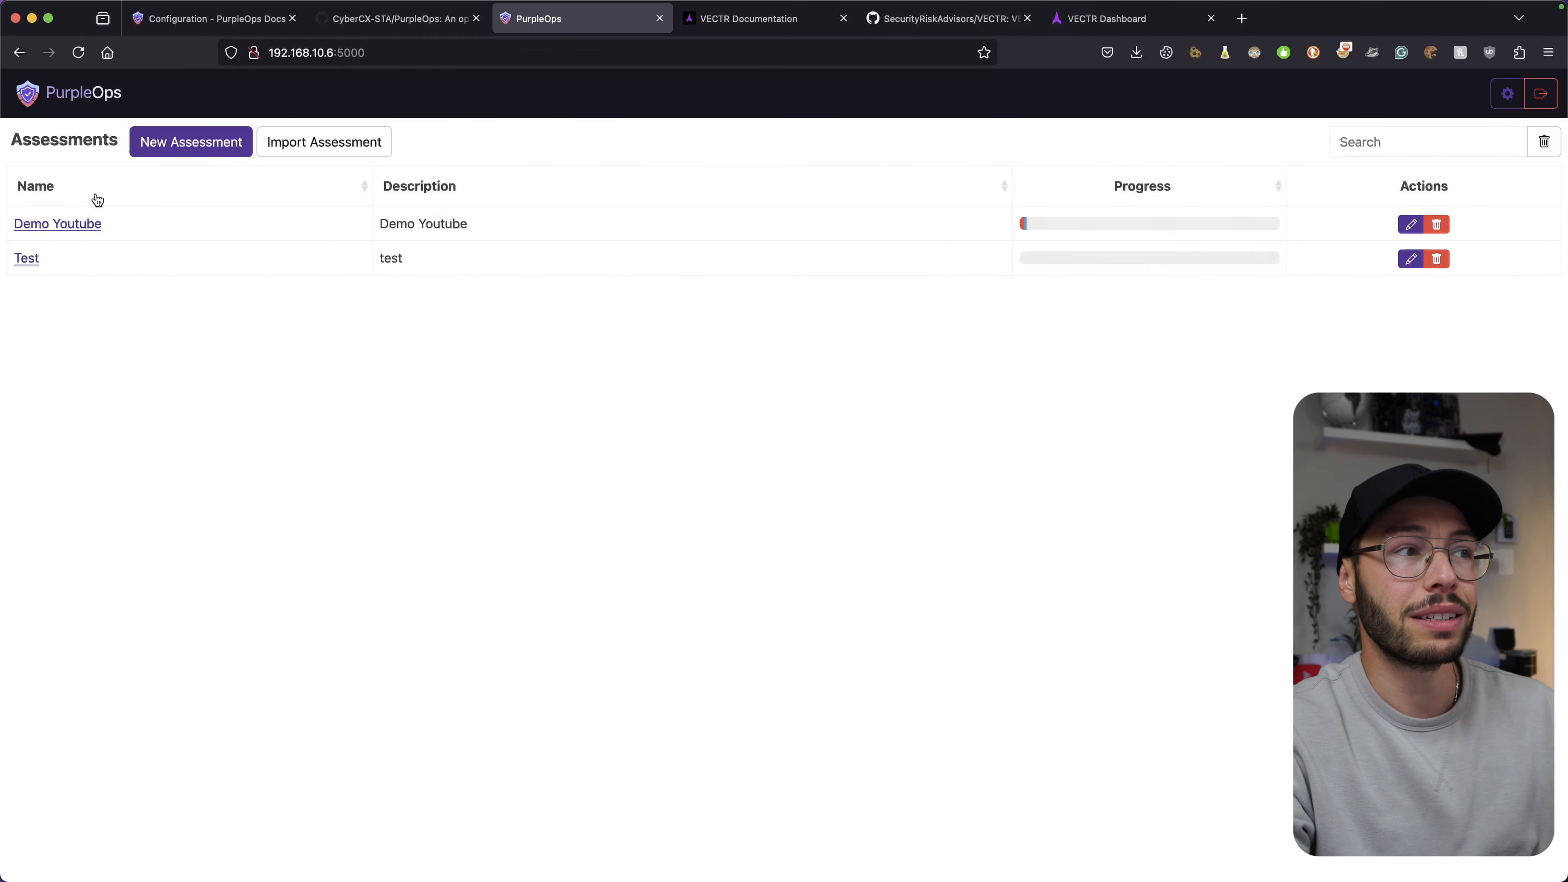
{"action": "left_click", "coordinate": [66, 223]}
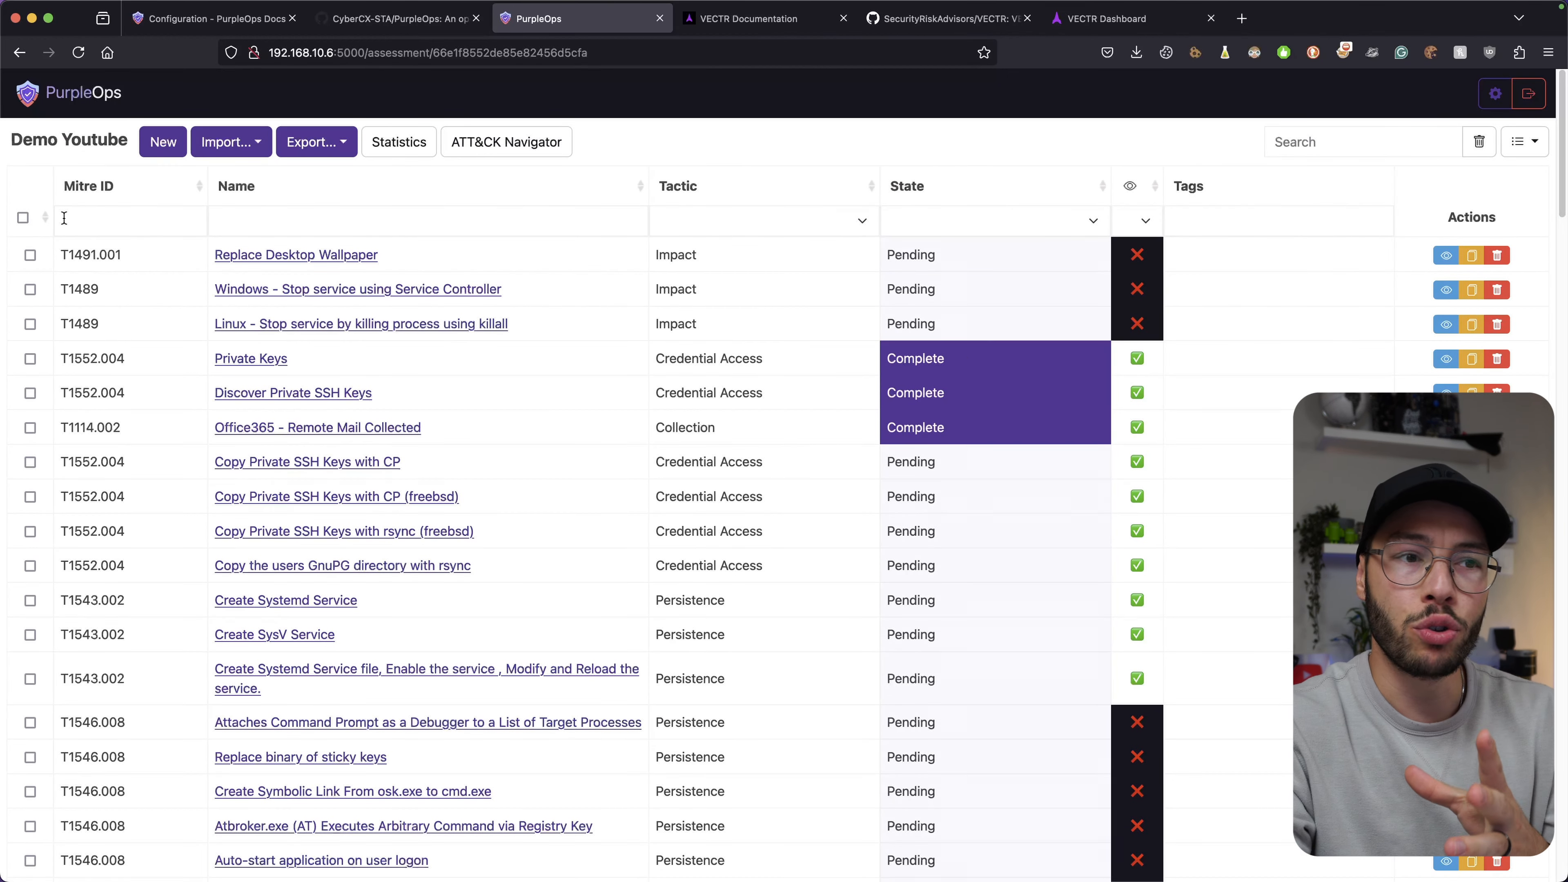
{"action": "left_click", "coordinate": [1082, 25]}
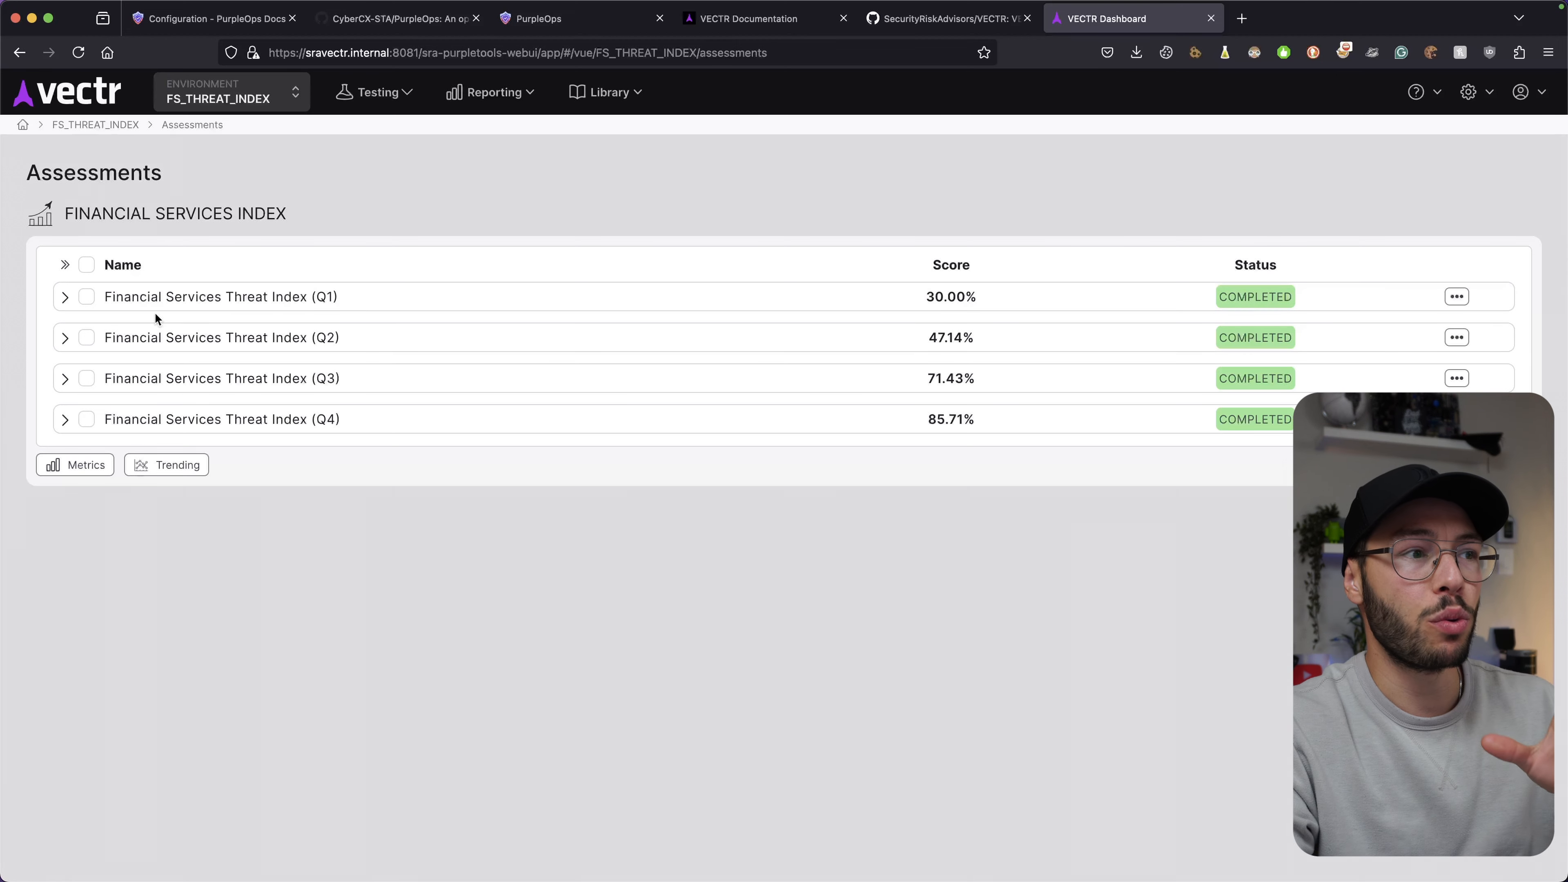
{"action": "left_click", "coordinate": [166, 303]}
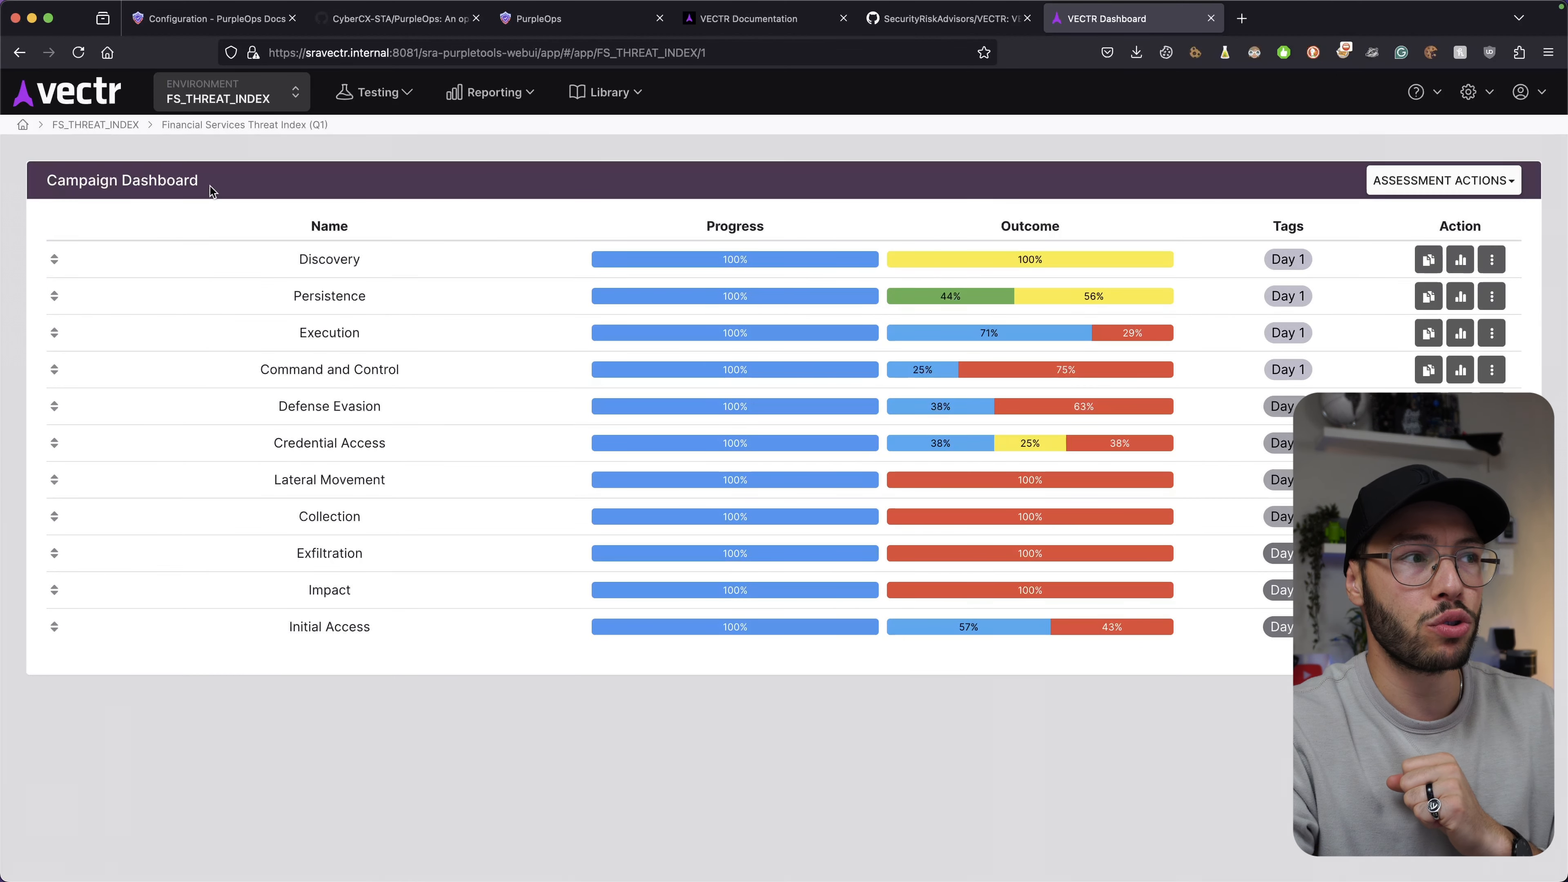
{"action": "left_click_drag", "start_coordinate": [48, 180], "coordinate": [256, 181]}
{"action": "left_click", "coordinate": [257, 179]}
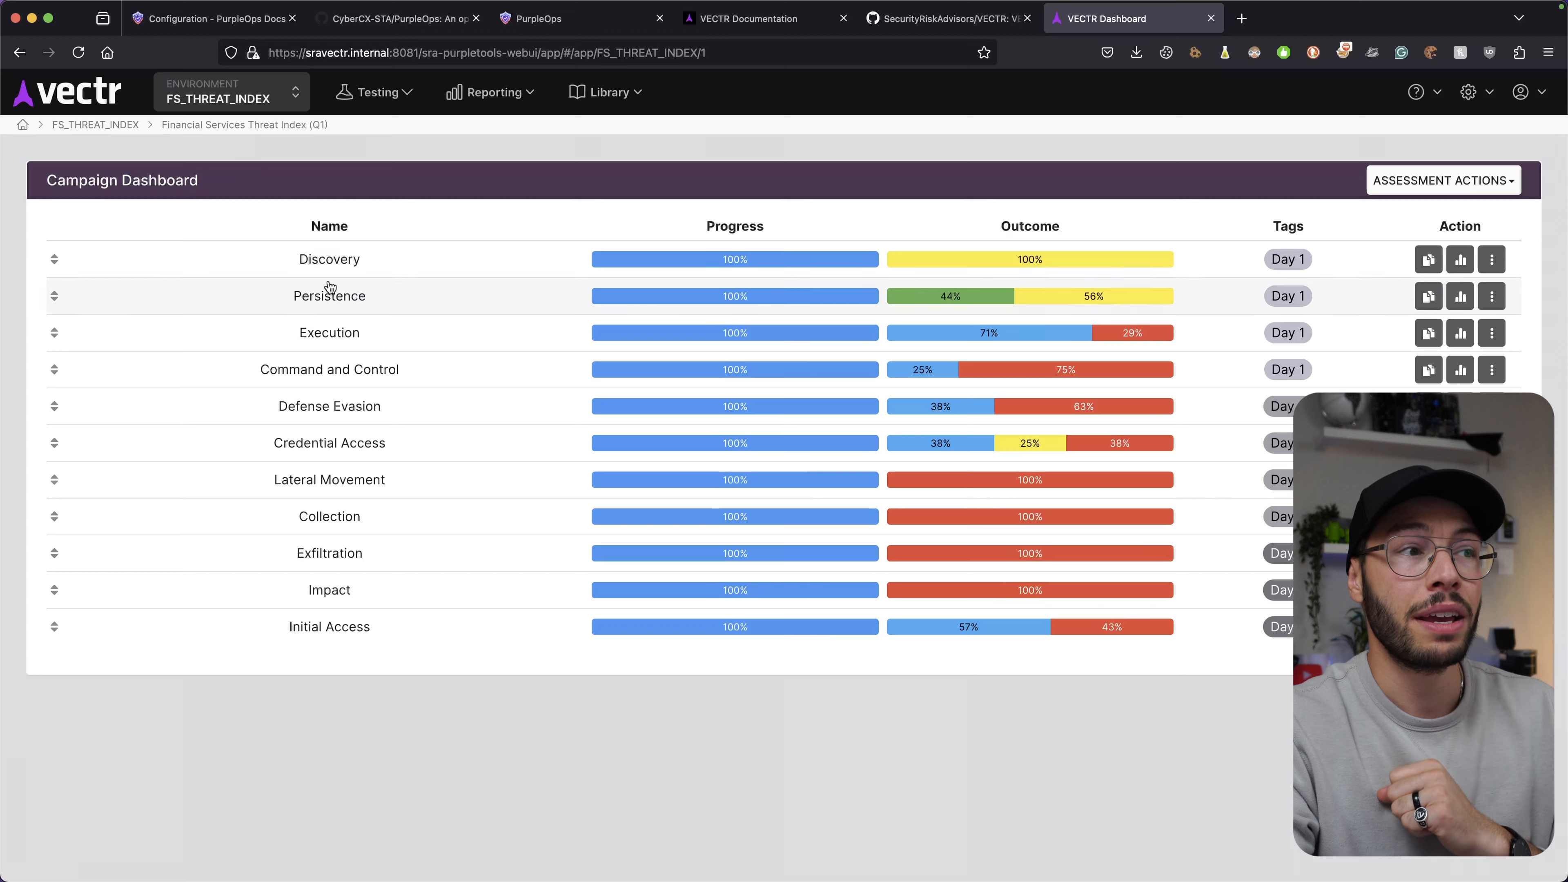
{"action": "left_click", "coordinate": [309, 258]}
{"action": "scroll", "coordinate": [648, 373], "scroll_direction": "down", "scroll_amount": 5}
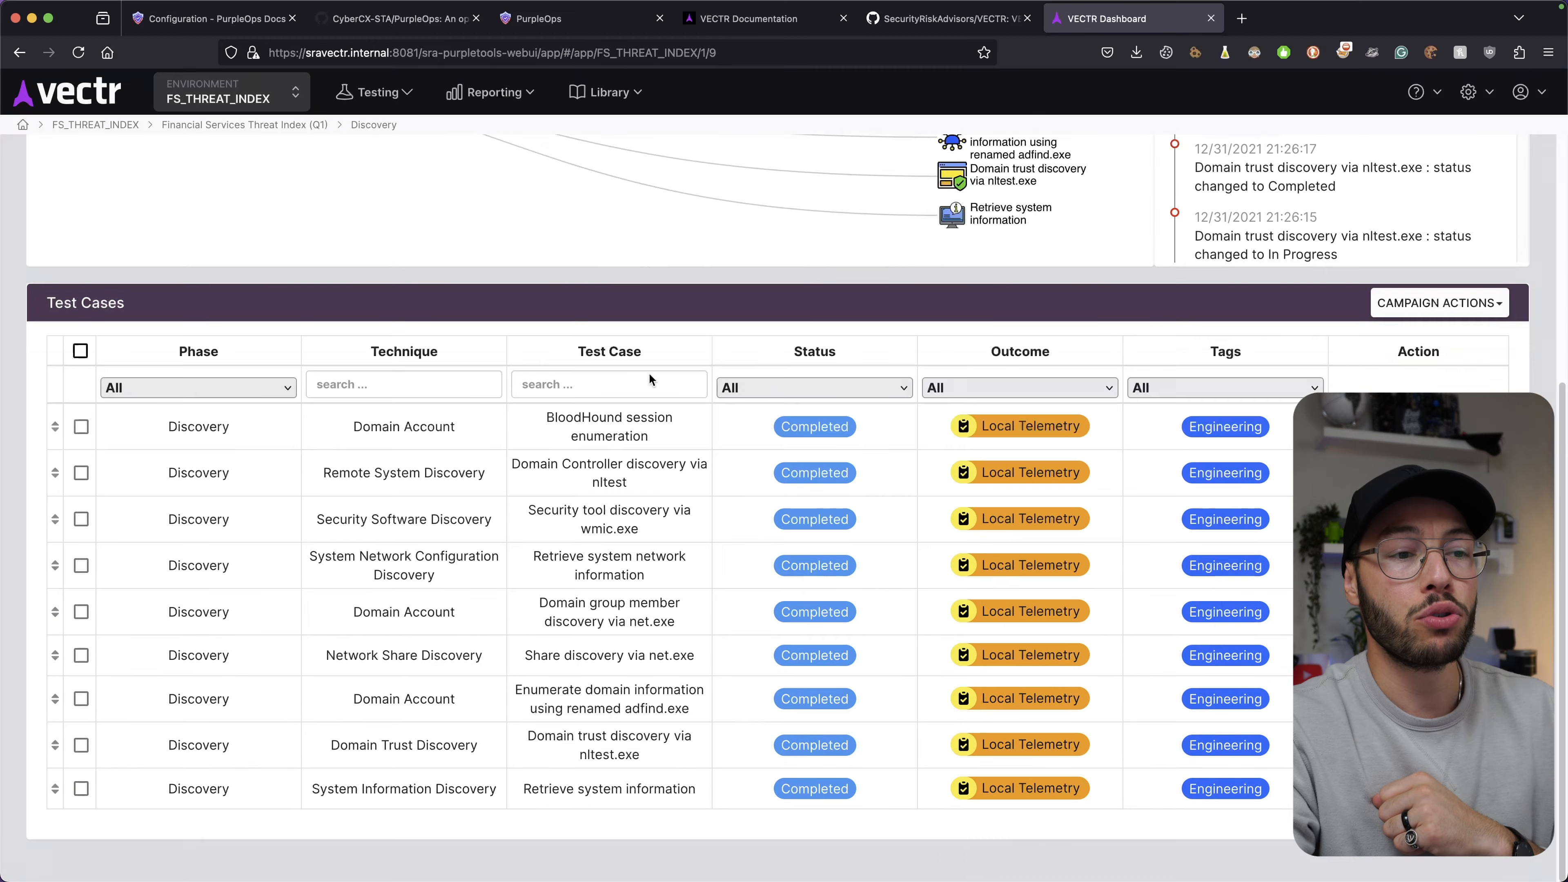
{"action": "key", "text": "super+Left"}
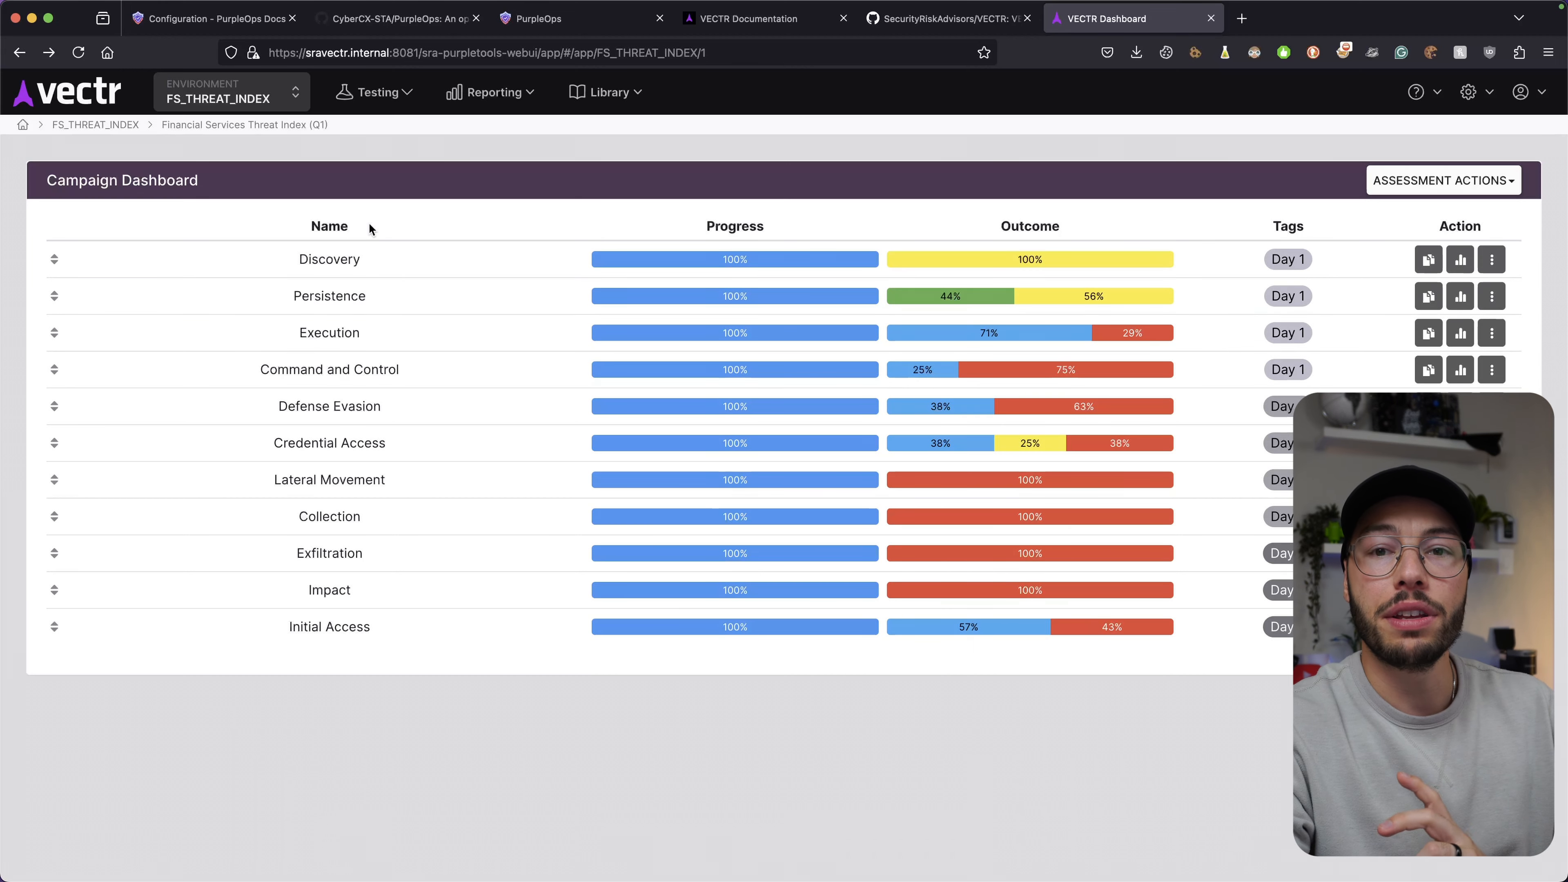
{"action": "left_click", "coordinate": [538, 18]}
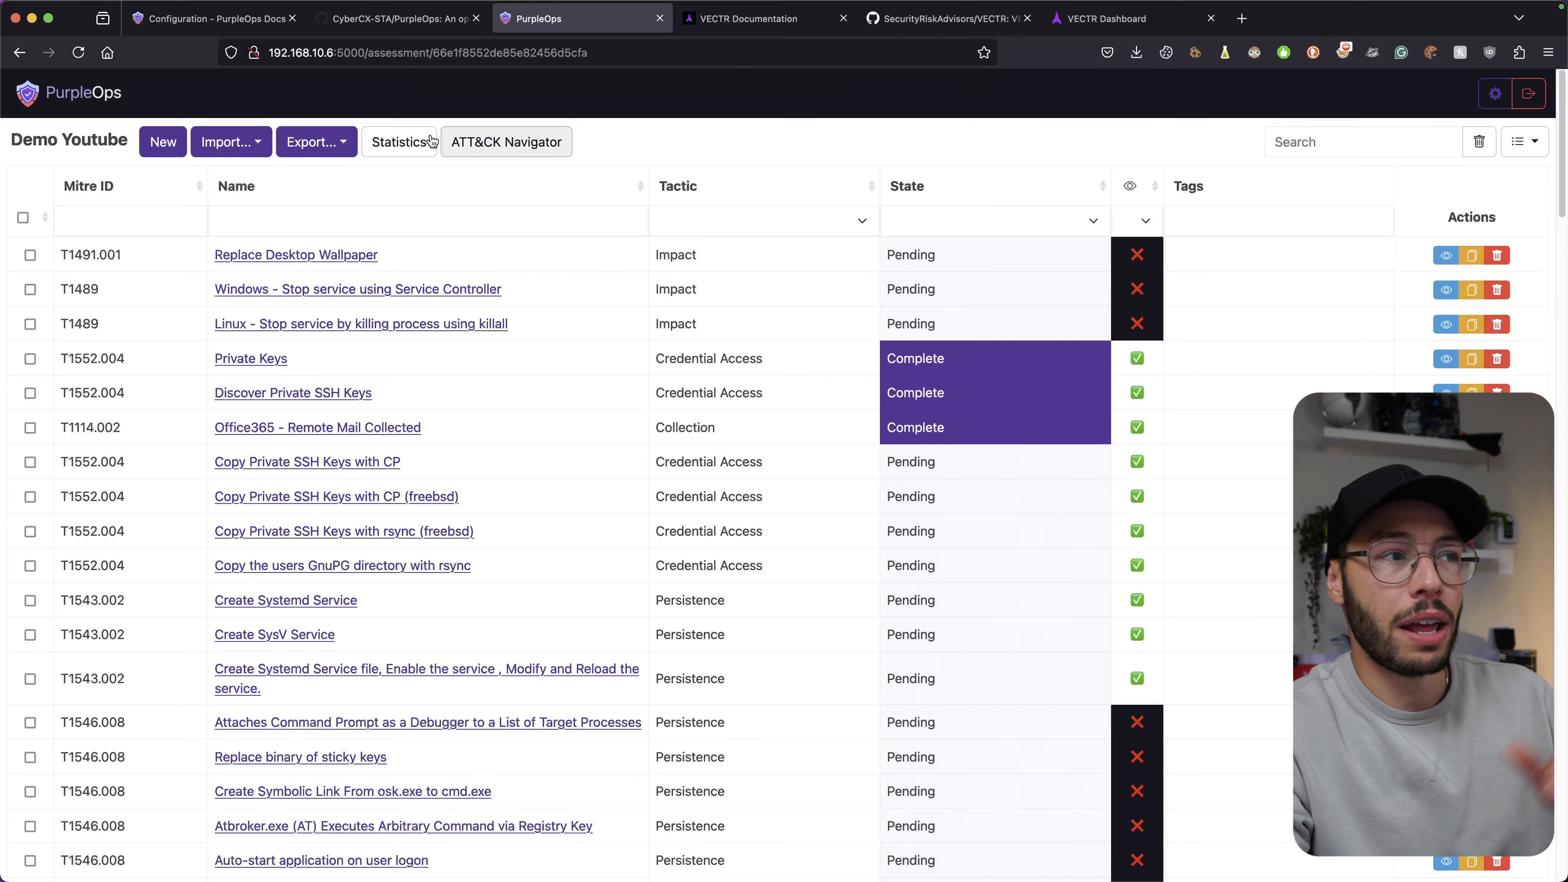
Start a new testcase named 'test' with Mitre ID T1055.012 Process Hollowing.
{"action": "left_click", "coordinate": [164, 144]}
{"action": "left_click", "coordinate": [760, 206]}
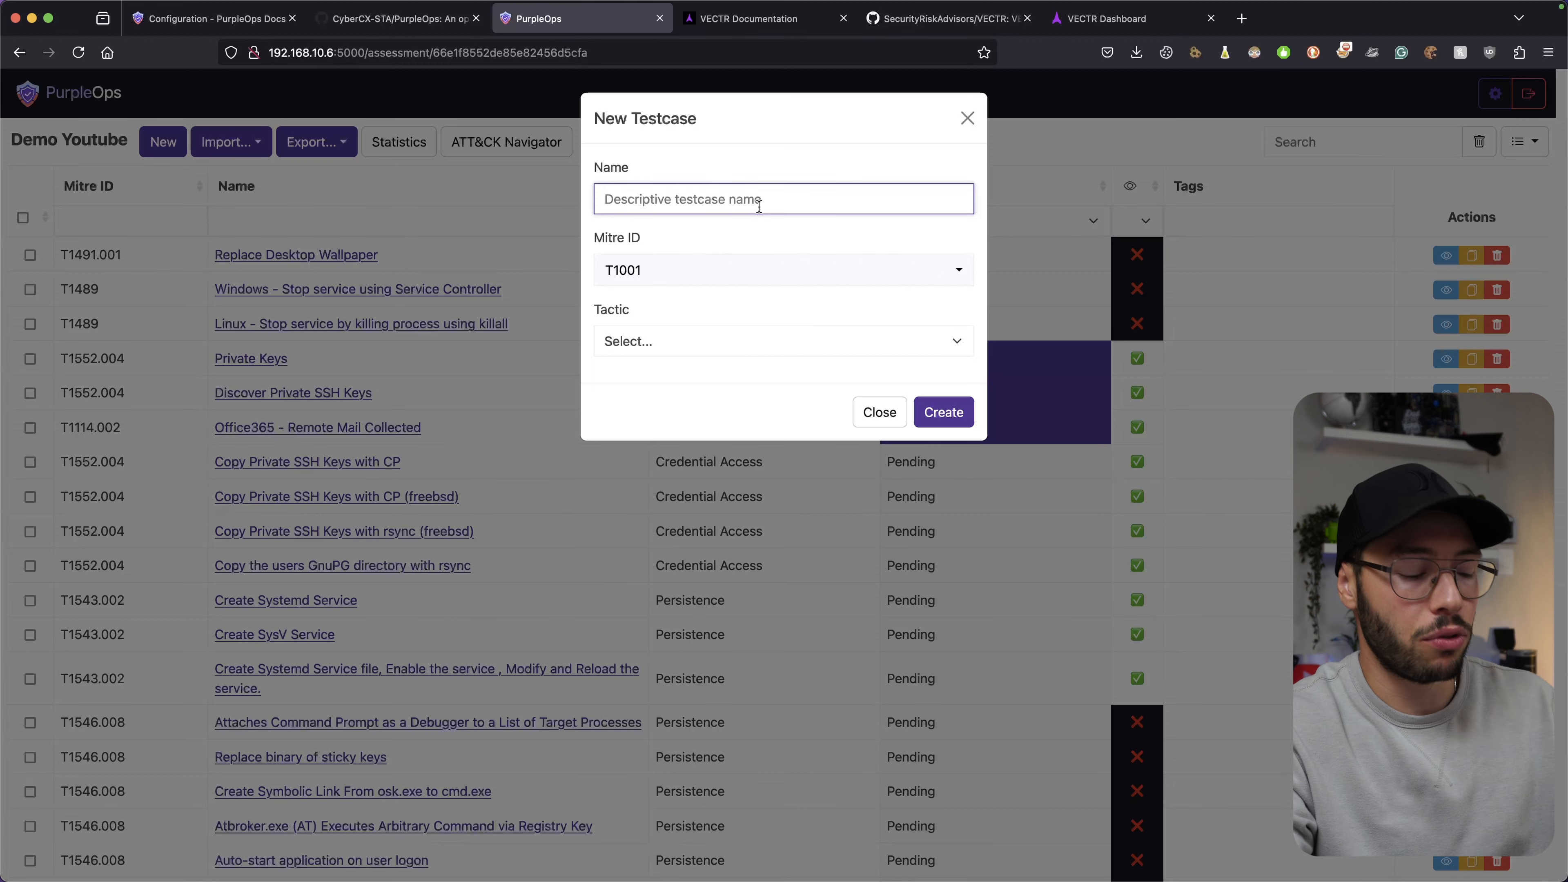
{"action": "type", "text": "test"}
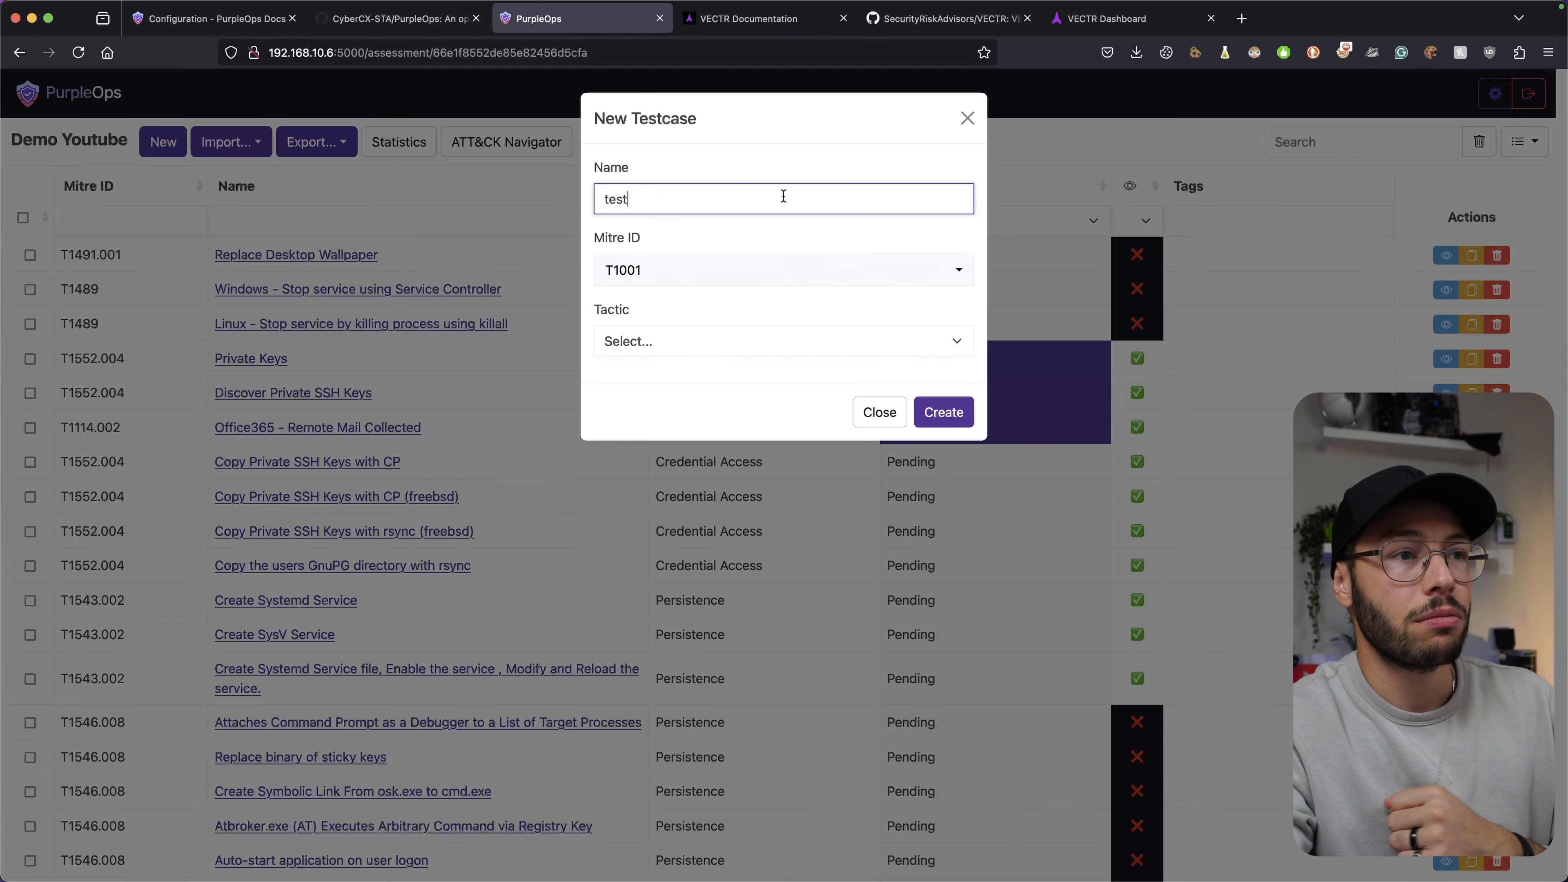
{"action": "left_click", "coordinate": [681, 274]}
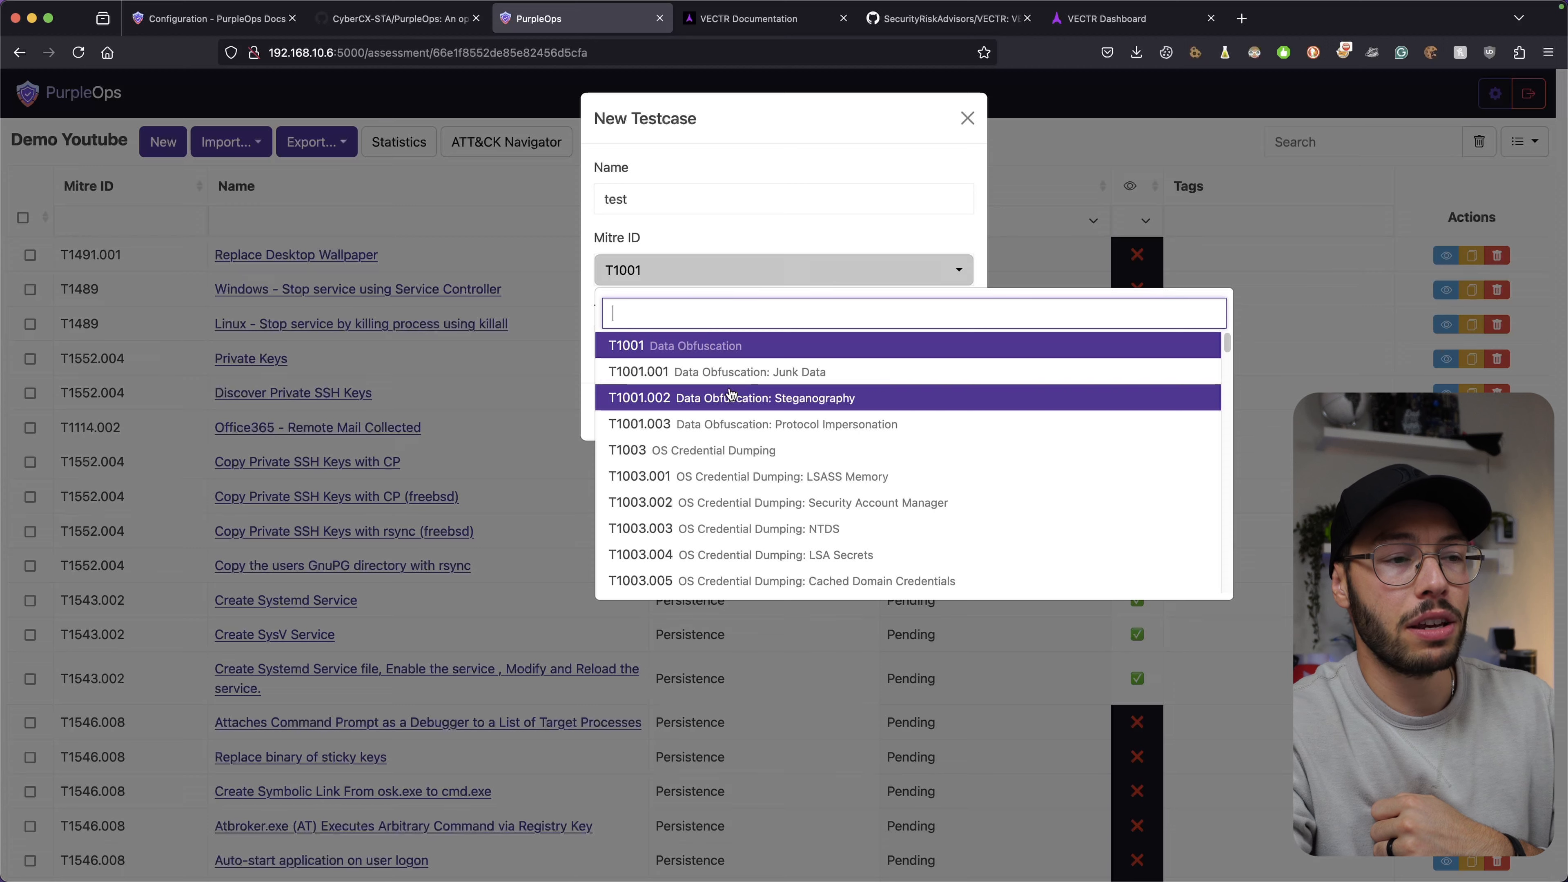
{"action": "scroll", "coordinate": [722, 396], "scroll_direction": "down", "scroll_amount": 15}
{"action": "scroll", "coordinate": [723, 371], "scroll_direction": "up", "scroll_amount": 15}
{"action": "type", "text": "execution"}
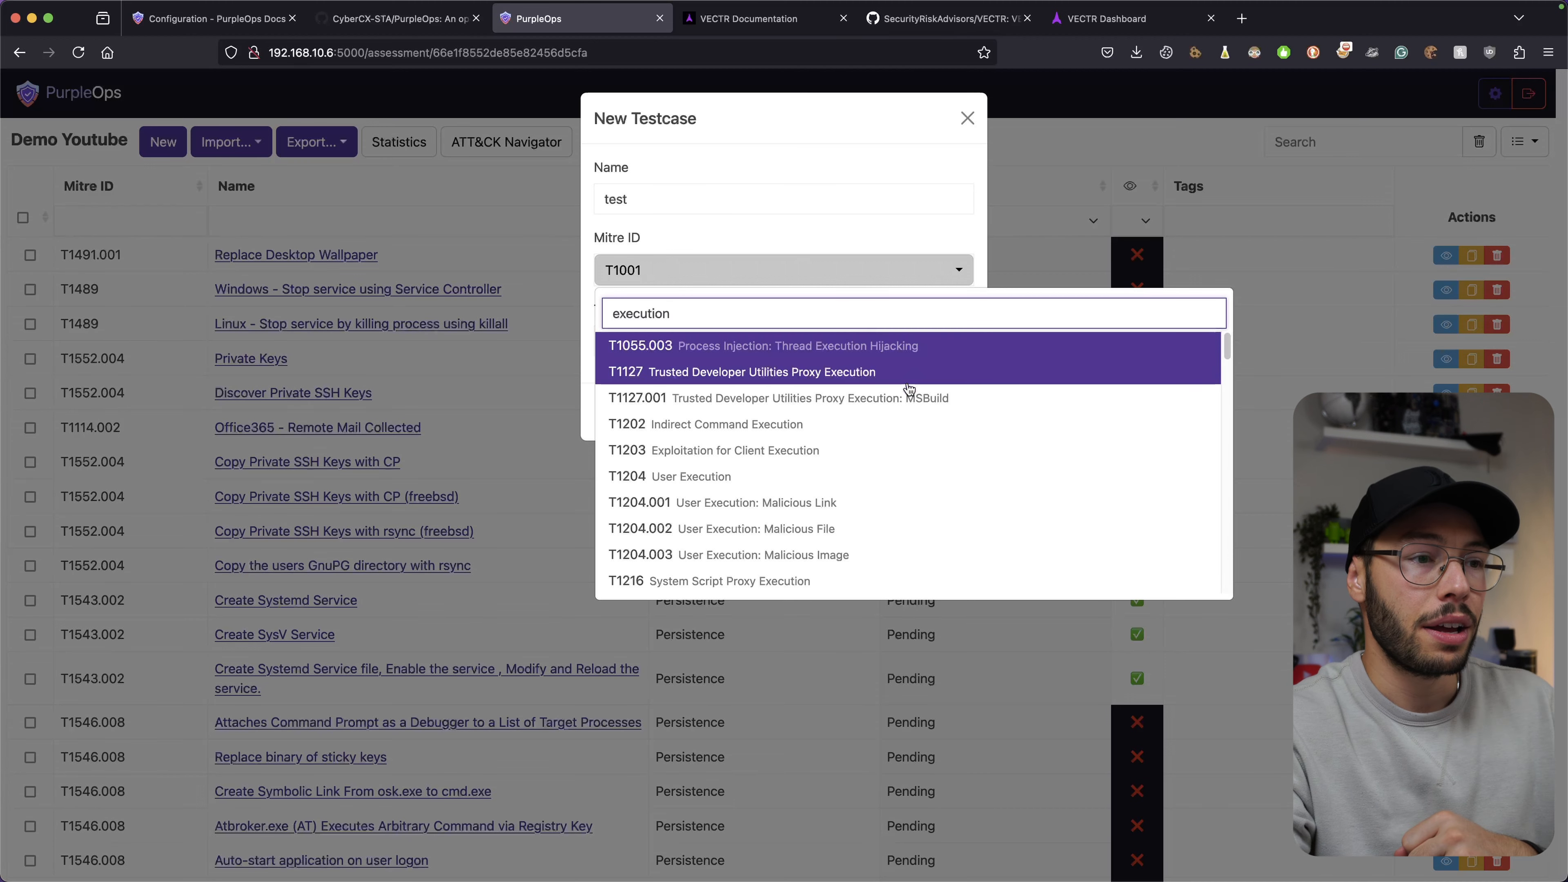
{"action": "left_click_drag", "start_coordinate": [825, 301], "coordinate": [589, 312]}
{"action": "type", "text": "pr"}
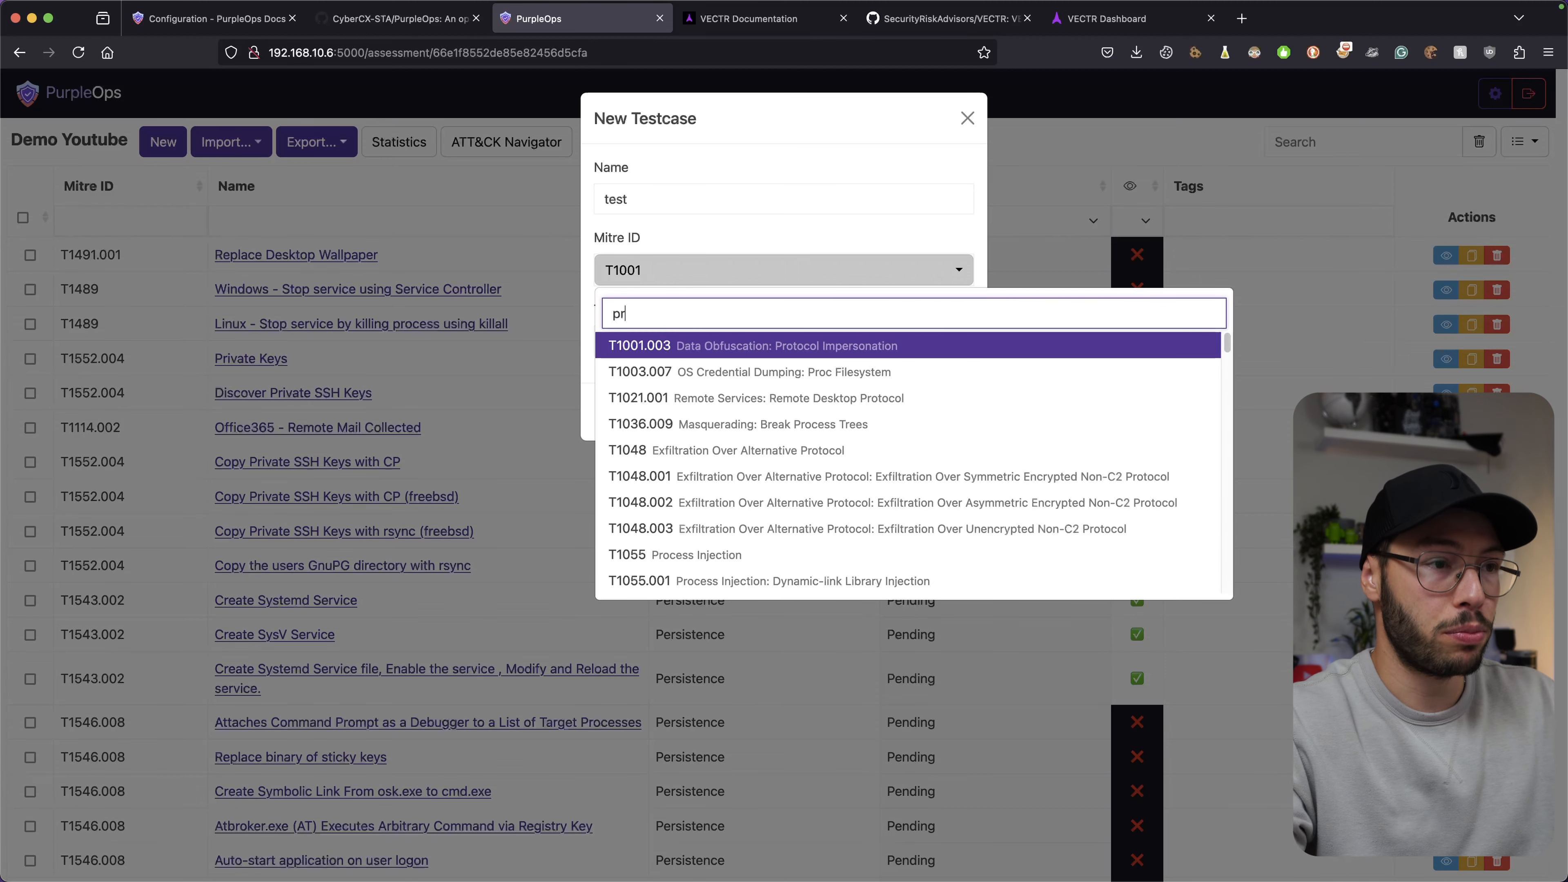
{"action": "type", "text": "ocess ho"}
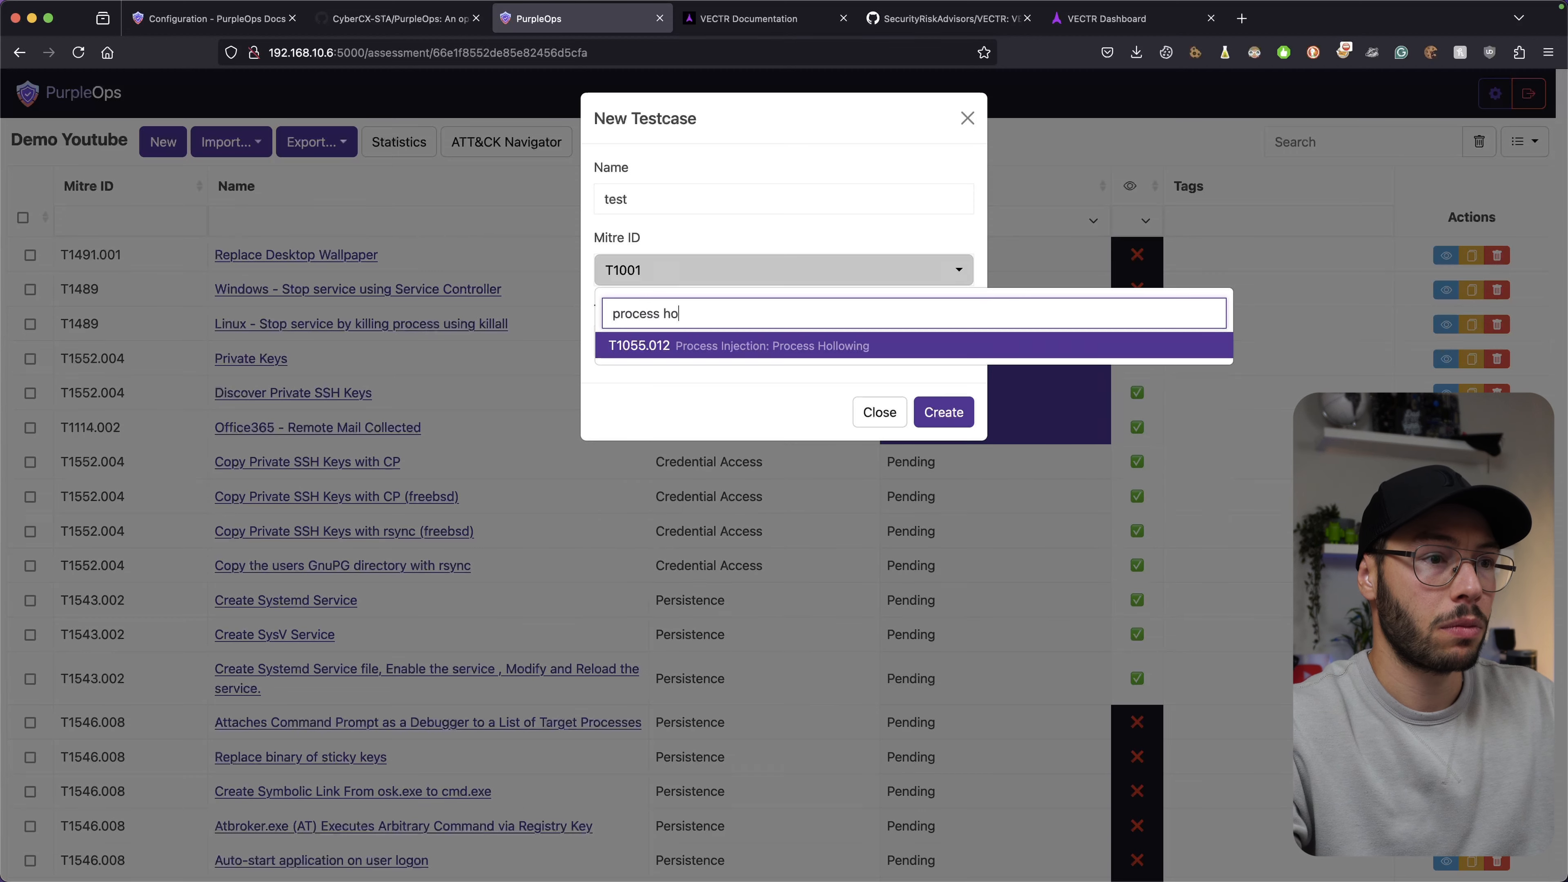
{"action": "left_click", "coordinate": [658, 347]}
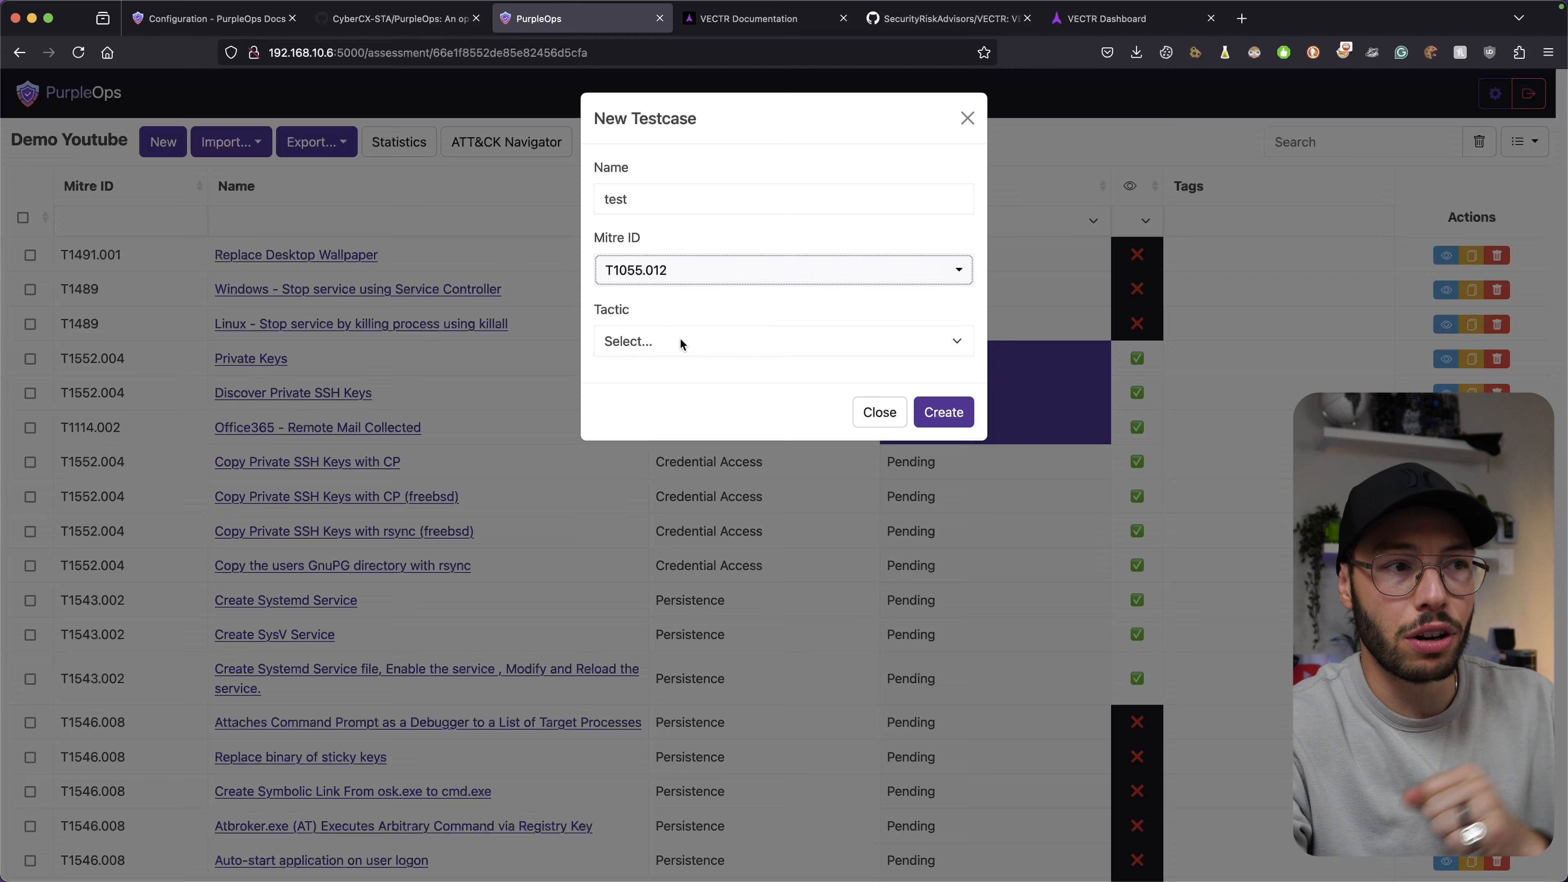
Set its tactic to Execution, create it, and open its detail page.
{"action": "left_click", "coordinate": [682, 341]}
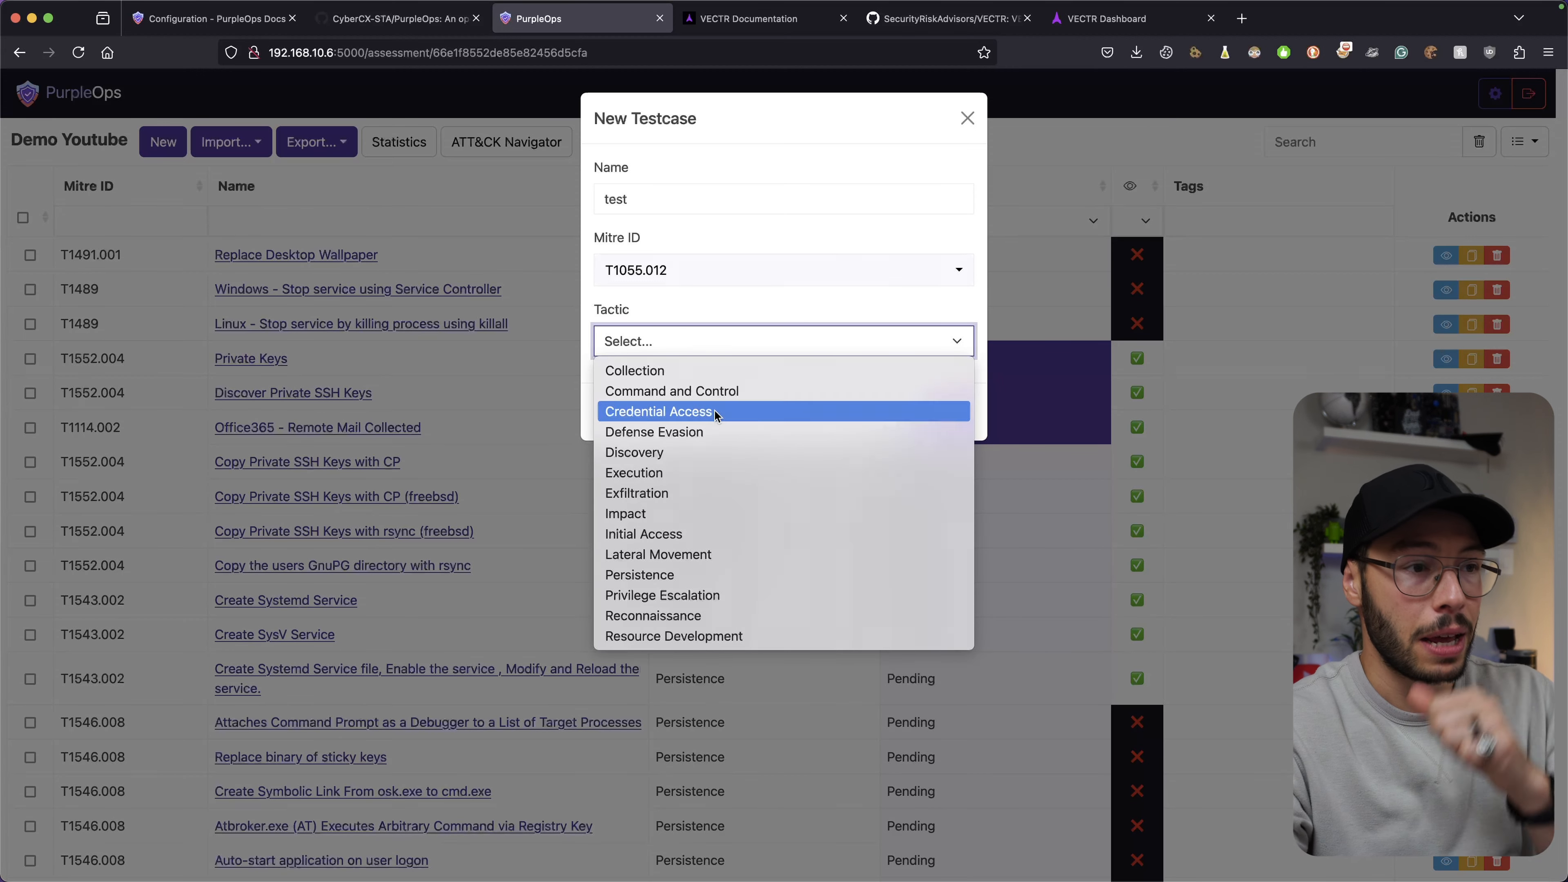
{"action": "left_click", "coordinate": [687, 473]}
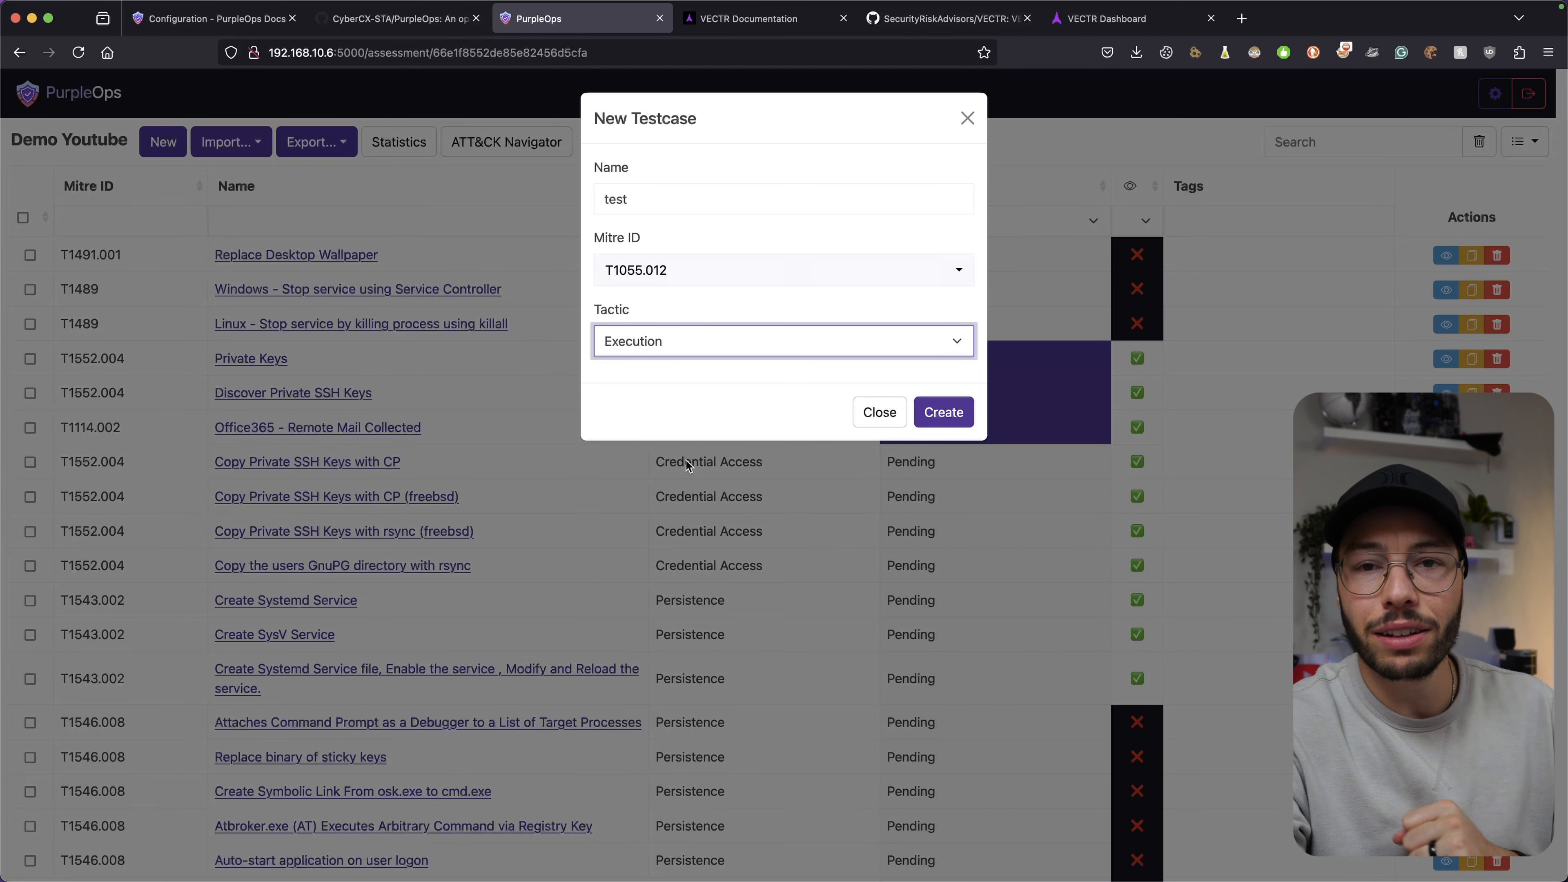
{"action": "left_click", "coordinate": [945, 417]}
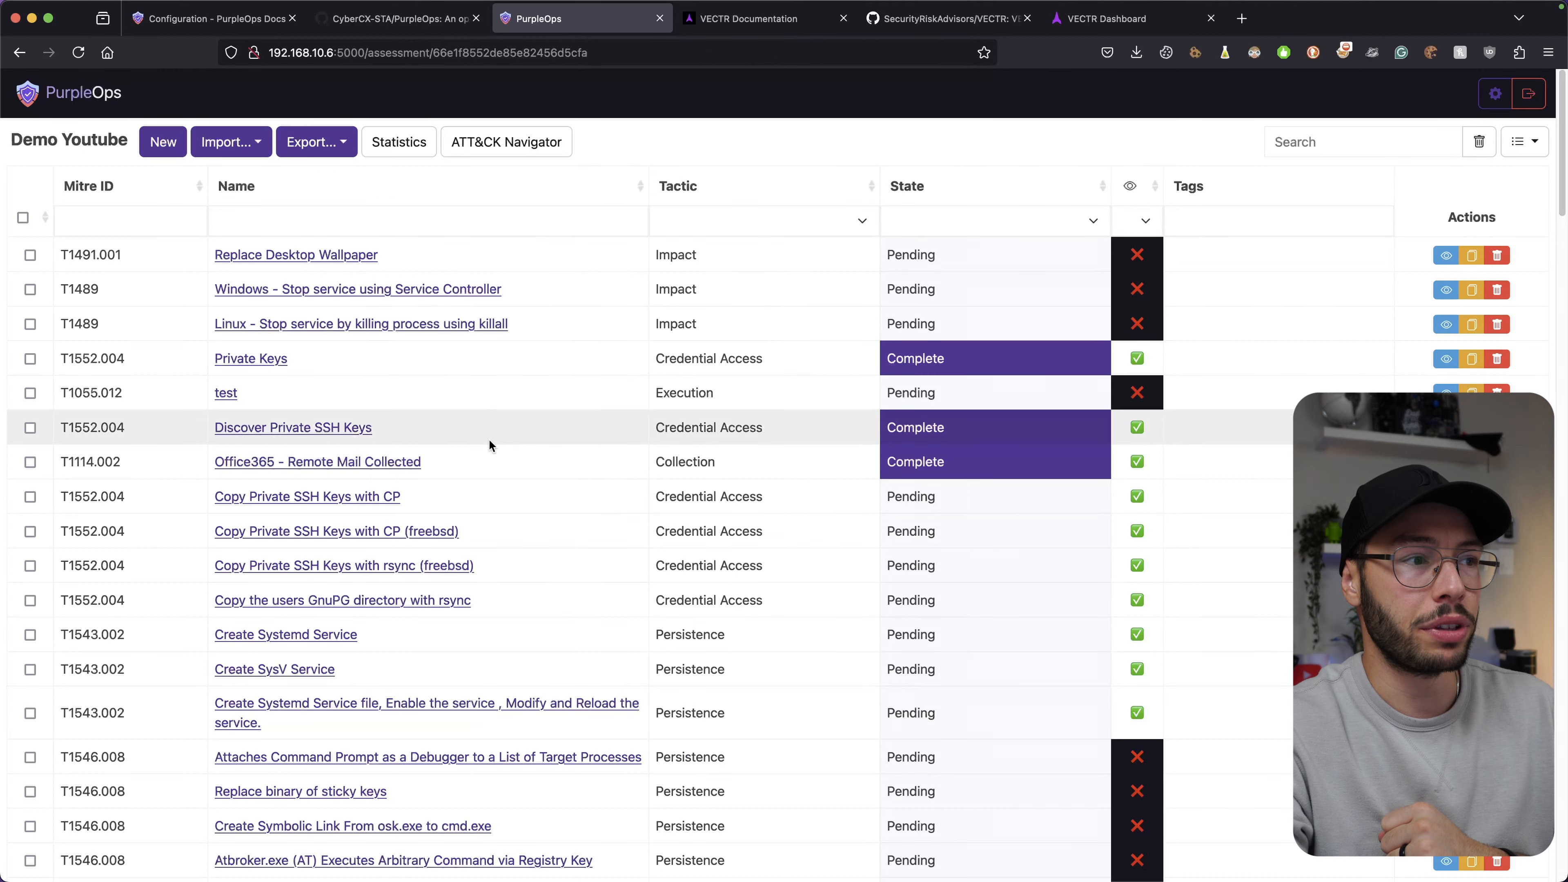
{"action": "left_click", "coordinate": [227, 393]}
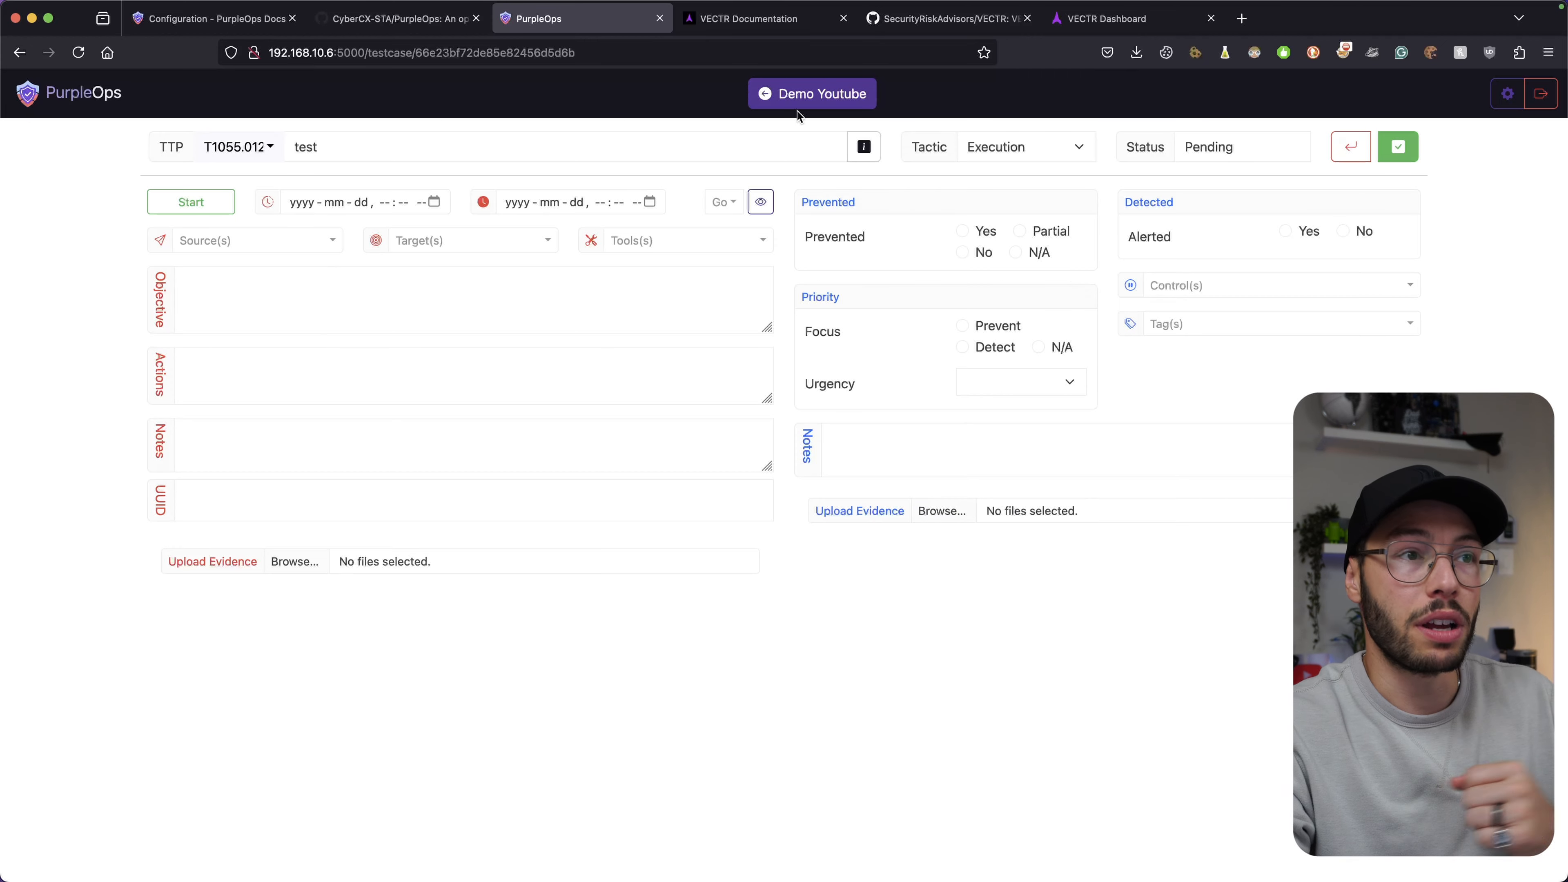
Return to the Demo Youtube testcase list and glance at its Import options.
{"action": "left_click", "coordinate": [788, 98]}
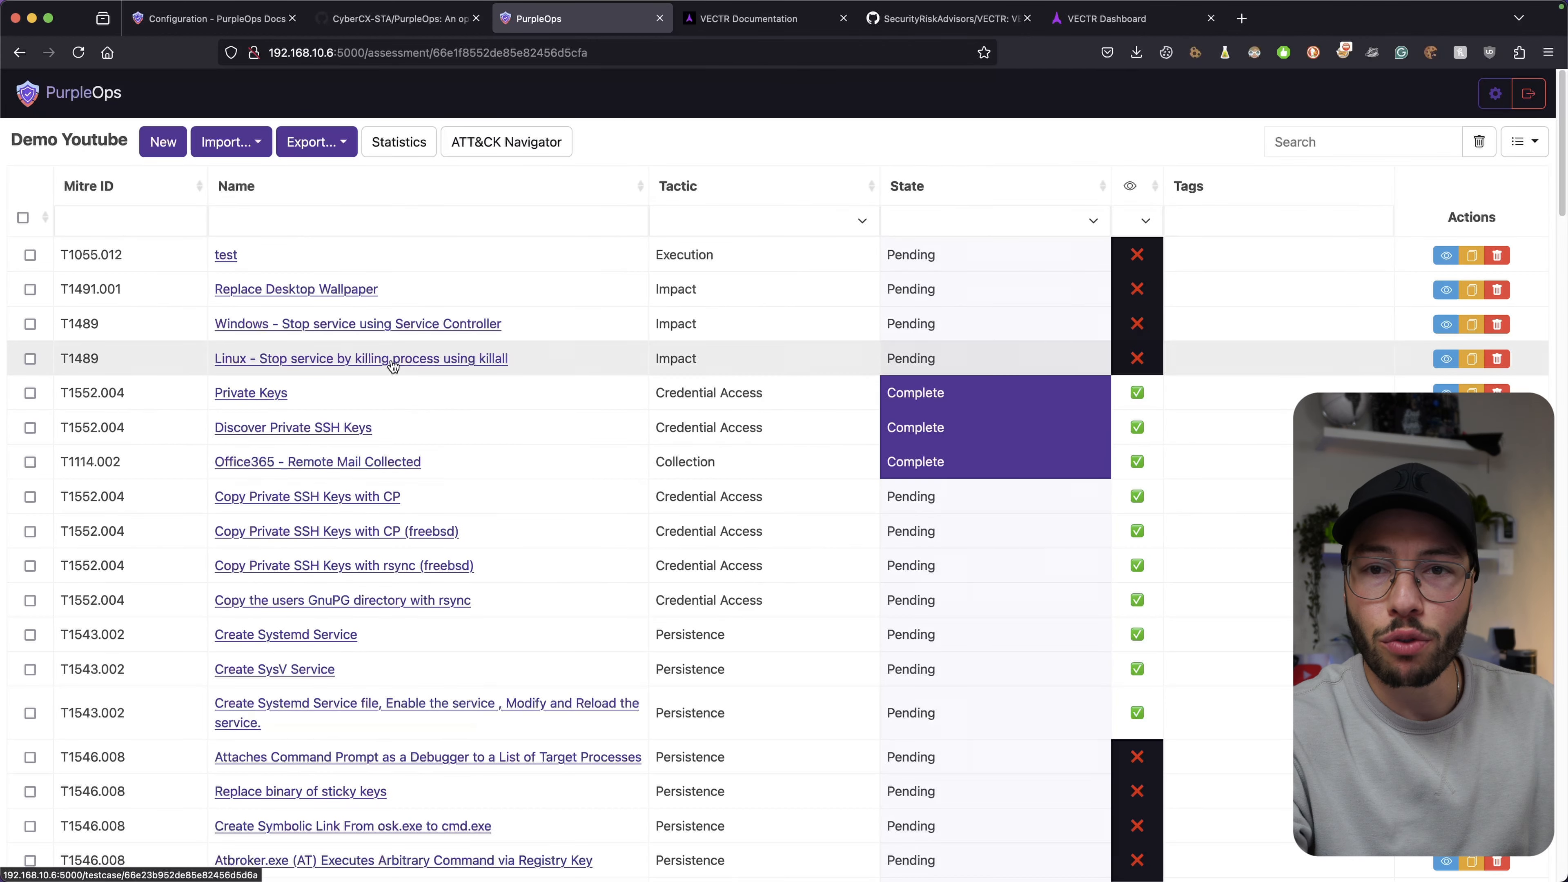
{"action": "left_click", "coordinate": [231, 144]}
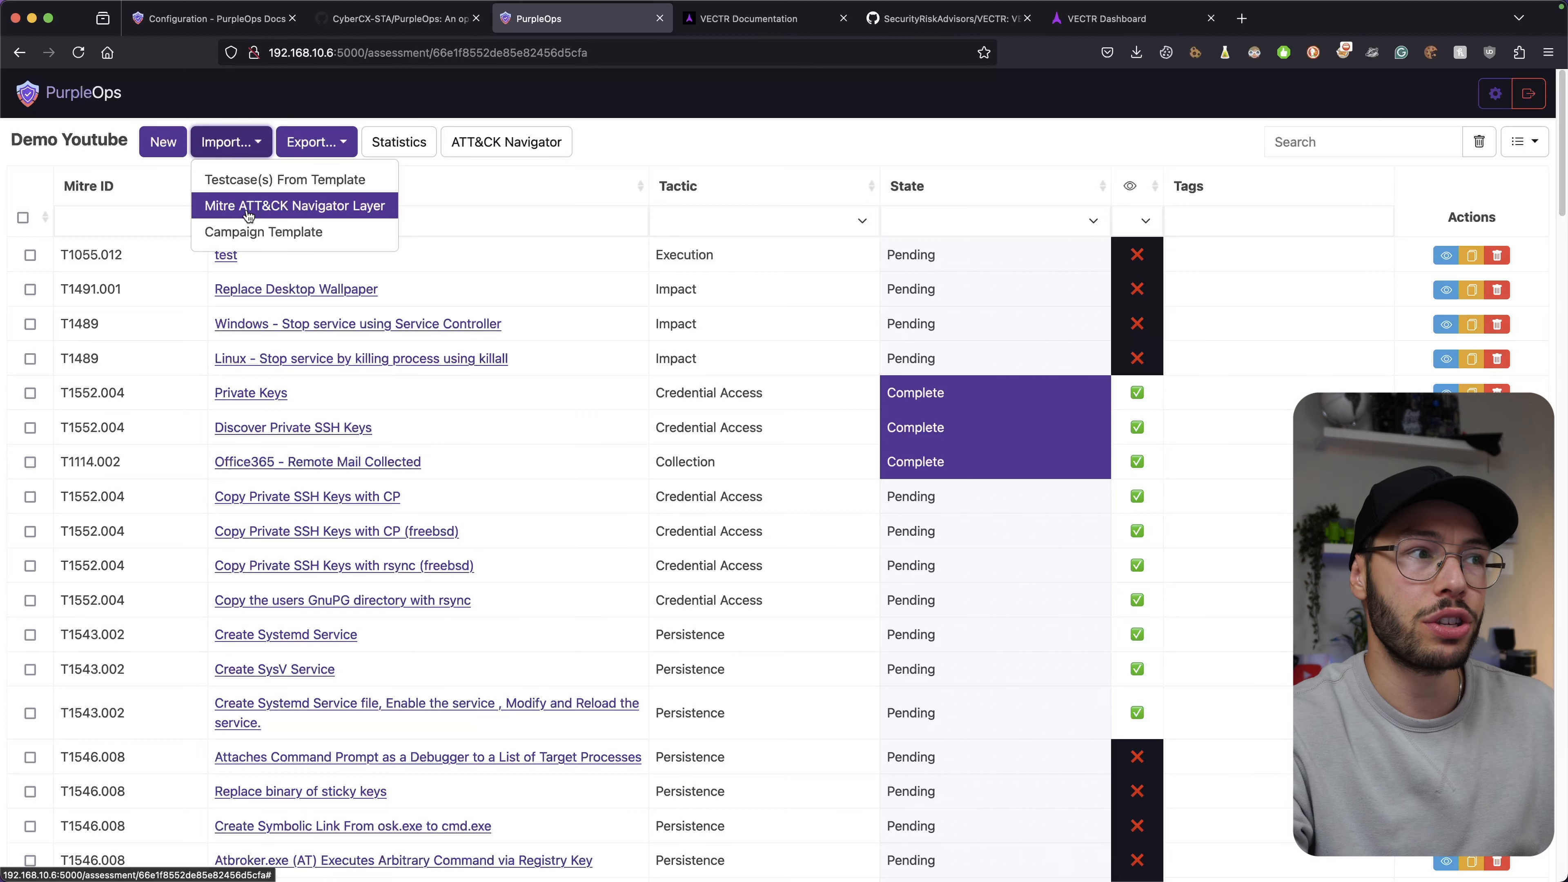
{"action": "left_click", "coordinate": [822, 133]}
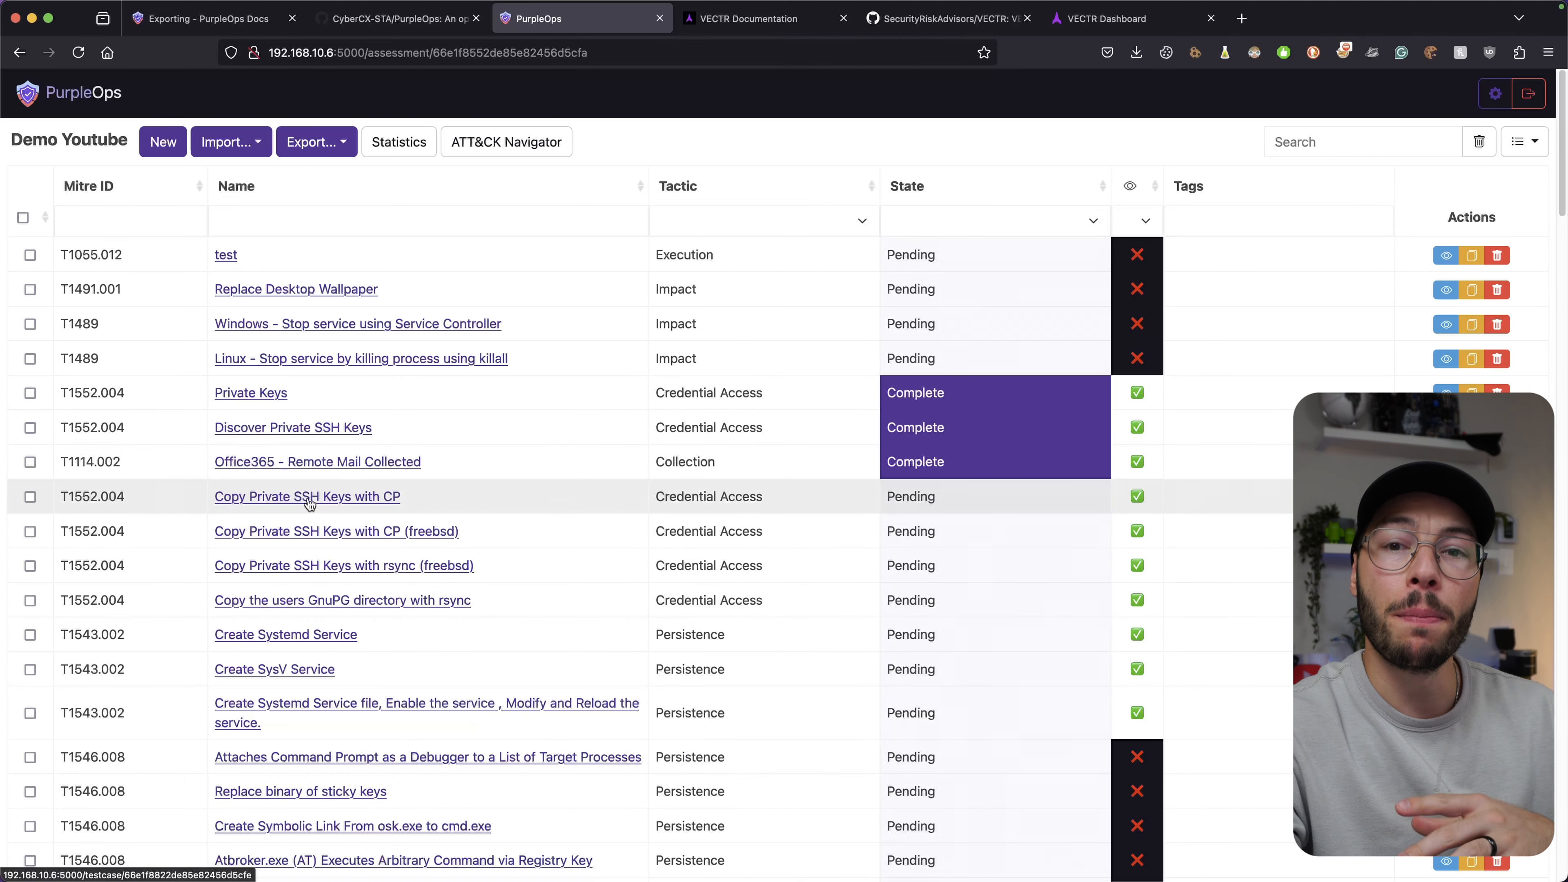
Read the Exporting docs, then show Demo Youtube's export options from JSON/CSV to Entire Assessment.
{"action": "left_click", "coordinate": [204, 19]}
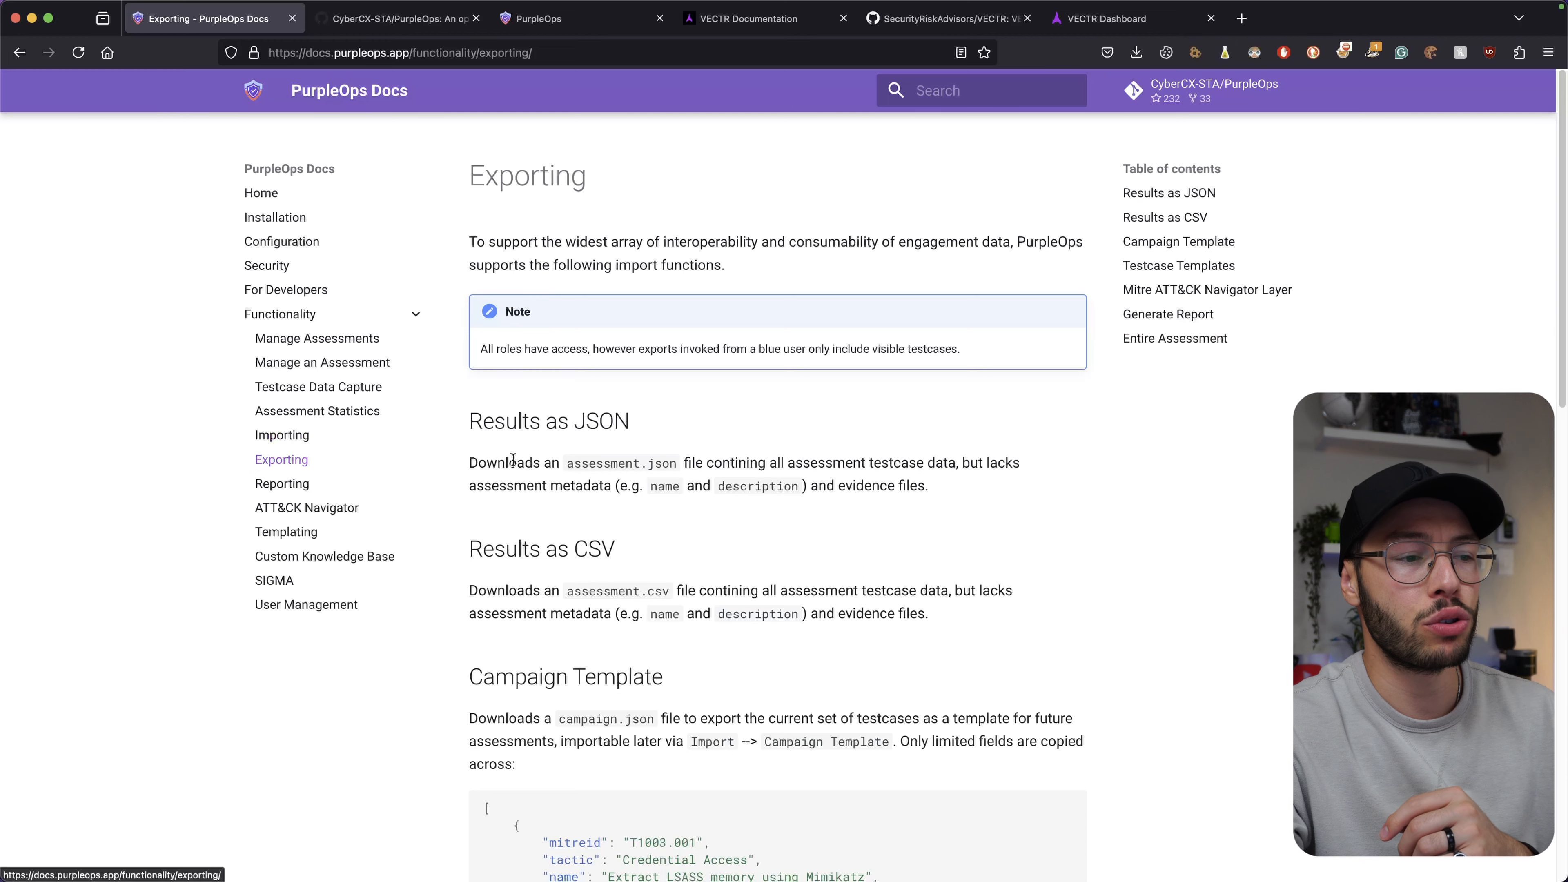
{"action": "scroll", "coordinate": [512, 460], "scroll_direction": "down", "scroll_amount": 5}
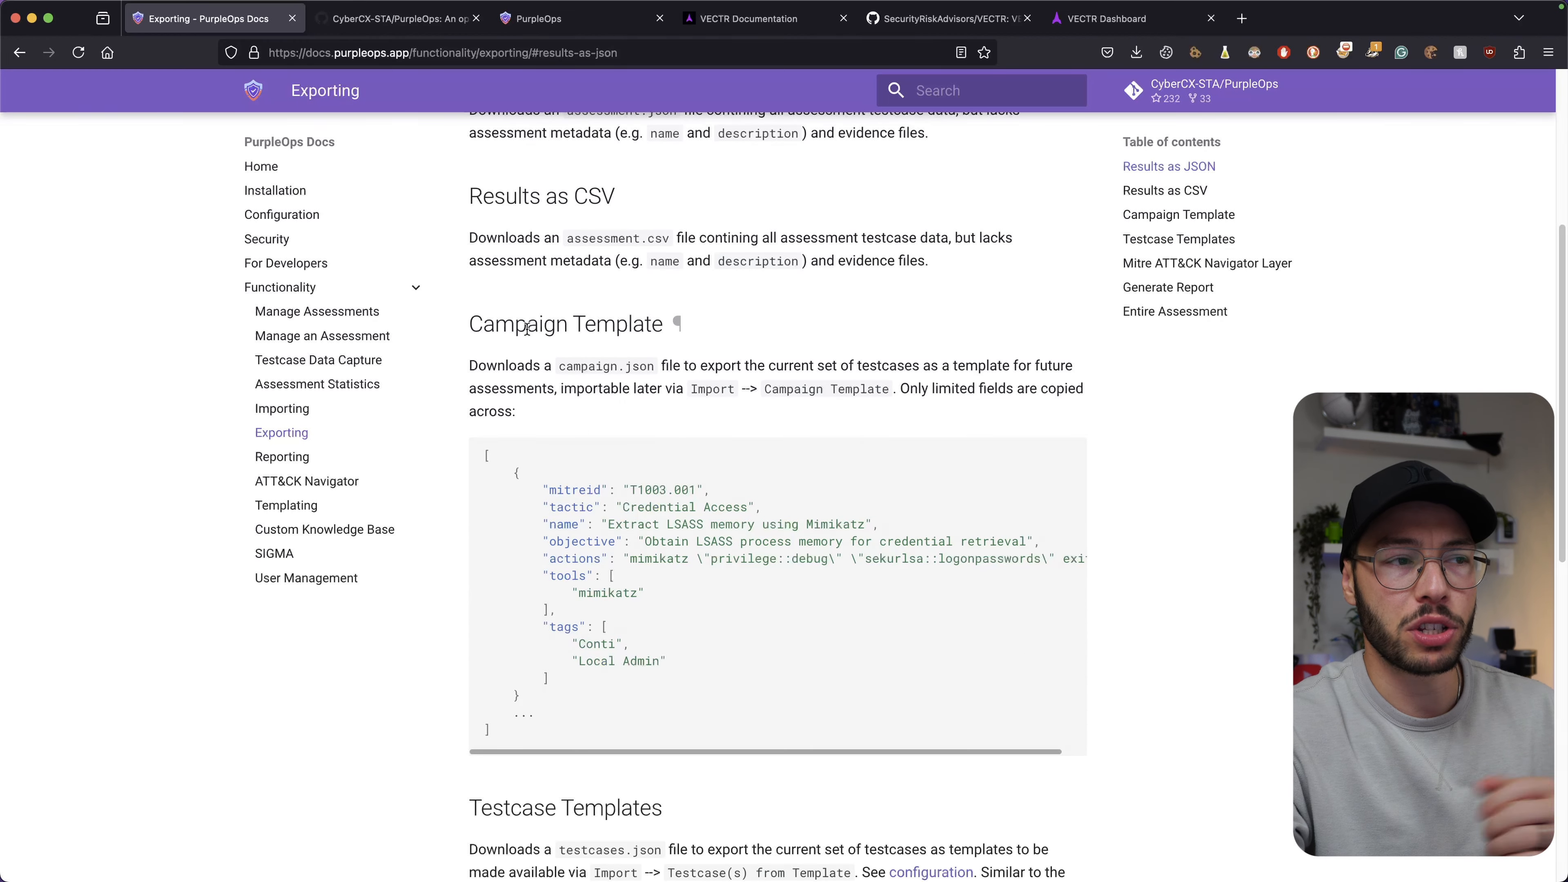
{"action": "left_click", "coordinate": [566, 31]}
{"action": "left_click", "coordinate": [316, 141]}
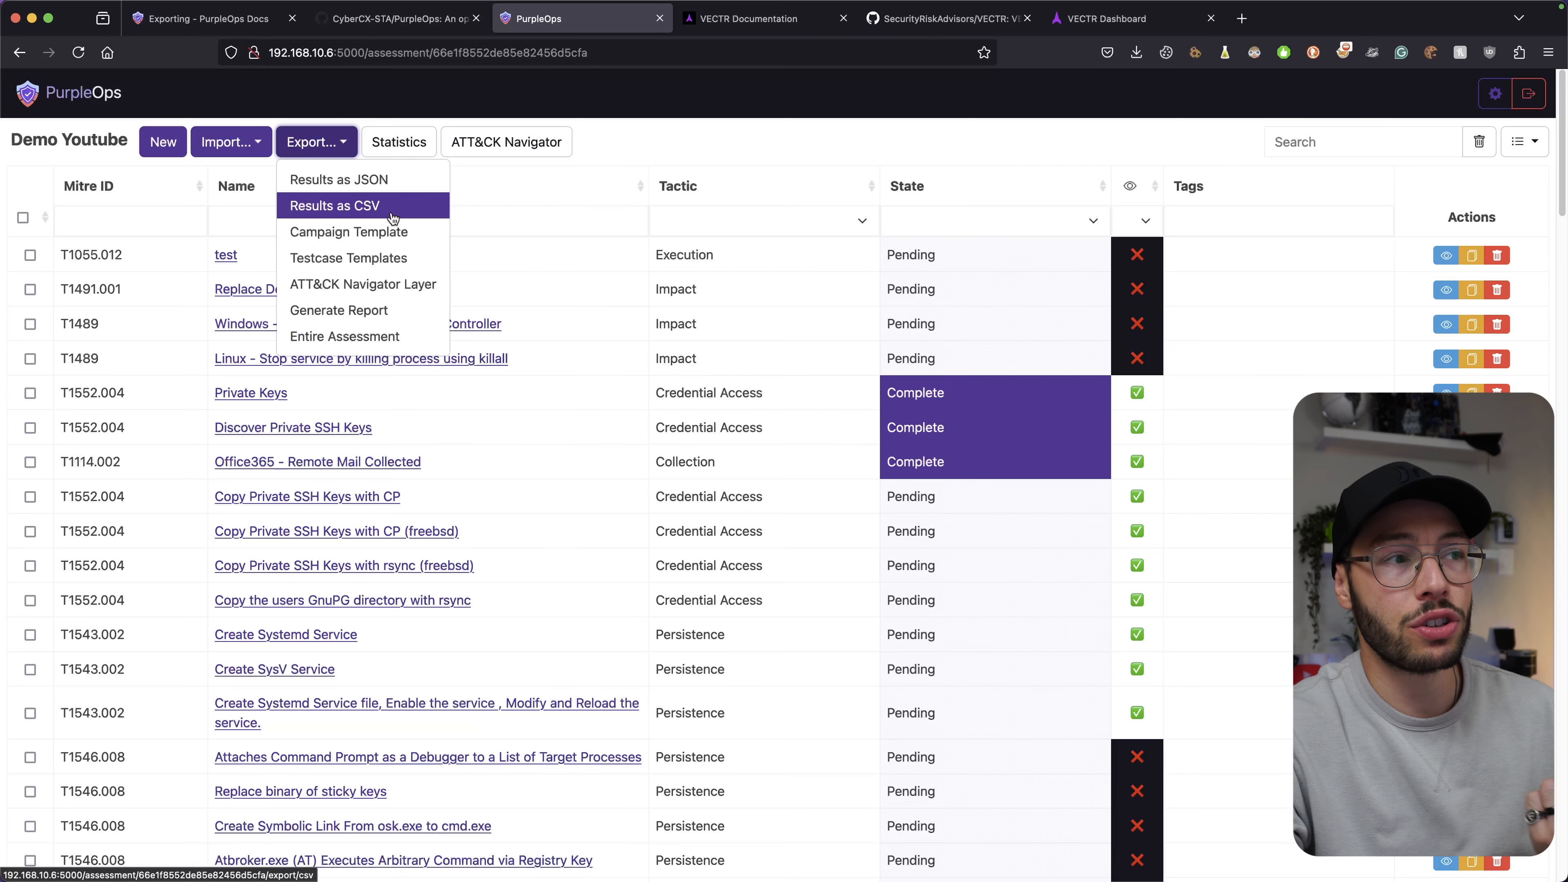
Compare the Import and Export menus, then view Stats: 66.7% Prevented, 33.3% Missed.
{"action": "left_click", "coordinate": [263, 144]}
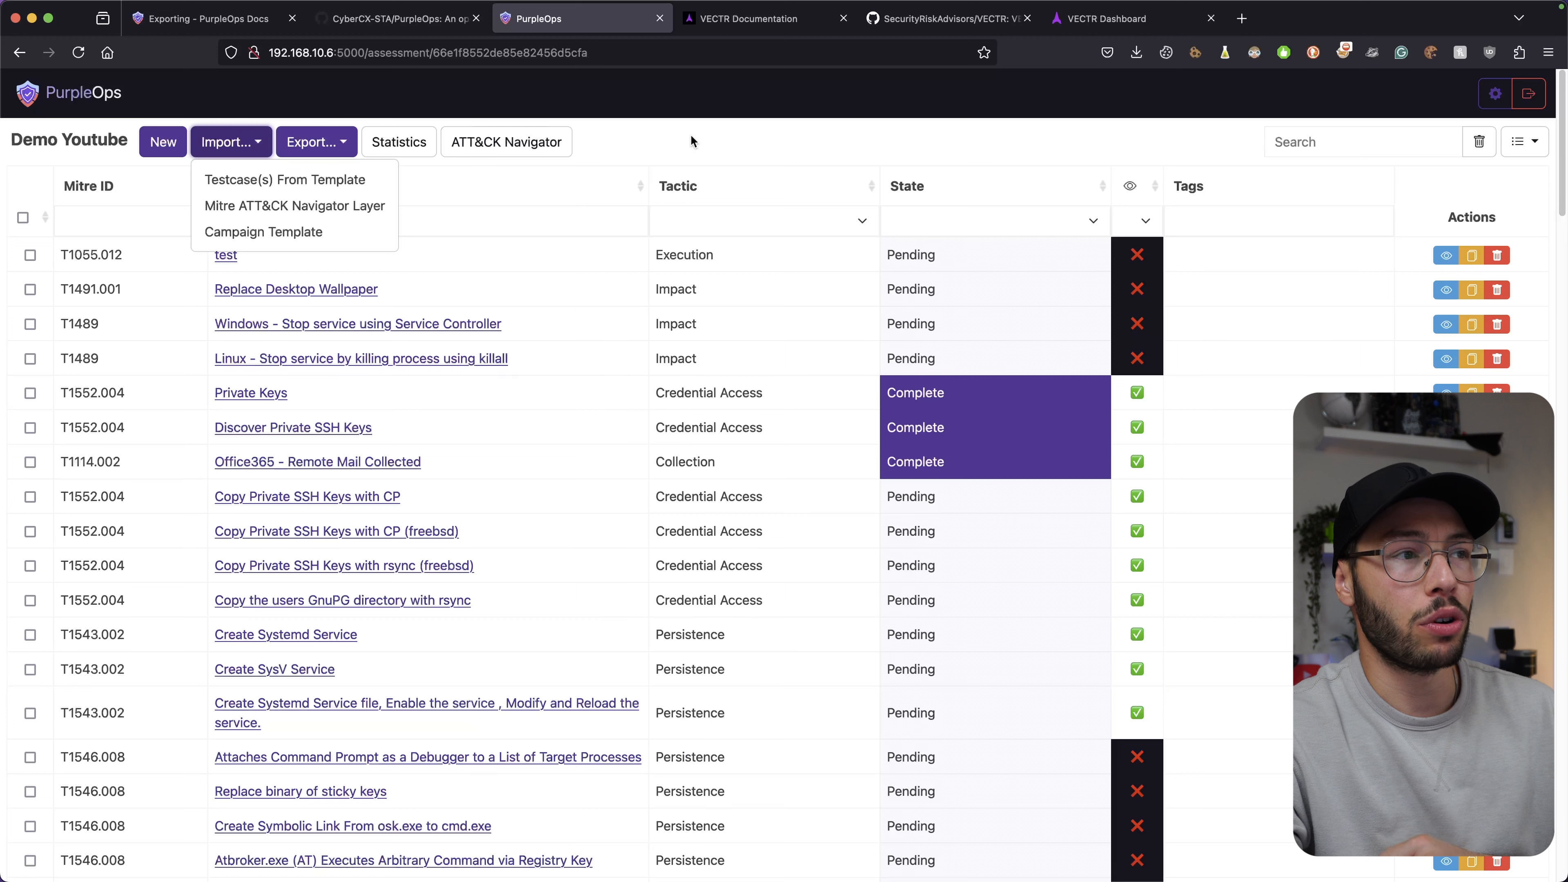
{"action": "left_click", "coordinate": [322, 143]}
{"action": "left_click", "coordinate": [399, 142]}
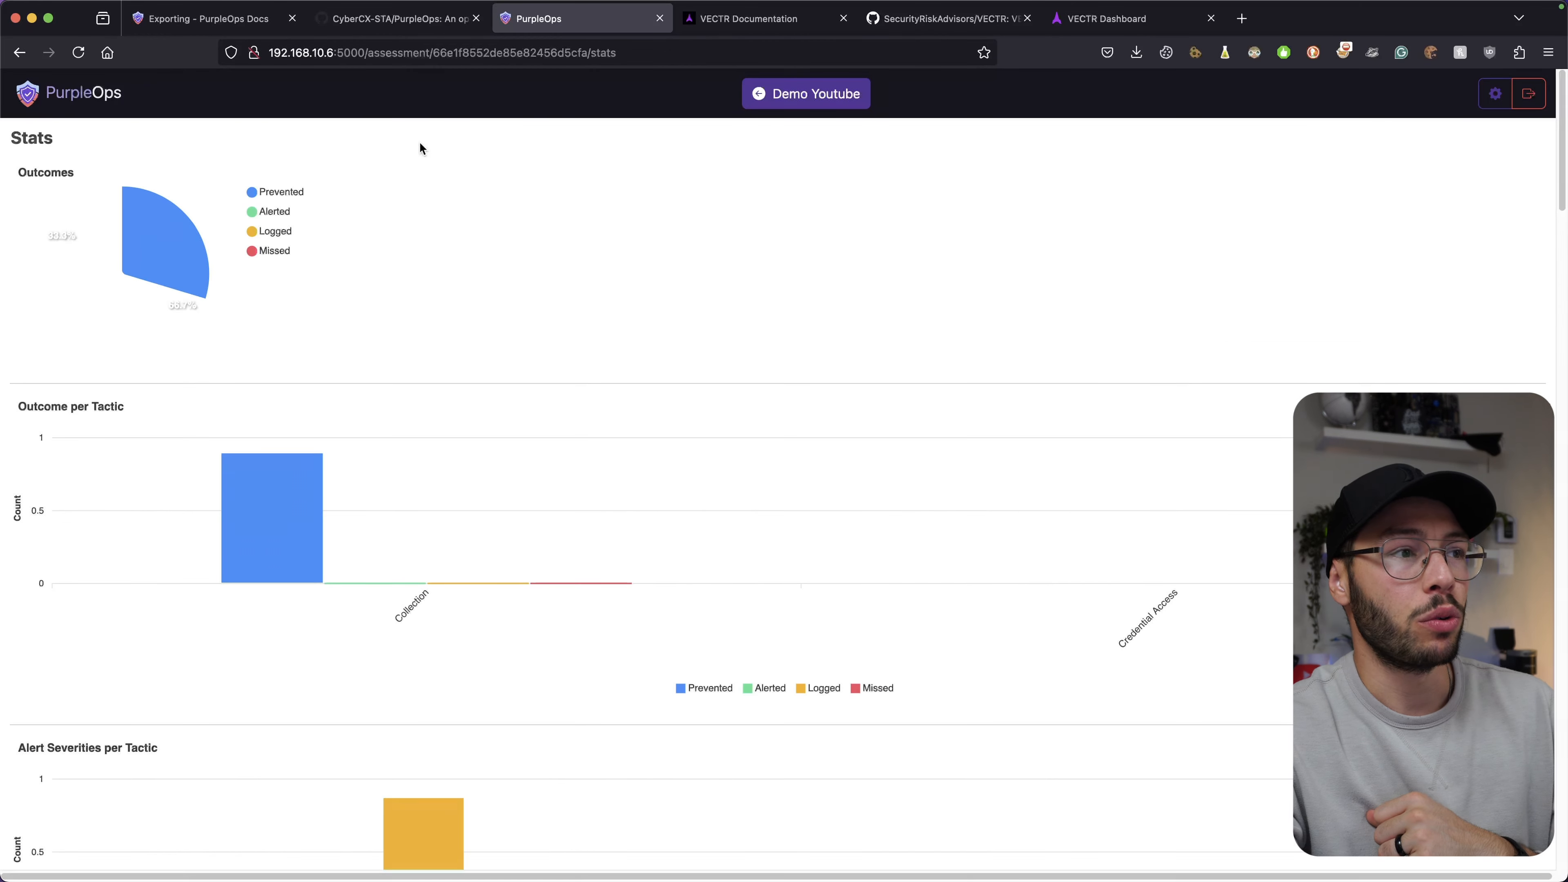
{"action": "scroll", "coordinate": [381, 241], "scroll_direction": "down", "scroll_amount": 1}
{"action": "scroll", "coordinate": [380, 246], "scroll_direction": "up", "scroll_amount": 1}
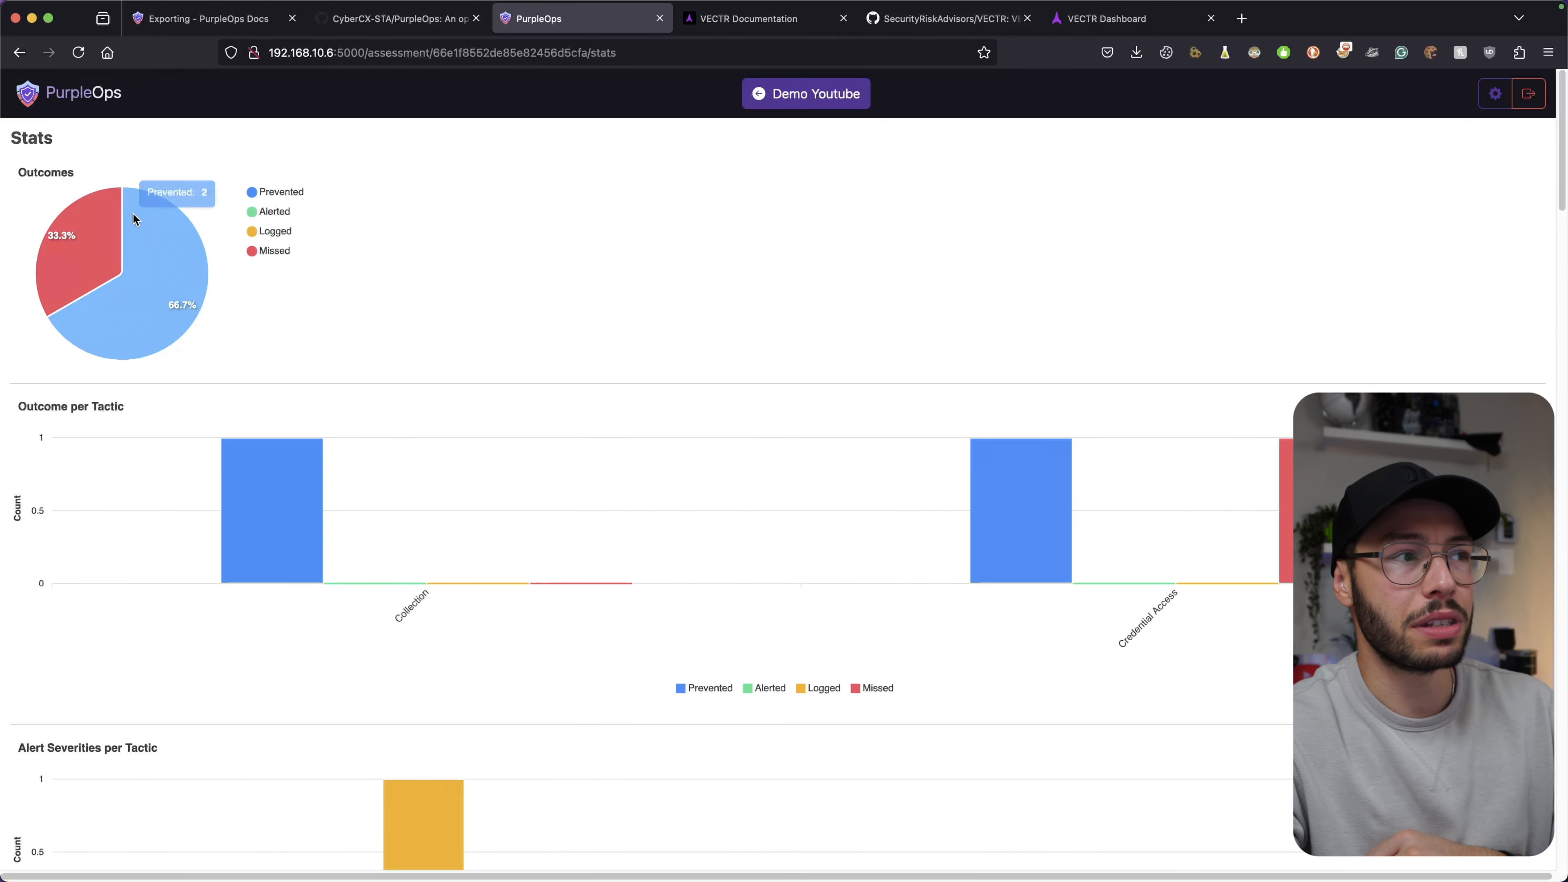
{"action": "left_click", "coordinate": [1073, 35]}
Scroll VECTR's Assessment Performance report to the 58.57% resilience metric and campaign success rates.
{"action": "left_click", "coordinate": [1461, 260]}
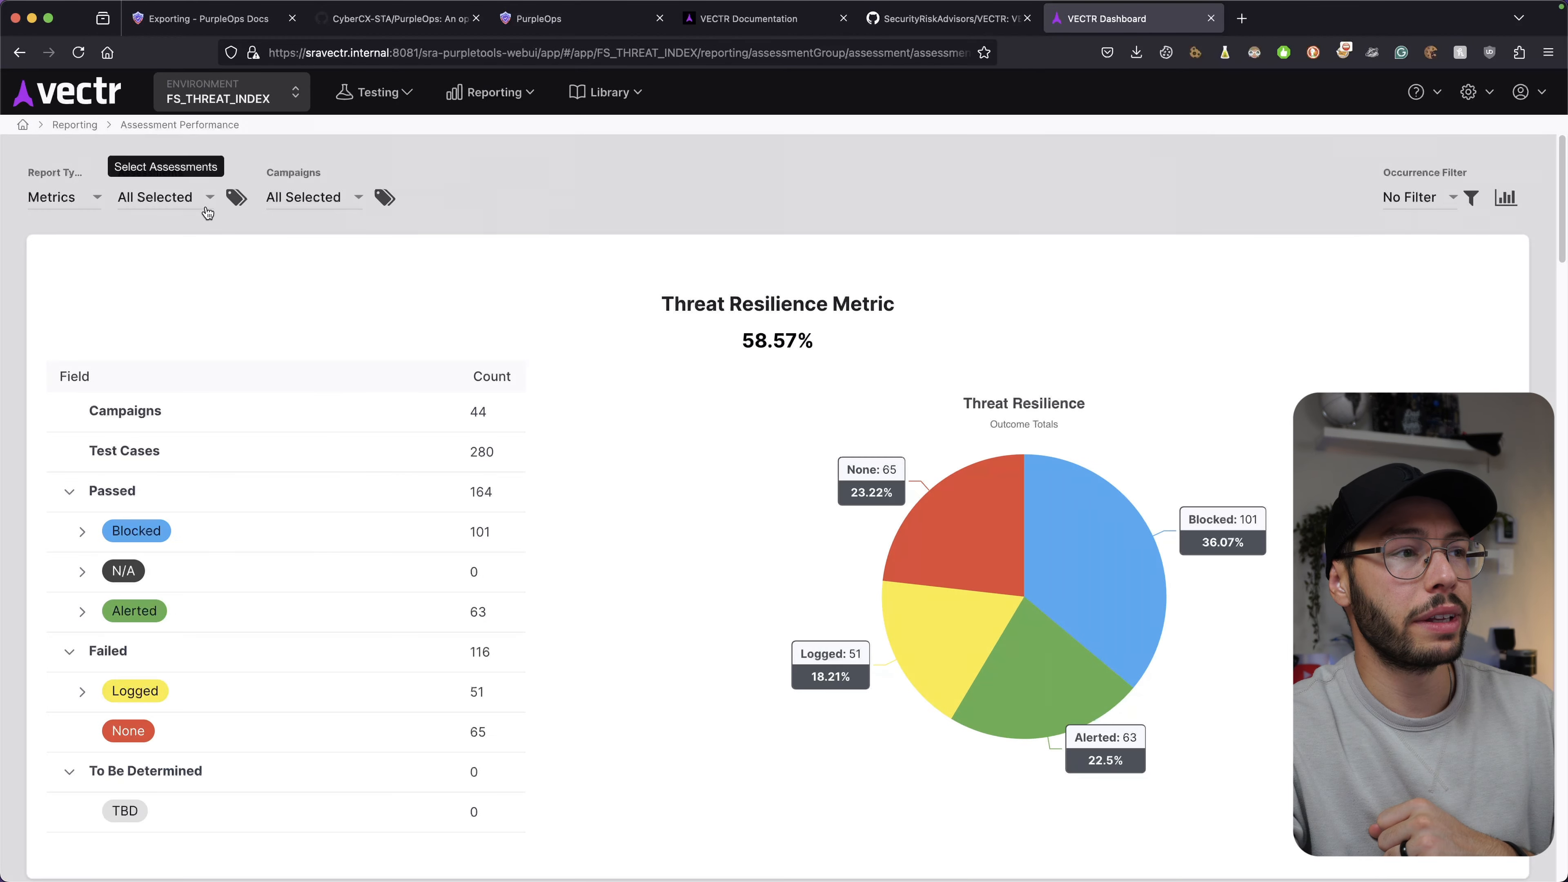
{"action": "scroll", "coordinate": [829, 223], "scroll_direction": "down", "scroll_amount": 5}
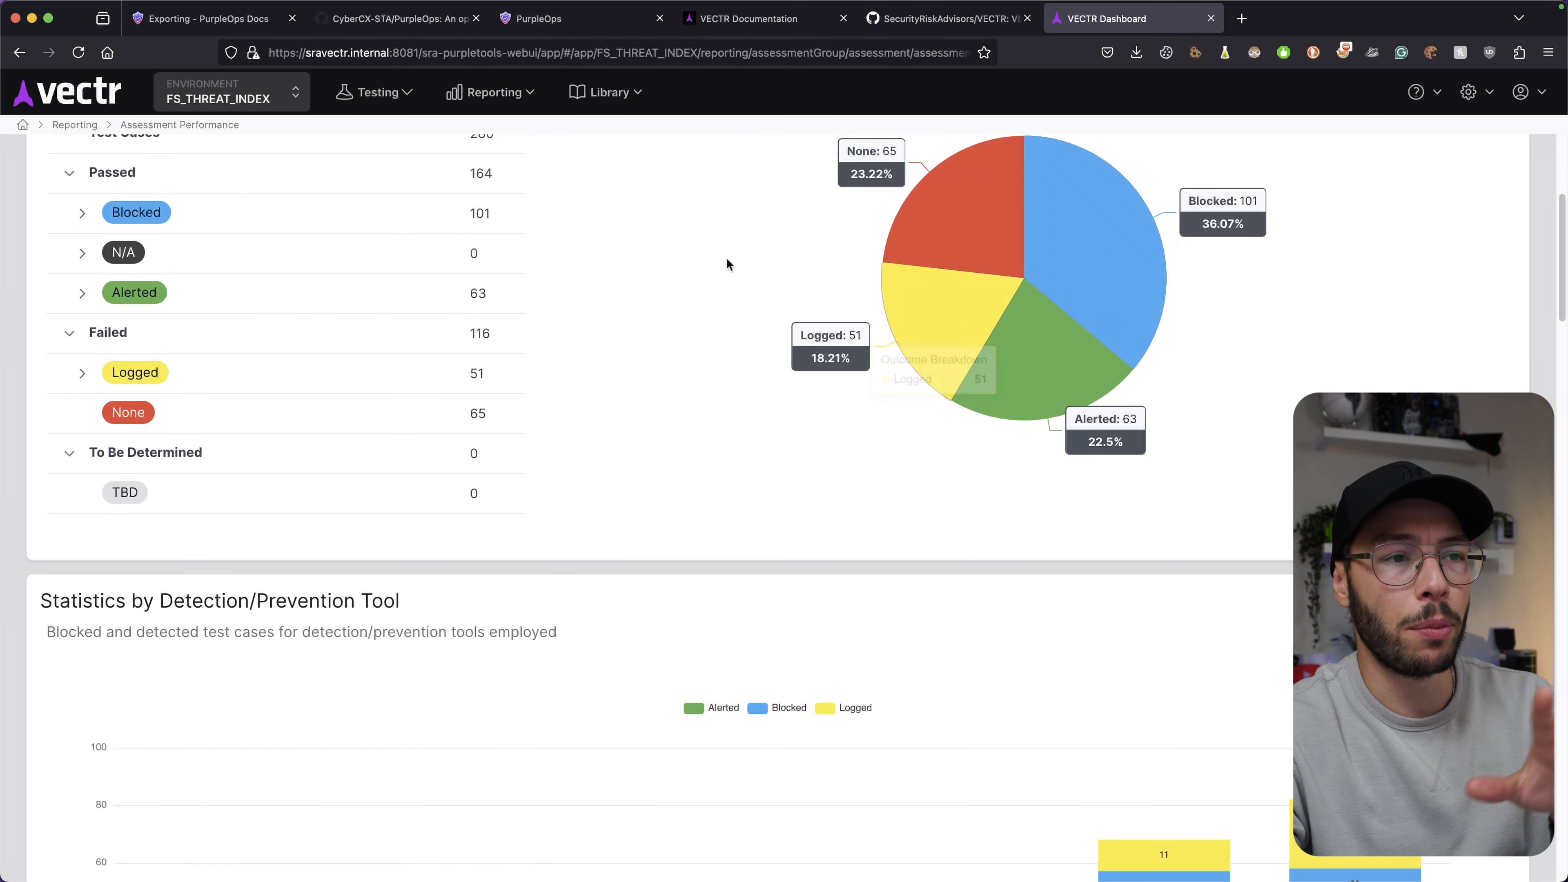
{"action": "scroll", "coordinate": [724, 315], "scroll_direction": "down", "scroll_amount": 8}
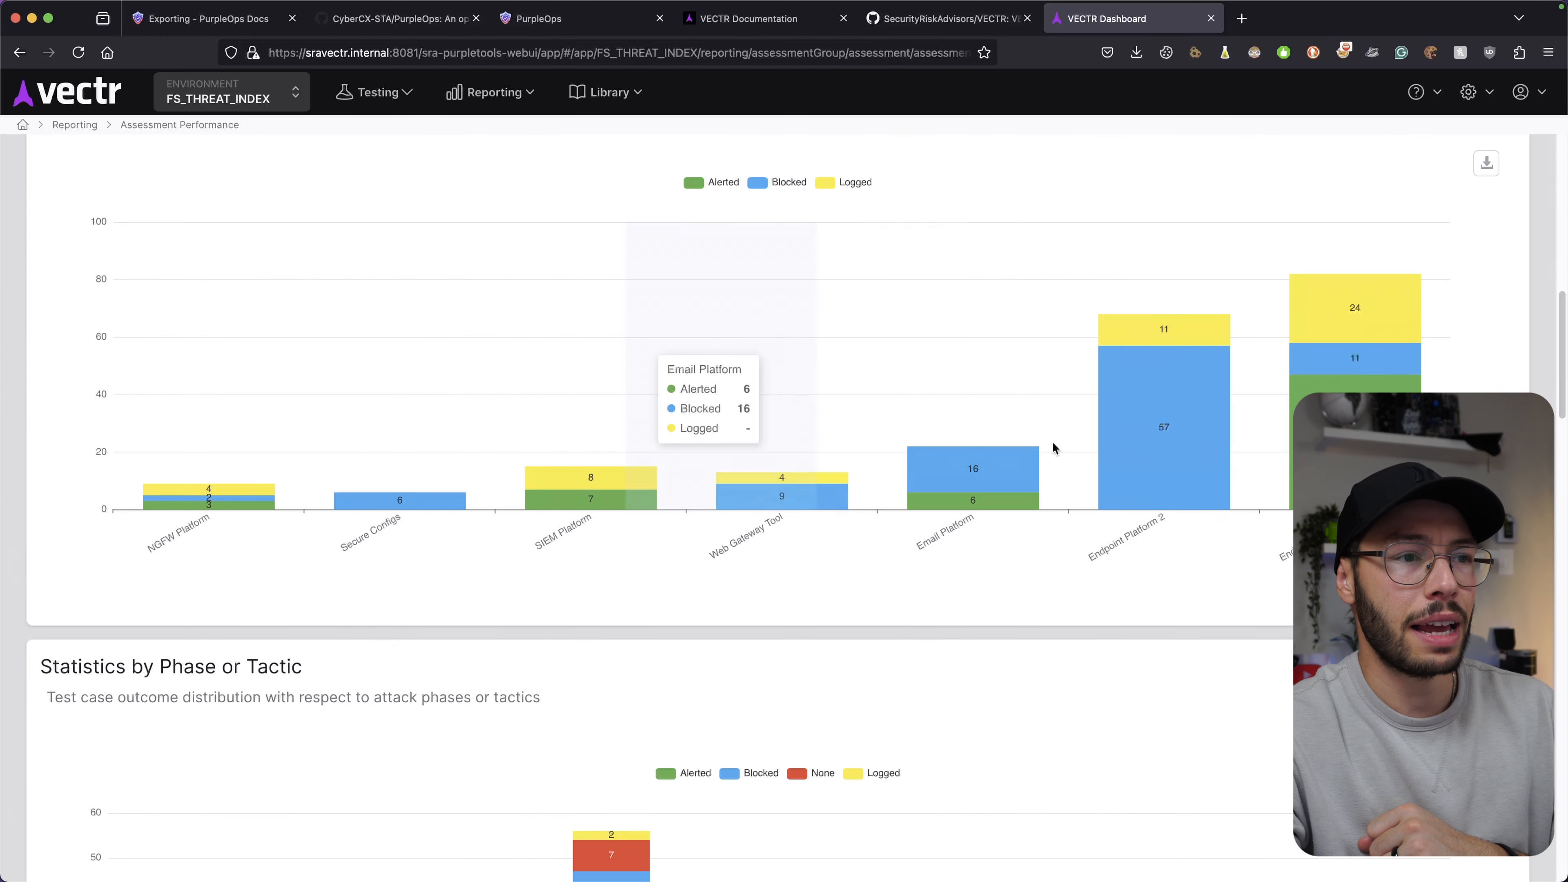
{"action": "scroll", "coordinate": [801, 426], "scroll_direction": "up", "scroll_amount": 2}
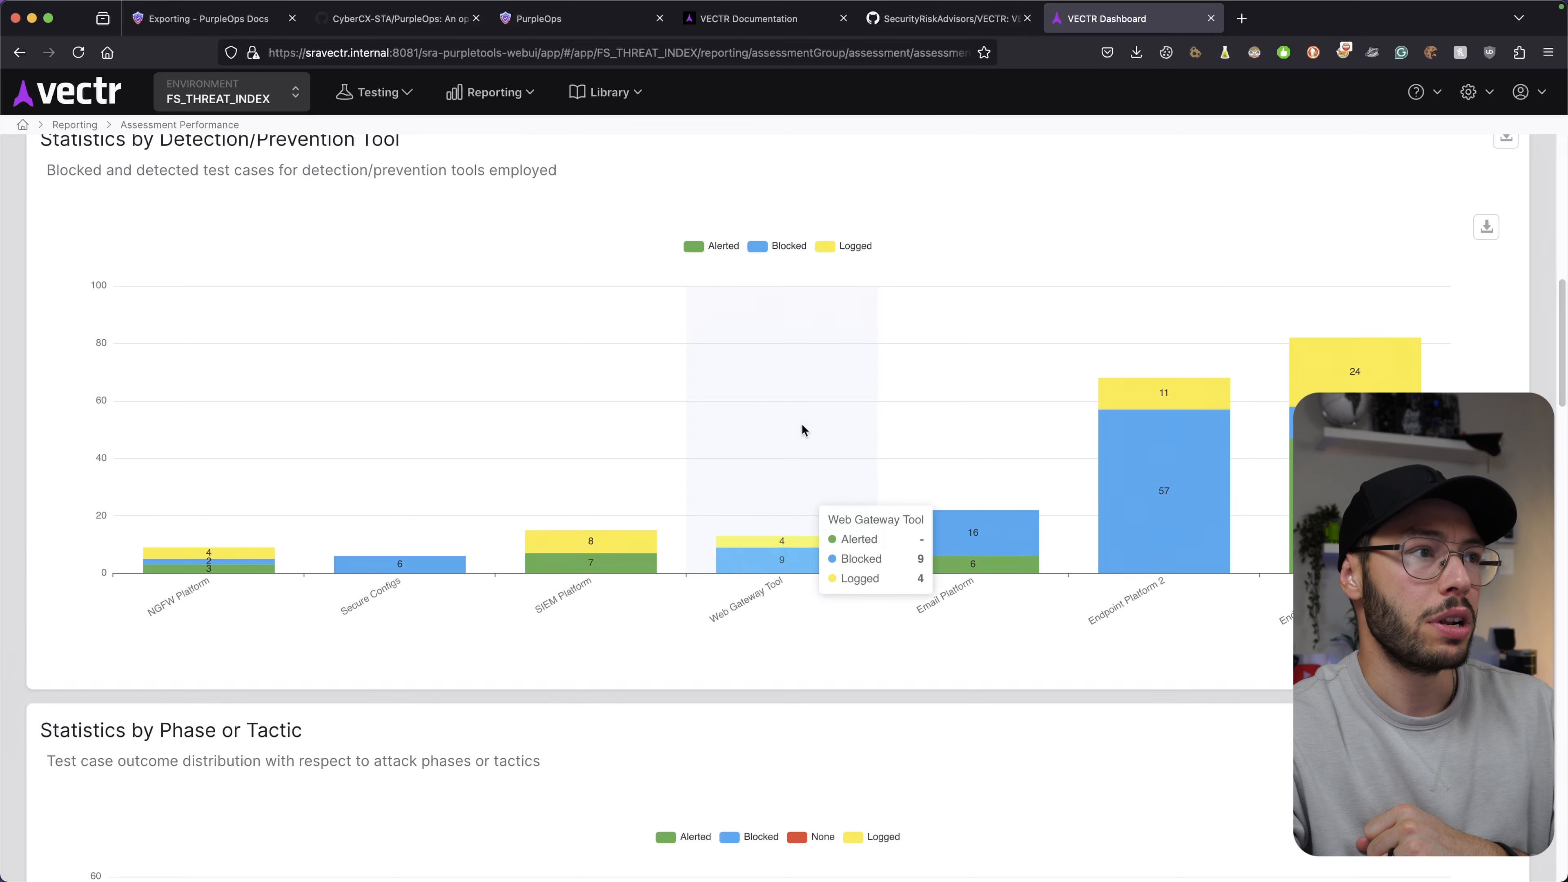
{"action": "scroll", "coordinate": [801, 427], "scroll_direction": "up", "scroll_amount": 3}
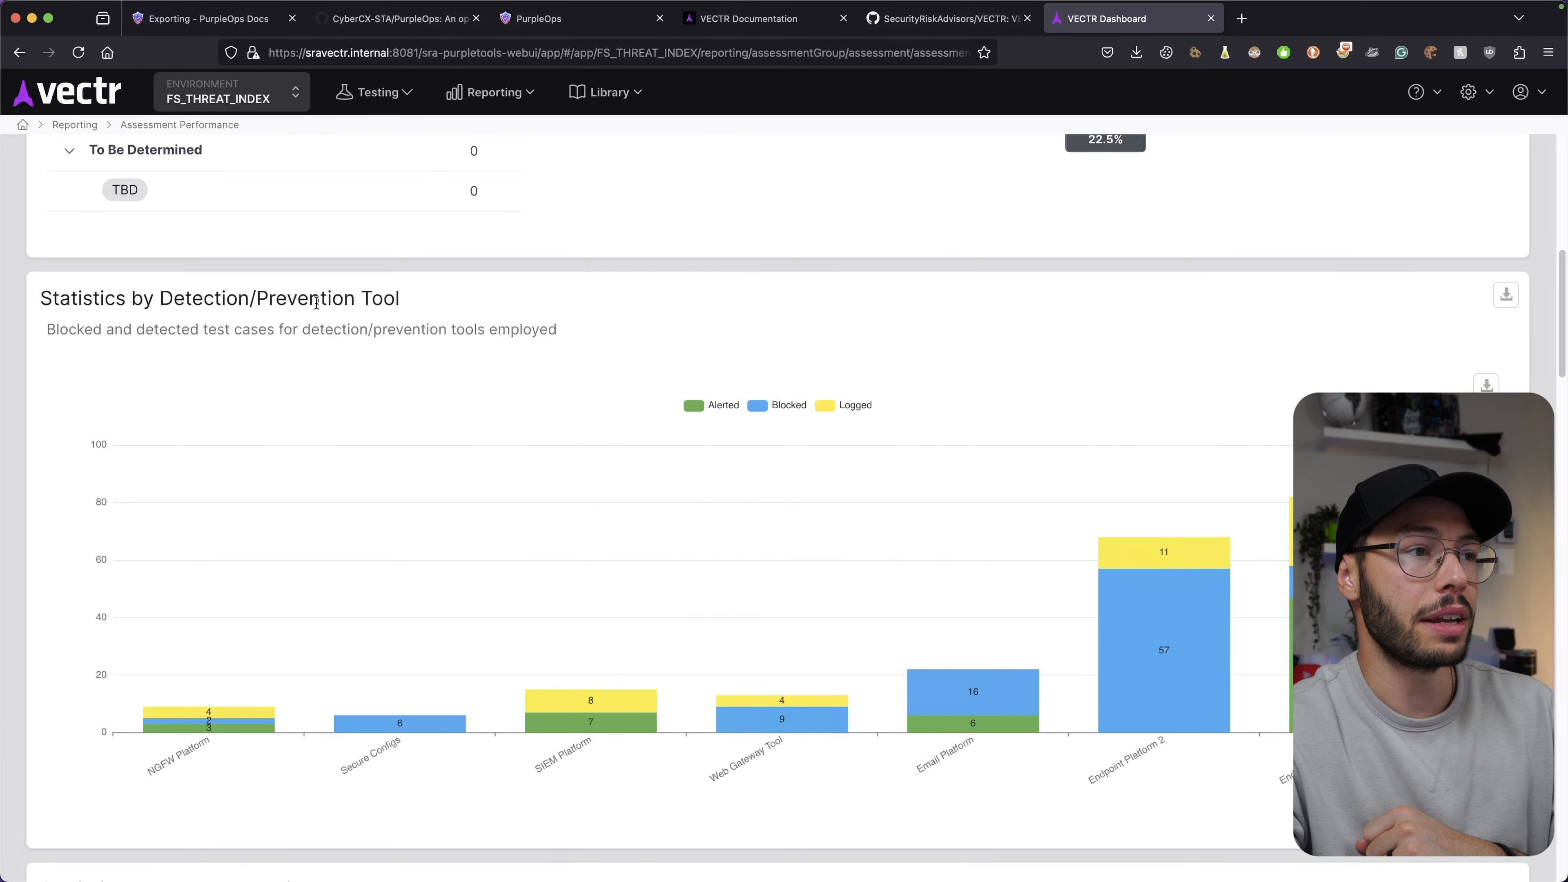
{"action": "scroll", "coordinate": [449, 309], "scroll_direction": "down", "scroll_amount": 13}
{"action": "scroll", "coordinate": [142, 369], "scroll_direction": "up", "scroll_amount": 5}
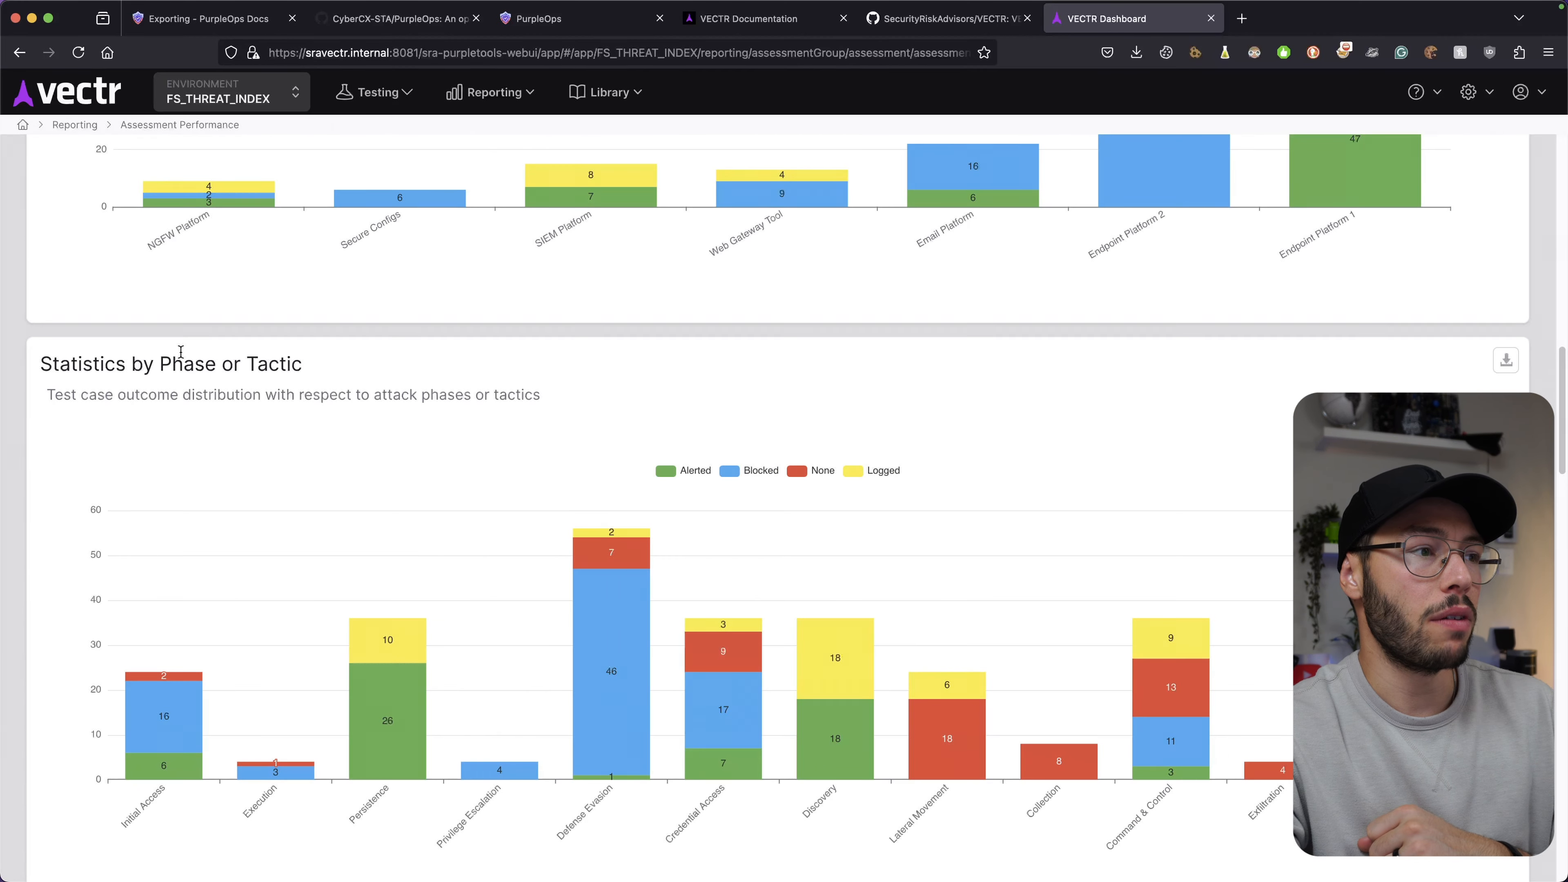
{"action": "scroll", "coordinate": [350, 375], "scroll_direction": "down", "scroll_amount": 13}
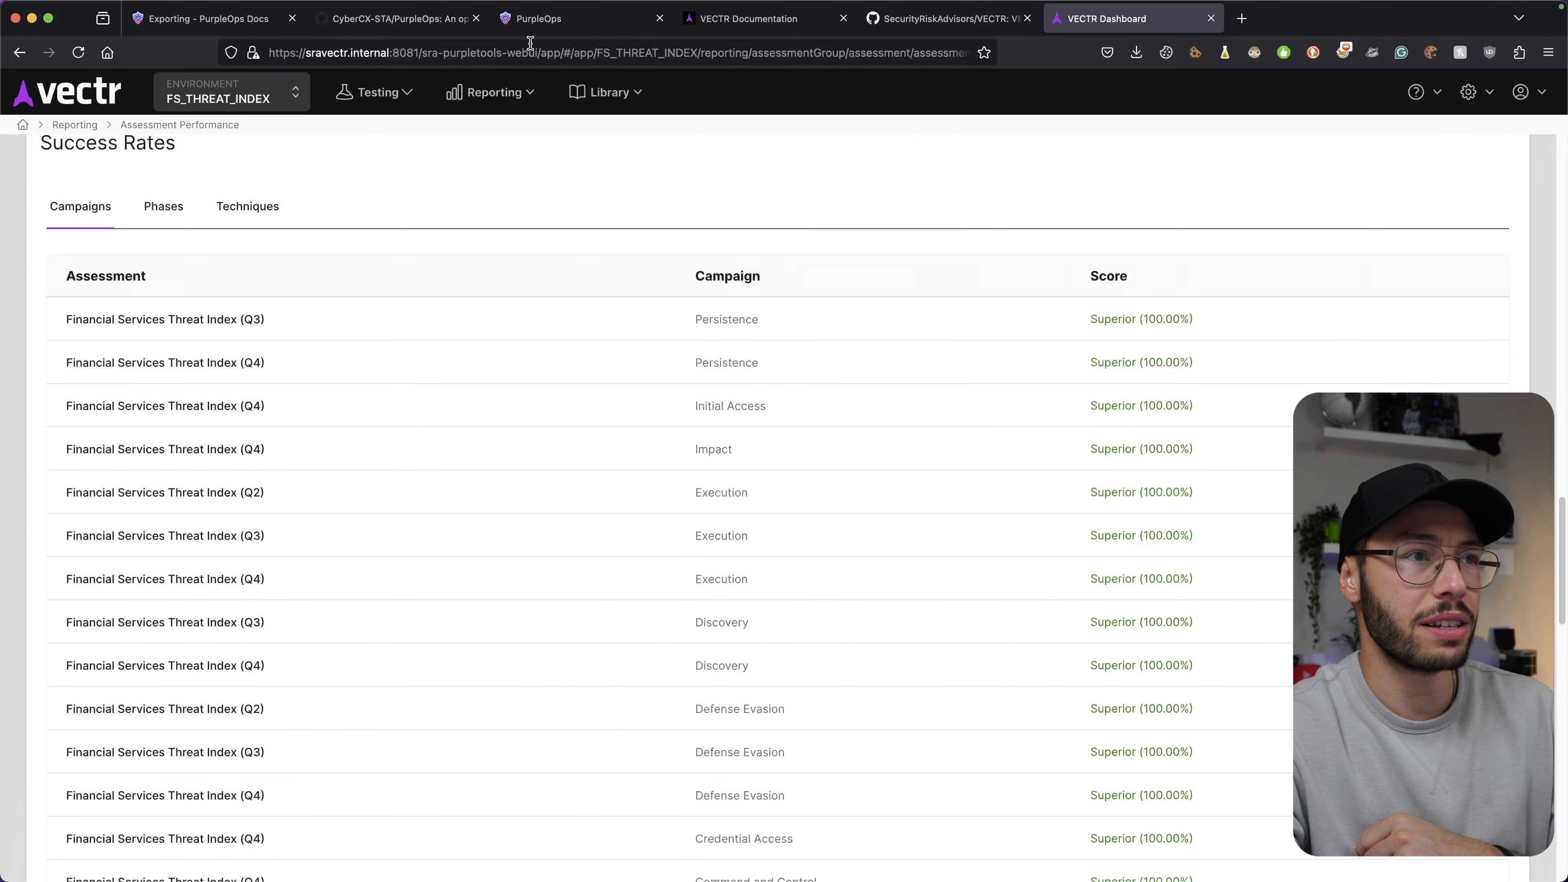
{"action": "left_click", "coordinate": [543, 18]}
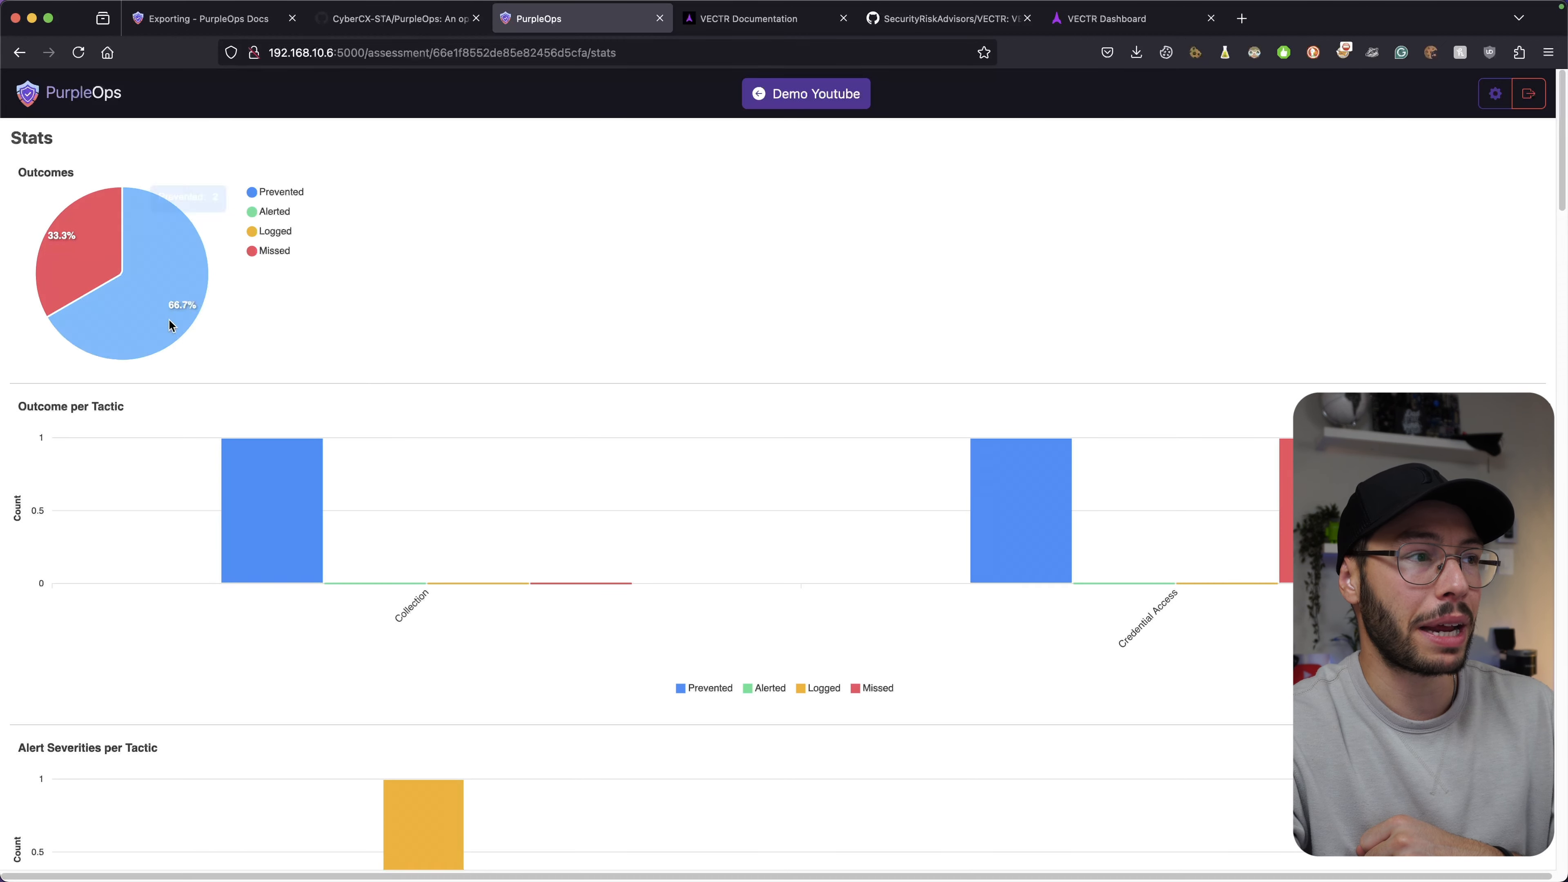
Scroll through Demo Youtube's outcome and per-tactic charts, then return to its testcase table.
{"action": "scroll", "coordinate": [566, 285], "scroll_direction": "down", "scroll_amount": 3}
{"action": "scroll", "coordinate": [566, 286], "scroll_direction": "down", "scroll_amount": 3}
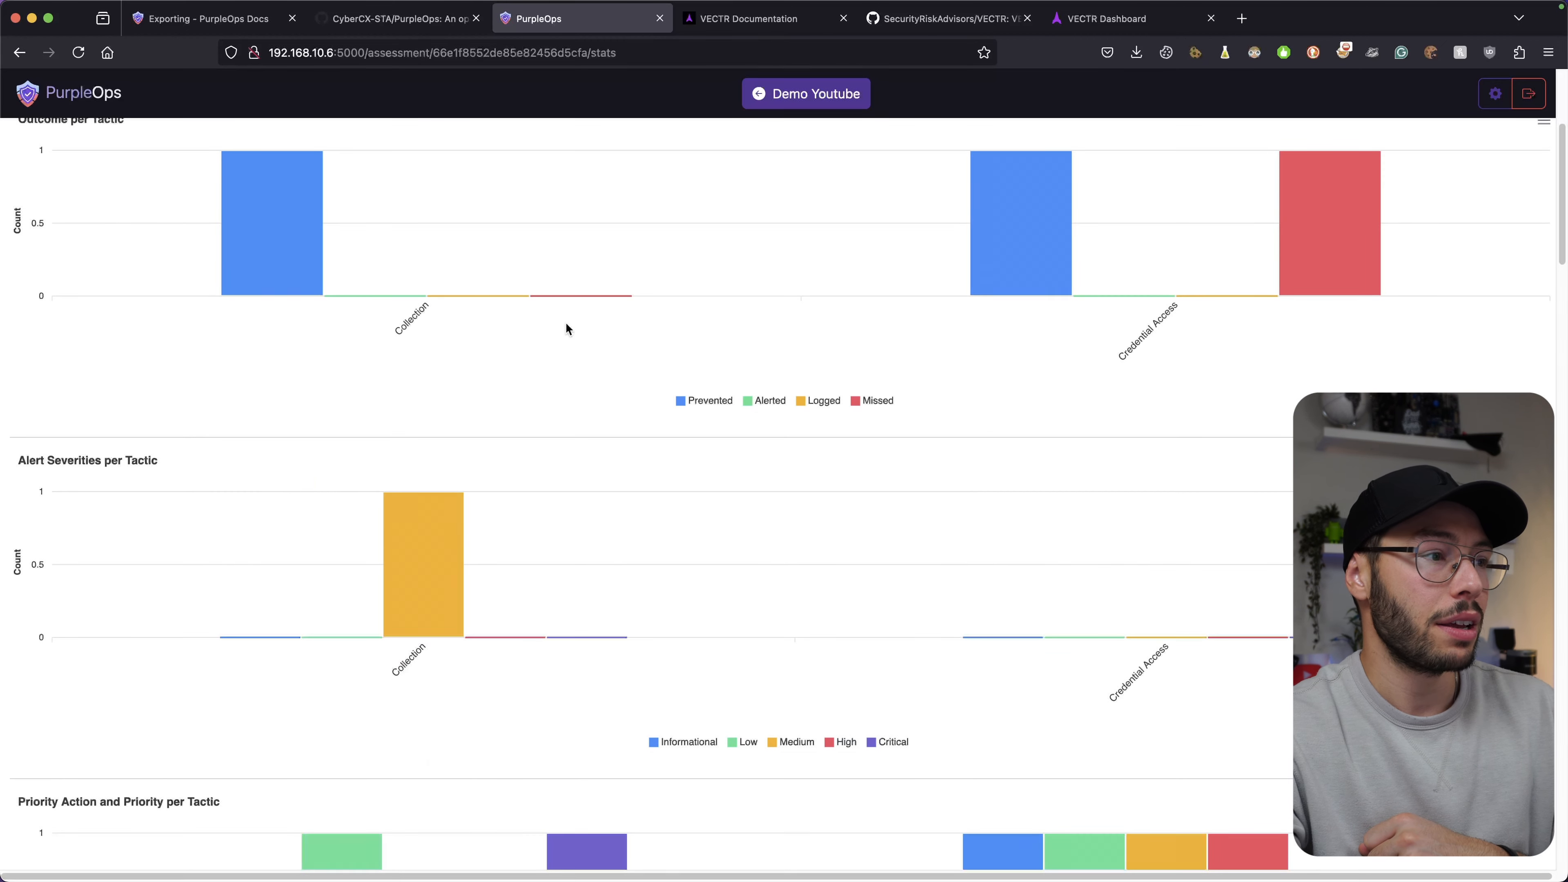
{"action": "scroll", "coordinate": [350, 454], "scroll_direction": "down", "scroll_amount": 2}
{"action": "scroll", "coordinate": [218, 467], "scroll_direction": "down", "scroll_amount": 14}
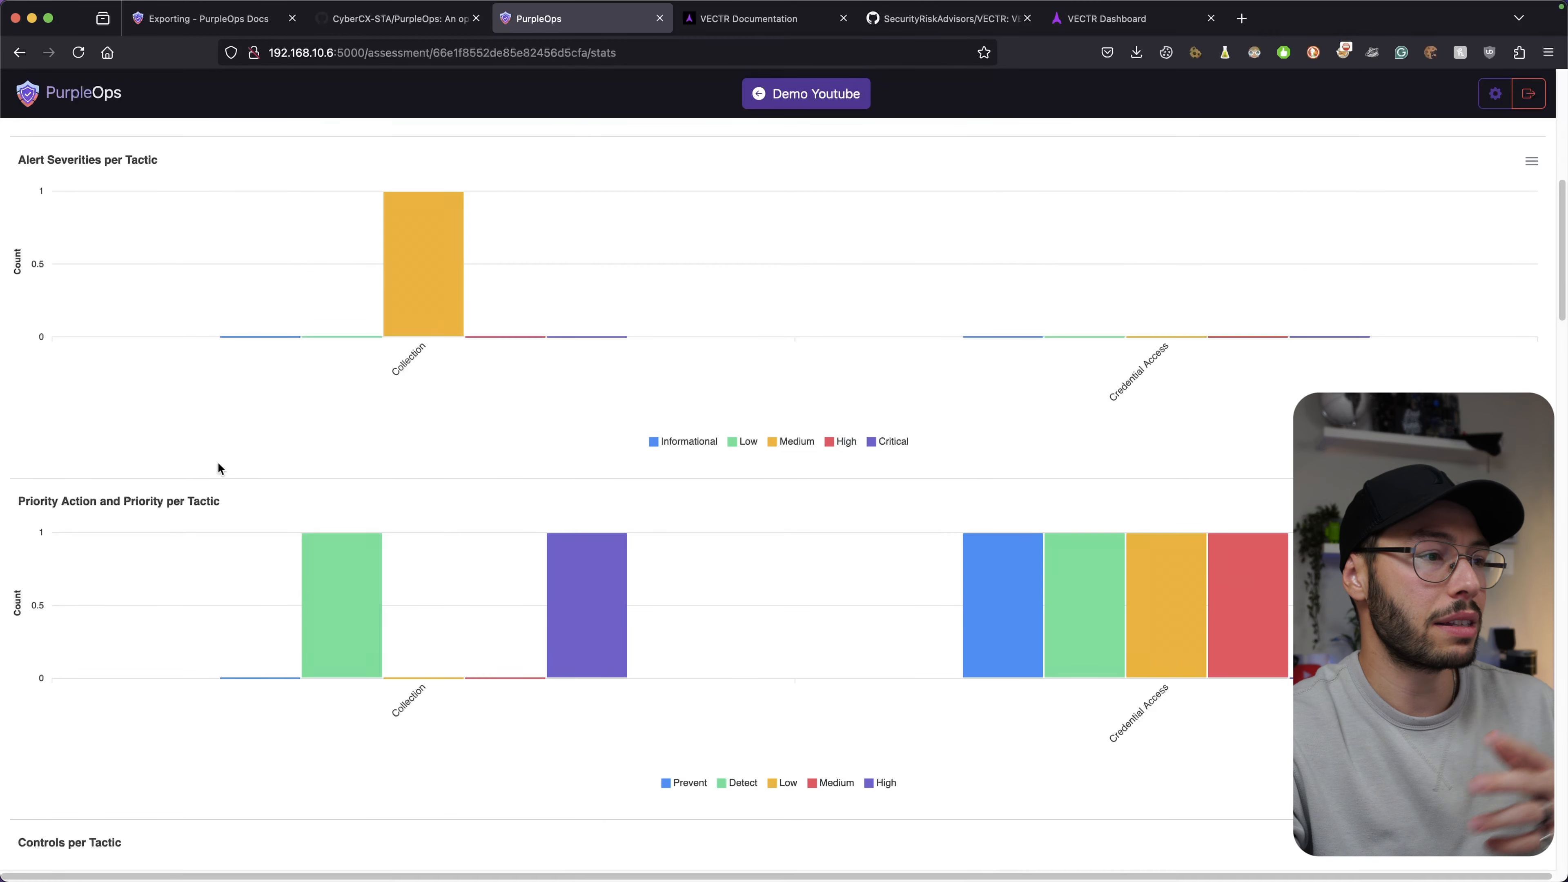
{"action": "scroll", "coordinate": [210, 389], "scroll_direction": "down", "scroll_amount": 12}
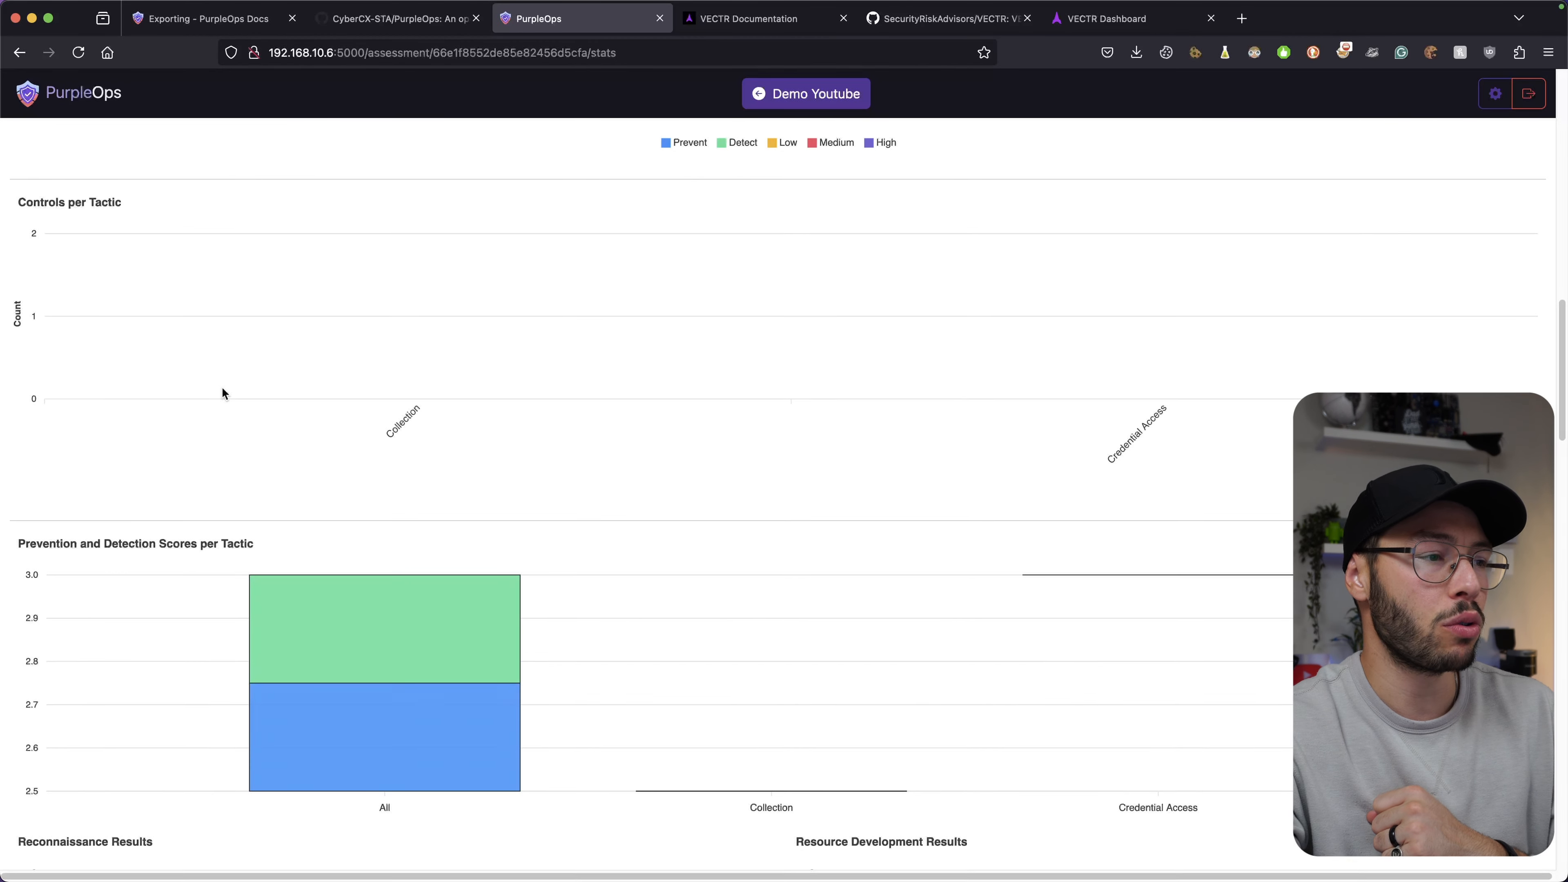
{"action": "scroll", "coordinate": [299, 385], "scroll_direction": "down", "scroll_amount": 20}
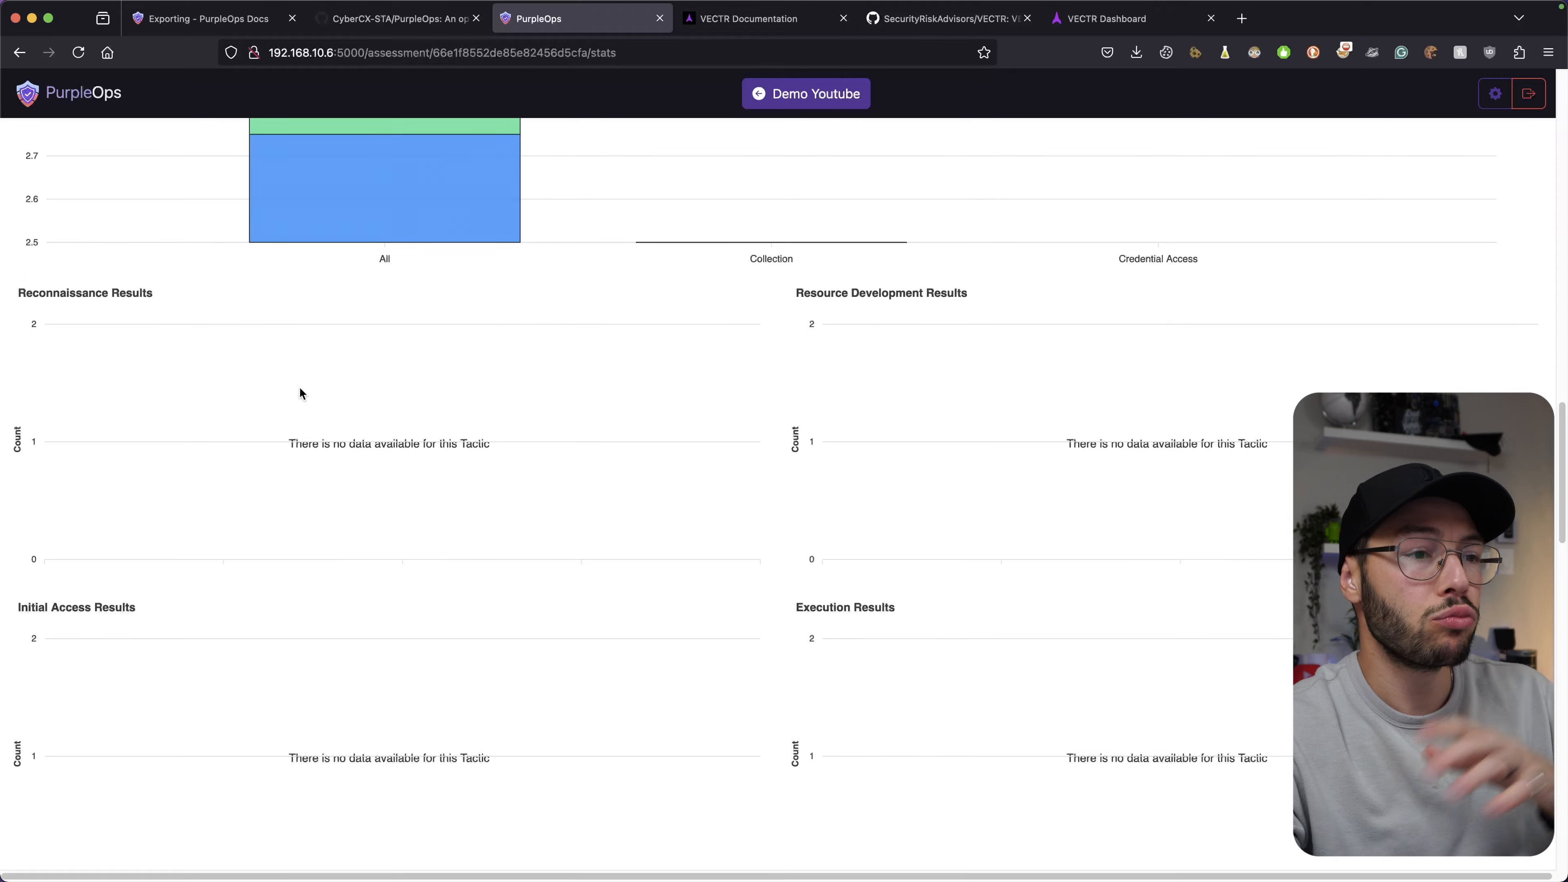
{"action": "scroll", "coordinate": [300, 394], "scroll_direction": "down", "scroll_amount": 11}
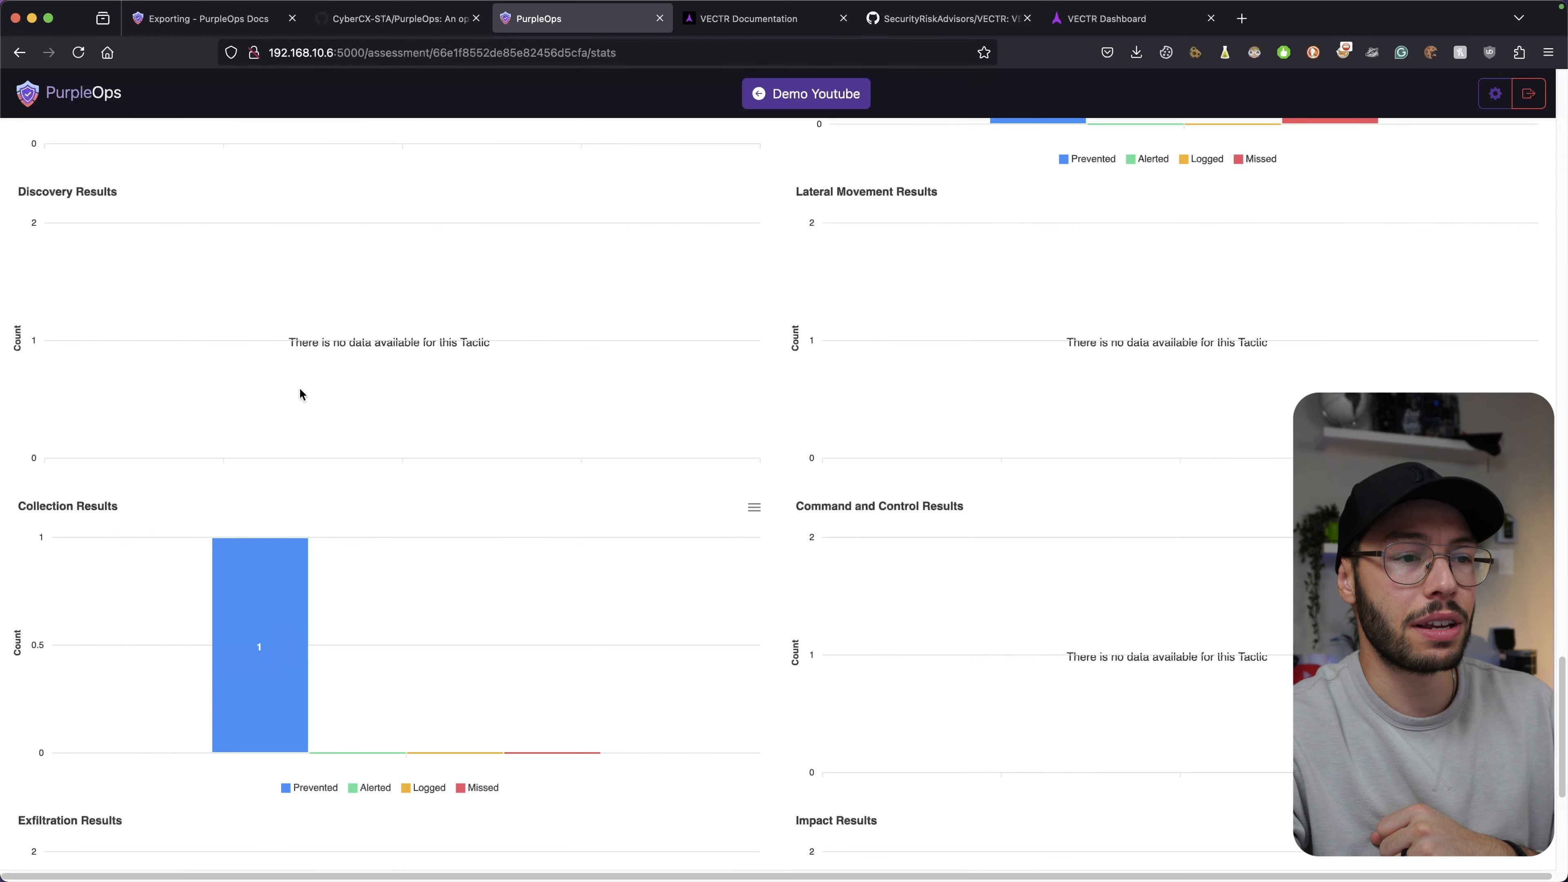
{"action": "scroll", "coordinate": [343, 505], "scroll_direction": "up", "scroll_amount": 20}
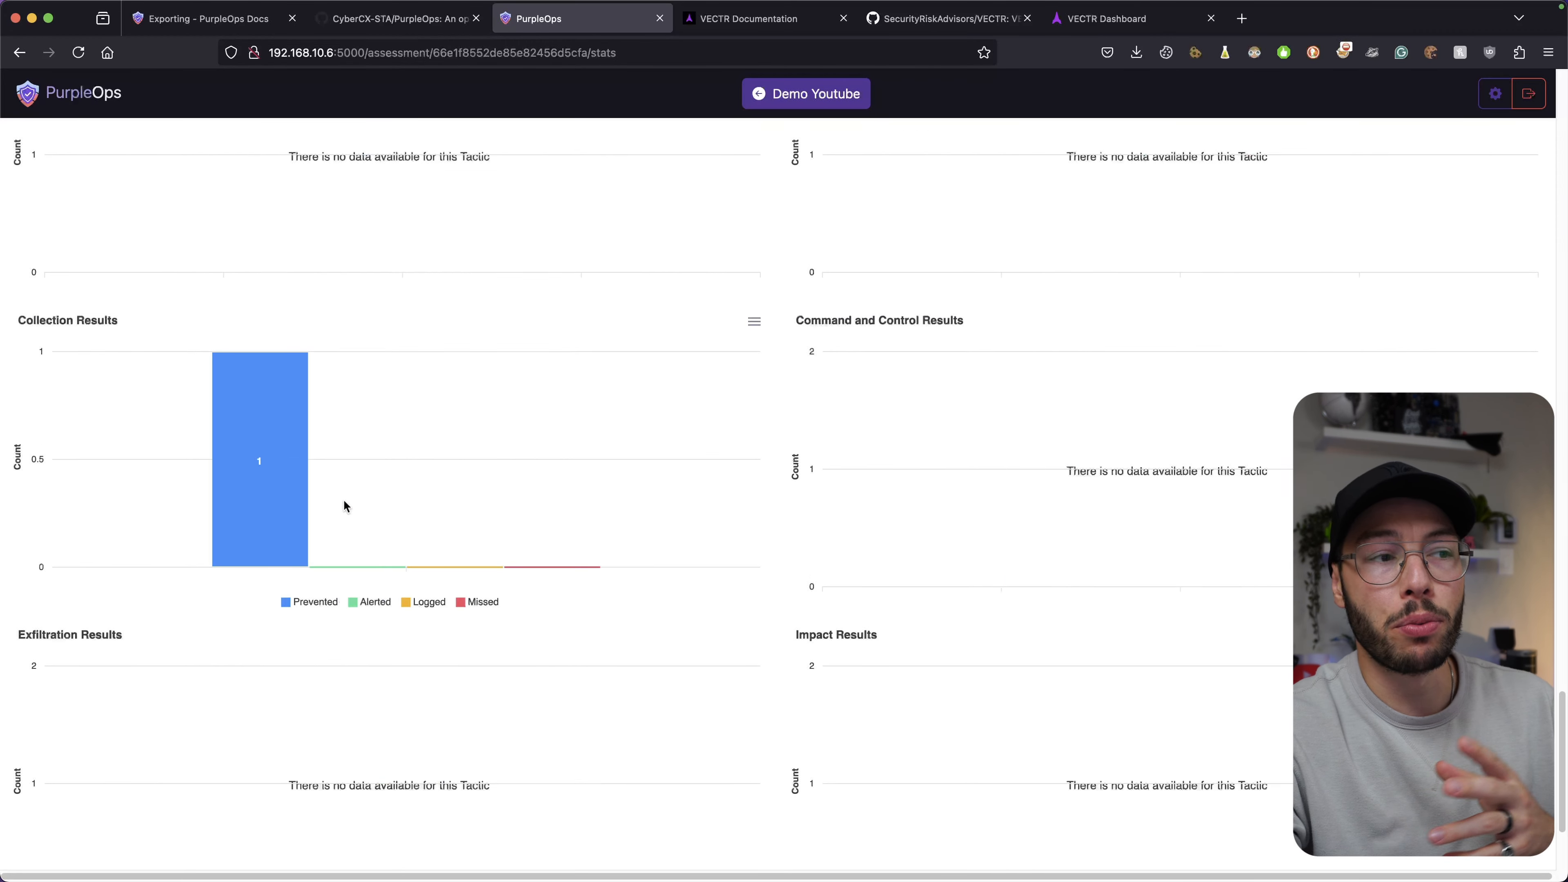
{"action": "left_click", "coordinate": [861, 97]}
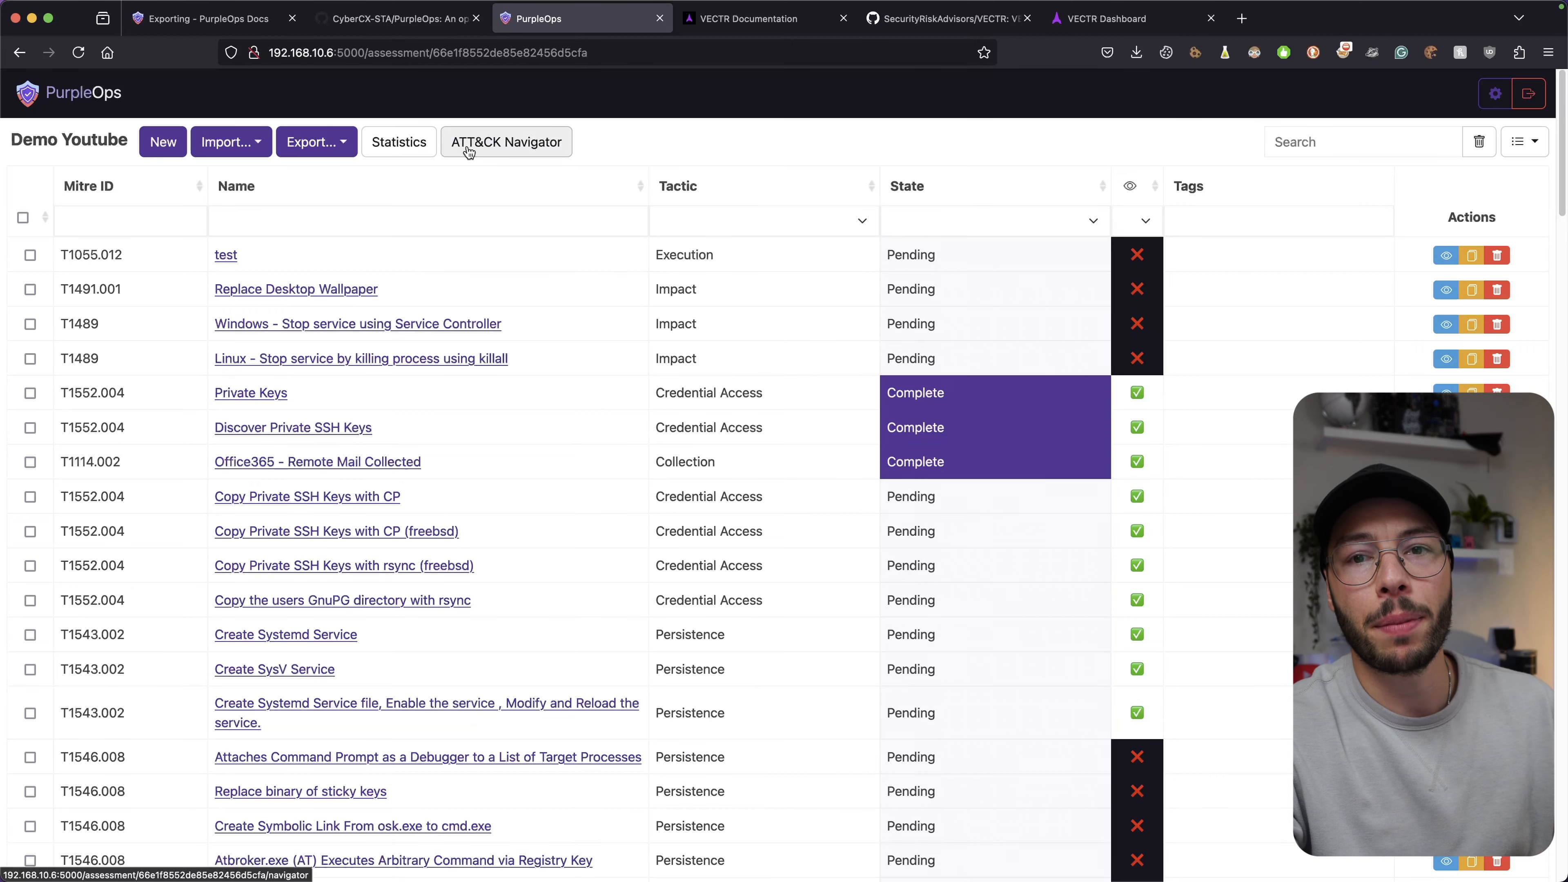
Launch the ATT&CK Navigator for Demo Youtube and dismiss the layer retrieval error.
{"action": "left_click", "coordinate": [519, 149]}
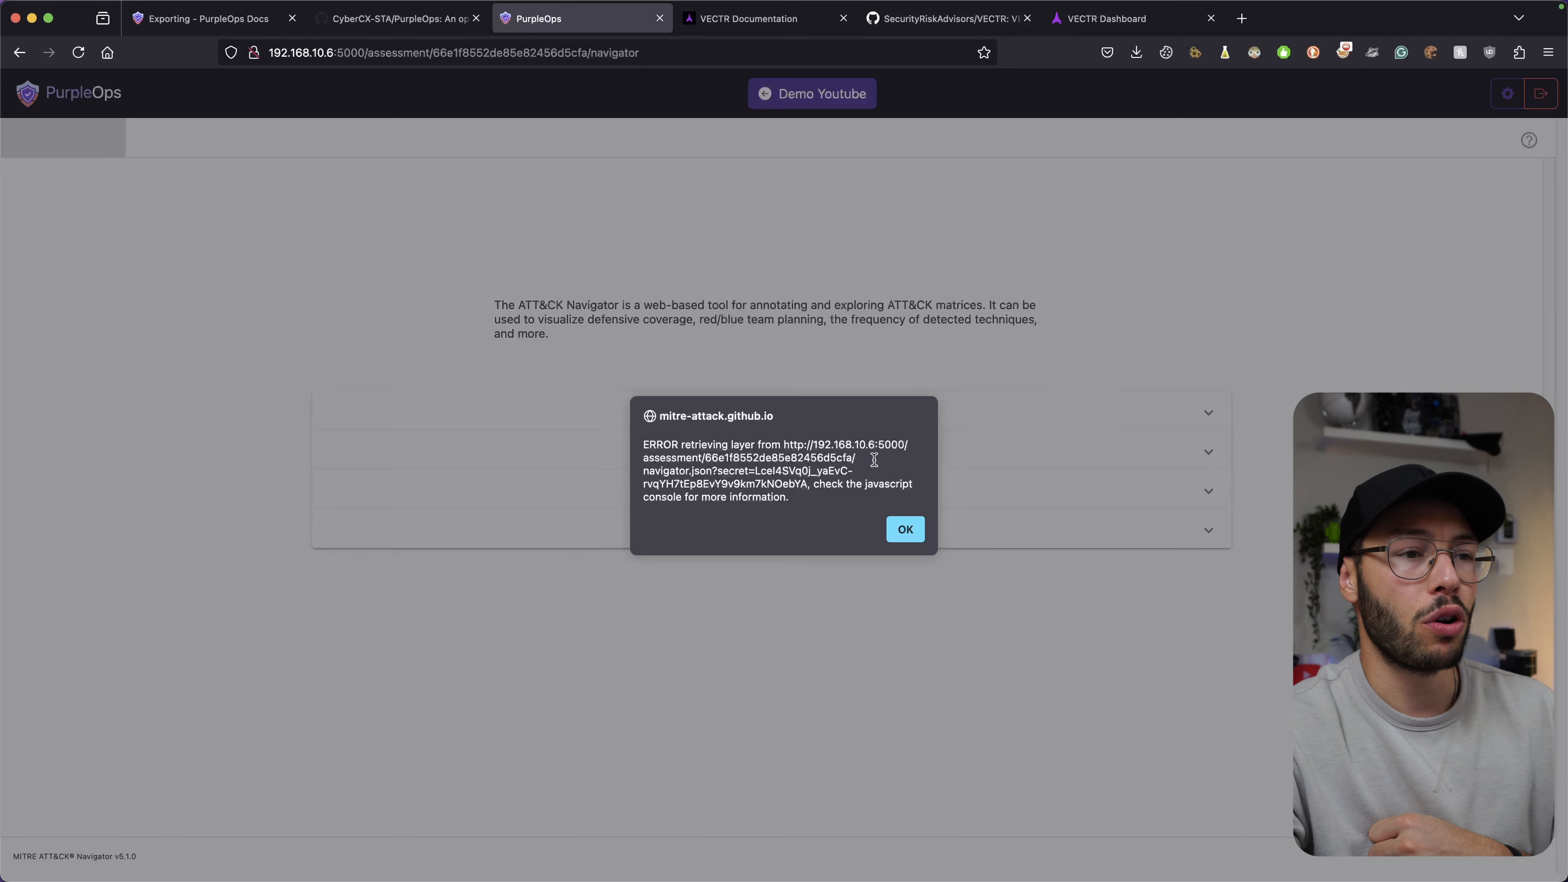
{"action": "left_click", "coordinate": [905, 529]}
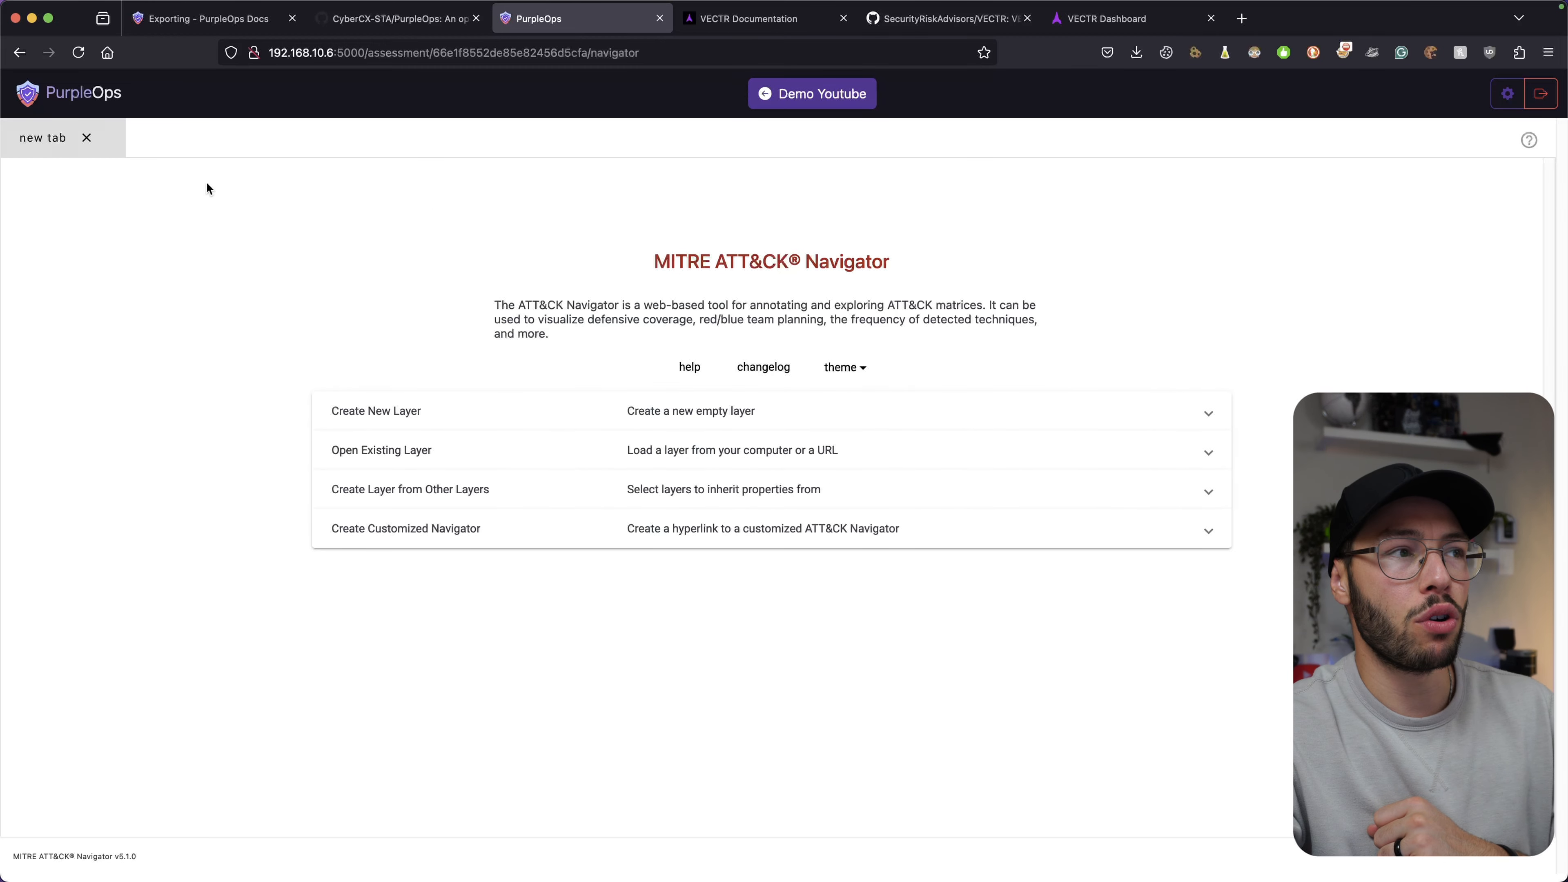
{"action": "left_click", "coordinate": [1107, 18]}
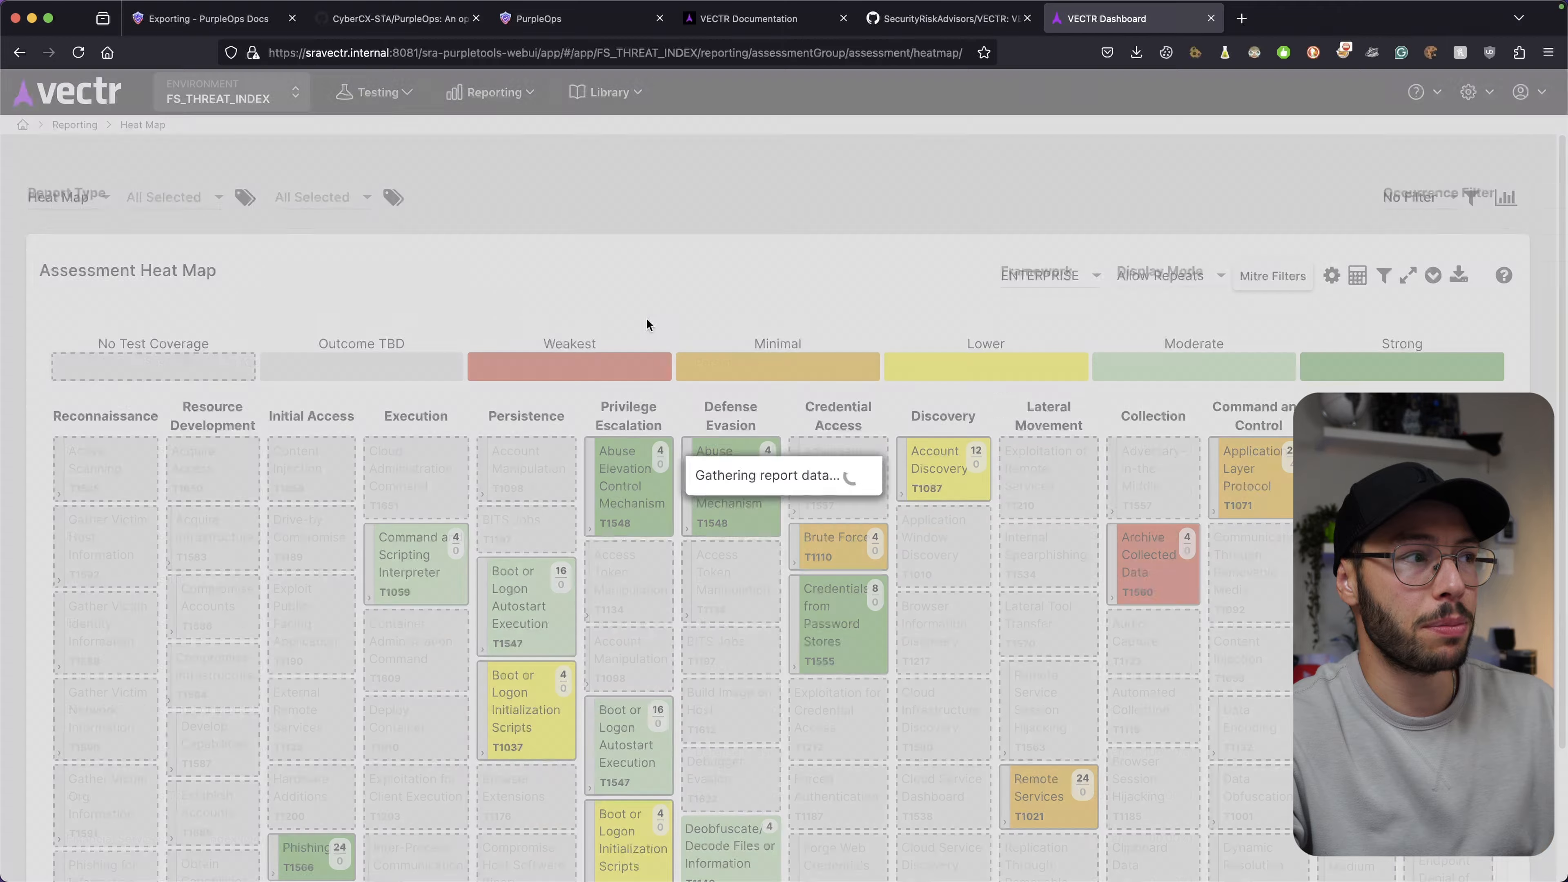
Scroll VECTR's assessment heat map ratings, from No Test Coverage to Strong, then return to PurpleOps.
{"action": "scroll", "coordinate": [671, 282], "scroll_direction": "down", "scroll_amount": 1}
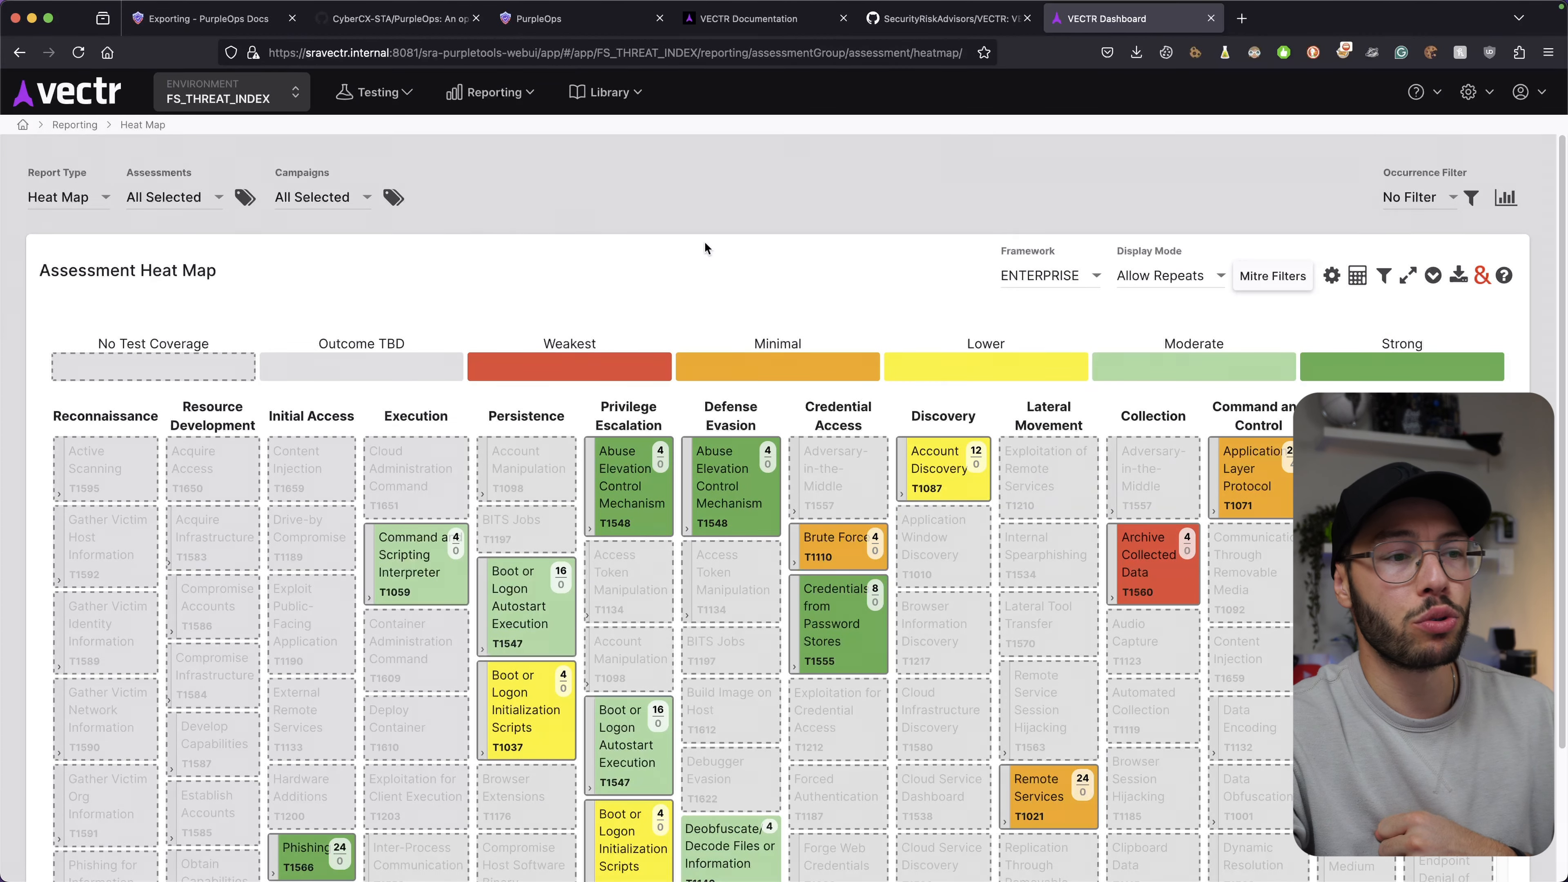
{"action": "scroll", "coordinate": [705, 241], "scroll_direction": "down", "scroll_amount": 3}
{"action": "scroll", "coordinate": [704, 244], "scroll_direction": "up", "scroll_amount": 3}
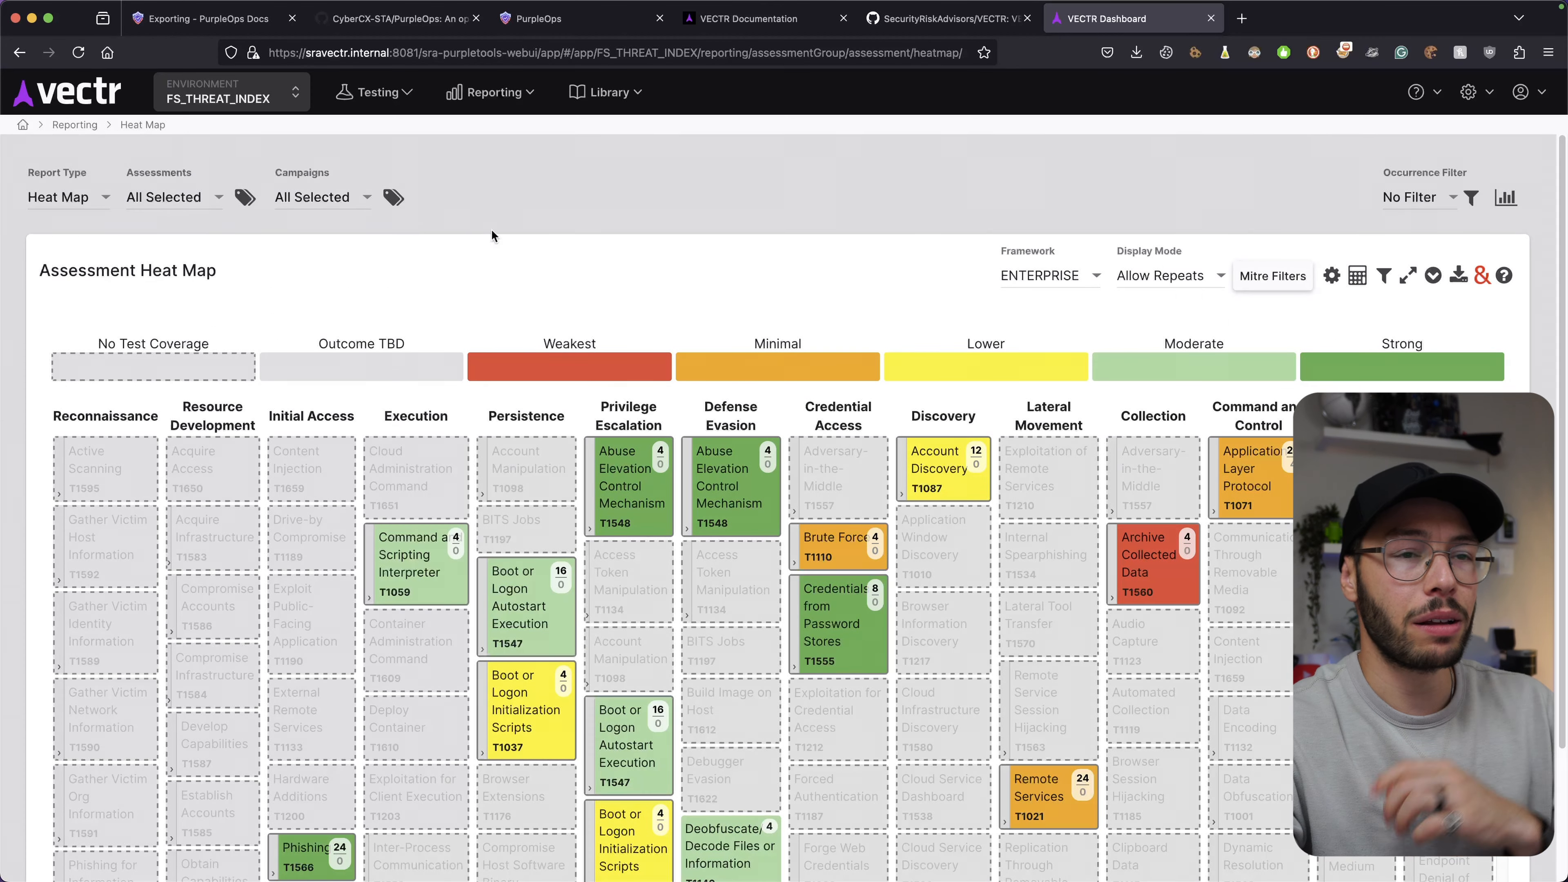
{"action": "left_click", "coordinate": [552, 31]}
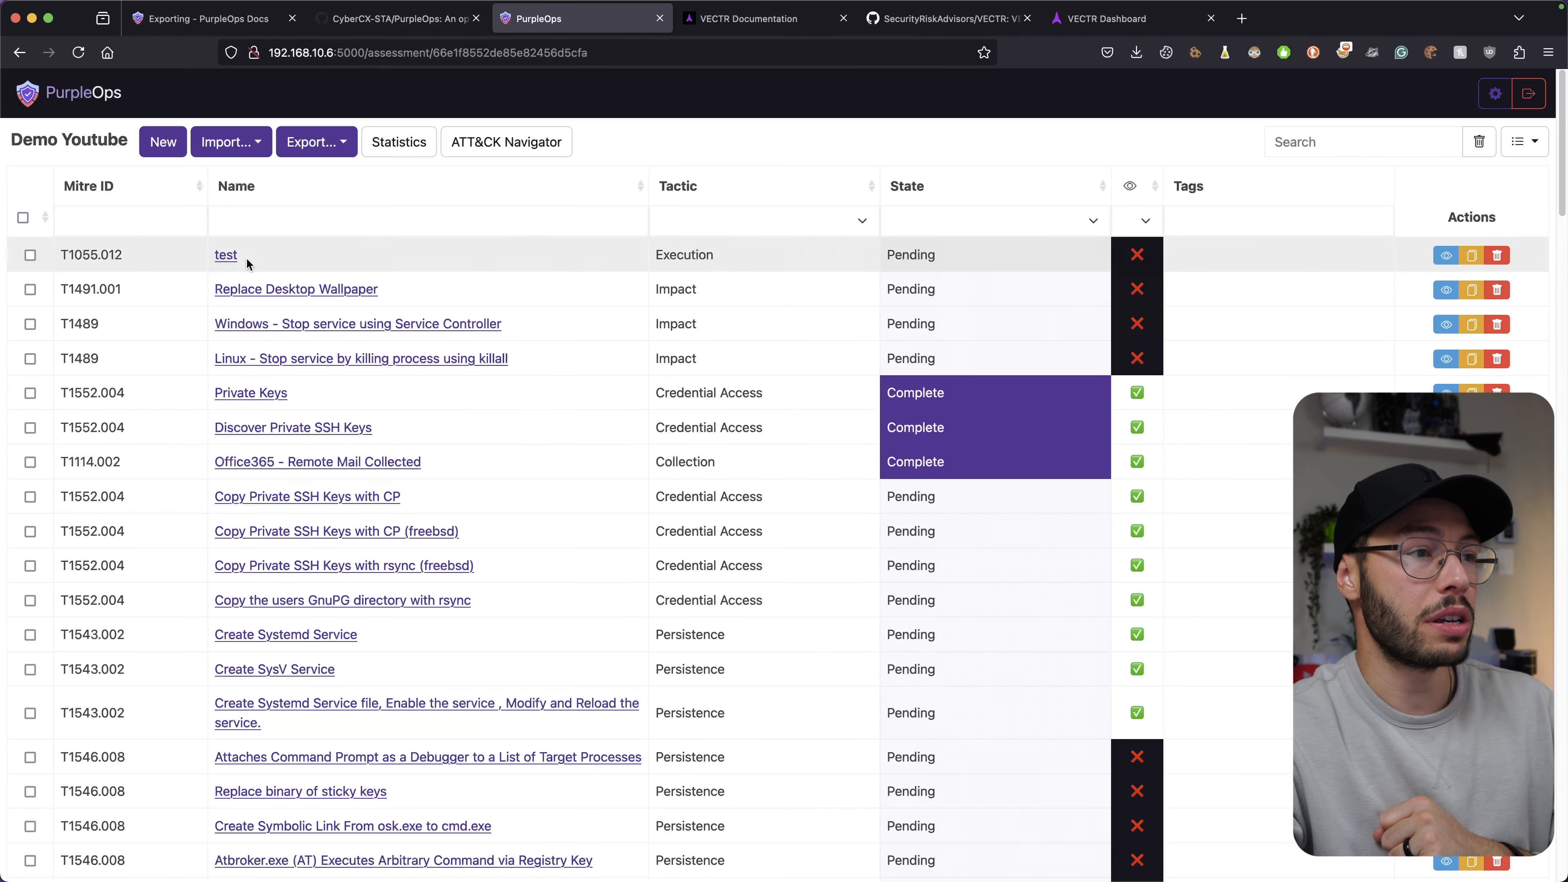
Open the Private Keys testcase, then go back to the VECTR heat map.
{"action": "left_click", "coordinate": [243, 395]}
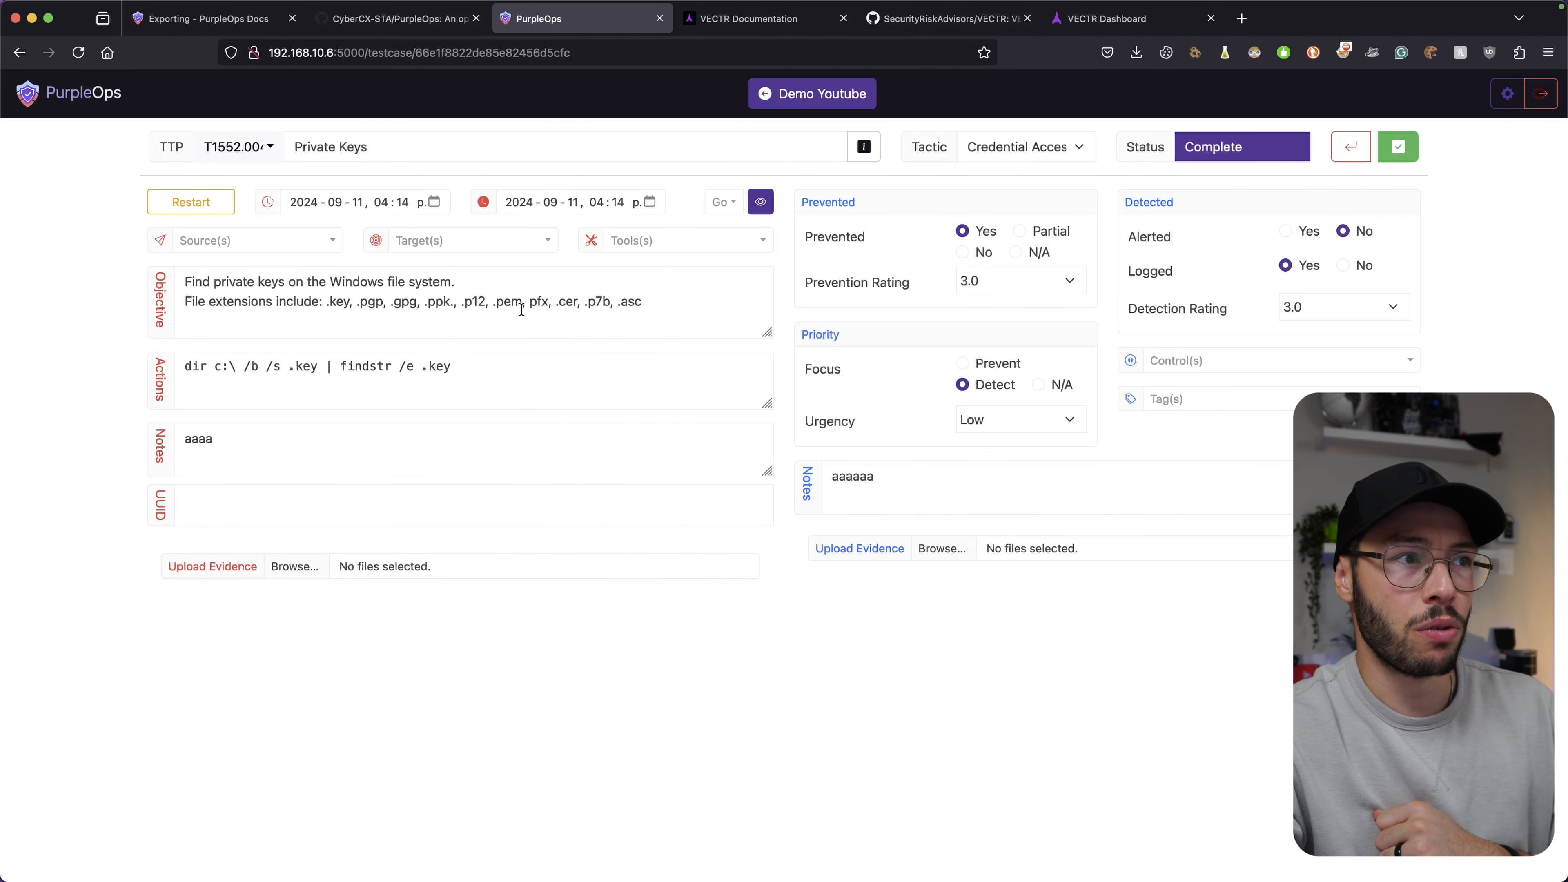
{"action": "left_click", "coordinate": [1107, 18]}
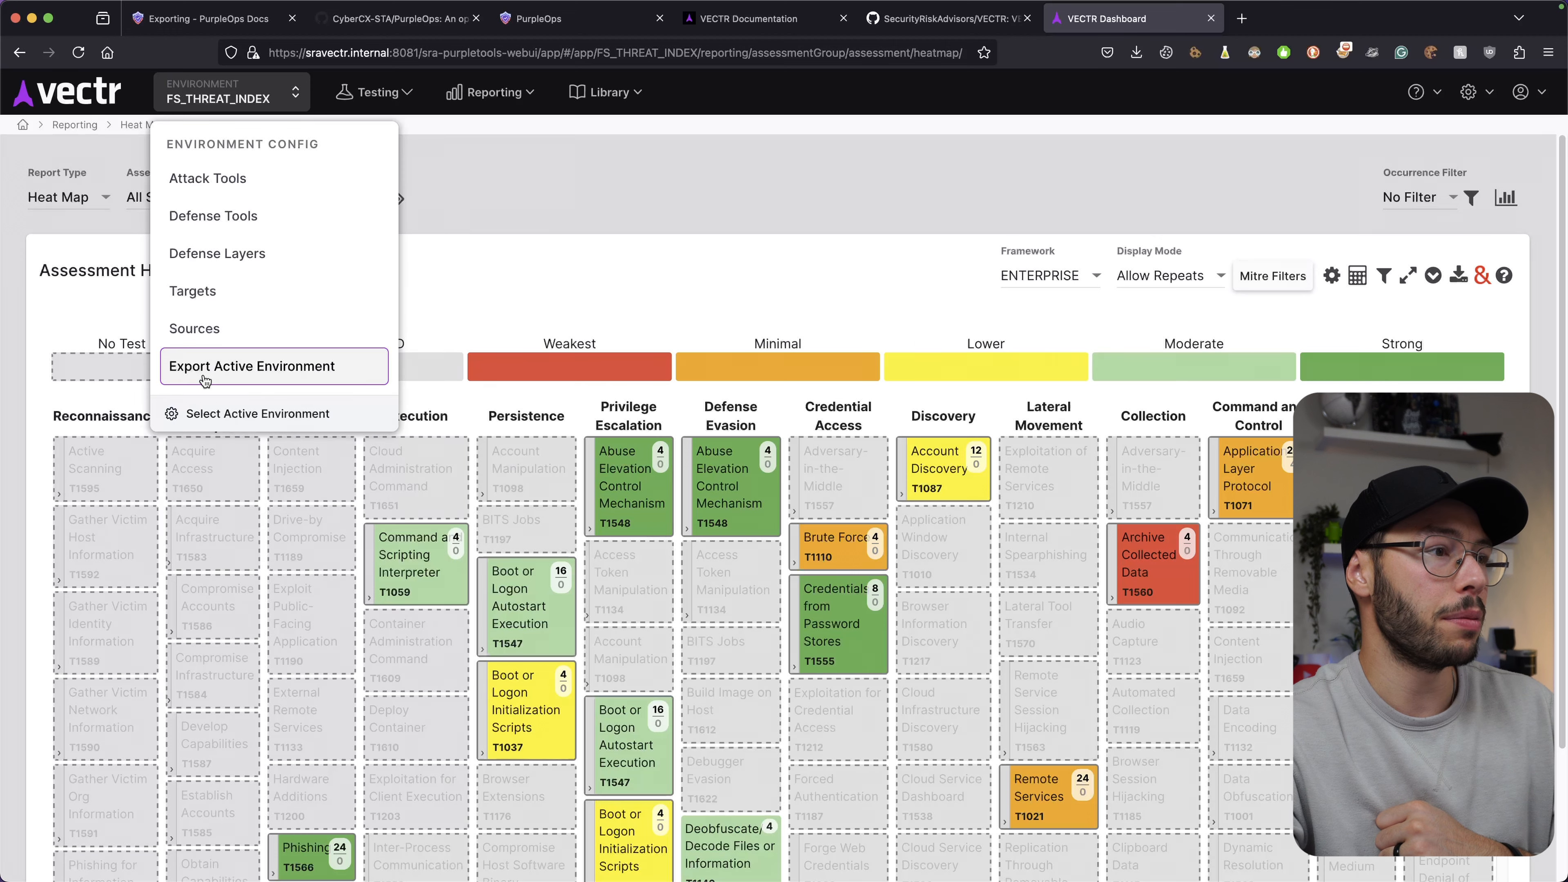
Edit 'Persist via new Logon Script' in VECTR's Q1 Persistence campaign, then revisit PurpleOps' Private Keys.
{"action": "left_click", "coordinate": [66, 99]}
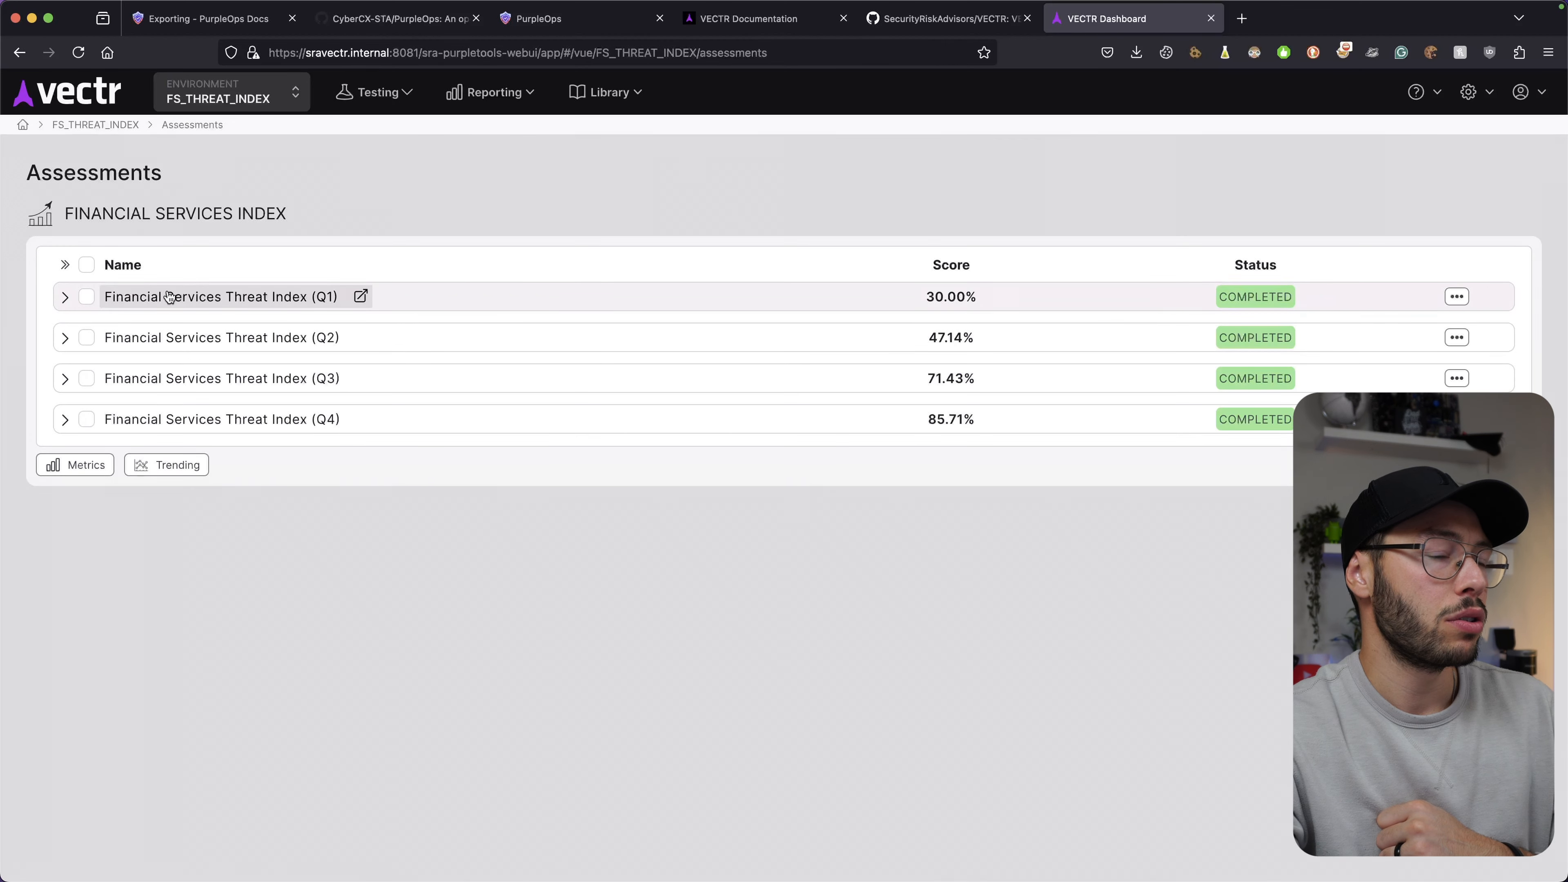
{"action": "left_click", "coordinate": [210, 298]}
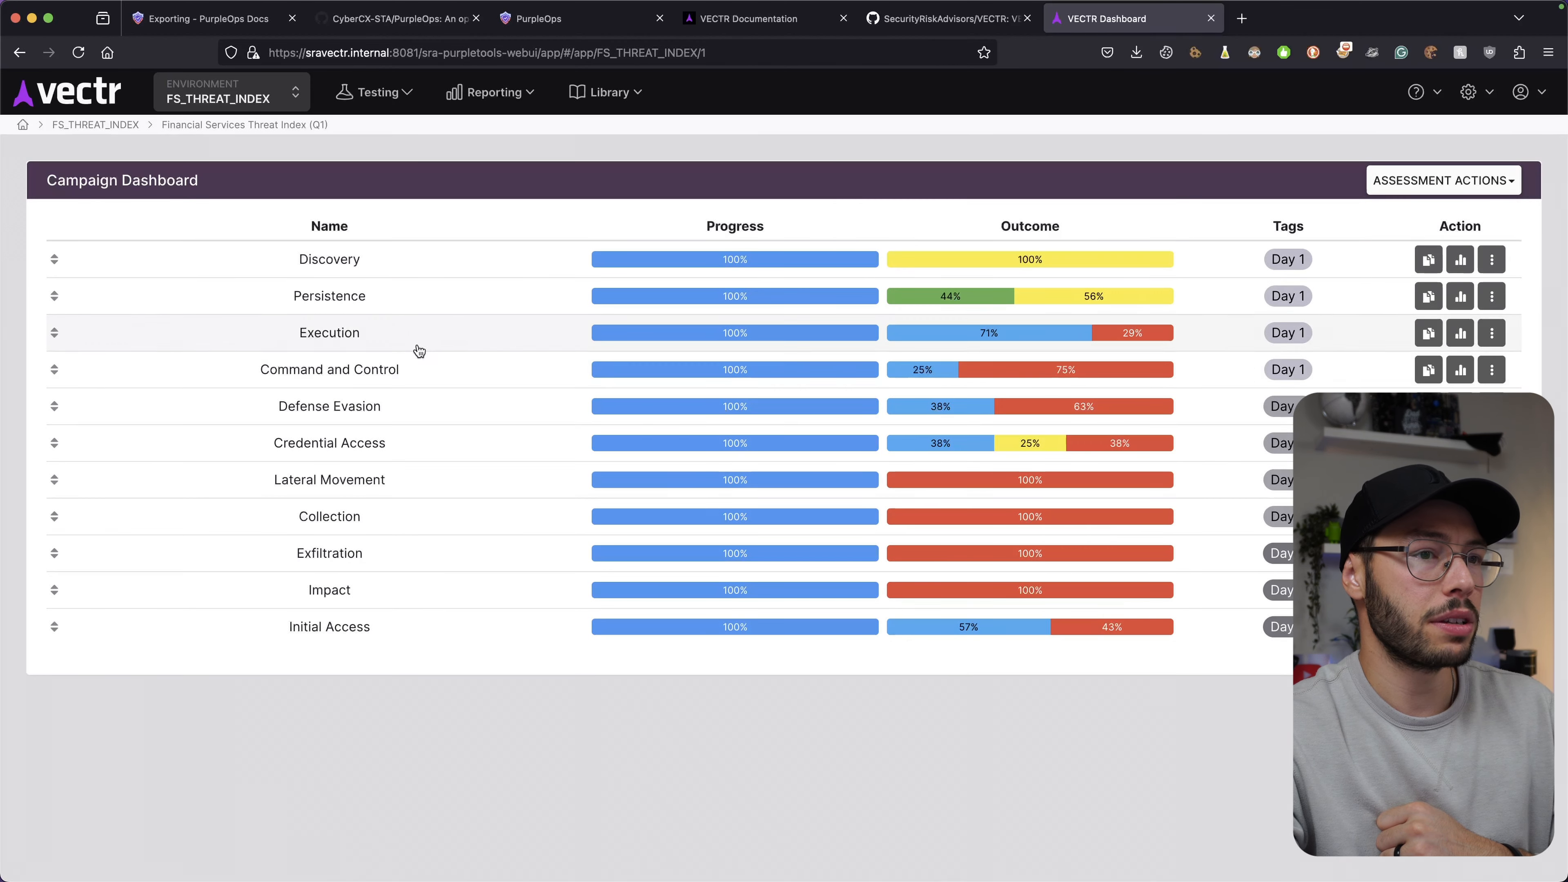
{"action": "left_click", "coordinate": [344, 302]}
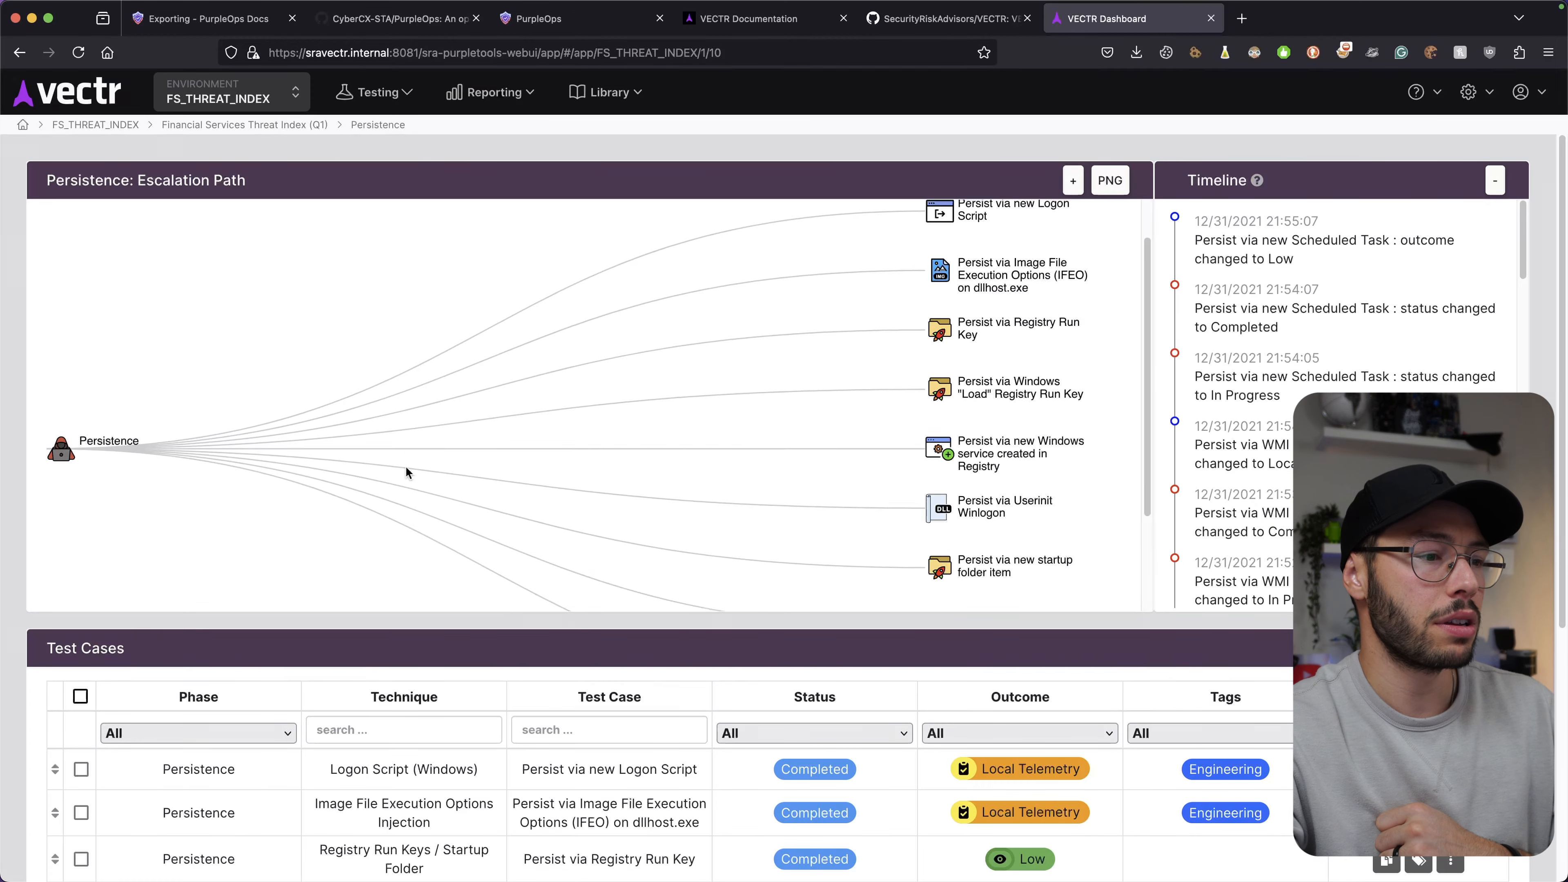
{"action": "left_click", "coordinate": [402, 772]}
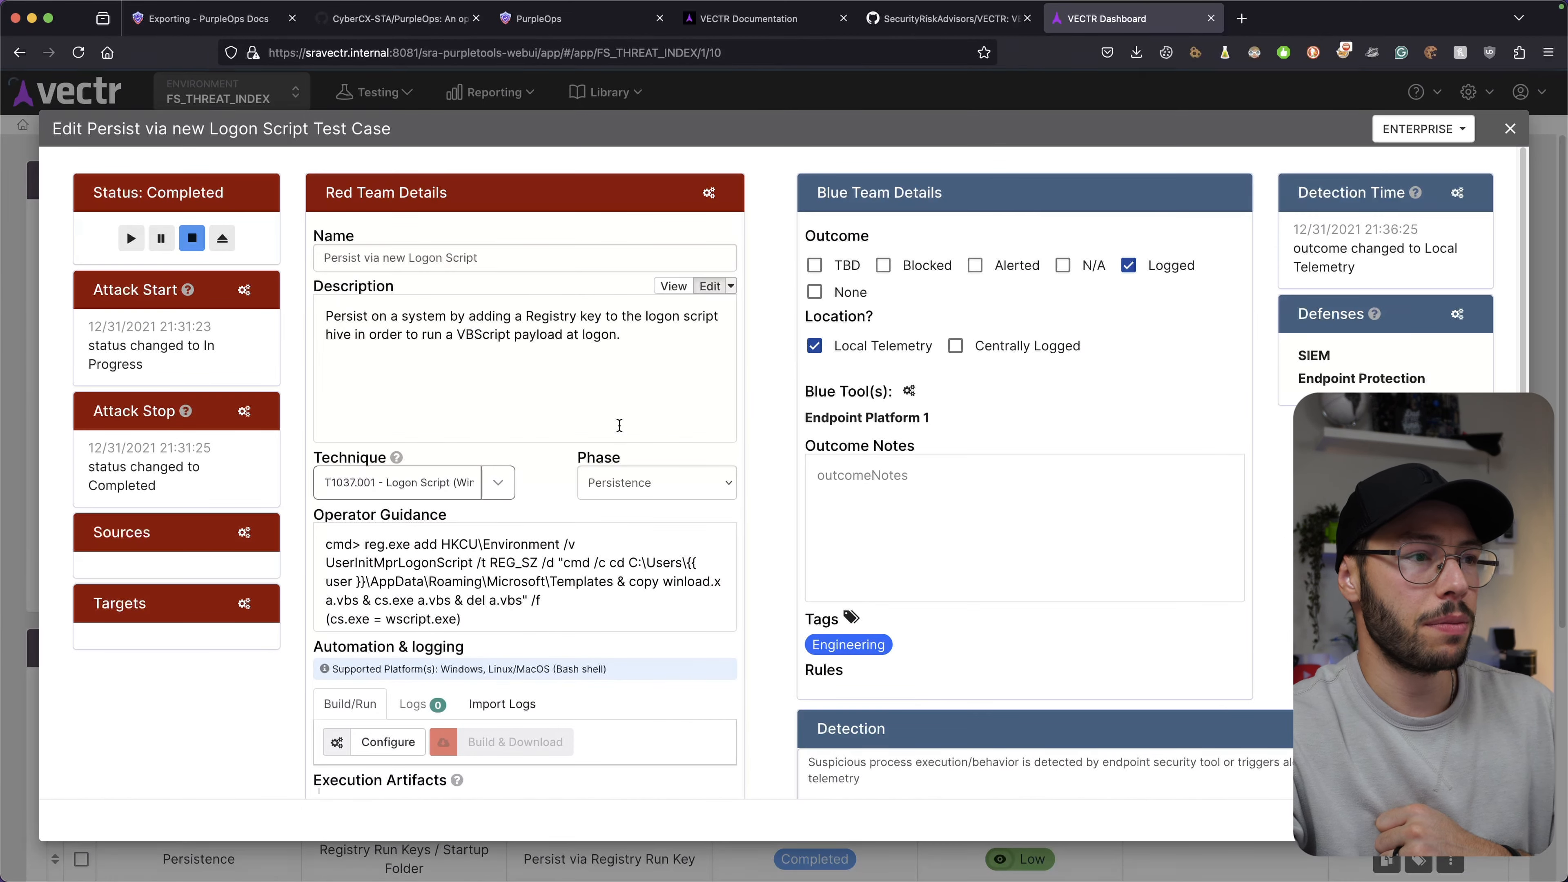
{"action": "scroll", "coordinate": [778, 328], "scroll_direction": "down", "scroll_amount": 8}
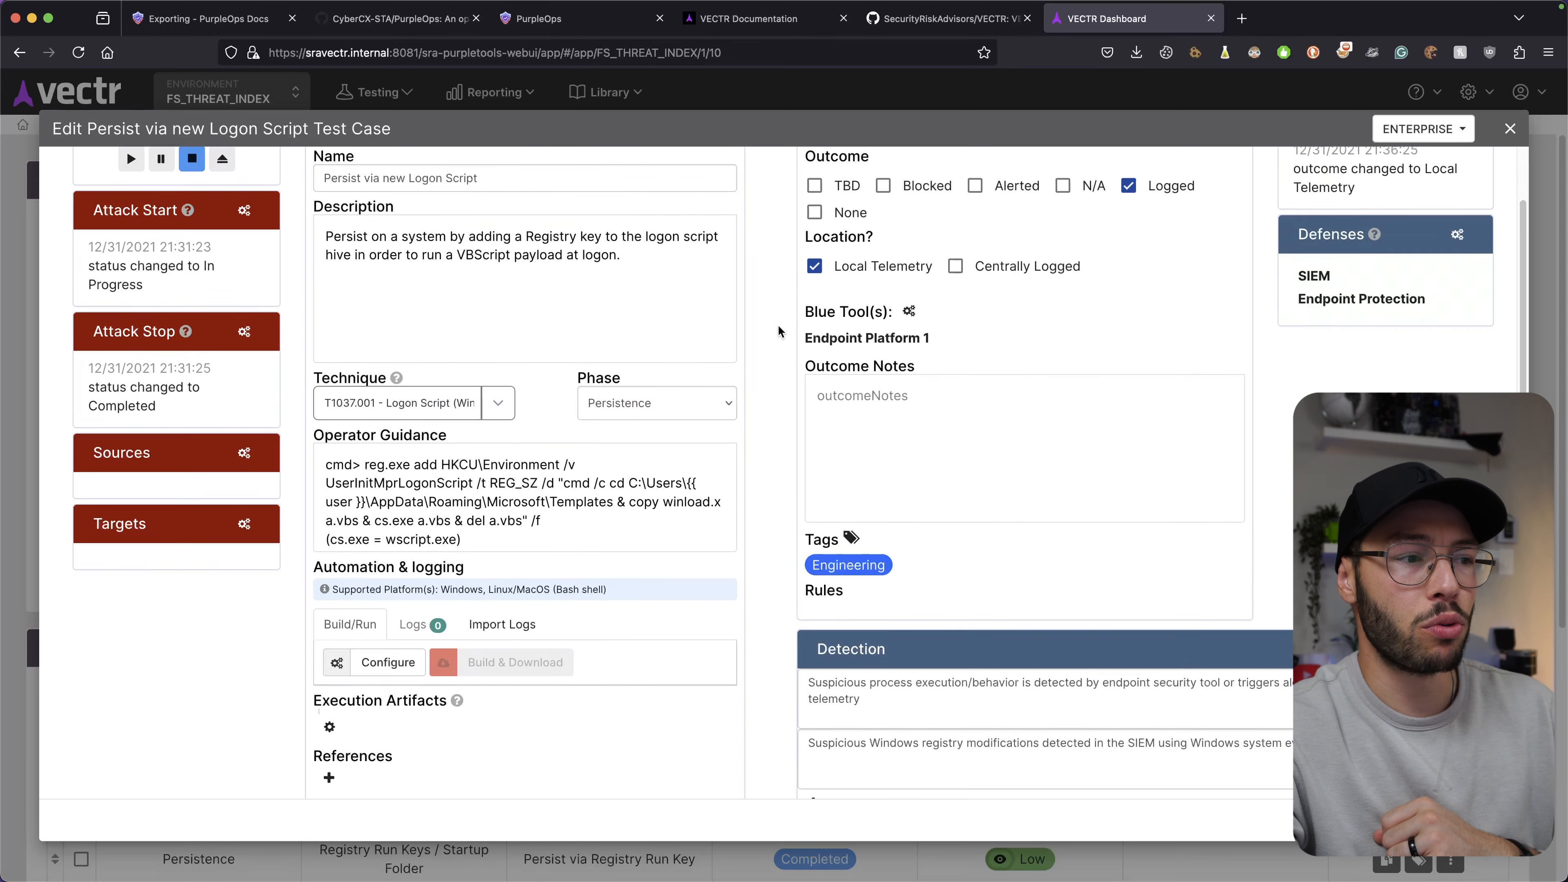
{"action": "scroll", "coordinate": [778, 328], "scroll_direction": "up", "scroll_amount": 8}
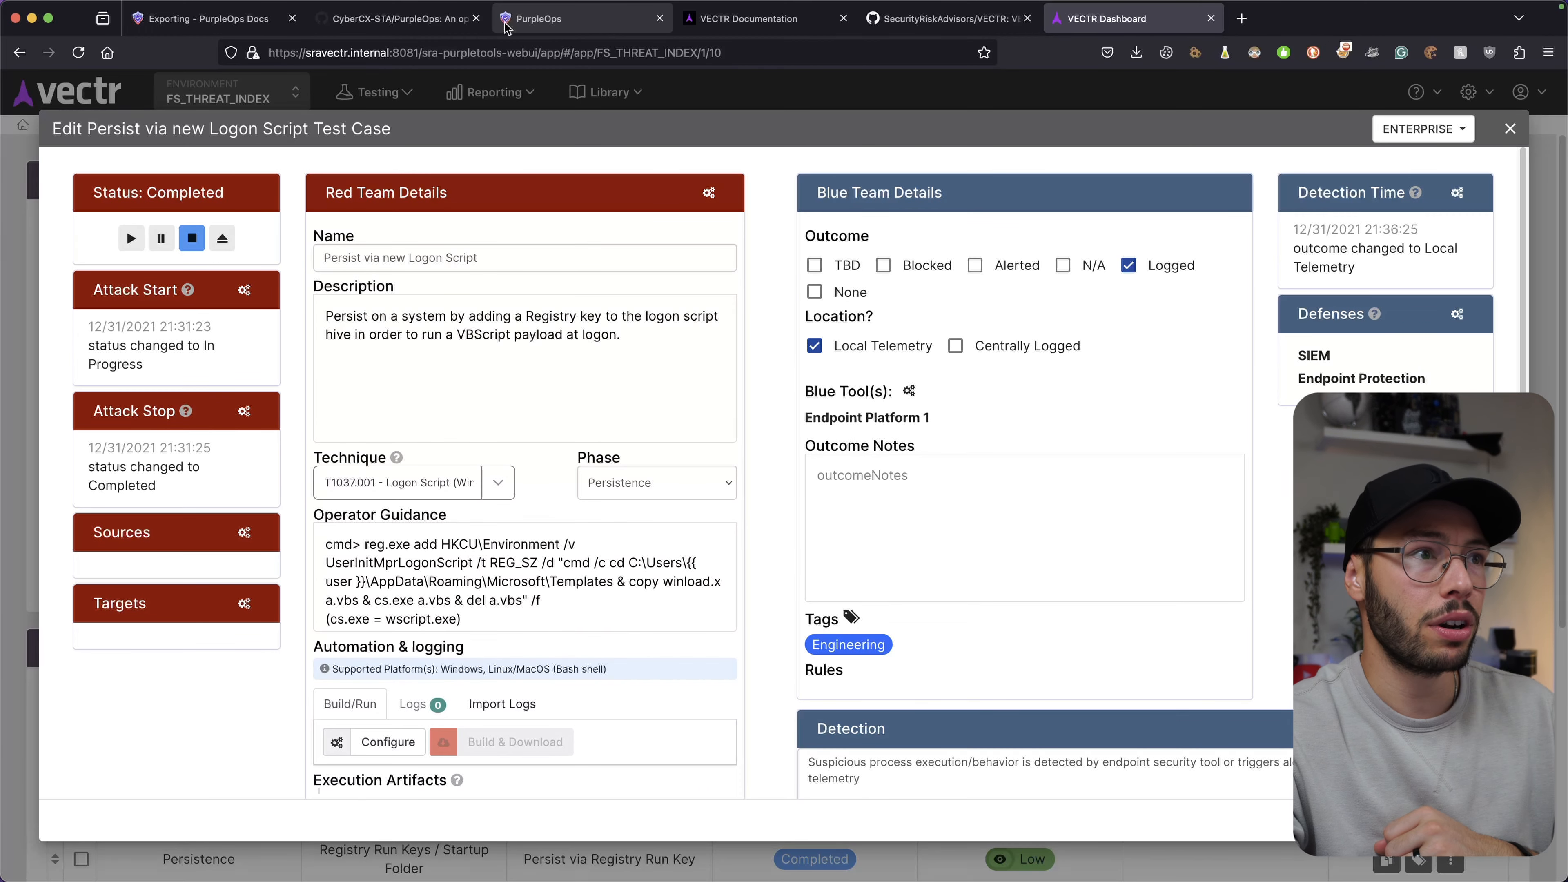
{"action": "left_click", "coordinate": [533, 18]}
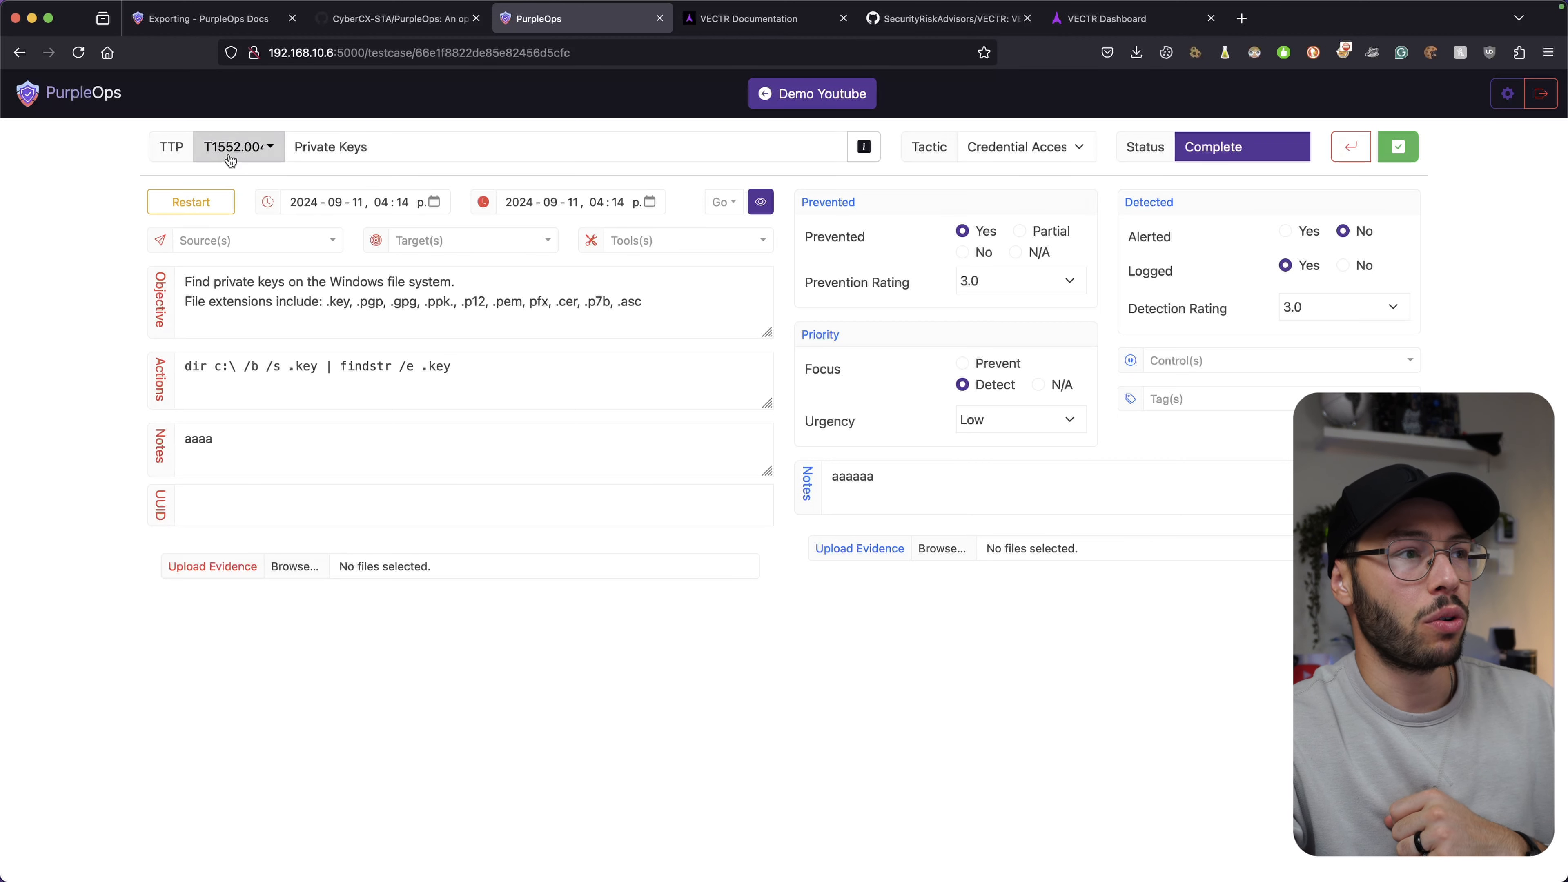
Review the Private Keys test case's technique choices, editable name, and Credential Access tactic.
{"action": "left_click", "coordinate": [247, 149]}
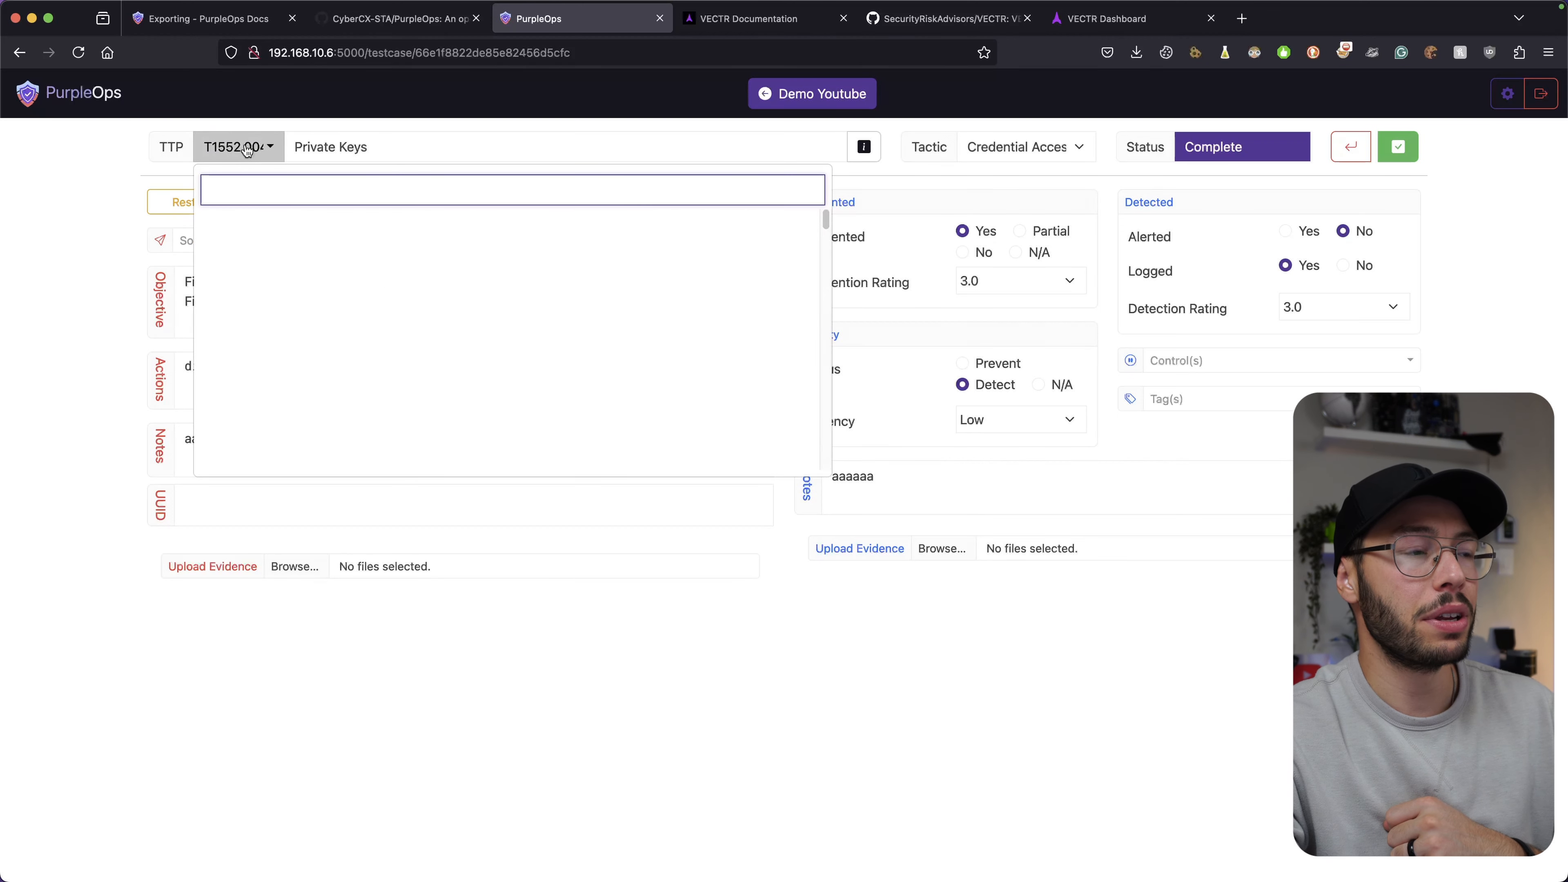
{"action": "left_click", "coordinate": [279, 147]}
{"action": "left_click", "coordinate": [404, 143]}
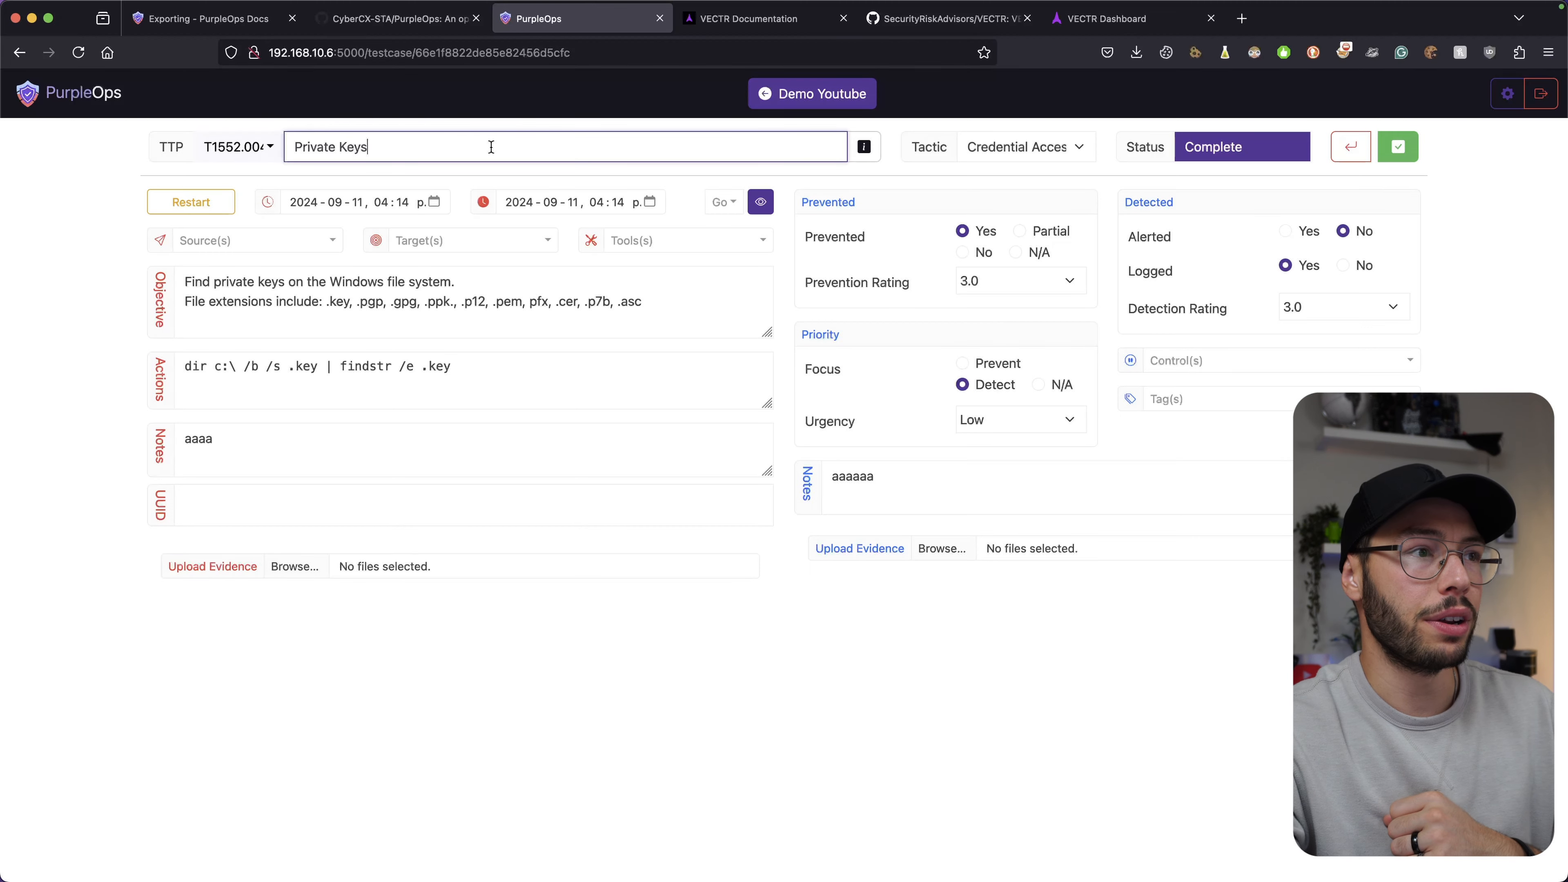
{"action": "left_click", "coordinate": [1037, 150]}
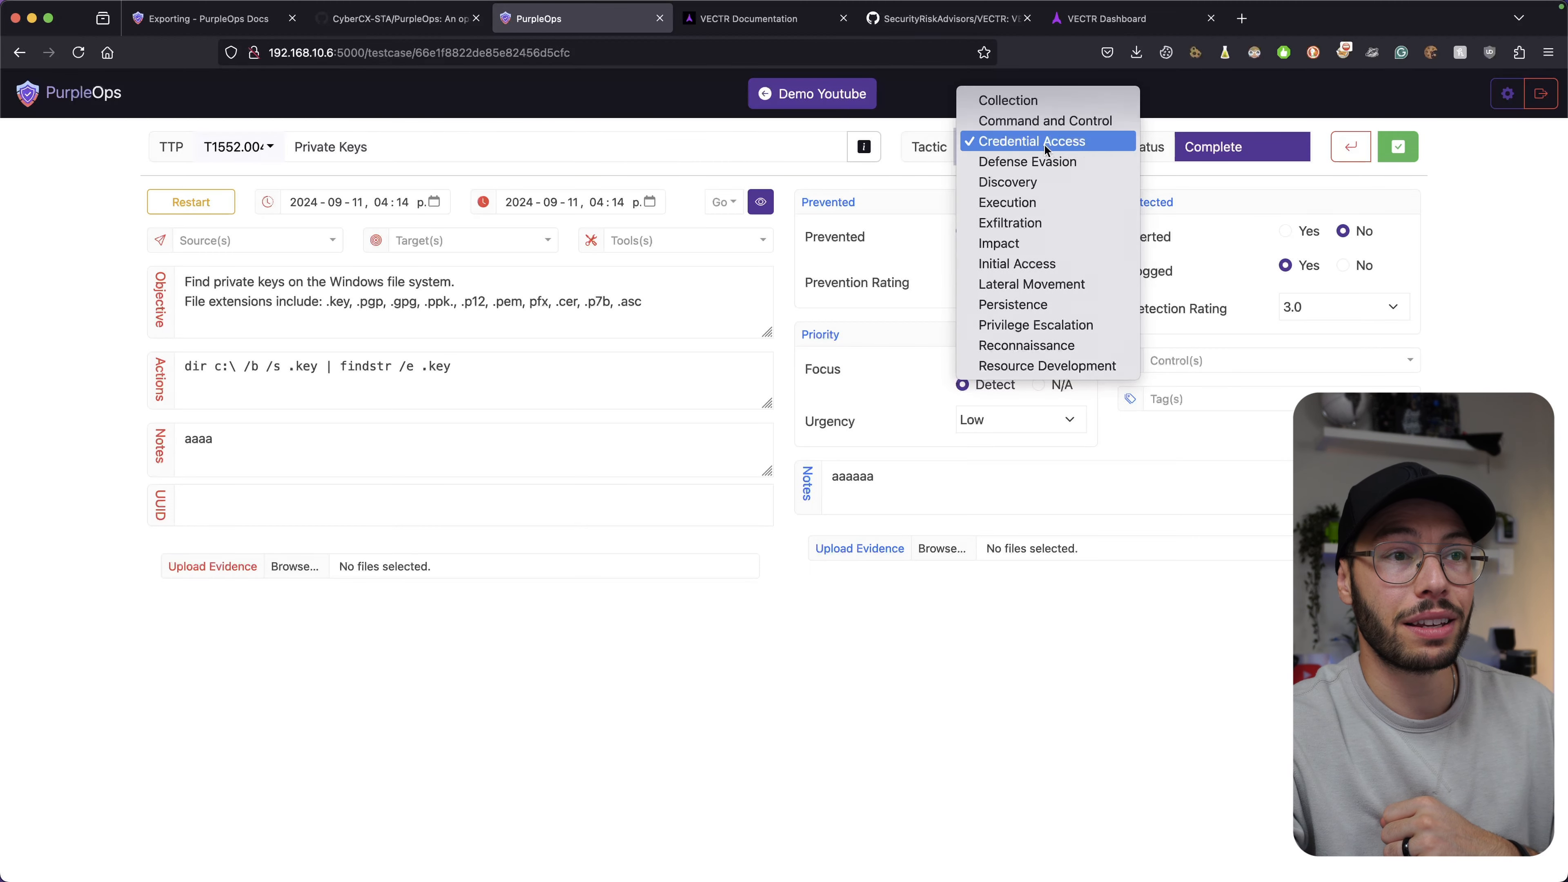
{"action": "left_click", "coordinate": [1082, 142]}
Reset the Private Keys test case from Complete back to Pending, clearing its start and end times.
{"action": "left_click_drag", "start_coordinate": [1247, 146], "coordinate": [1113, 154]}
{"action": "left_click", "coordinate": [1475, 166]}
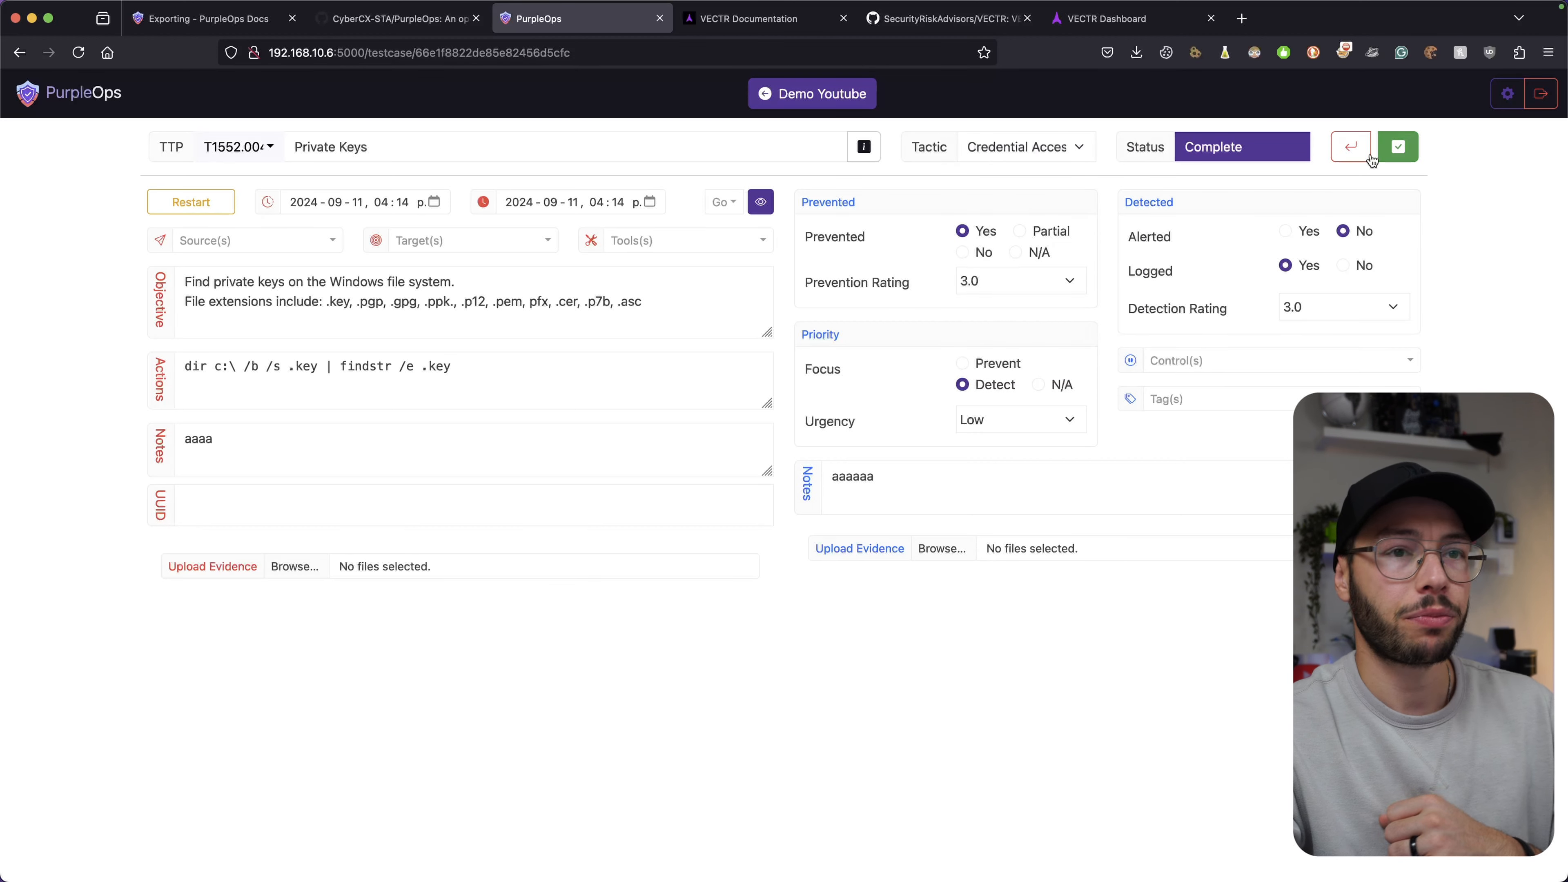
{"action": "left_click", "coordinate": [163, 206]}
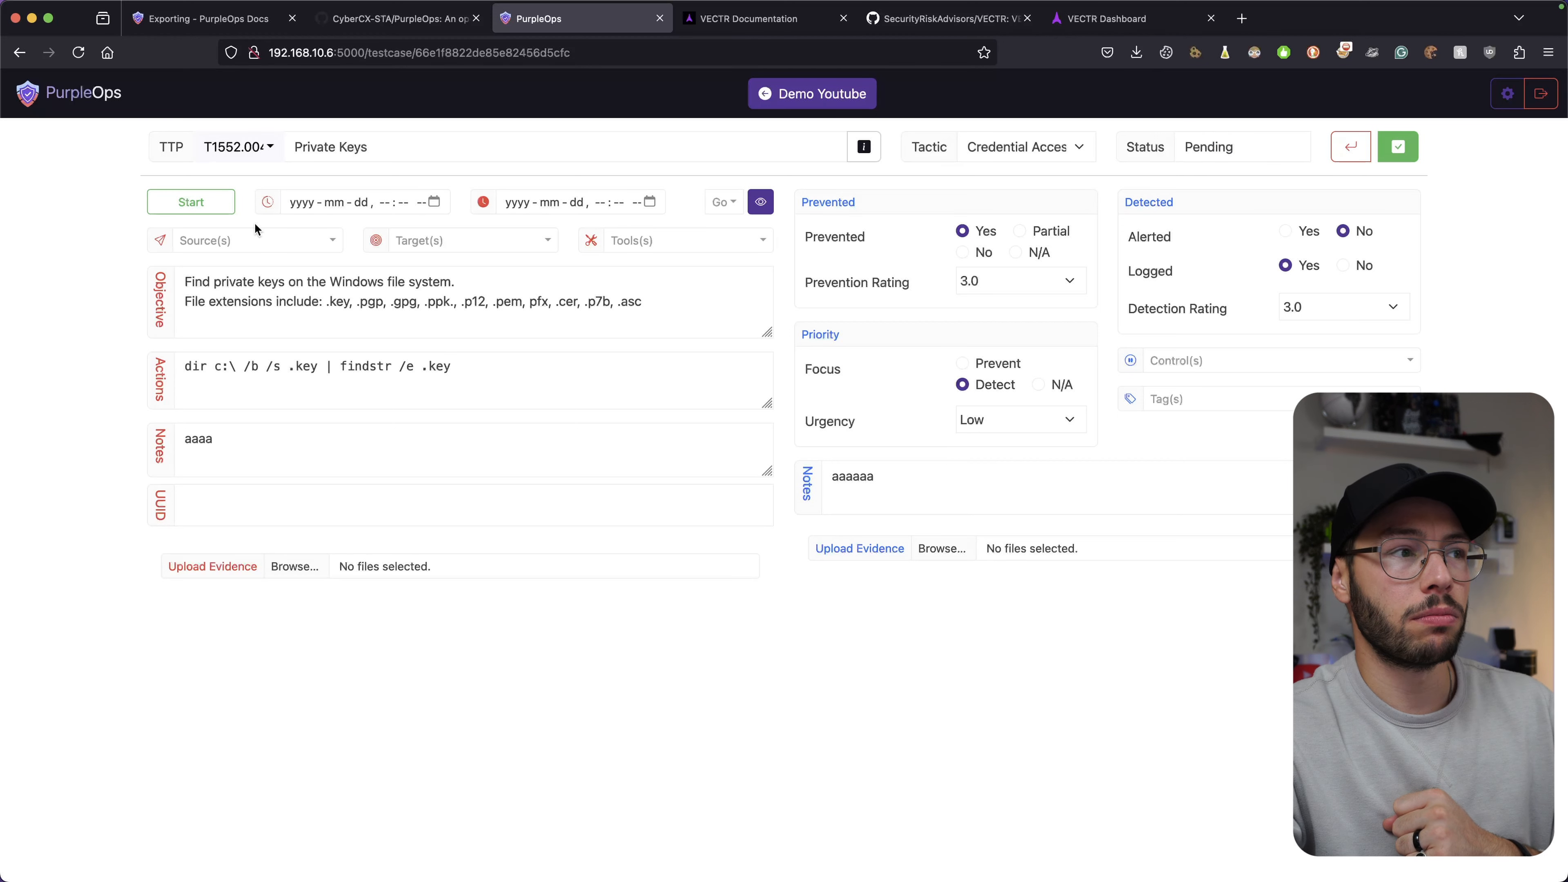
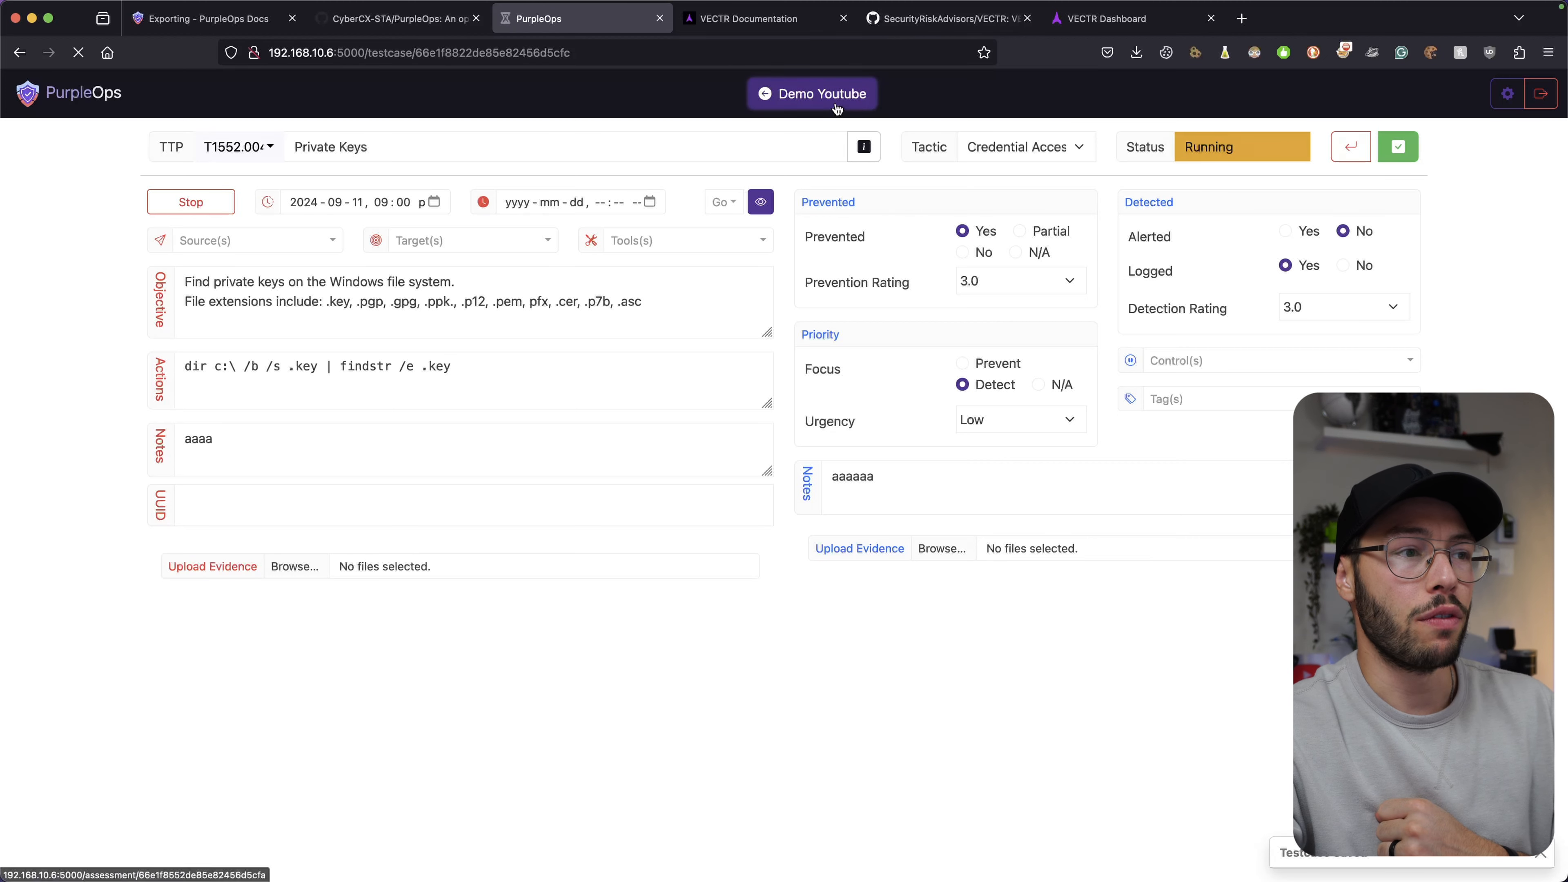
{"action": "left_click", "coordinate": [763, 89]}
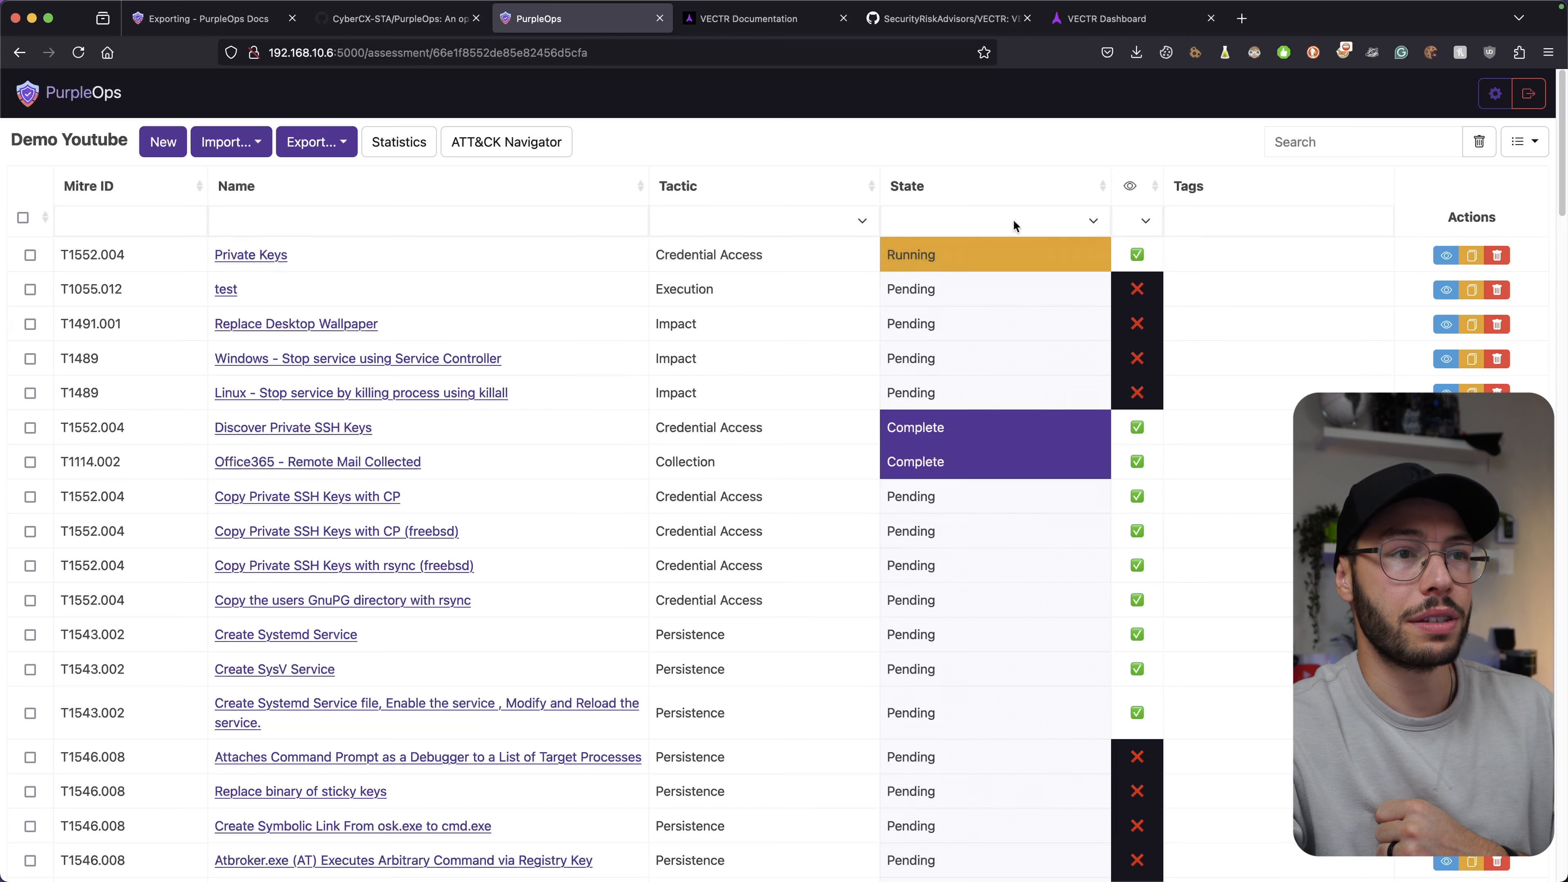
{"action": "left_click", "coordinate": [266, 263]}
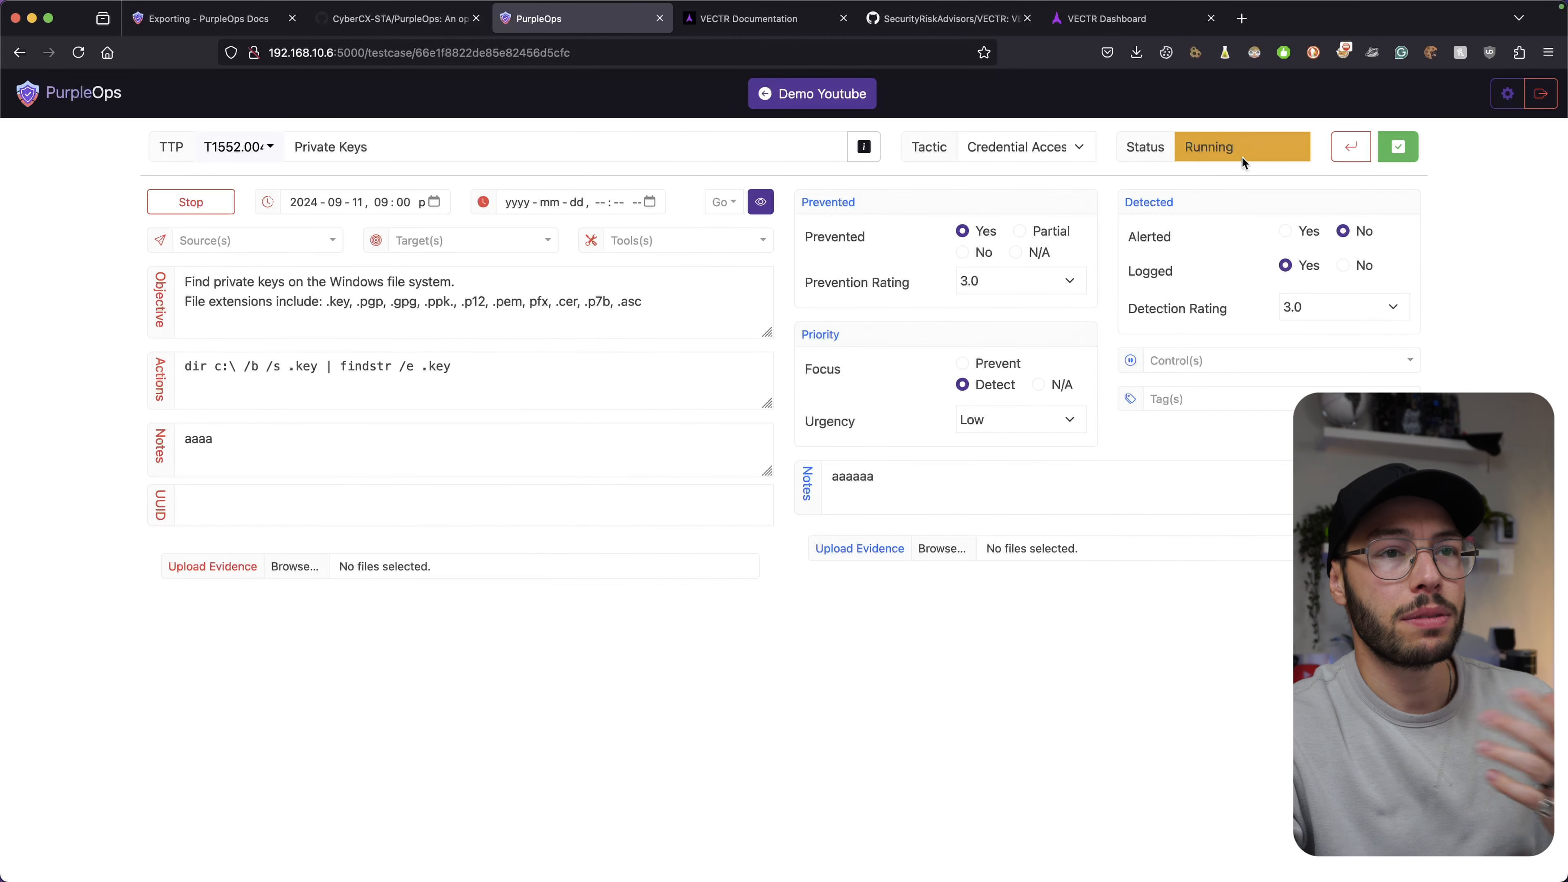
{"action": "left_click", "coordinate": [181, 209]}
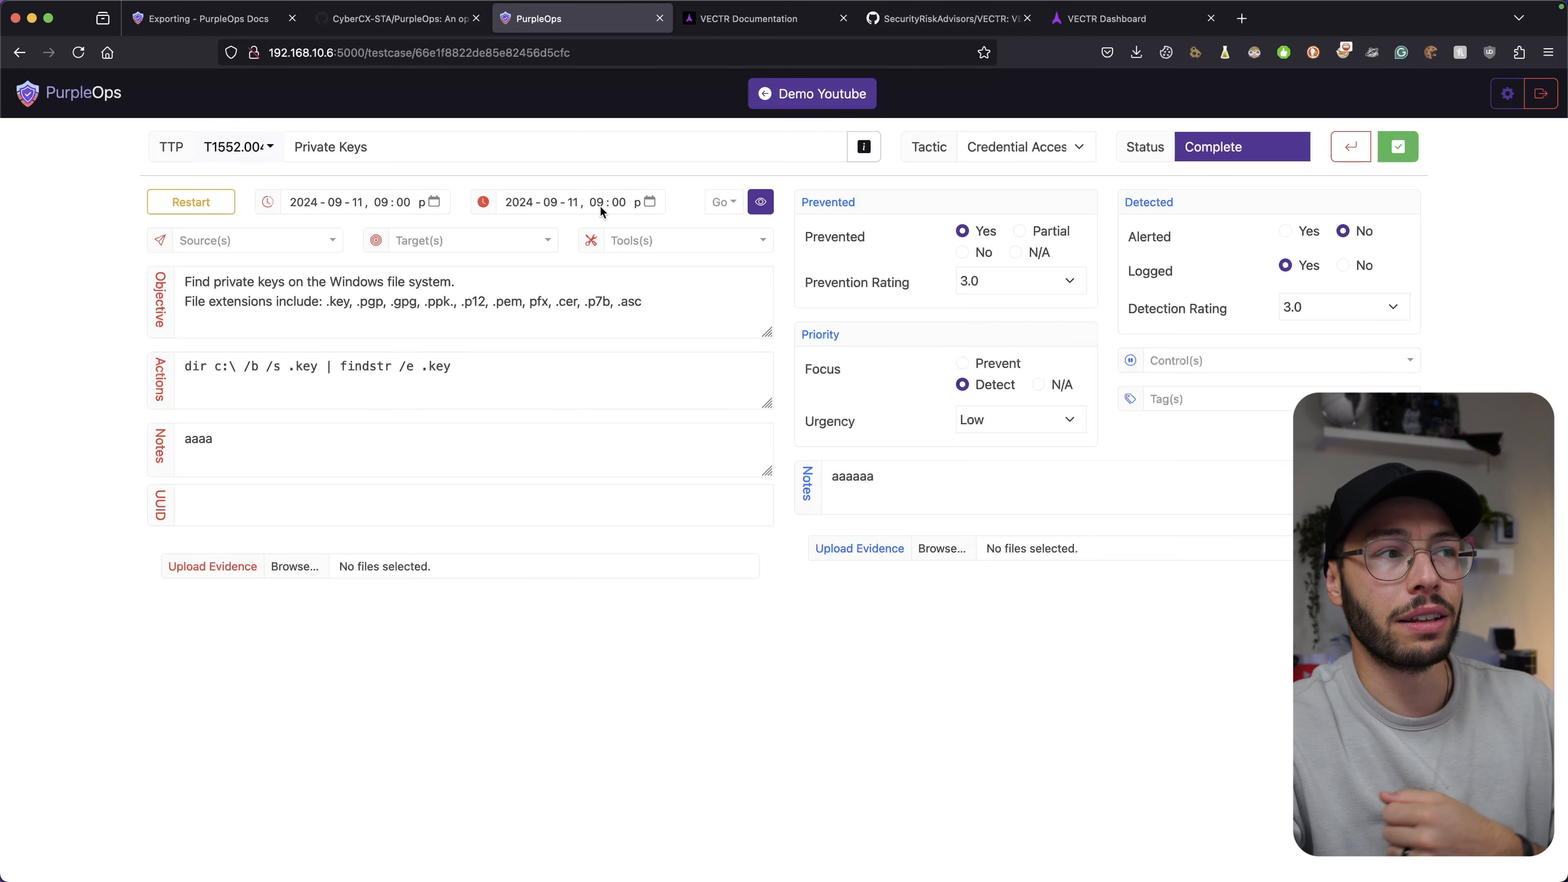
{"action": "left_click", "coordinate": [1391, 158]}
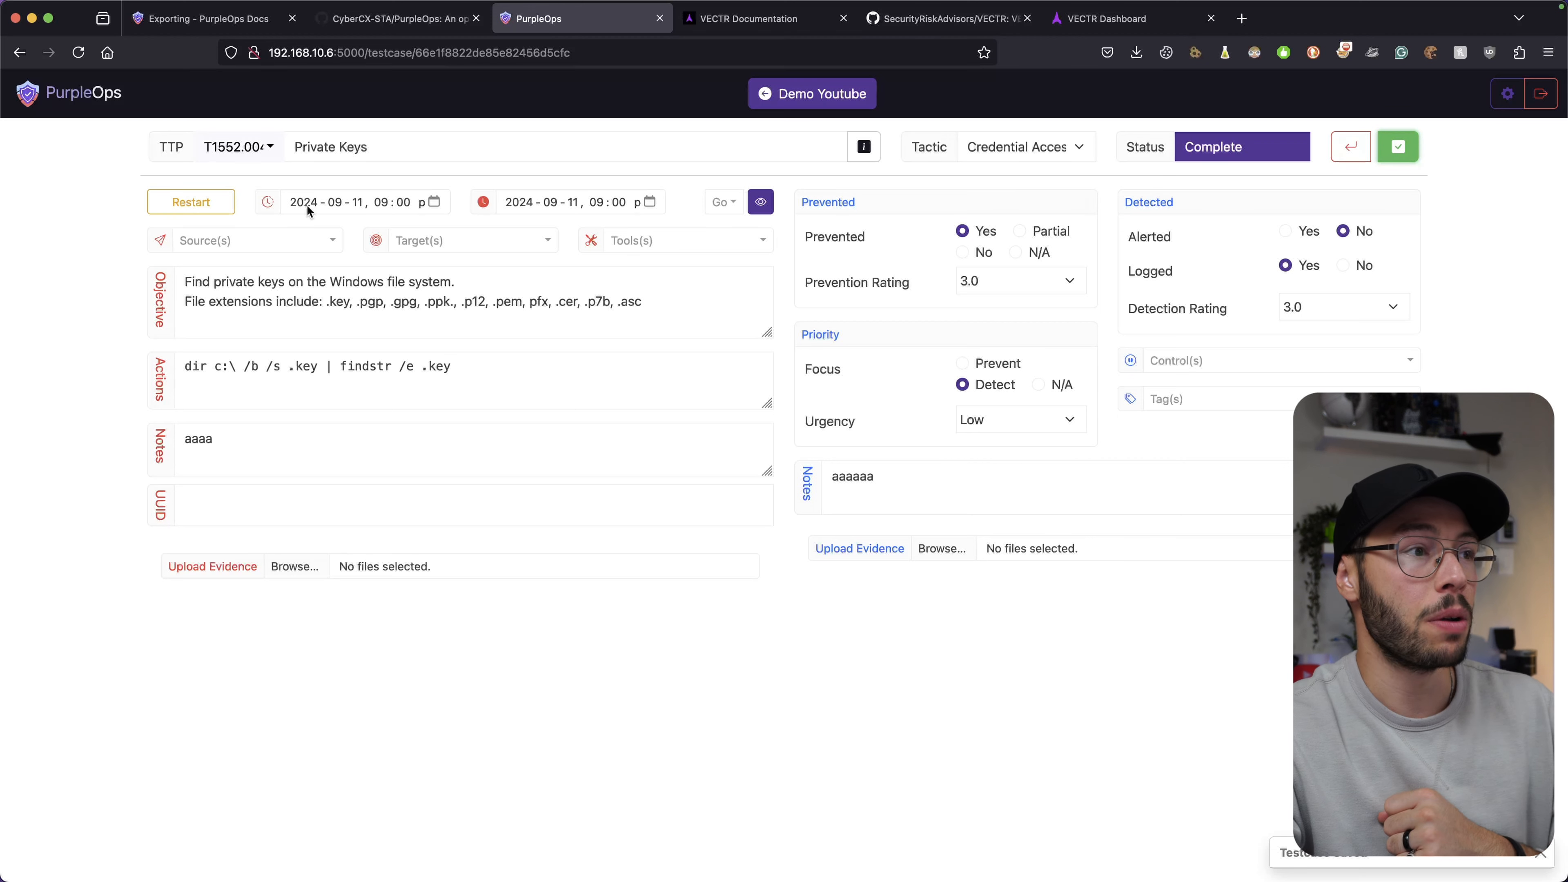
Review the Sources, Targets and Tools lists, then compare against the VECTR dashboard.
{"action": "left_click", "coordinate": [326, 241]}
{"action": "left_click", "coordinate": [465, 248]}
{"action": "left_click", "coordinate": [641, 246]}
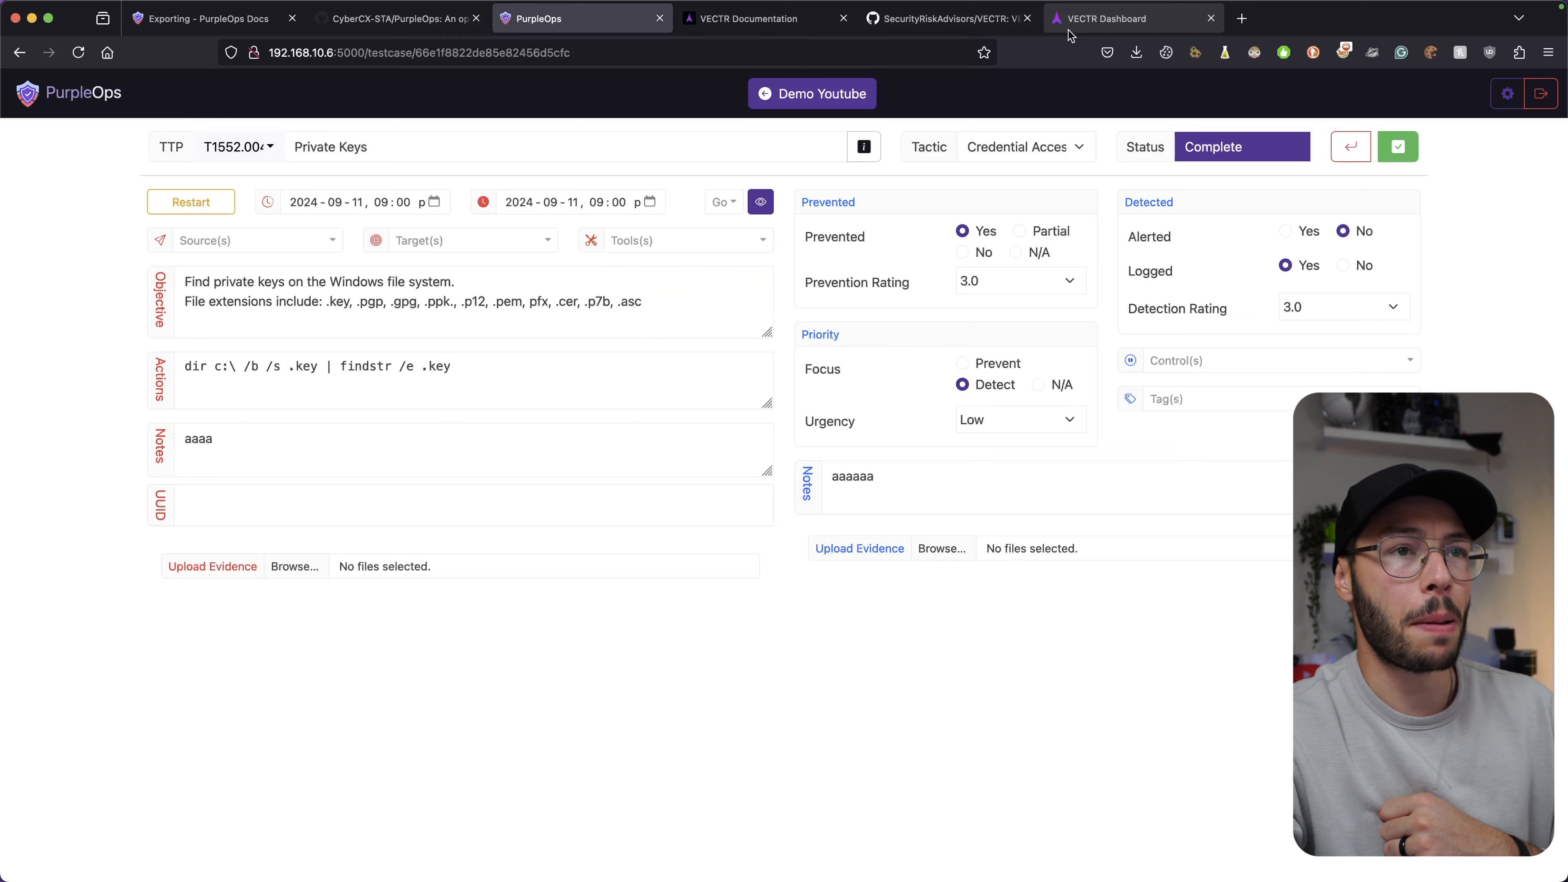
{"action": "left_click", "coordinate": [1071, 25]}
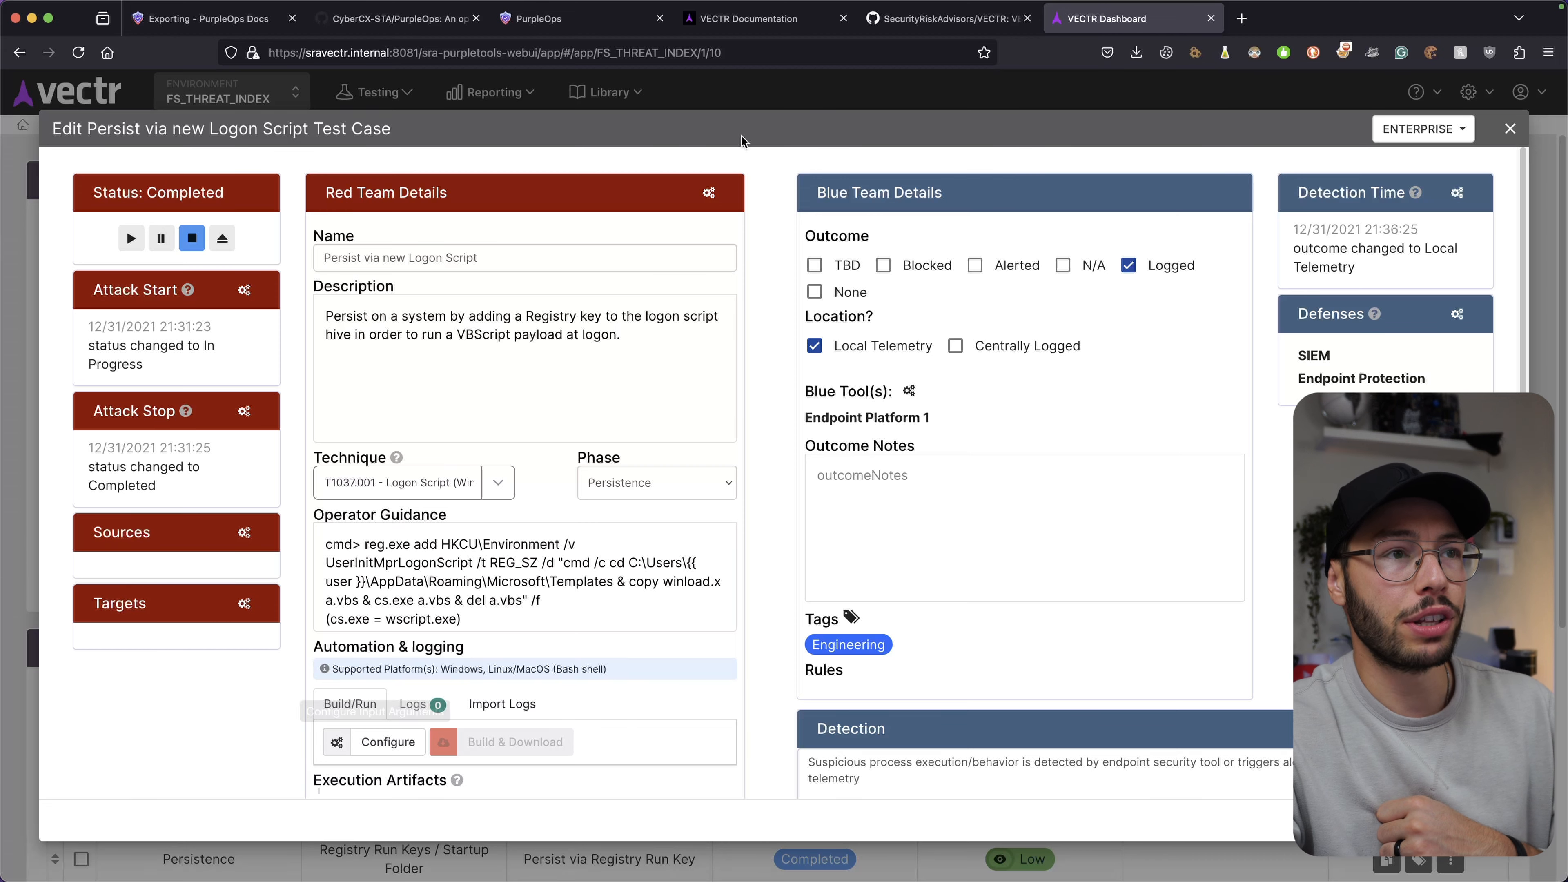
{"action": "left_click", "coordinate": [654, 22]}
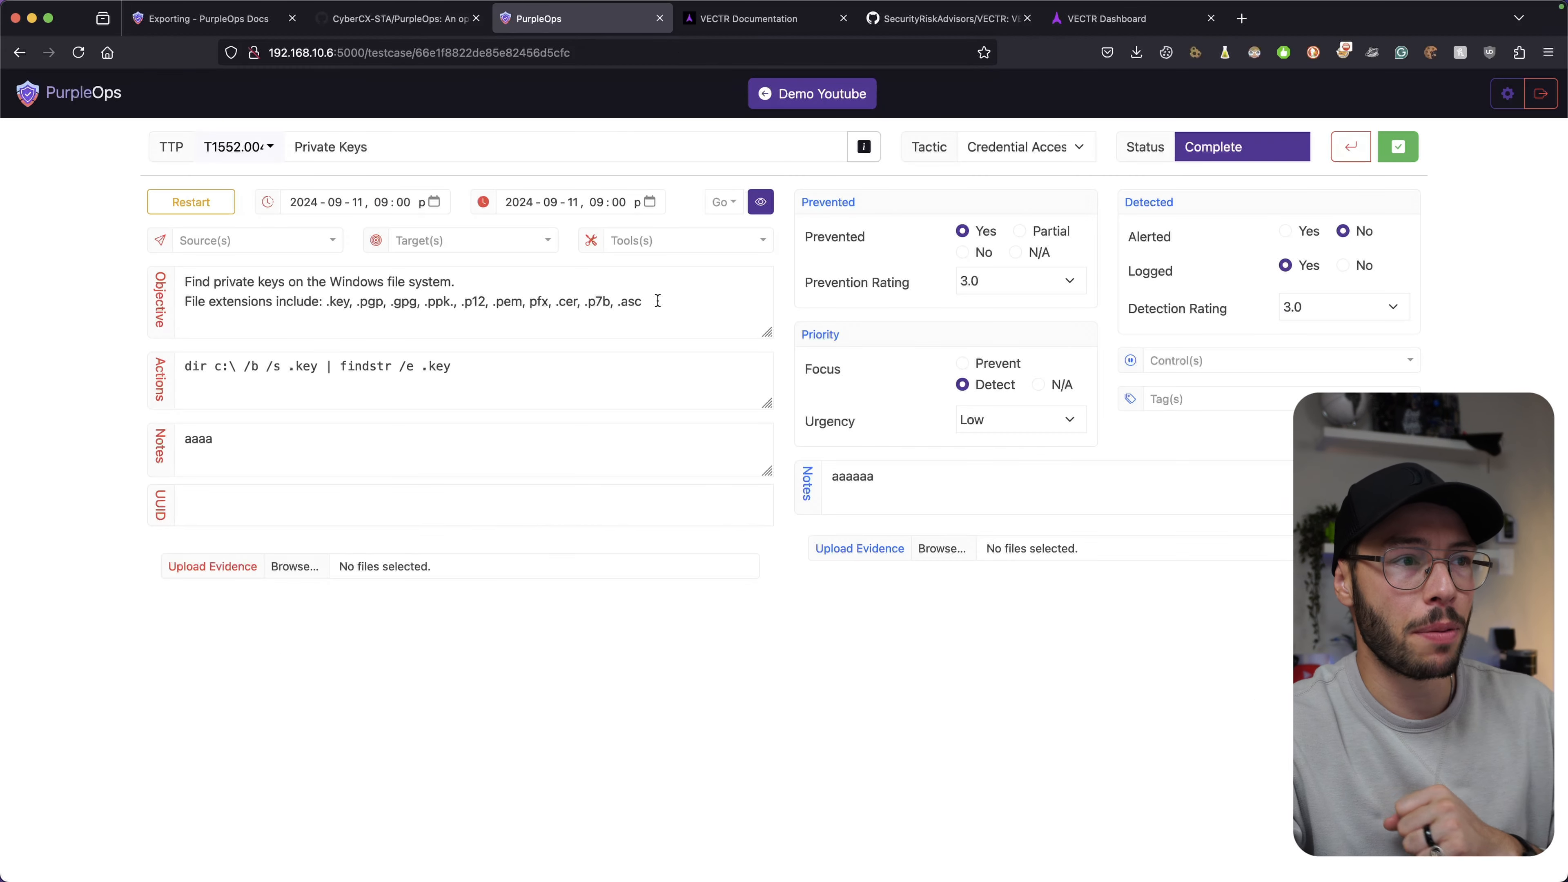
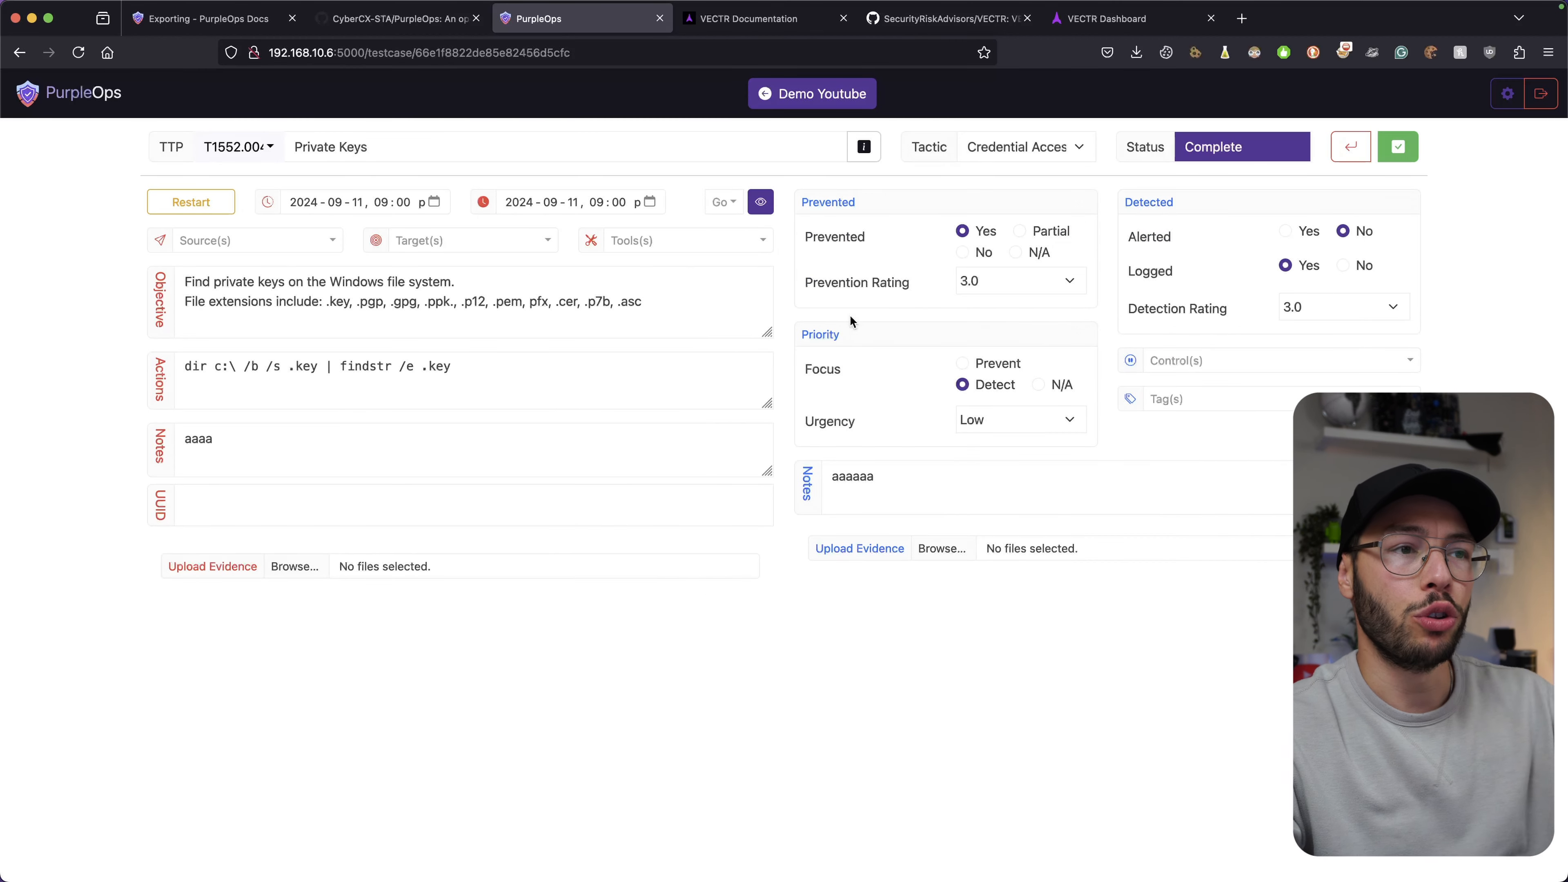
Toggle the visibility setting of the T1552.004 Private Keys test case next to Go.
{"action": "left_click", "coordinate": [761, 204]}
{"action": "left_click", "coordinate": [761, 203]}
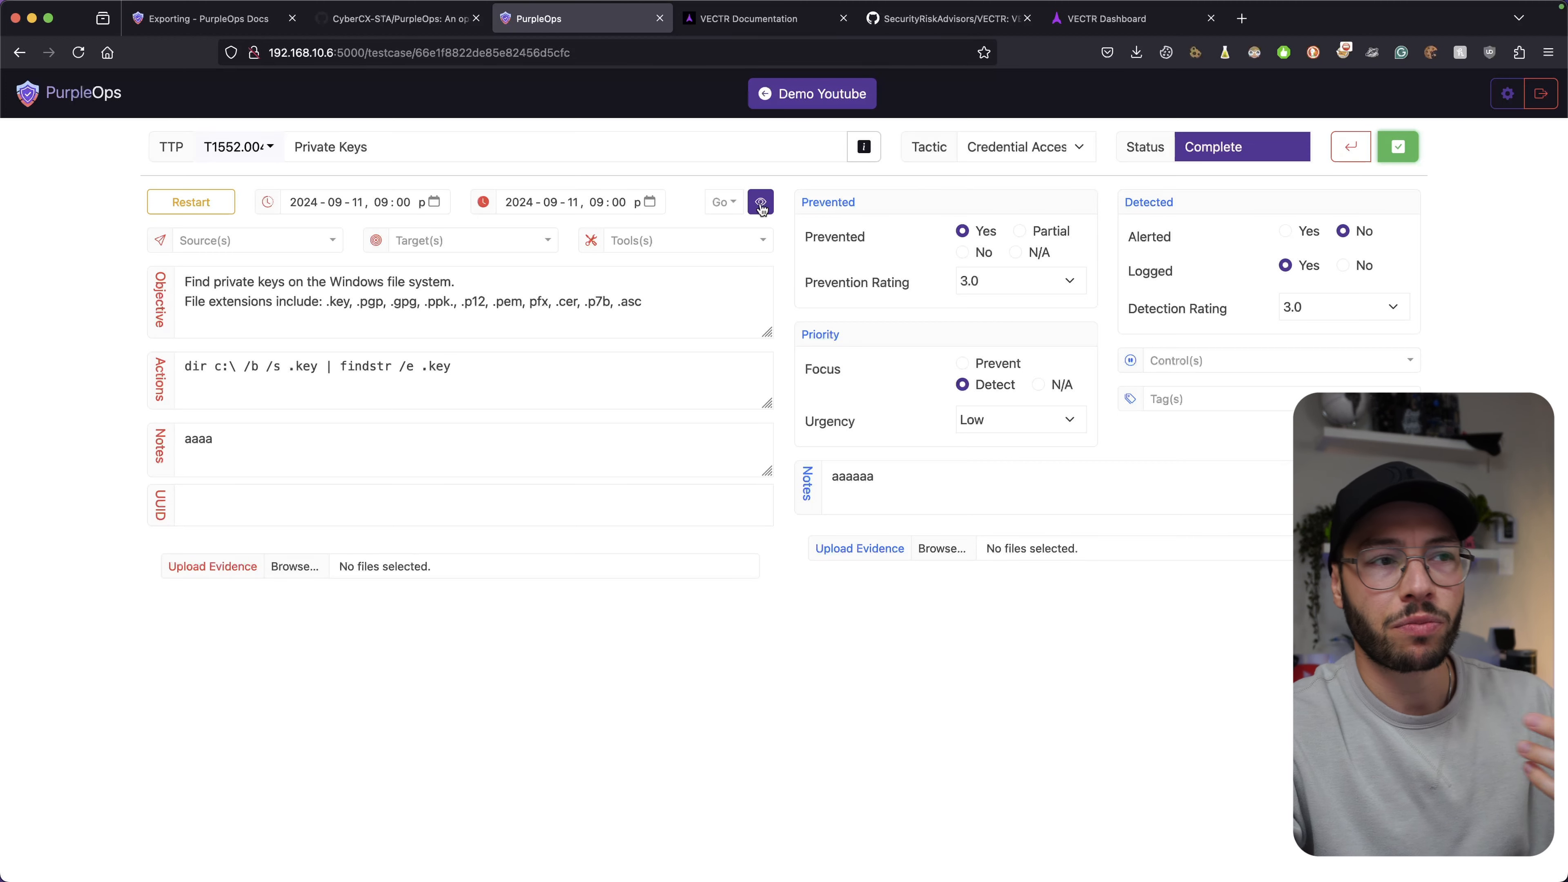
Save Private Keys, turn its visibility back on, and save again, keeping Complete and 3.0 ratings.
{"action": "left_click", "coordinate": [1398, 147]}
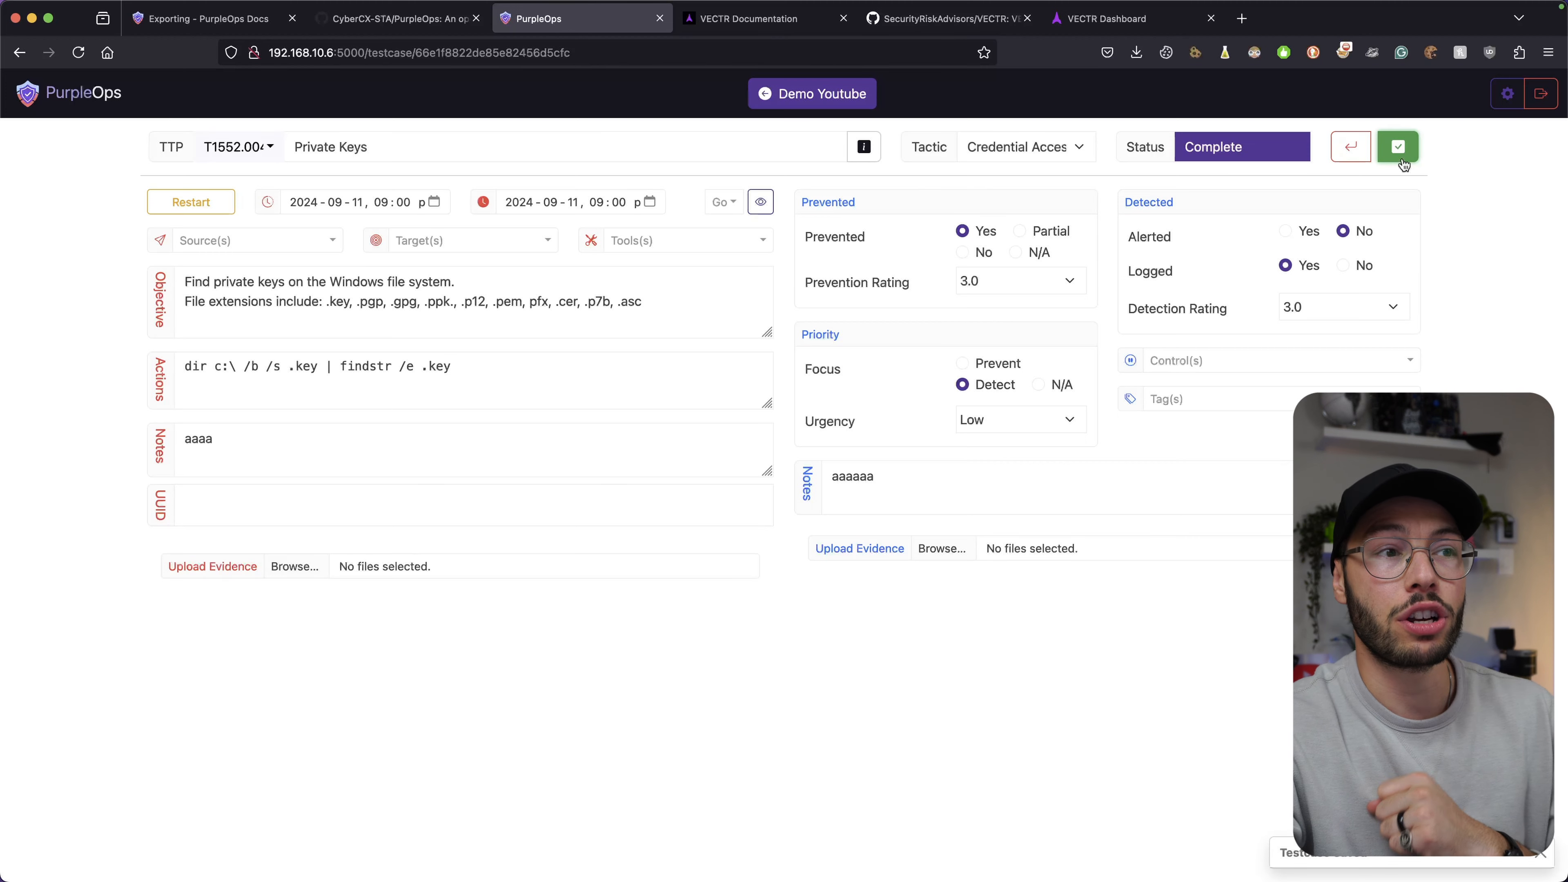
{"action": "left_click", "coordinate": [762, 203]}
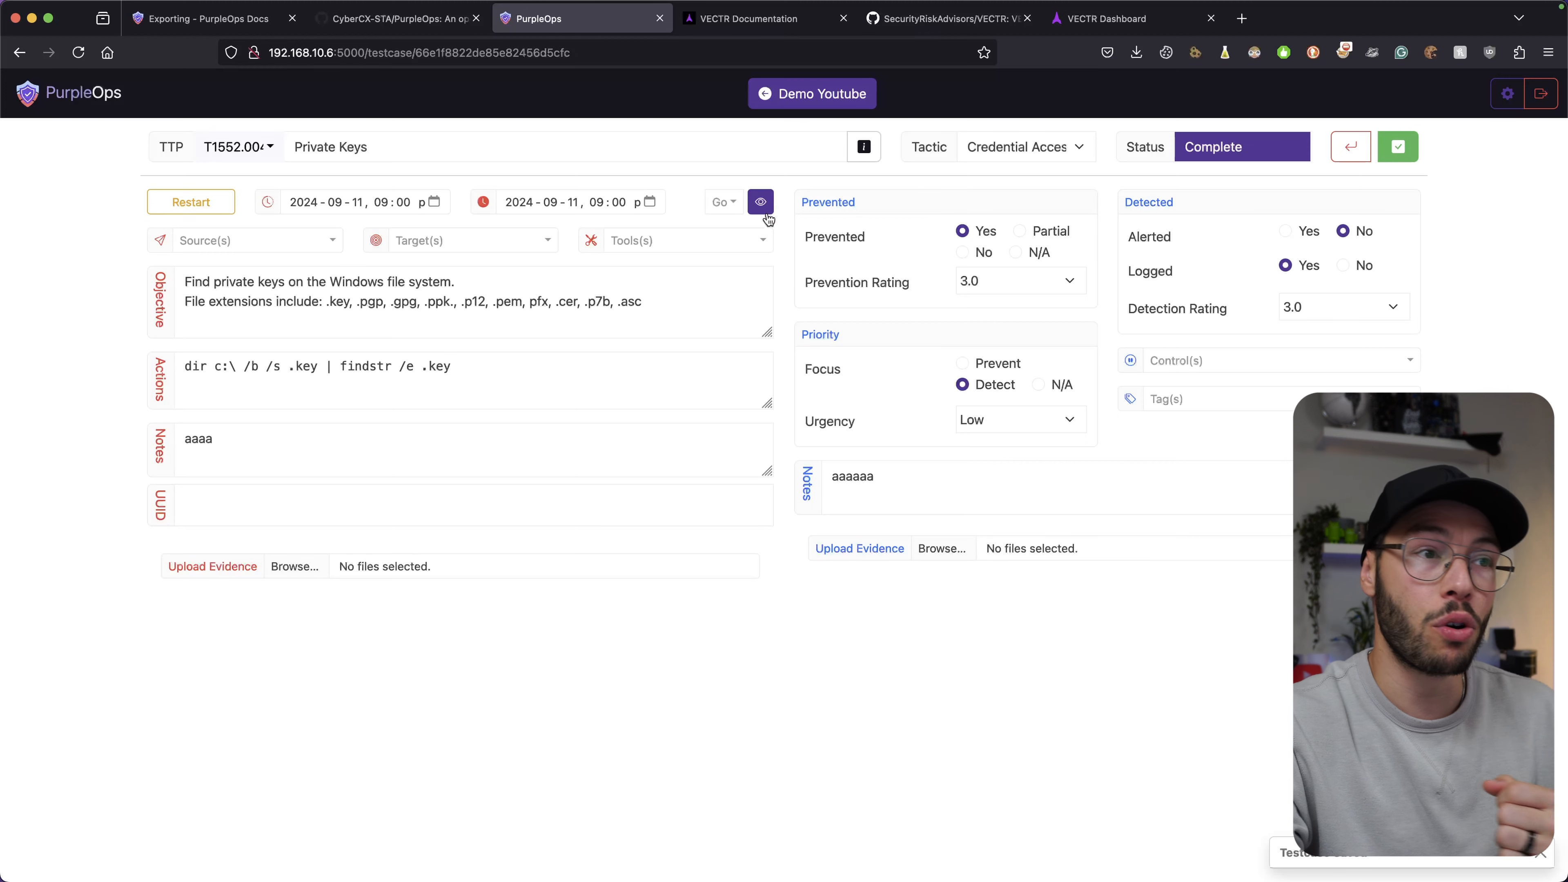
{"action": "left_click", "coordinate": [1415, 149]}
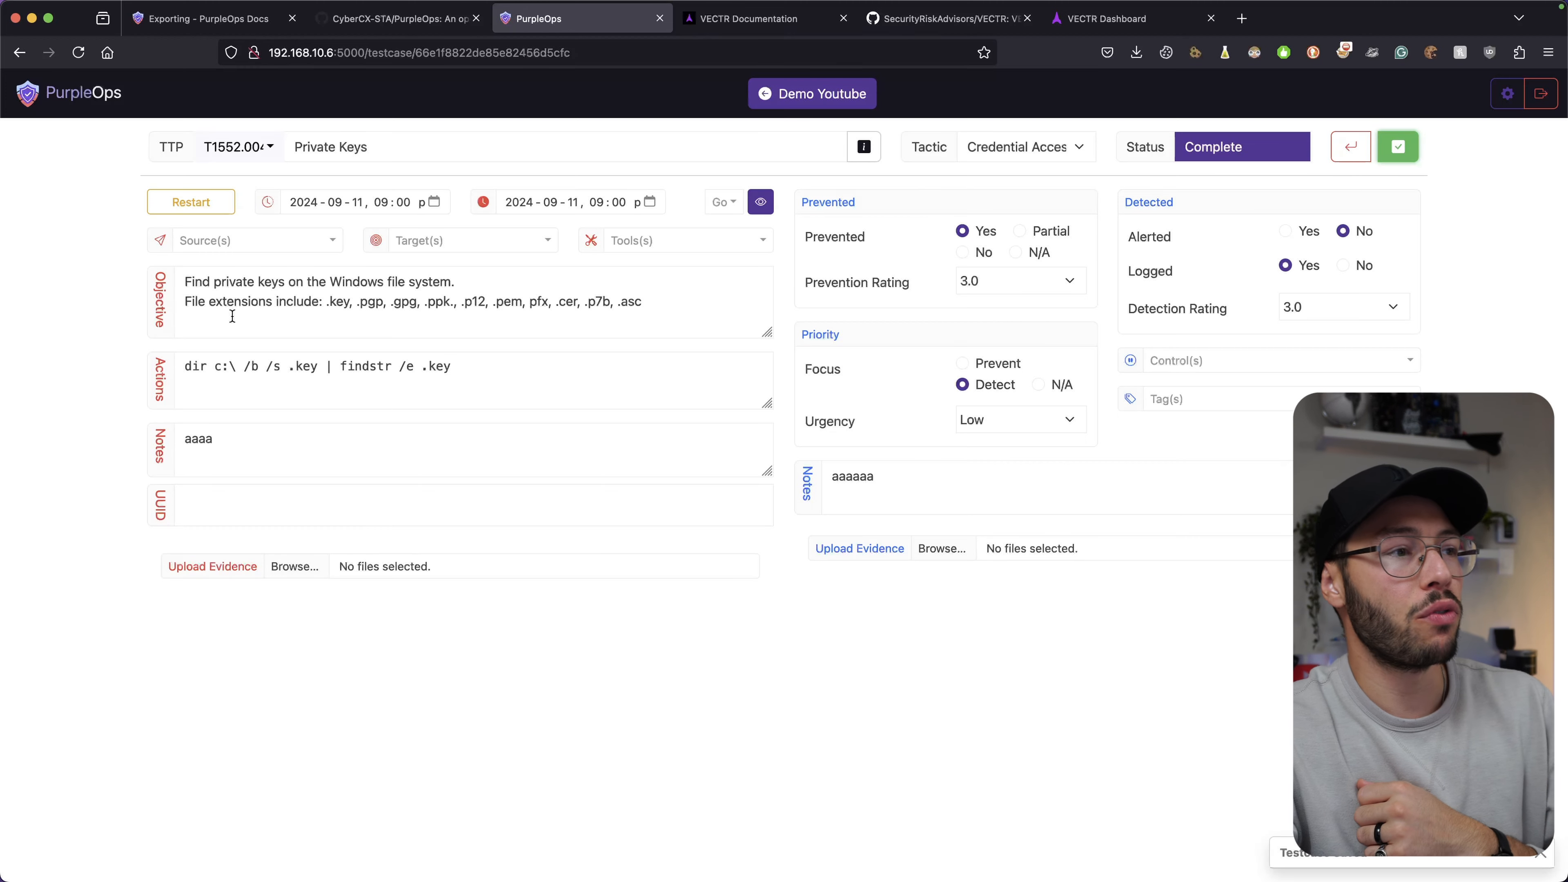
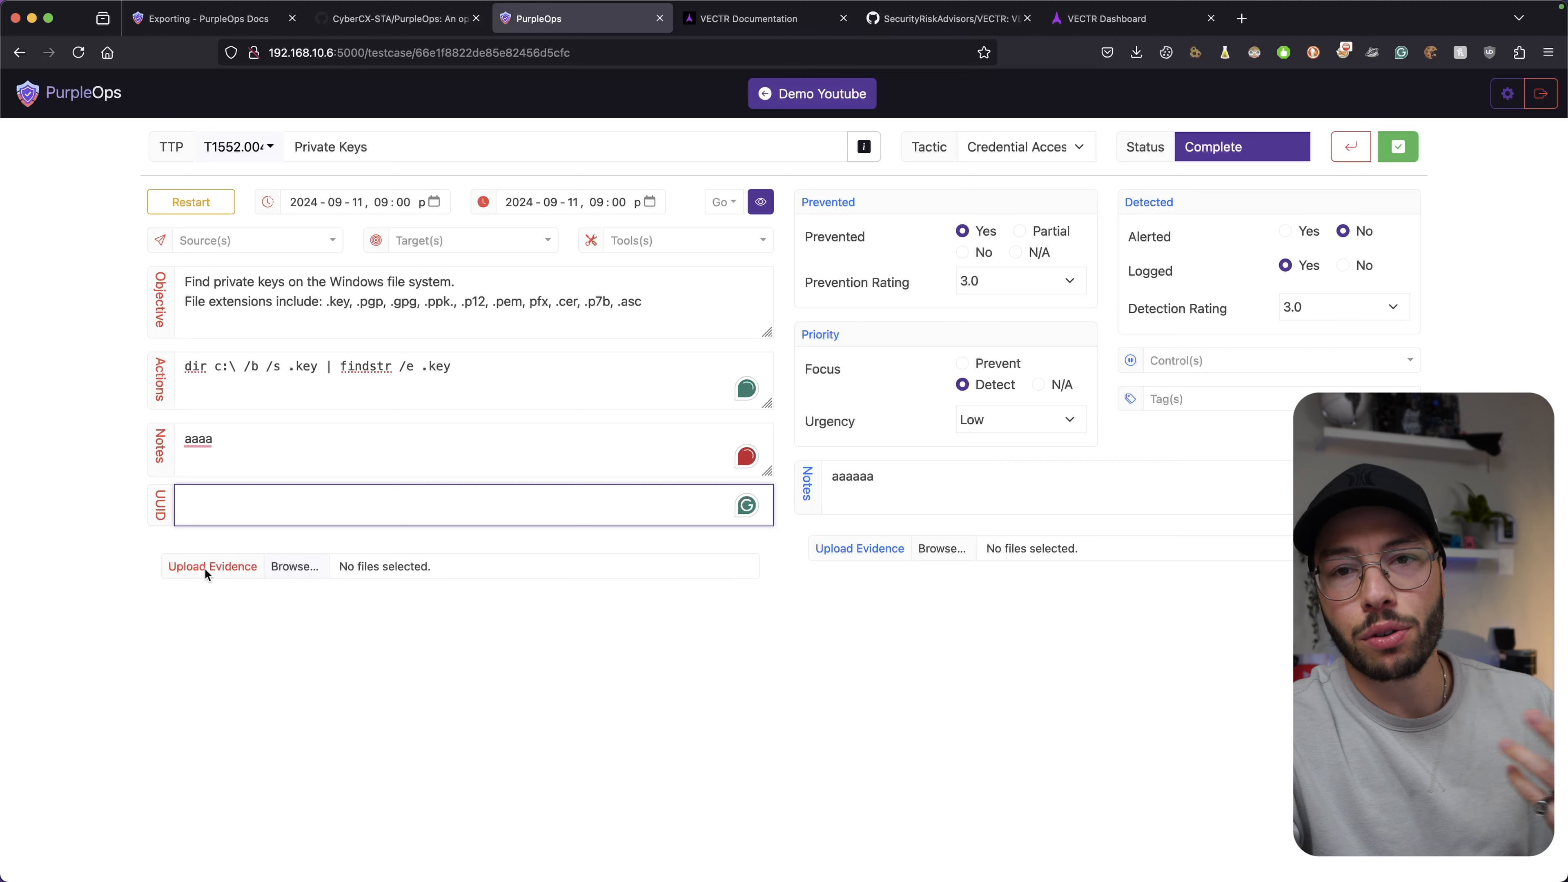
Clear focus from the UUID field of the Private Keys test case.
{"action": "left_click", "coordinate": [193, 602]}
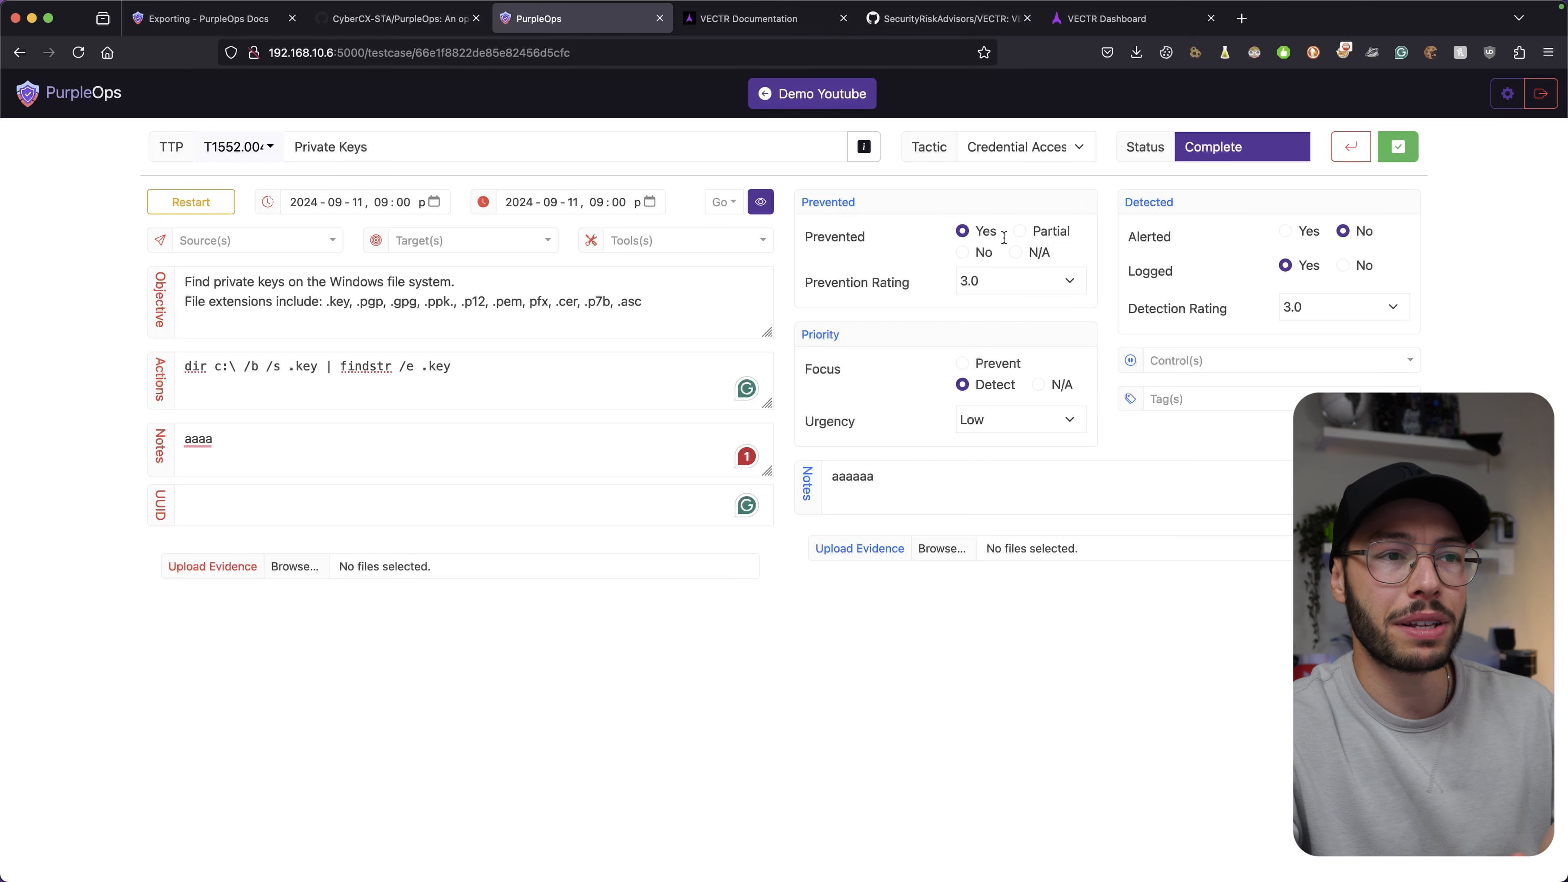
Change the prevention rating from 3.0 to 4.5, then 5.0, and keep urgency at Low.
{"action": "left_click", "coordinate": [1016, 283]}
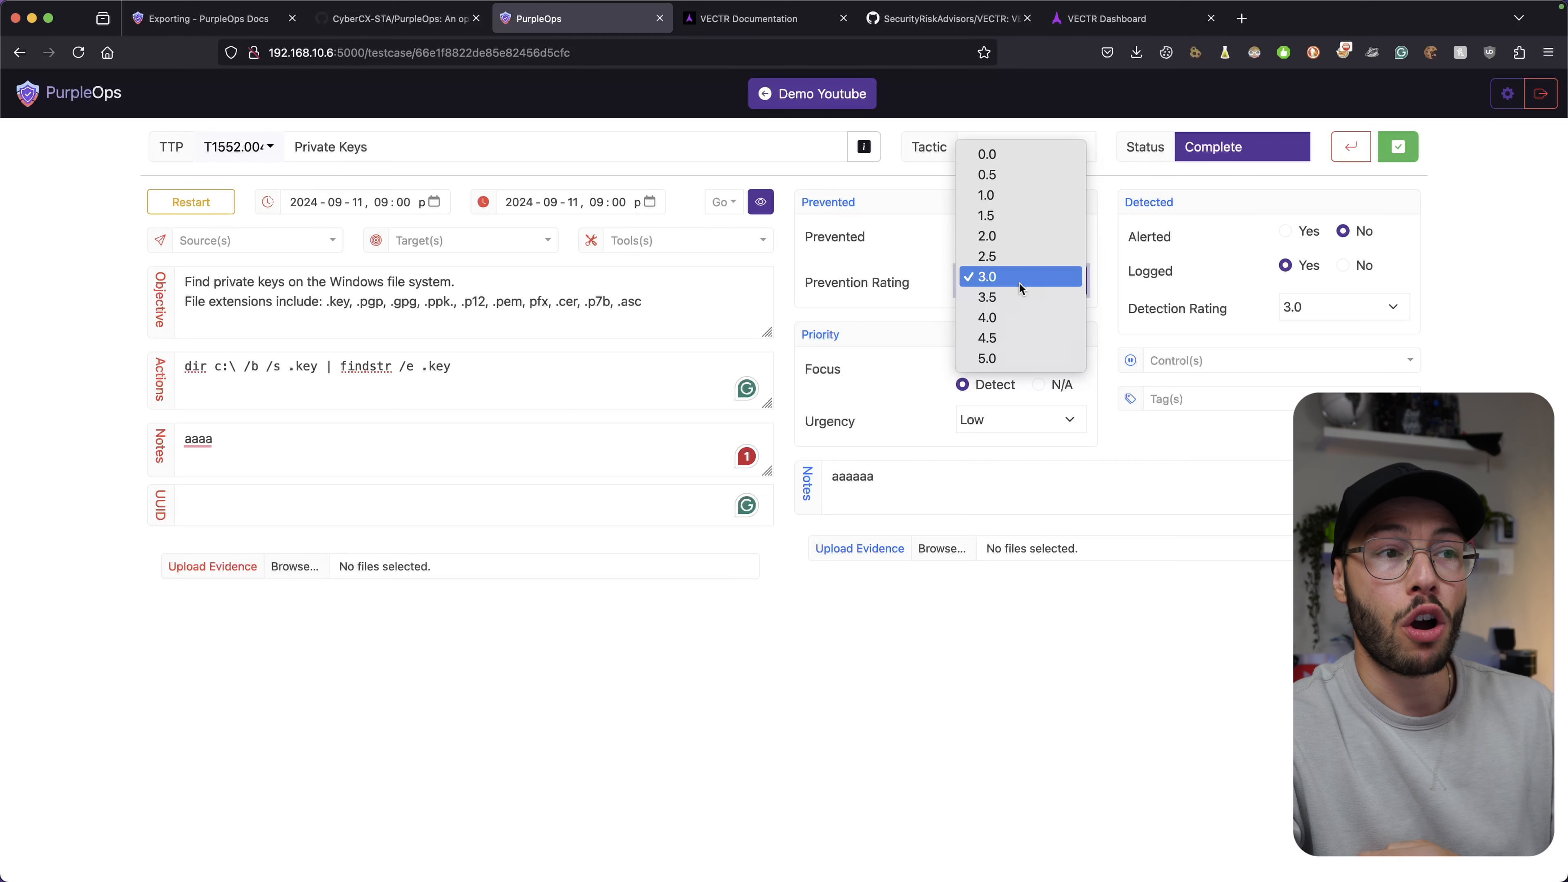
{"action": "left_click", "coordinate": [1017, 282]}
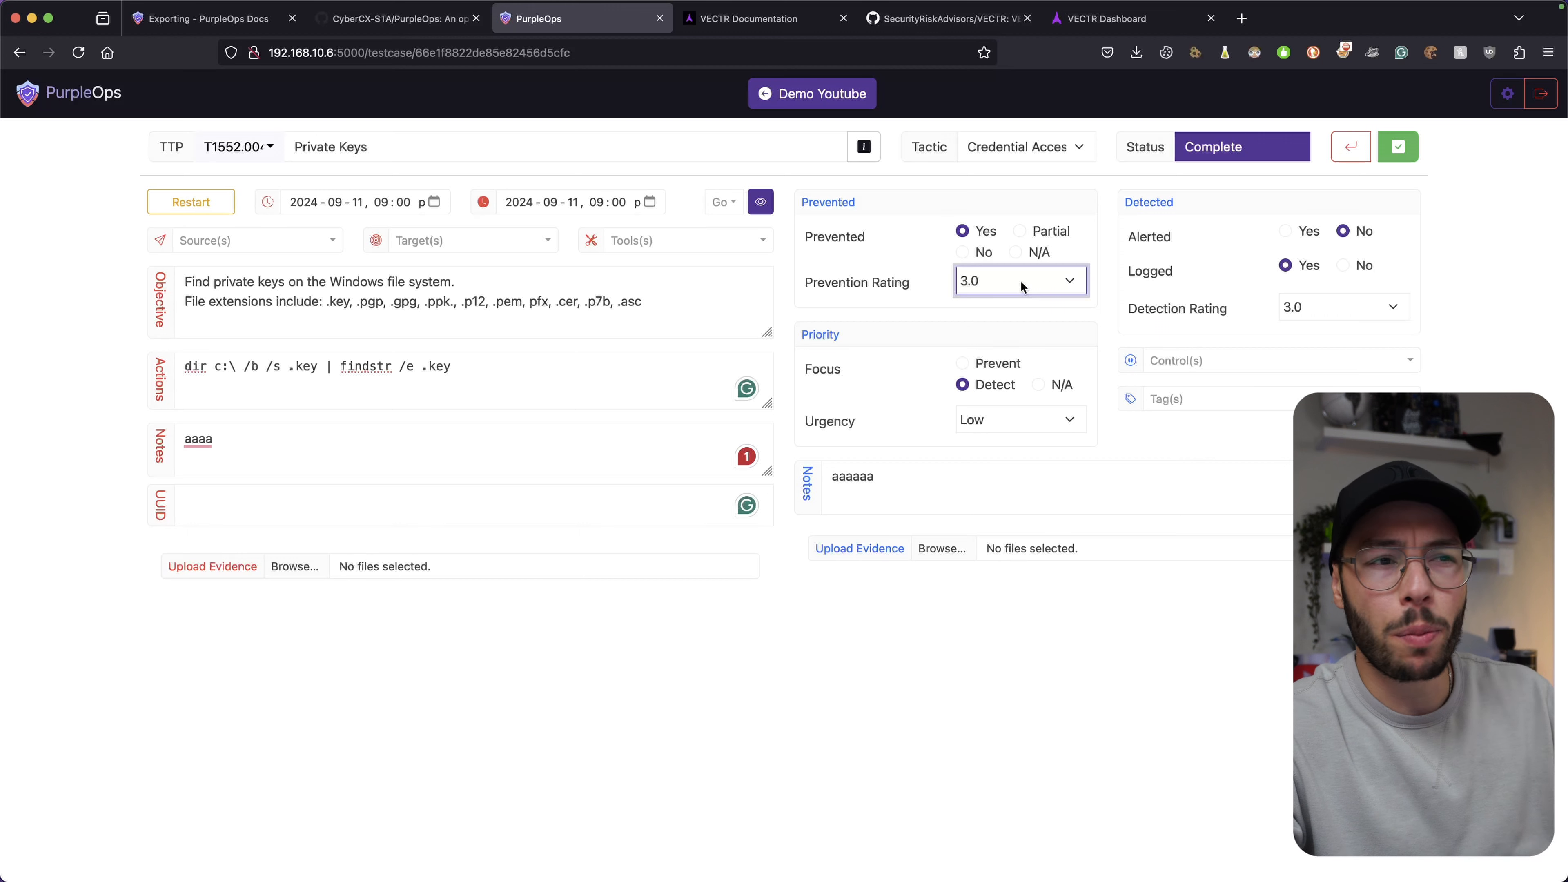
{"action": "left_click", "coordinate": [1020, 279]}
{"action": "left_click", "coordinate": [1002, 339]}
{"action": "left_click", "coordinate": [1008, 283]}
{"action": "left_click", "coordinate": [1018, 298]}
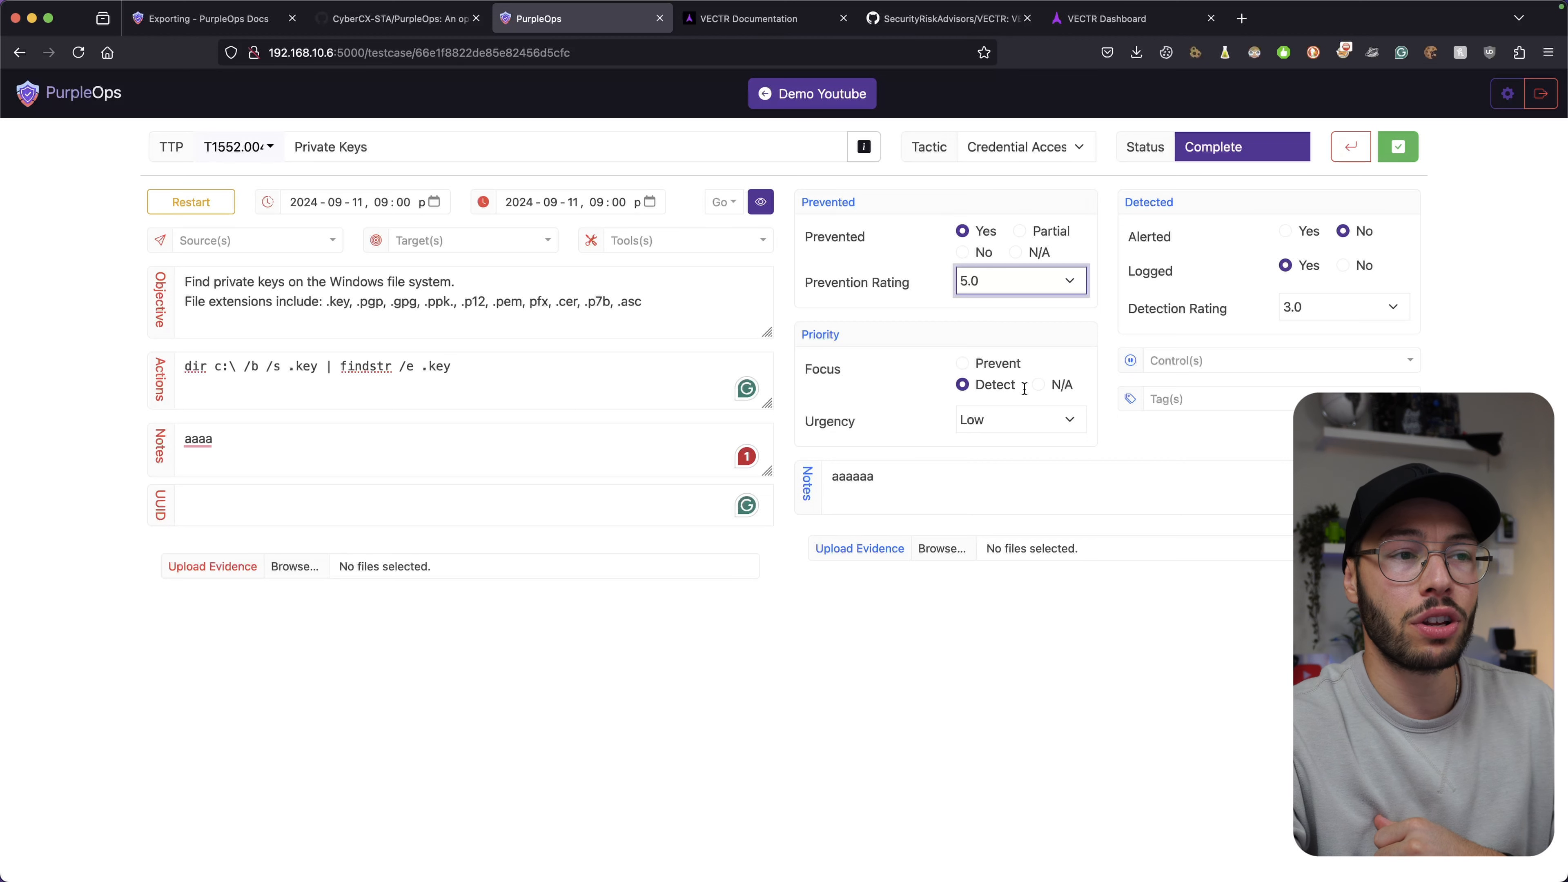
{"action": "left_click", "coordinate": [992, 422]}
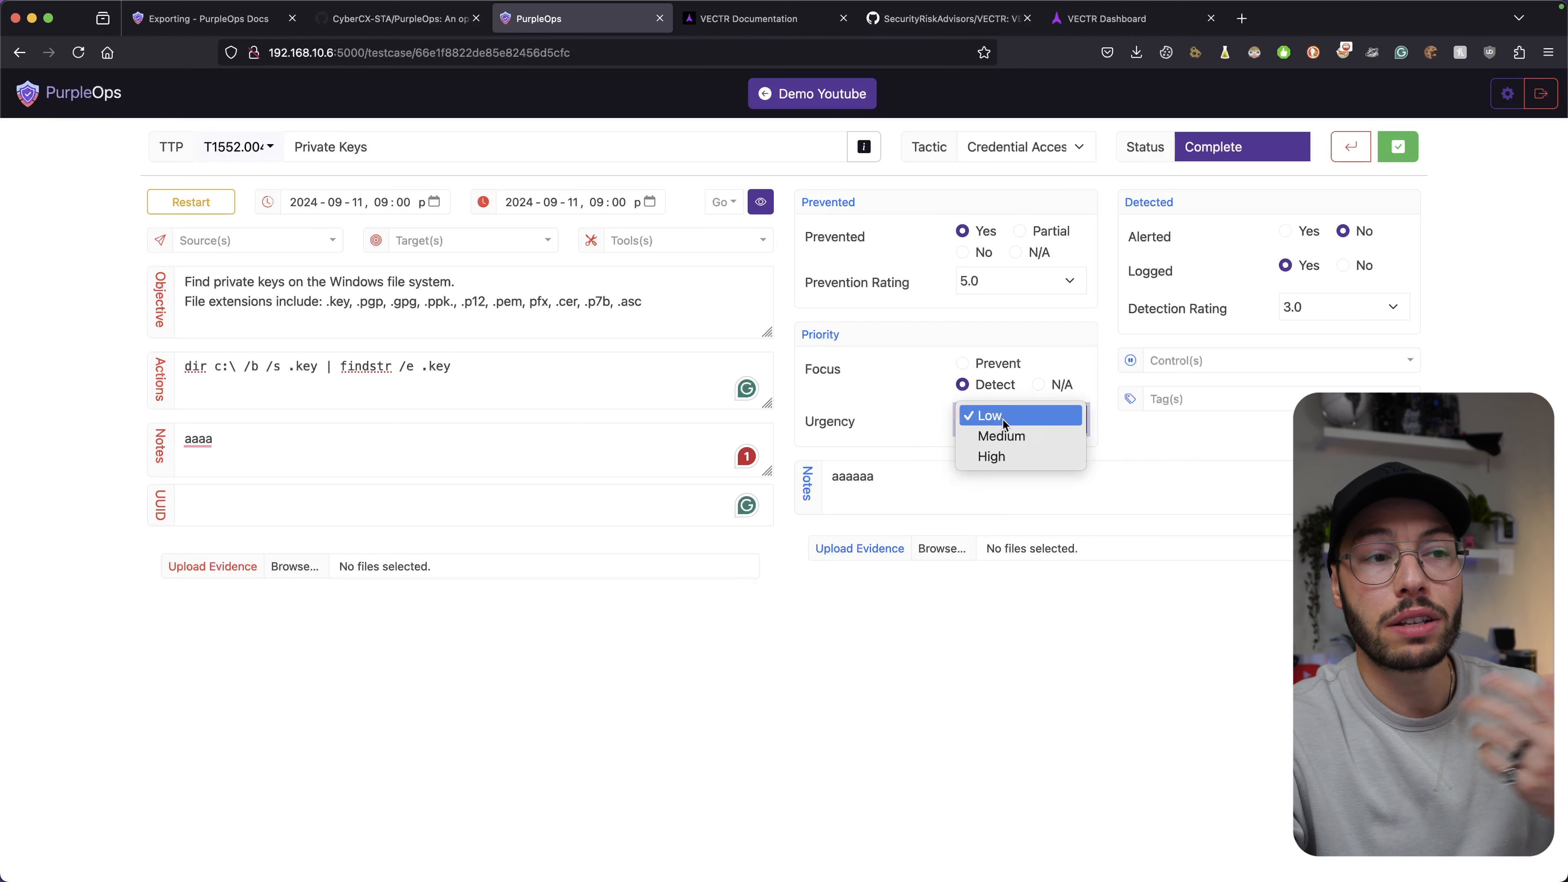
{"action": "left_click", "coordinate": [894, 391]}
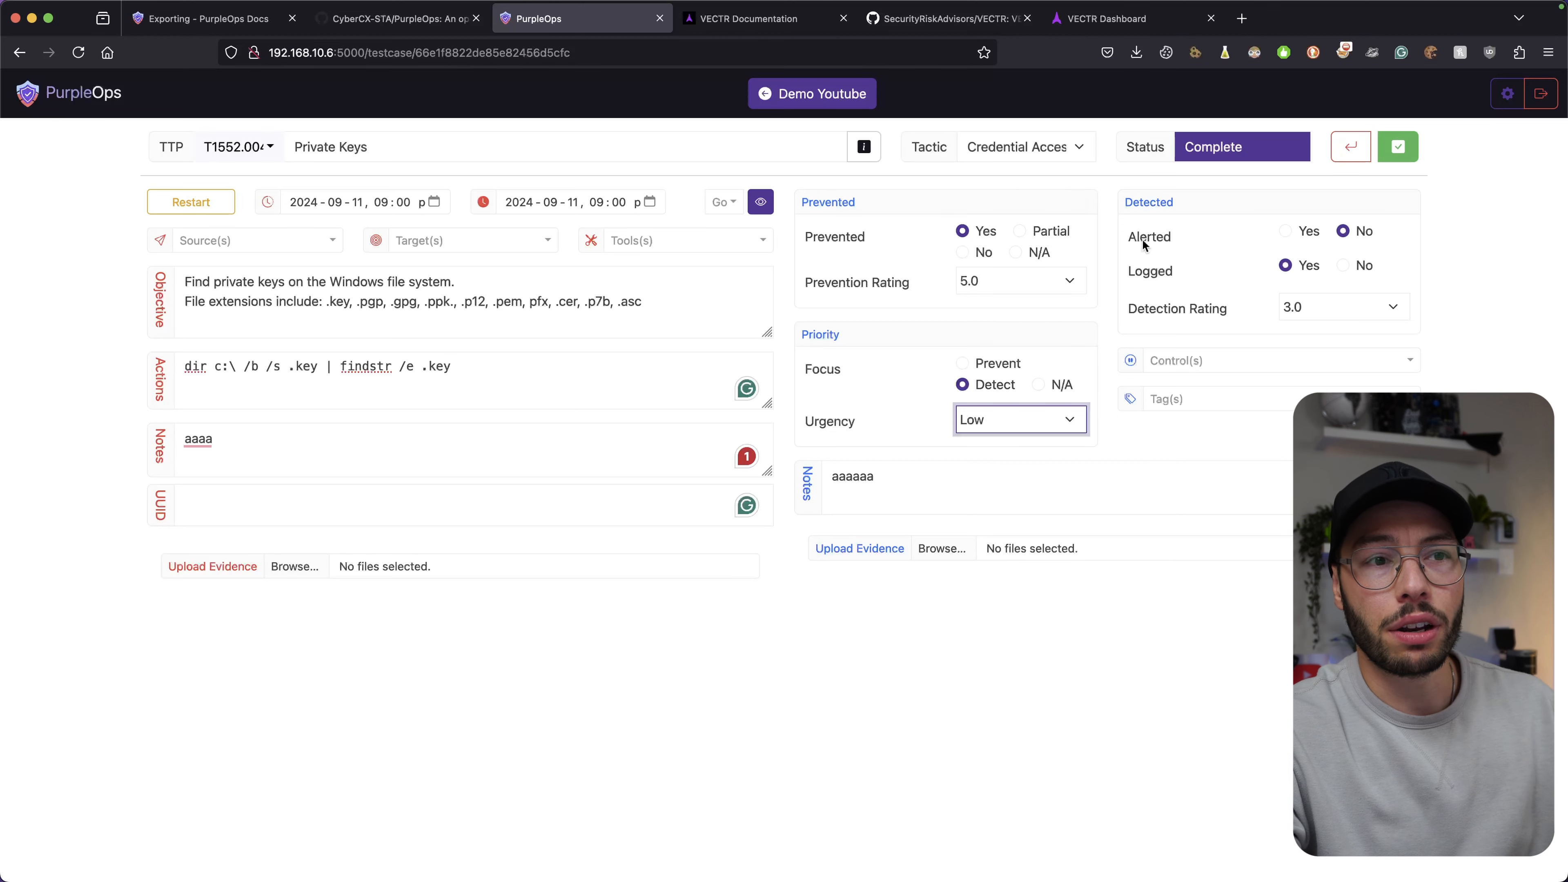
Look over the available Control(s) and Tag(s) options, then move into the detection Notes box.
{"action": "left_click", "coordinate": [1198, 362]}
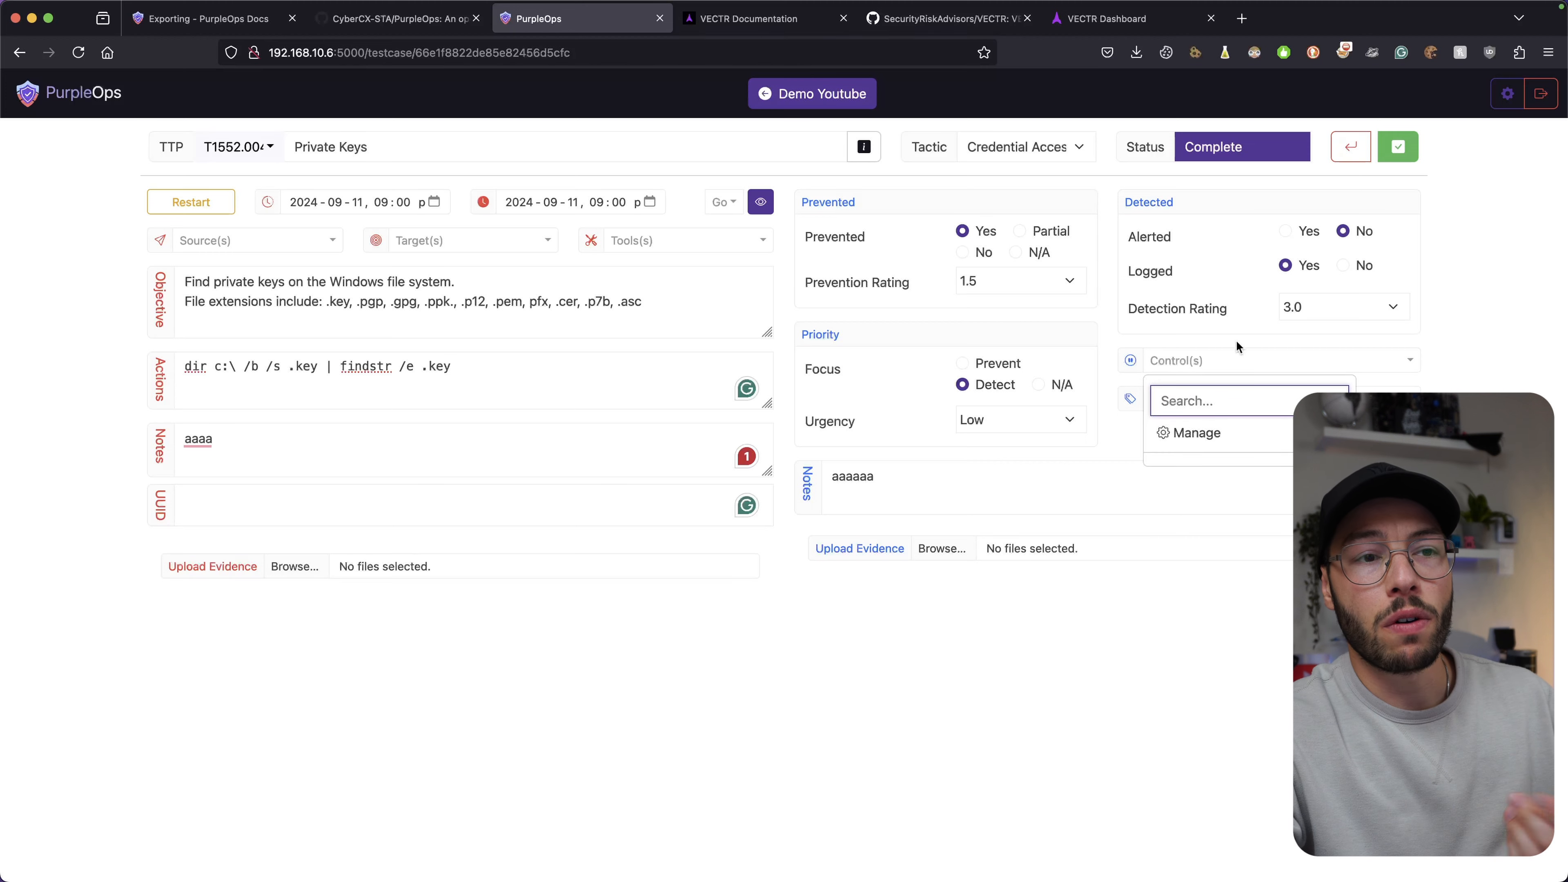
{"action": "left_click", "coordinate": [1233, 356]}
{"action": "left_click", "coordinate": [1190, 399]}
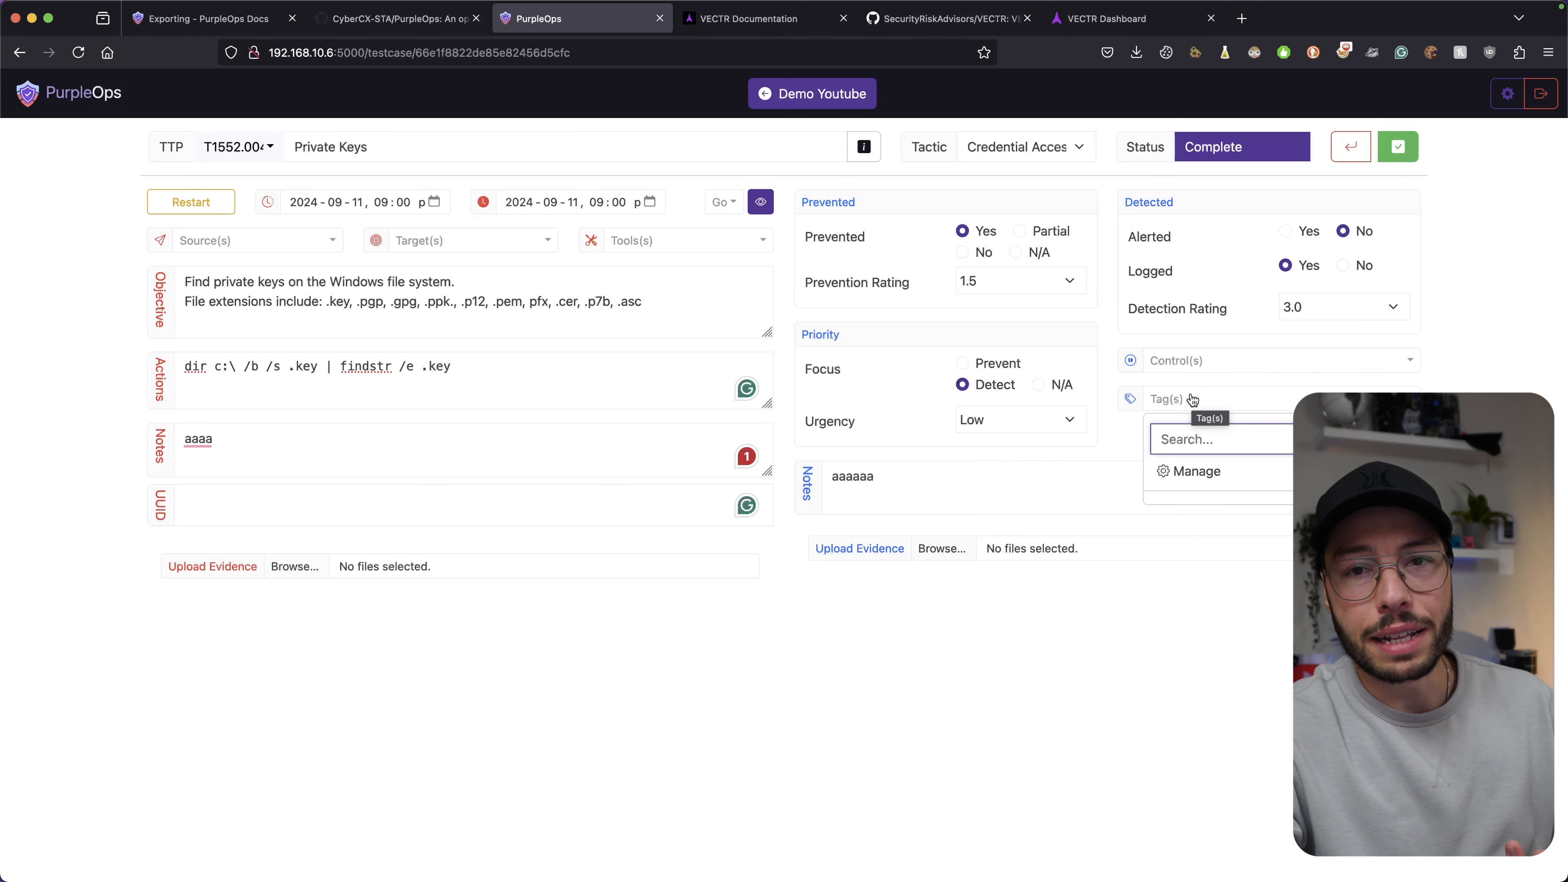
{"action": "left_click", "coordinate": [1192, 399]}
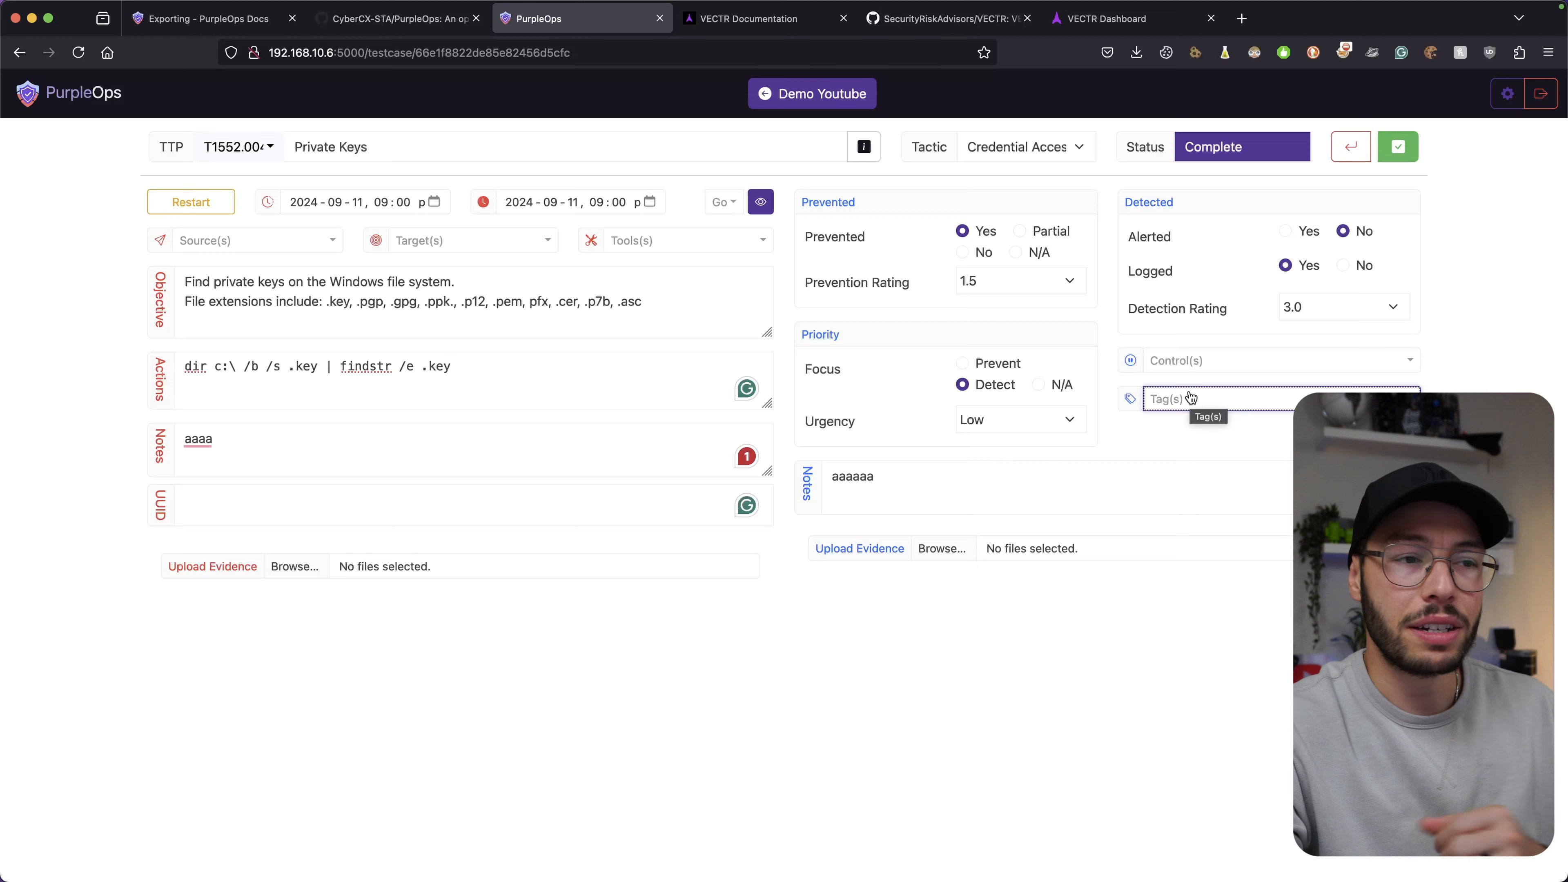
{"action": "left_click", "coordinate": [956, 475]}
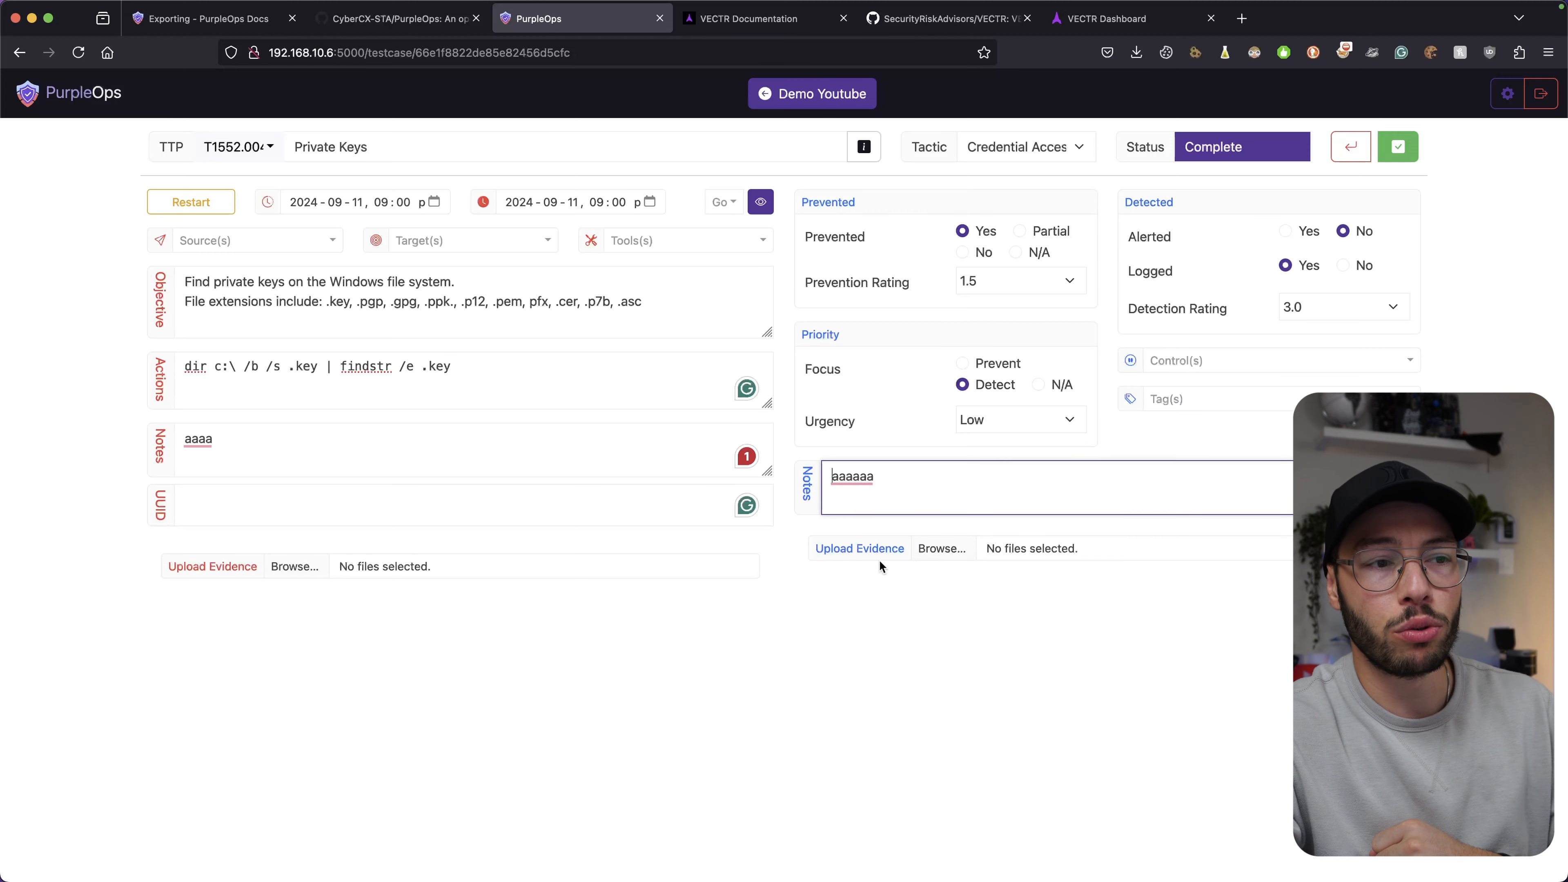
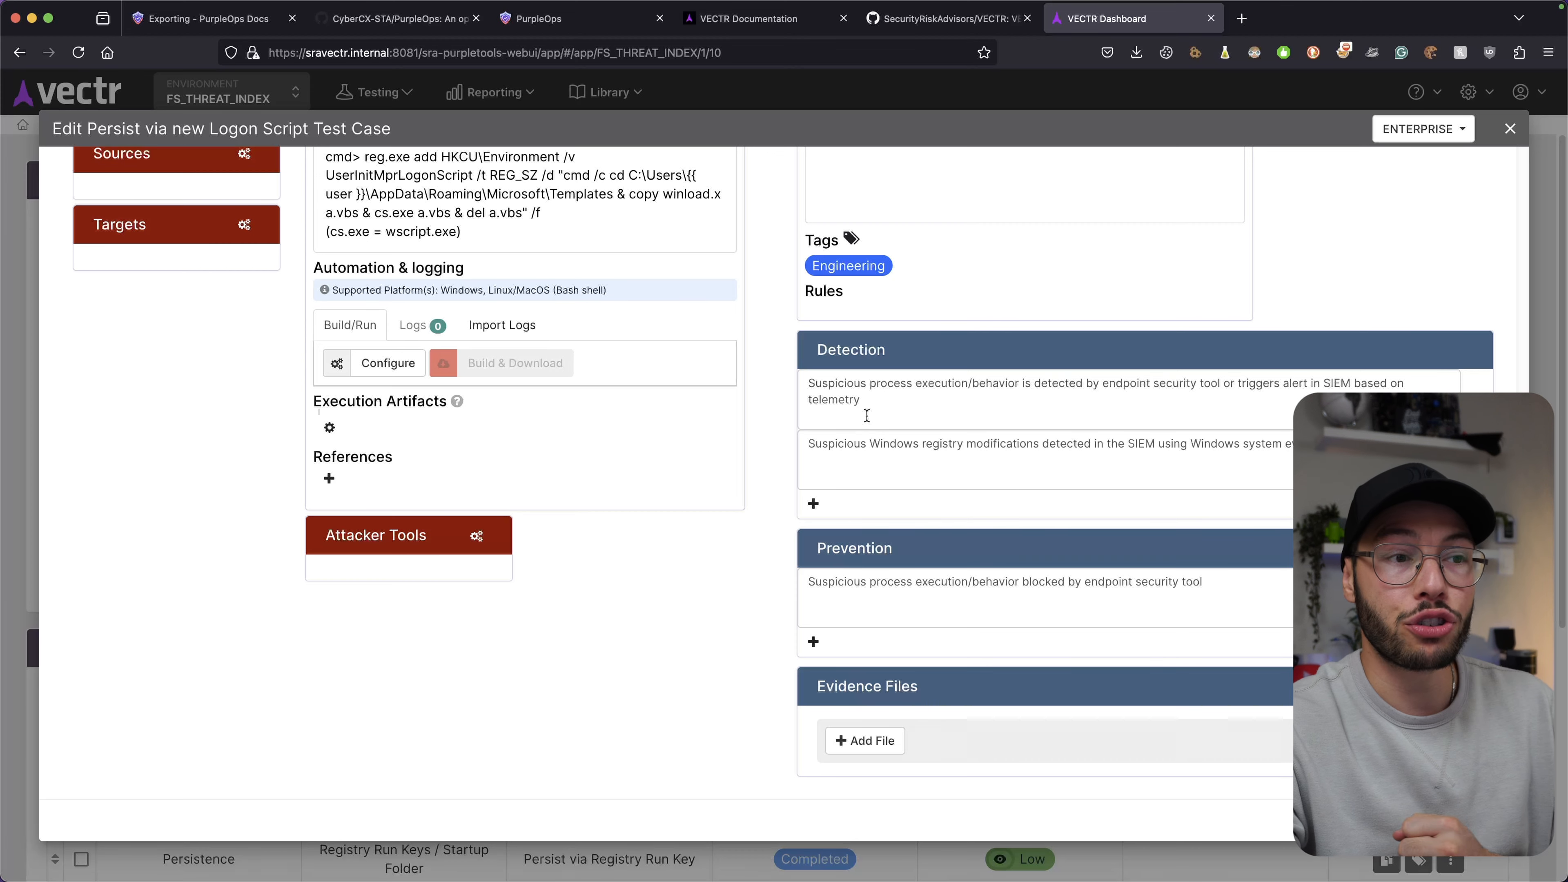
Switch from VECTR to the PurpleOps tab showing the Private Keys test case.
{"action": "left_click", "coordinate": [571, 23]}
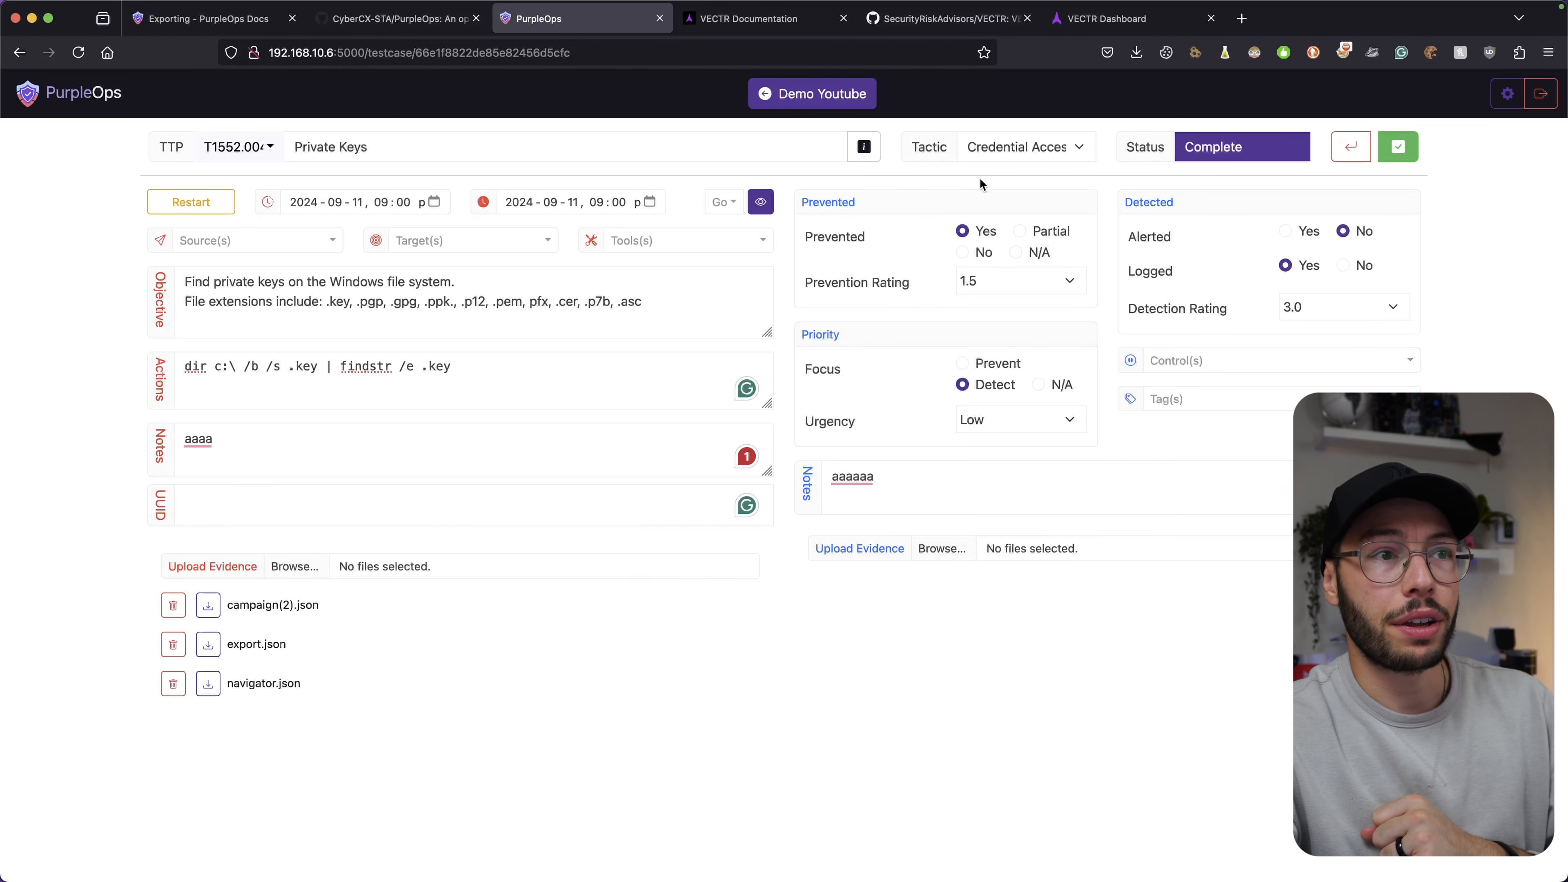
Open the Demo Youtube assessment and add the Start, Modified, Prevention and Detection columns.
{"action": "left_click", "coordinate": [786, 109]}
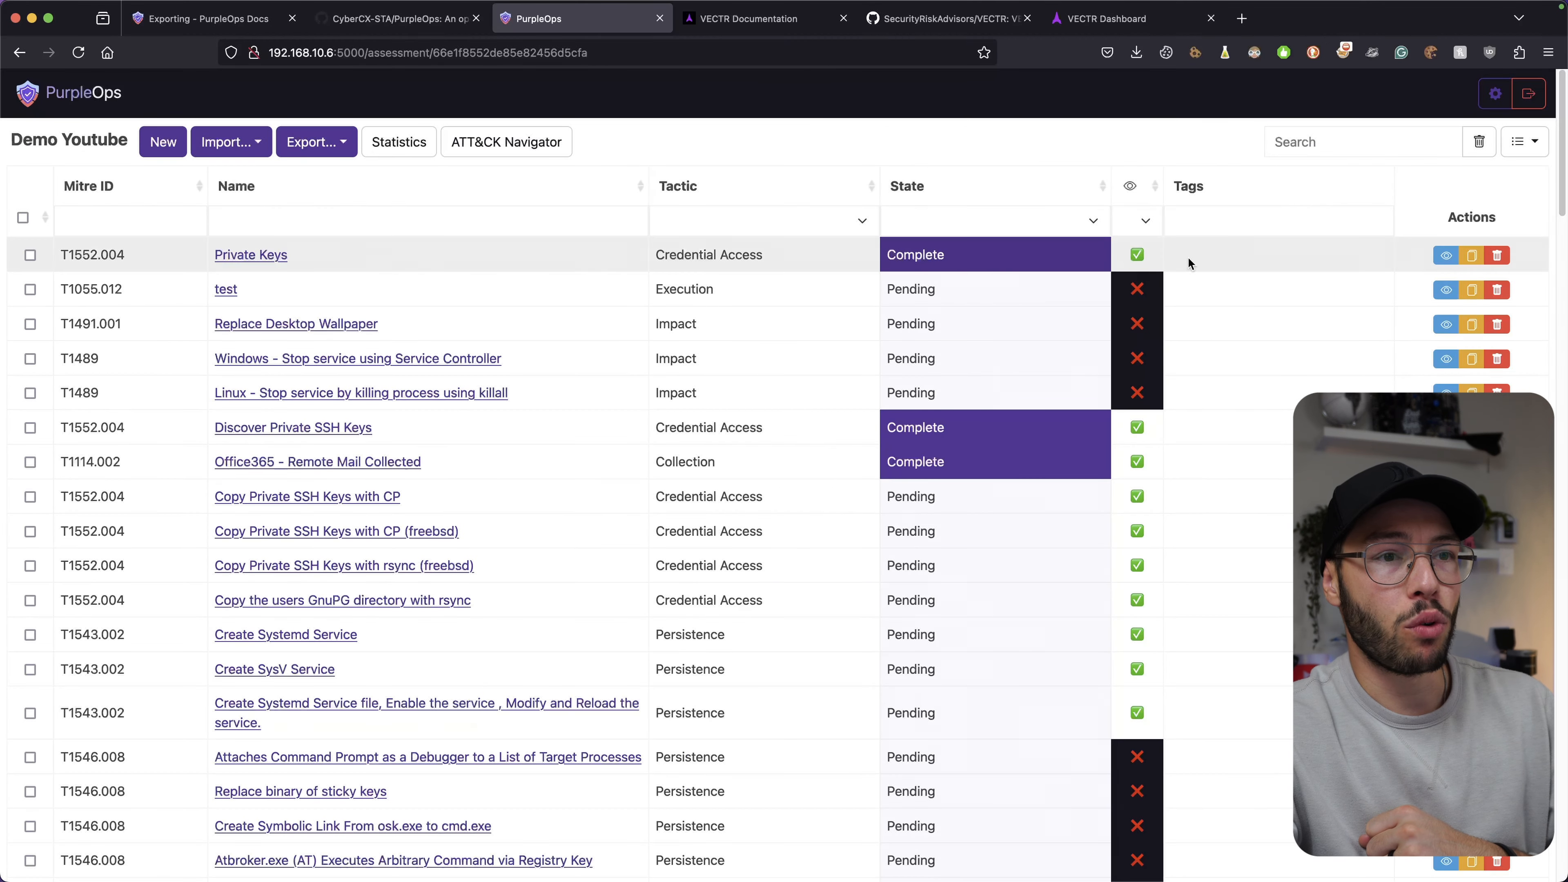
{"action": "left_click", "coordinate": [1524, 141]}
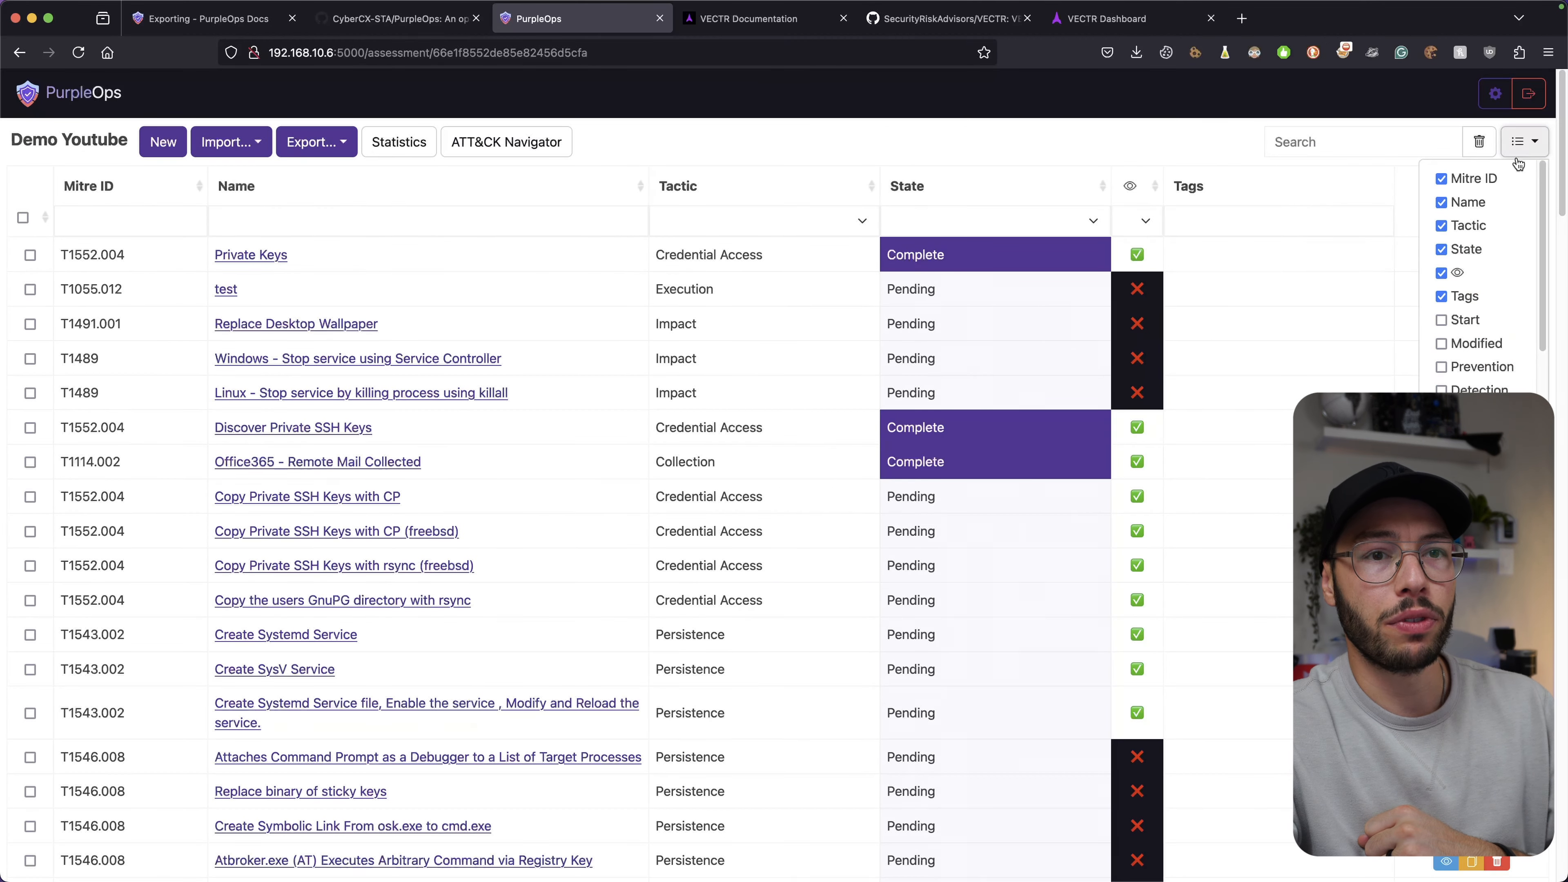
{"action": "left_click", "coordinate": [1448, 321]}
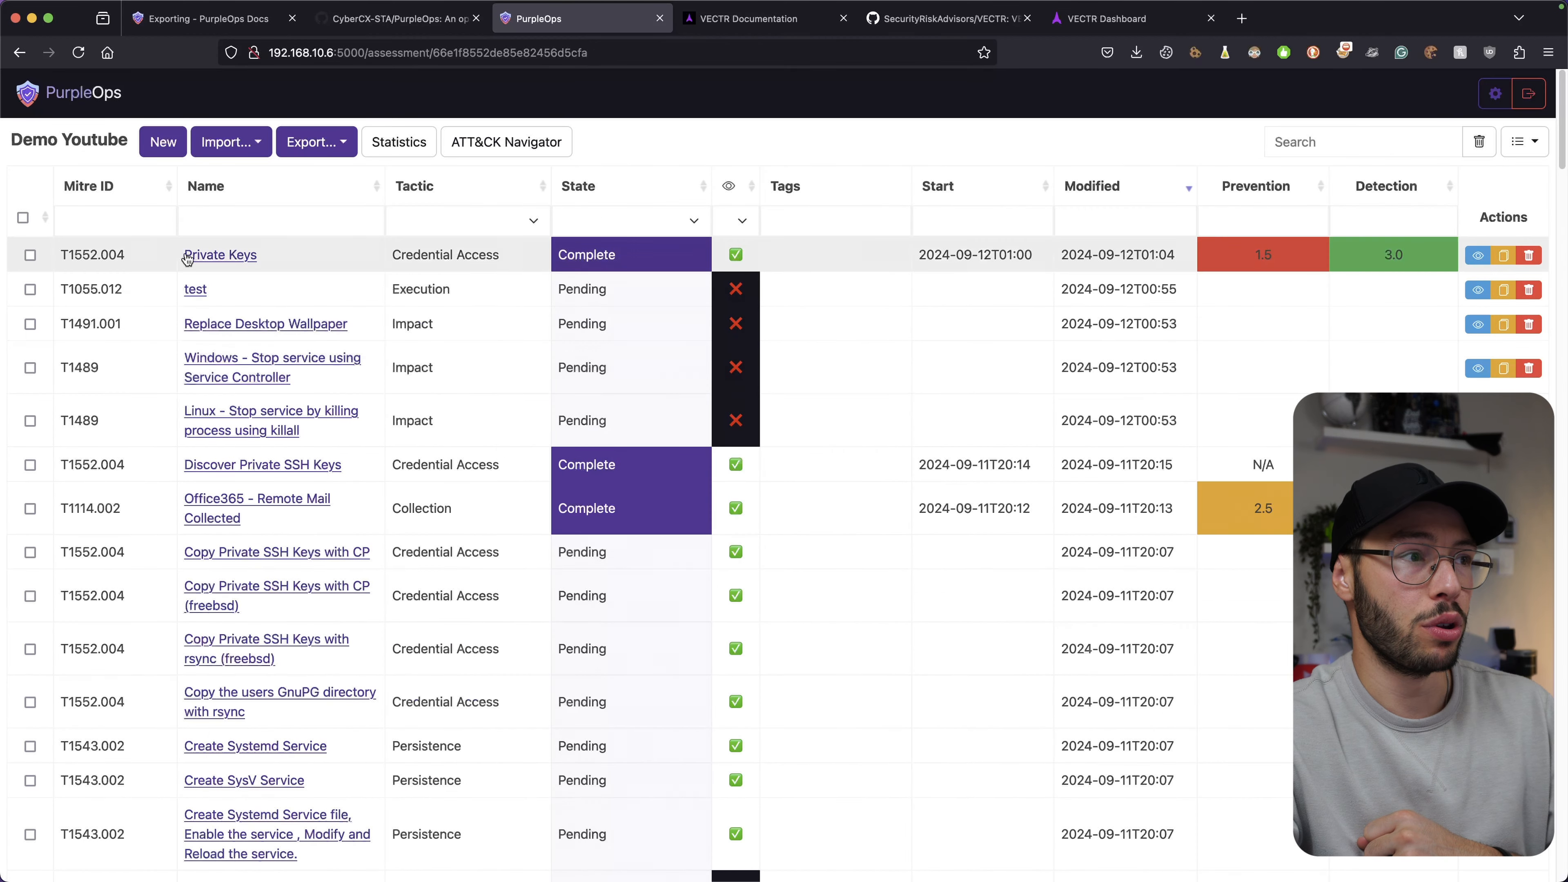
Make Private Keys, the test case, Replace Desktop Wallpaper and both stop-service cases visible.
{"action": "left_click", "coordinate": [1479, 255]}
{"action": "left_click", "coordinate": [1479, 256]}
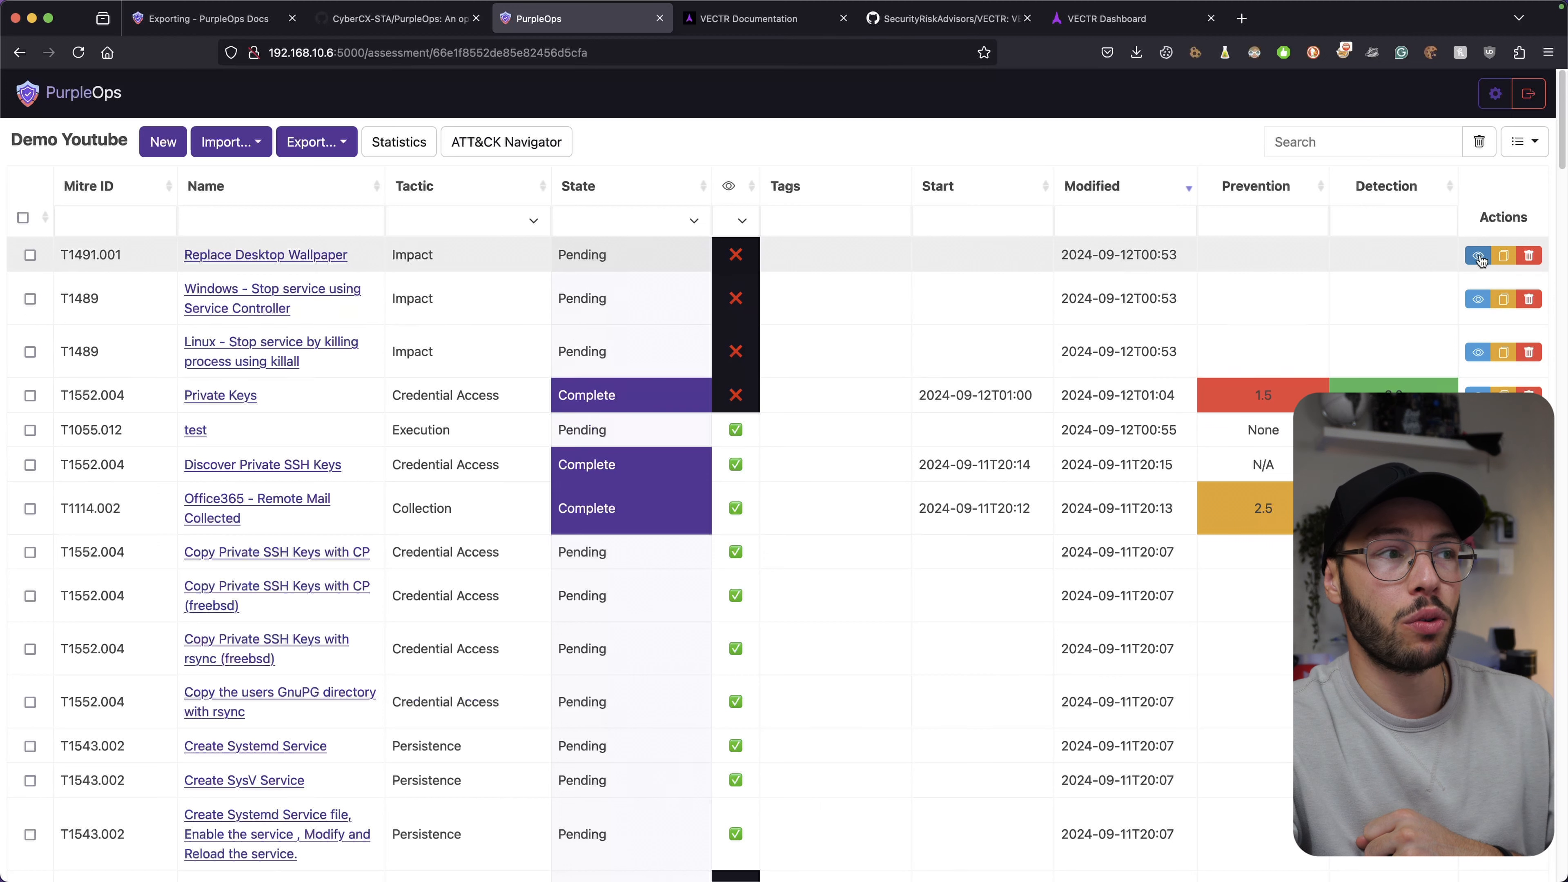
{"action": "left_click", "coordinate": [1480, 259]}
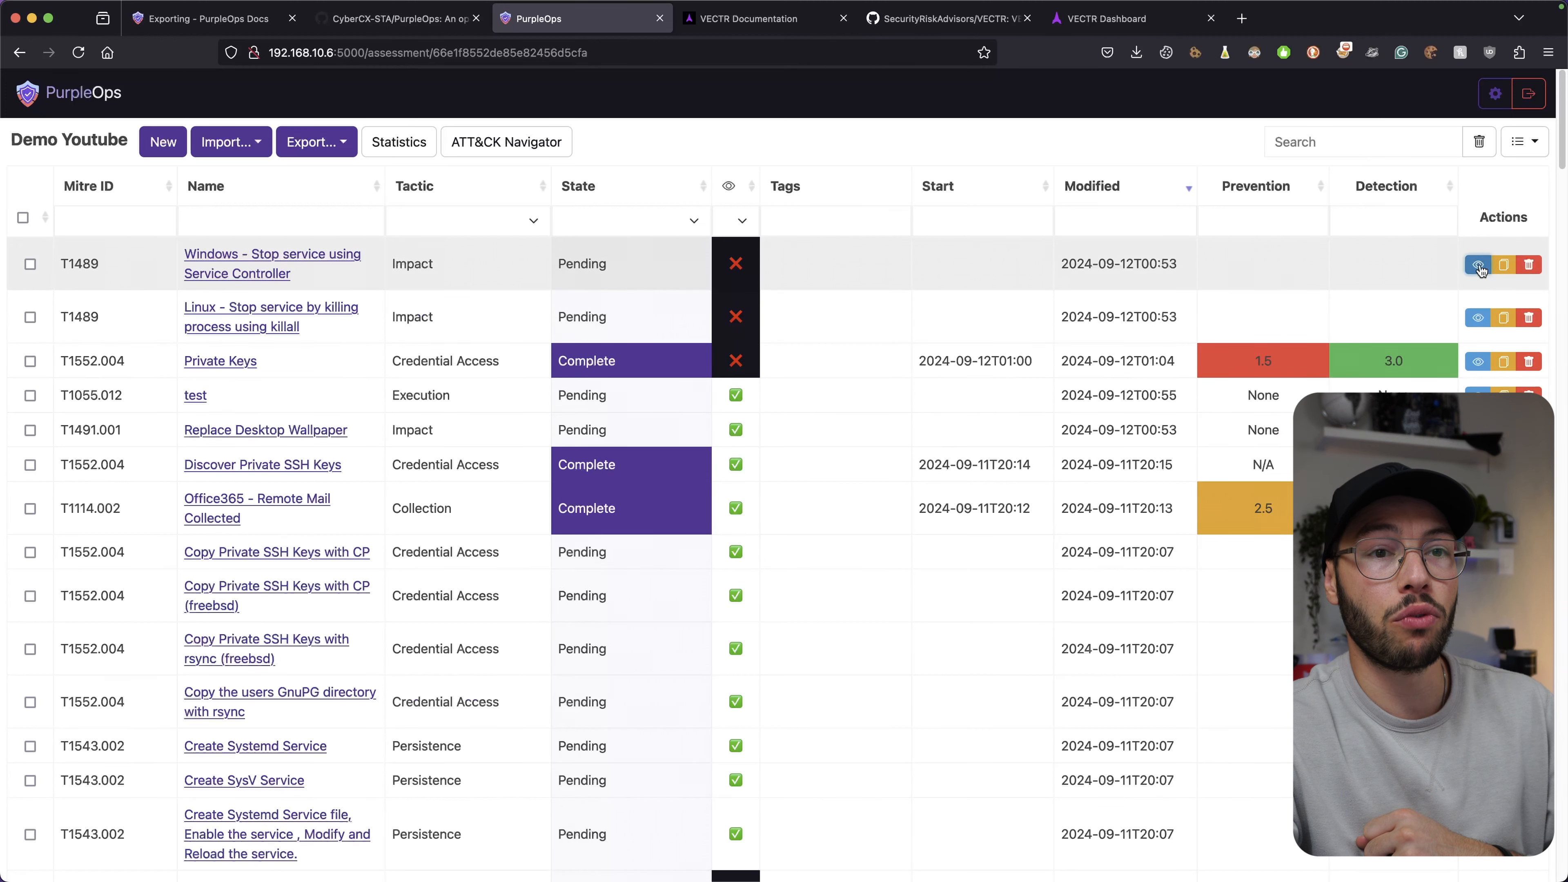
{"action": "left_click", "coordinate": [1479, 265]}
{"action": "left_click", "coordinate": [1479, 272]}
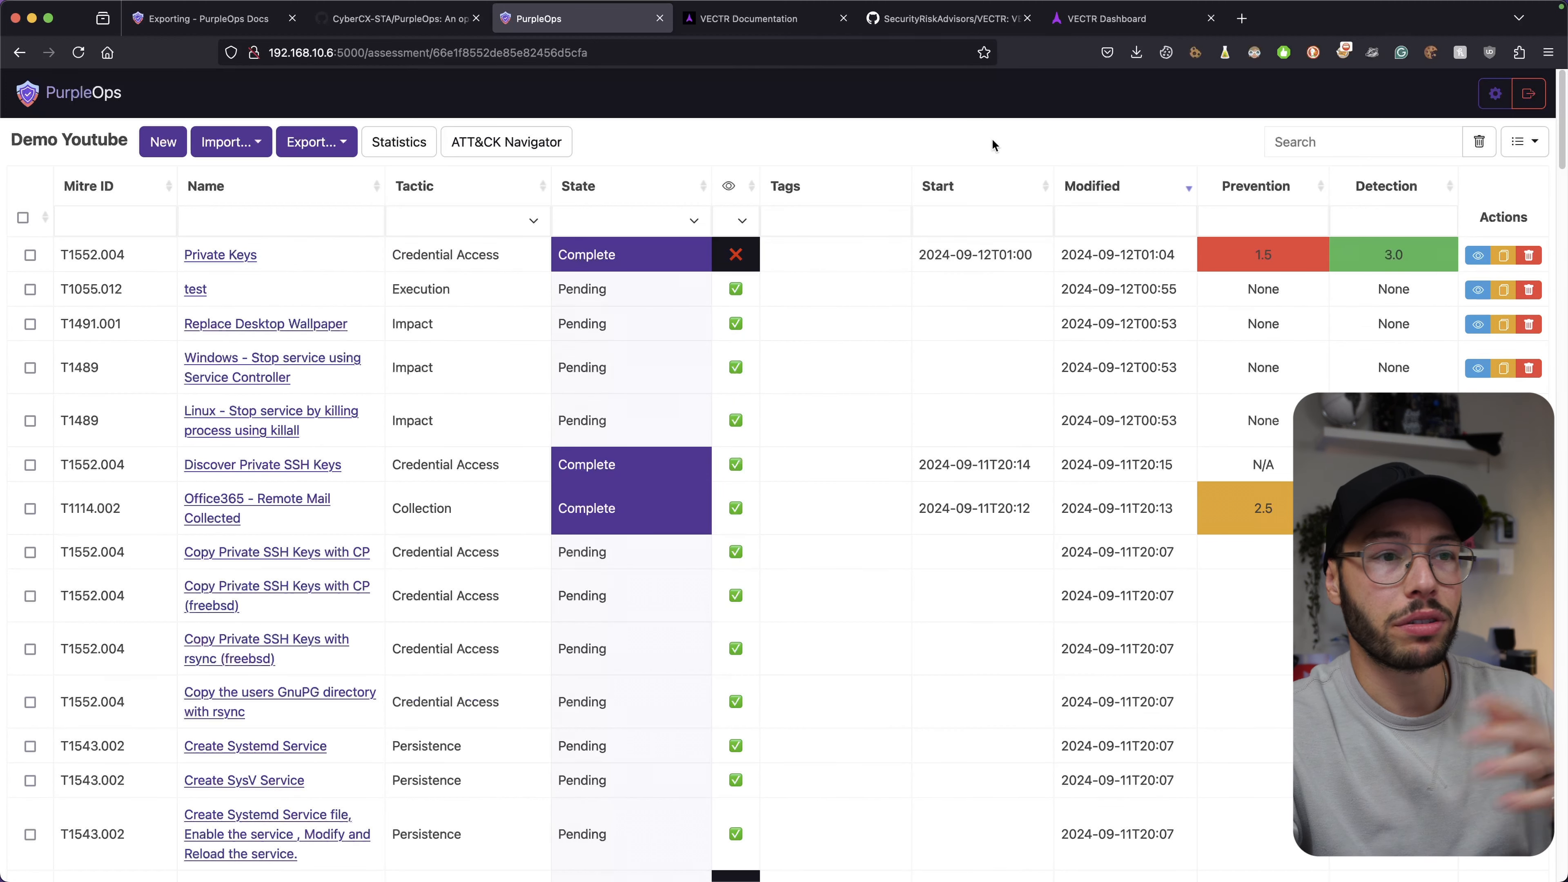
{"action": "left_click", "coordinate": [1478, 256]}
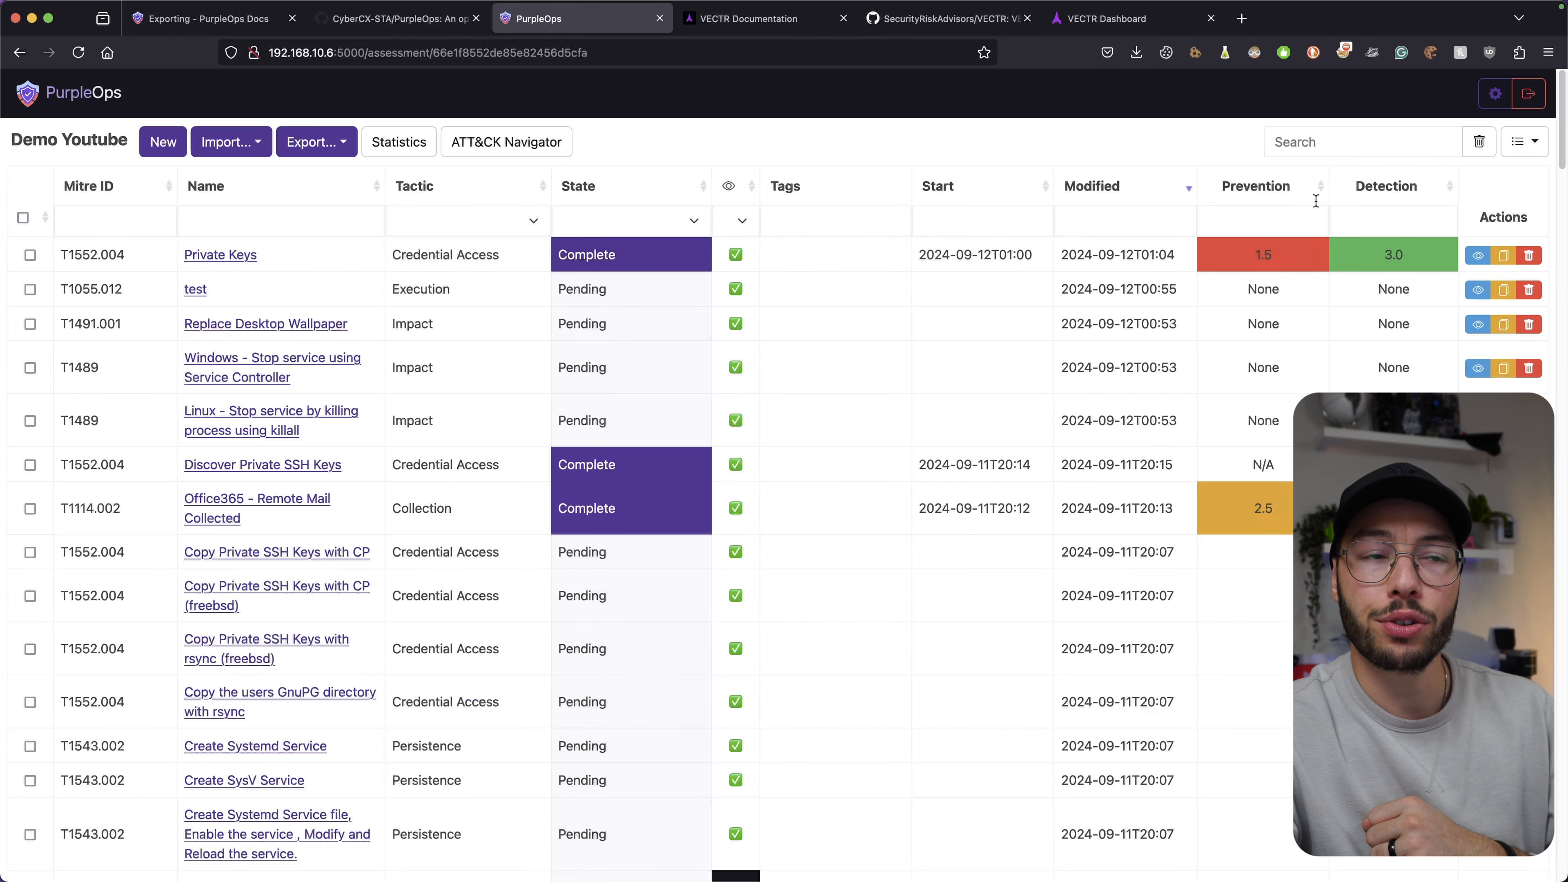
{"action": "scroll", "coordinate": [906, 306], "scroll_direction": "down", "scroll_amount": 8}
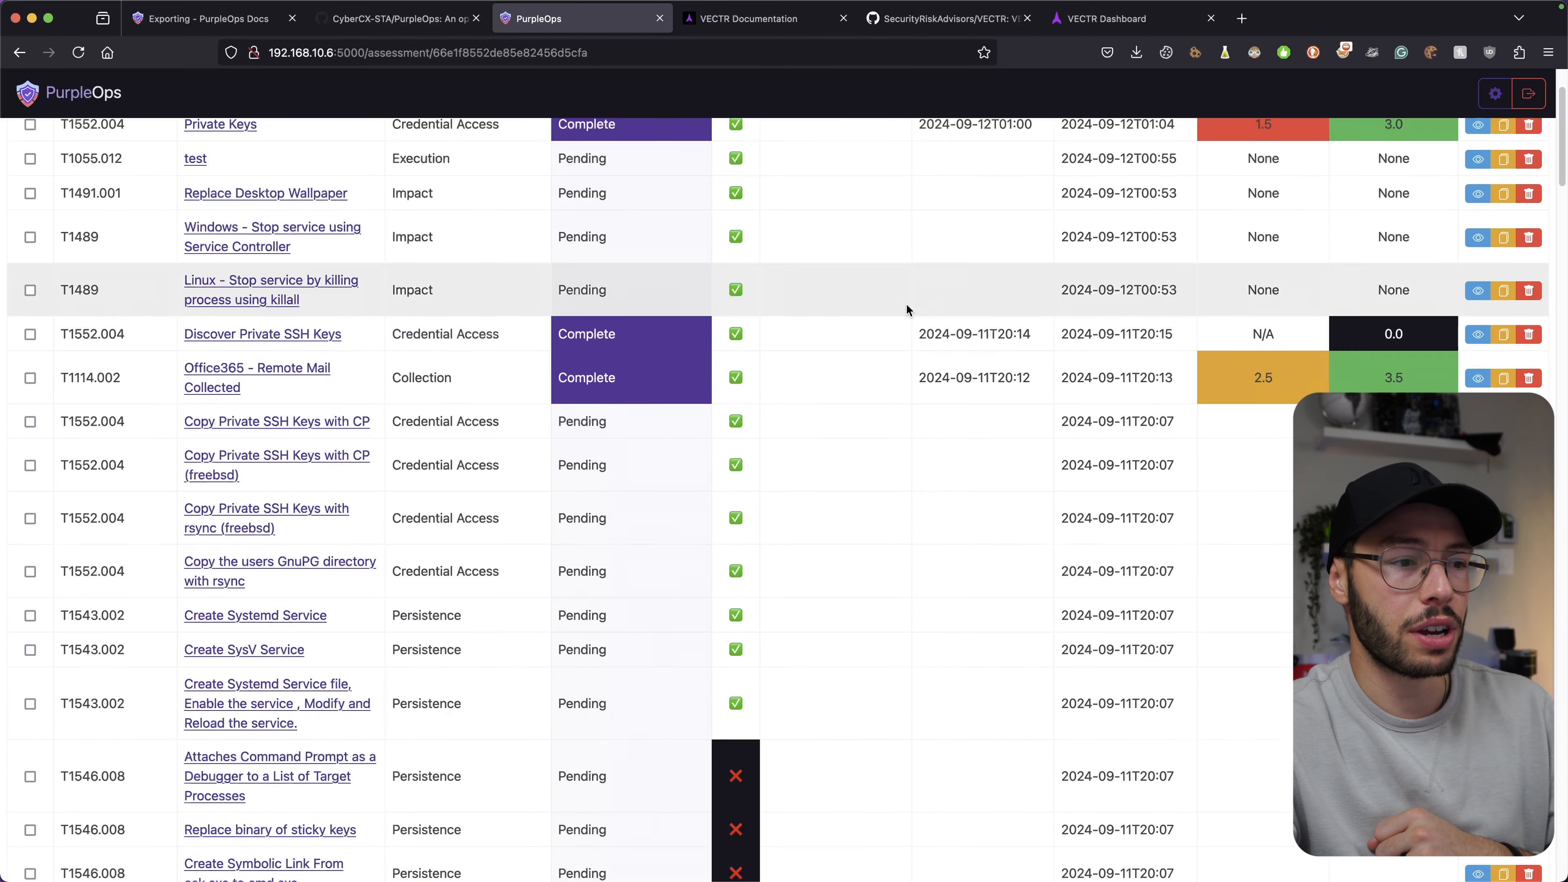
{"action": "scroll", "coordinate": [907, 308], "scroll_direction": "up", "scroll_amount": 8}
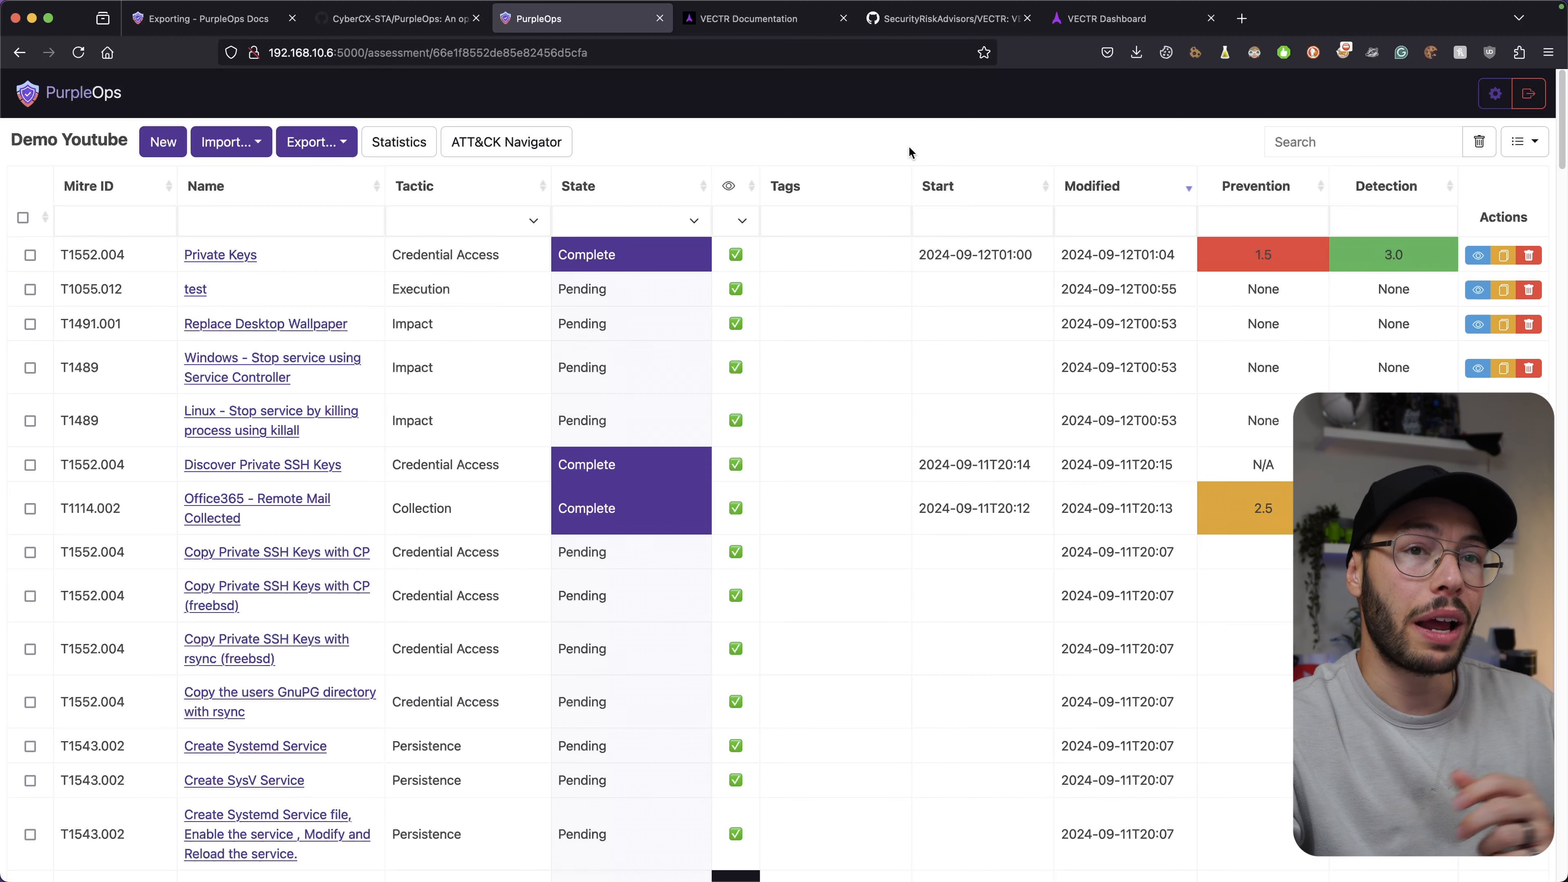
Close VECTR's logon-script test case editor and return to the FS_THREAT_INDEX assessments list.
{"action": "left_click", "coordinate": [1110, 18]}
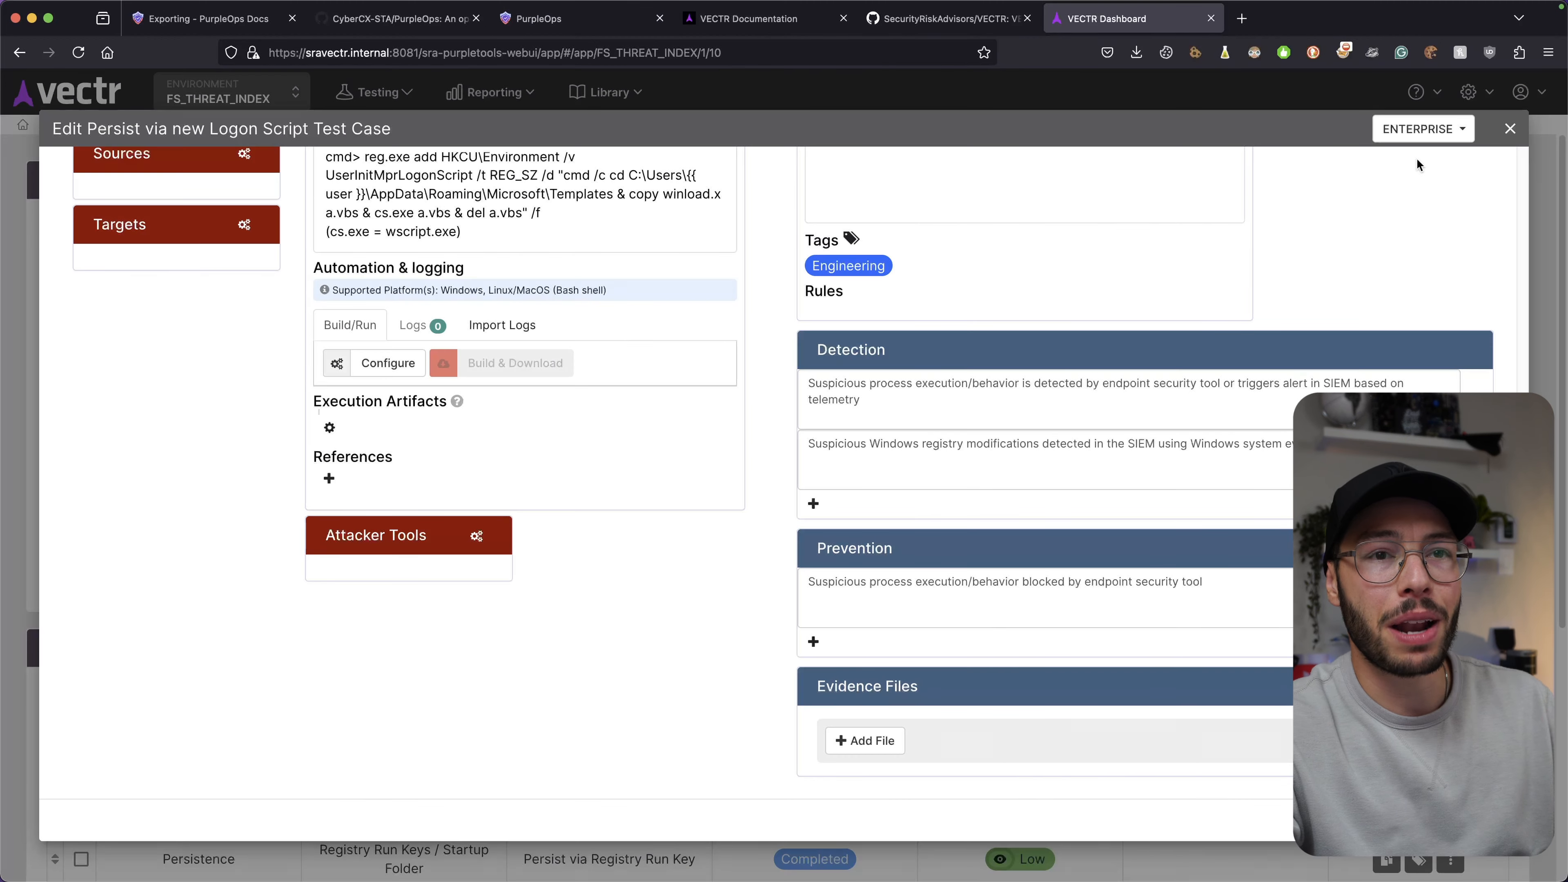
{"action": "left_click", "coordinate": [1510, 129]}
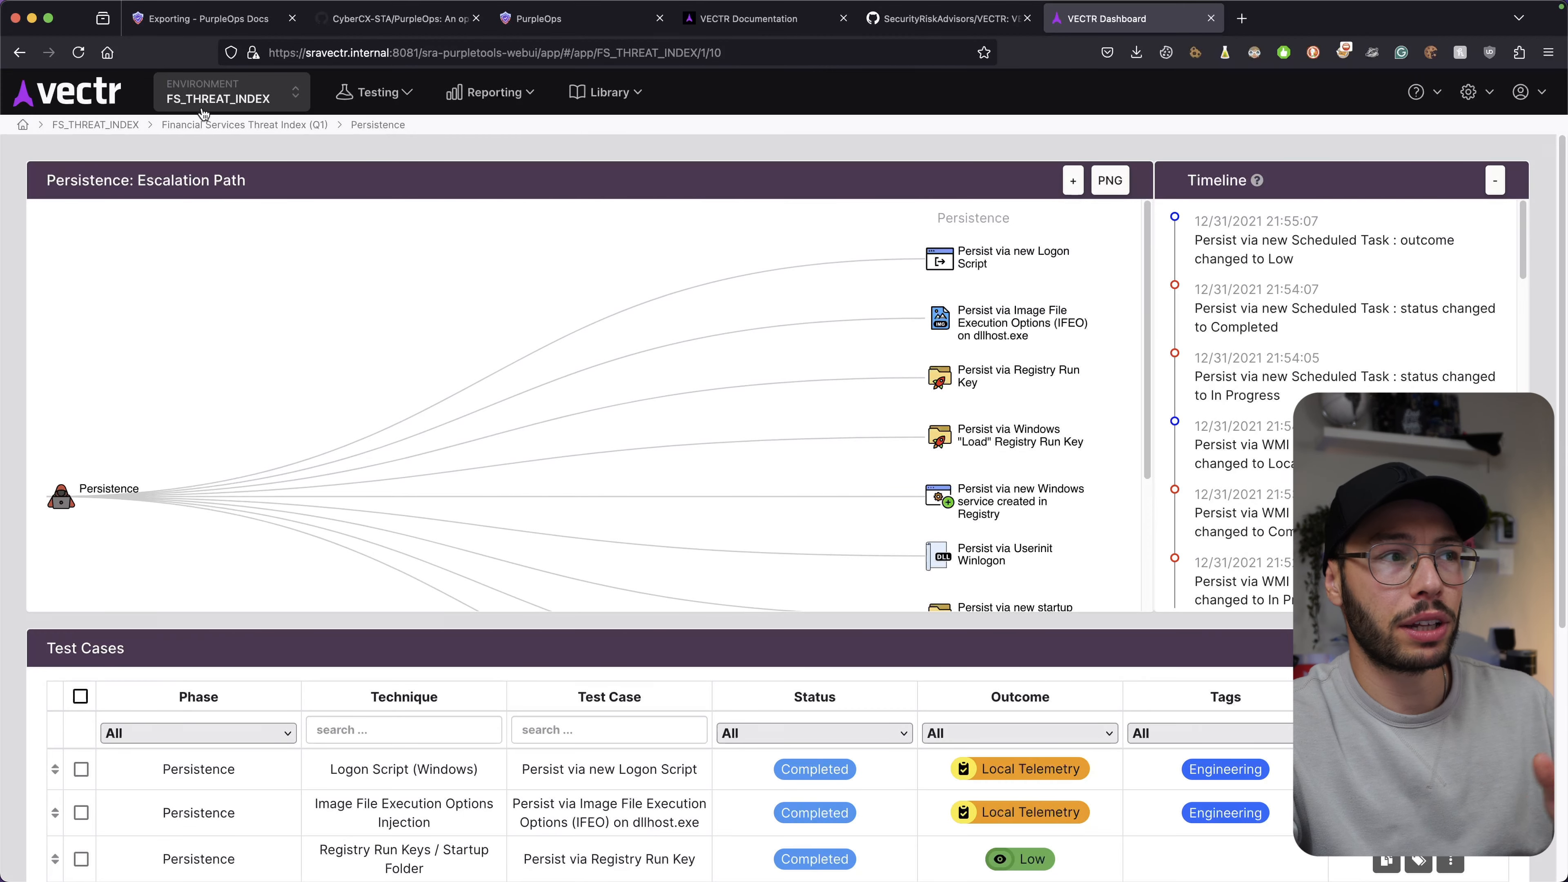
{"action": "left_click", "coordinate": [64, 125]}
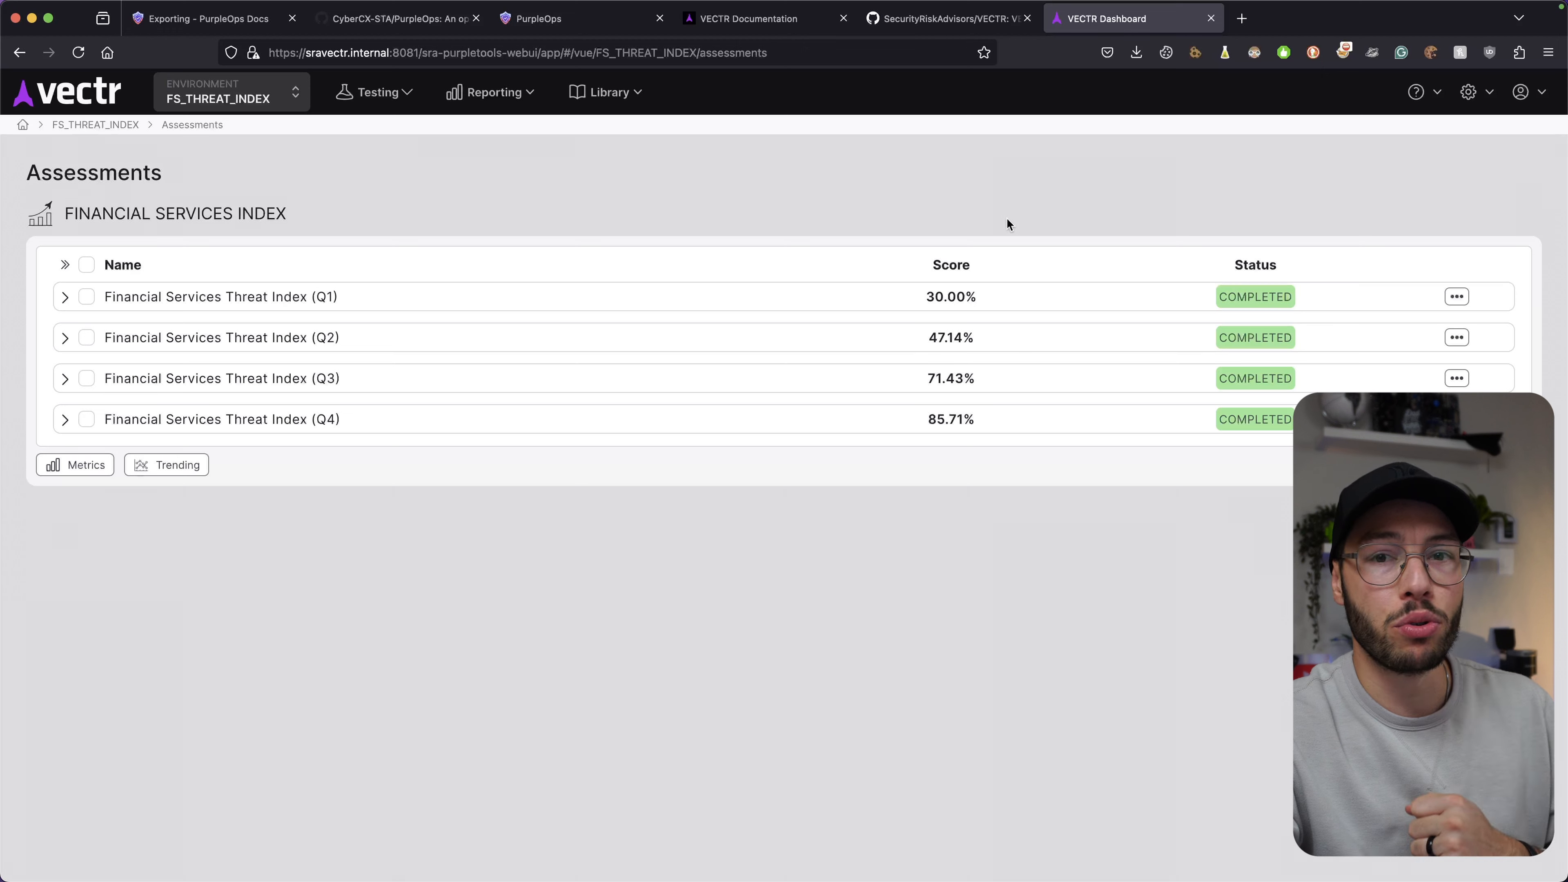
{"action": "left_click", "coordinate": [542, 25]}
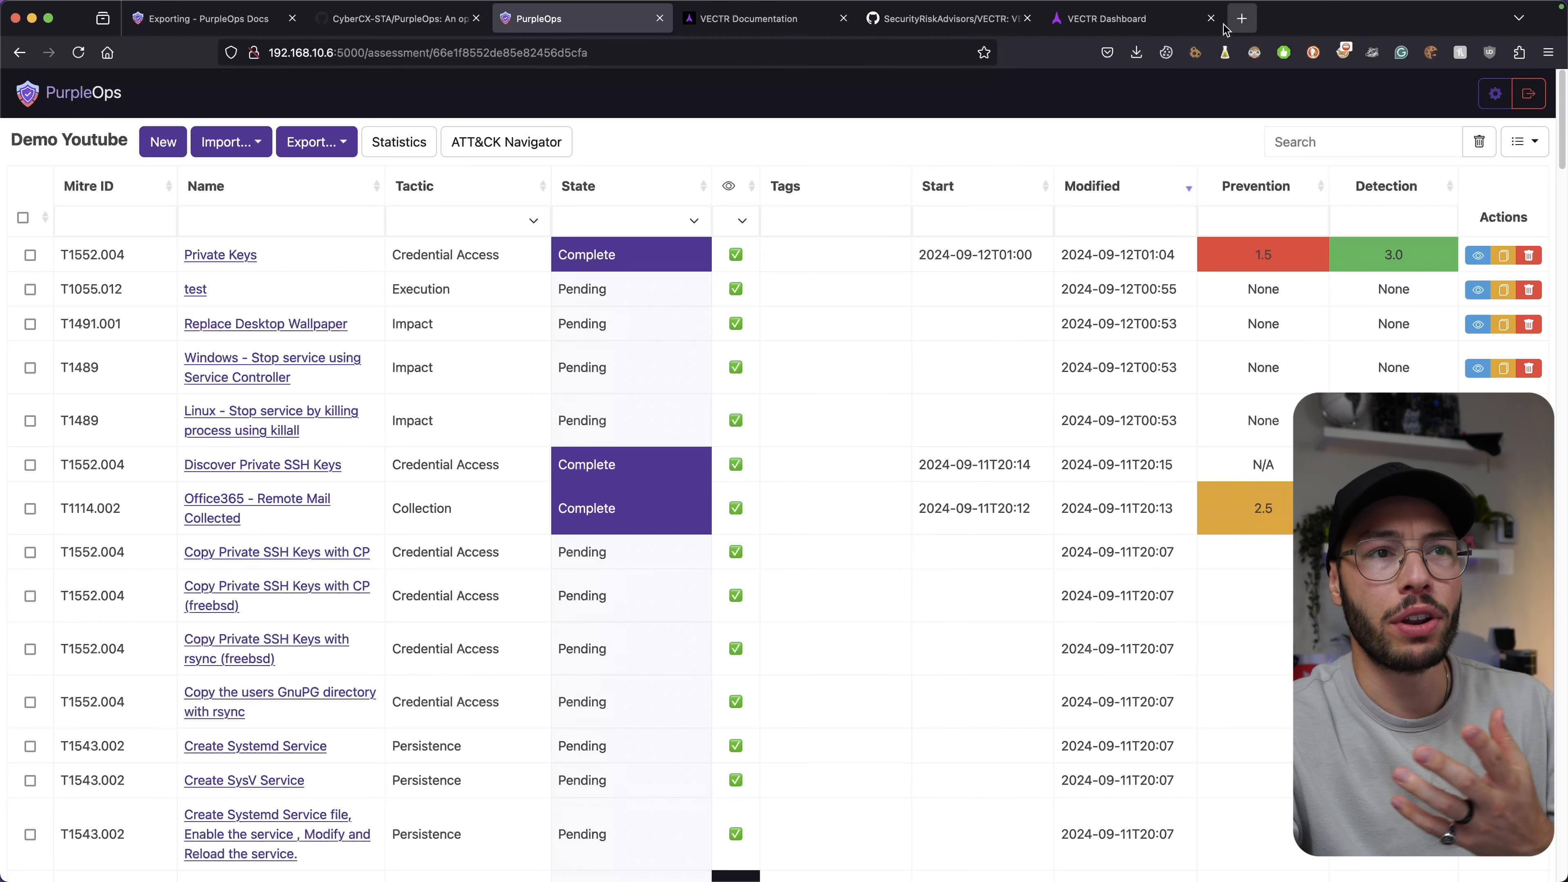
{"action": "left_click", "coordinate": [1109, 22]}
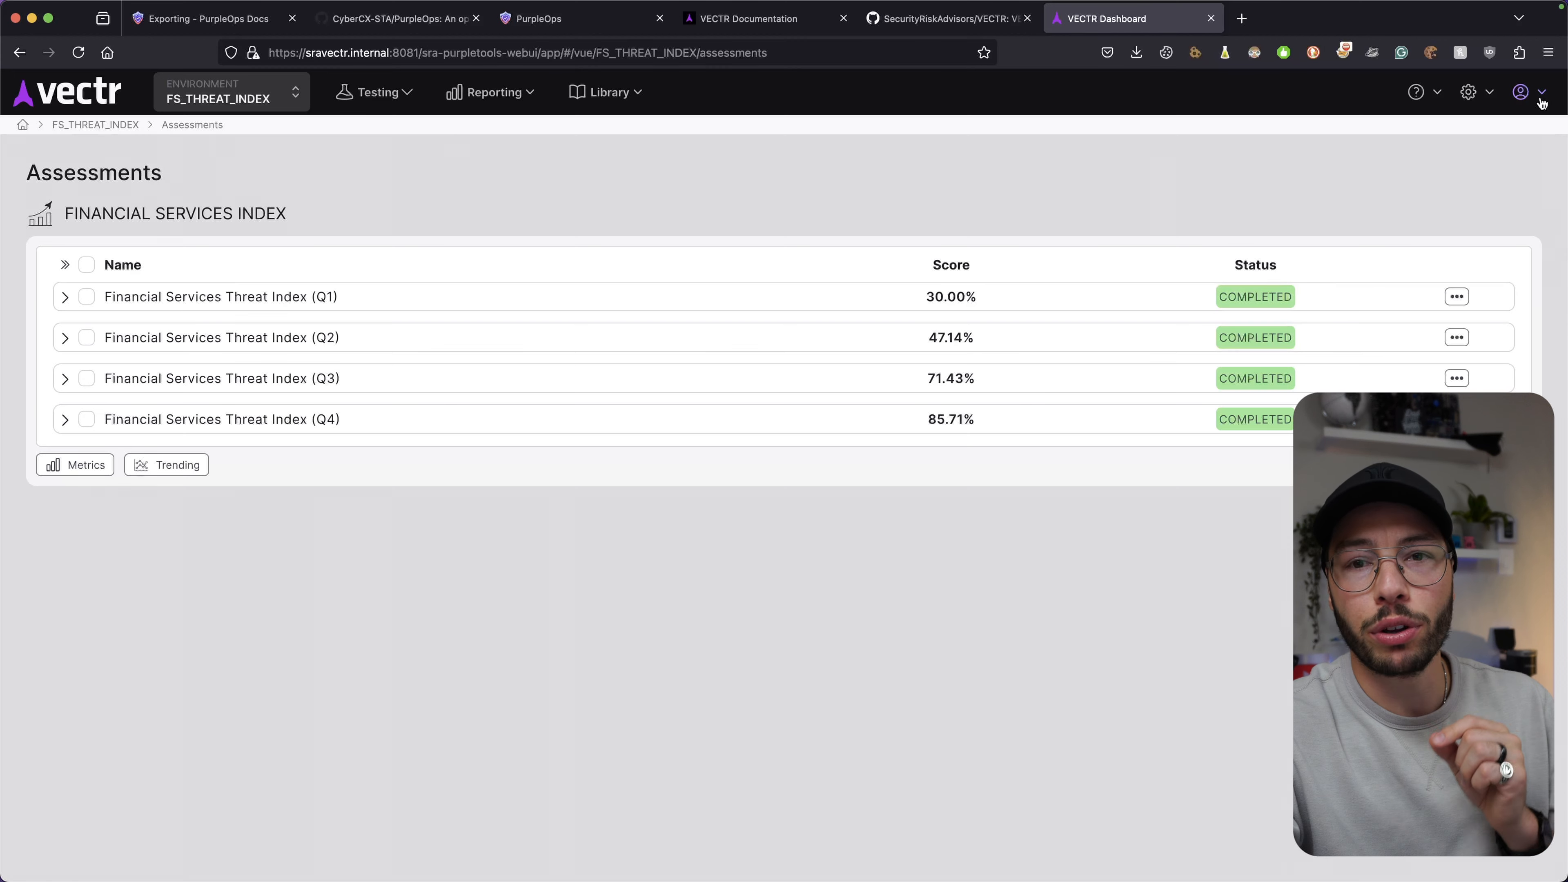
View the About VECTR information, then turn on the dark theme in account options.
{"action": "left_click", "coordinate": [1492, 99]}
{"action": "left_click", "coordinate": [1389, 151]}
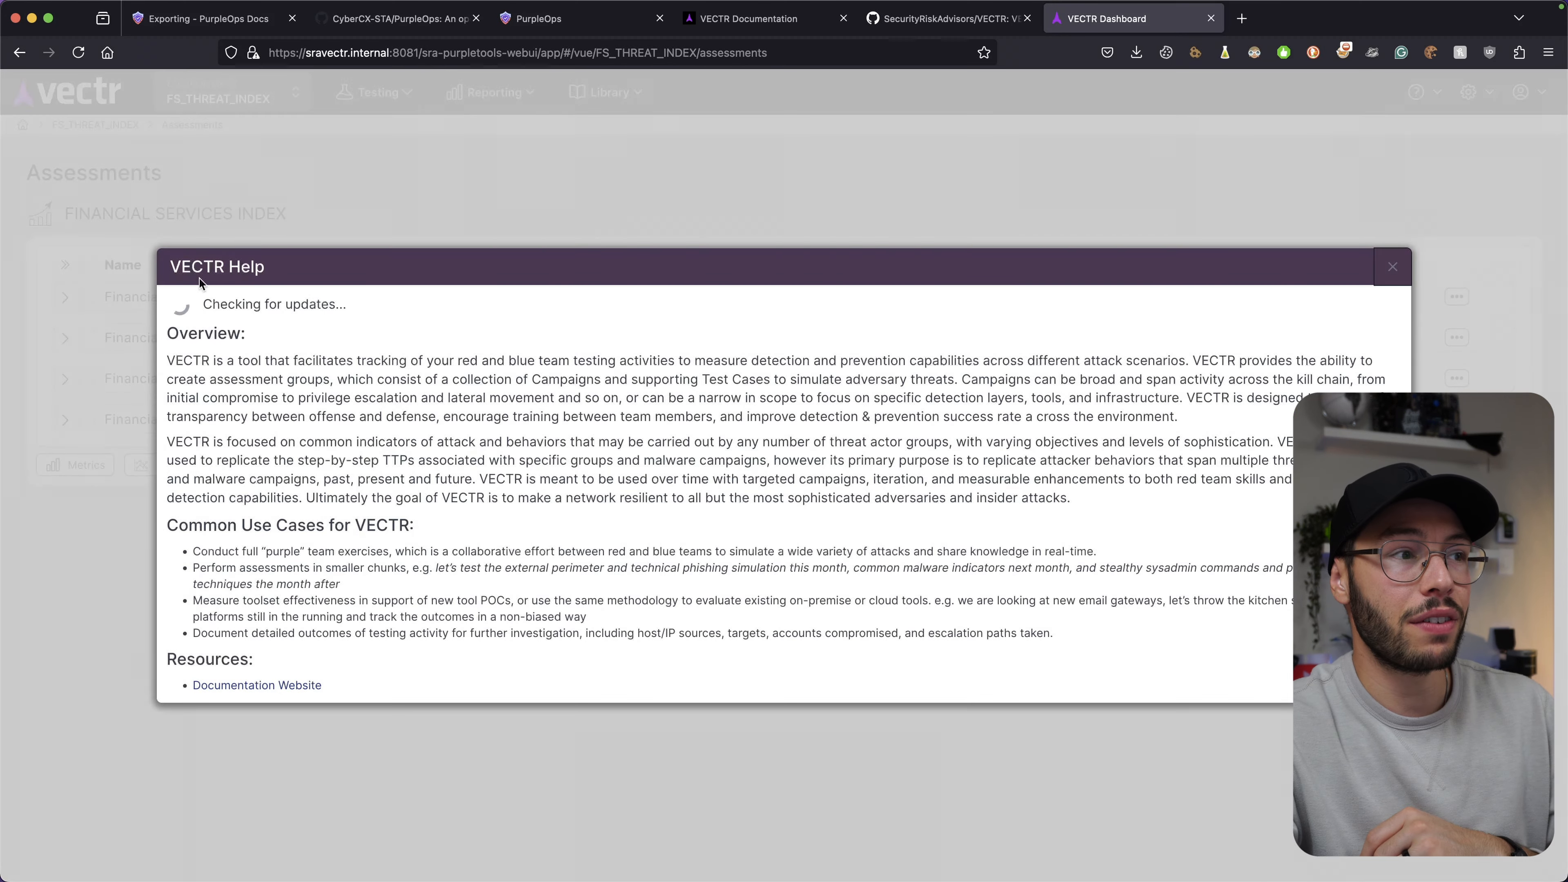
{"action": "left_click", "coordinate": [1382, 137]}
{"action": "left_click", "coordinate": [1524, 93]}
{"action": "left_click", "coordinate": [1345, 153]}
{"action": "left_click", "coordinate": [1094, 162]}
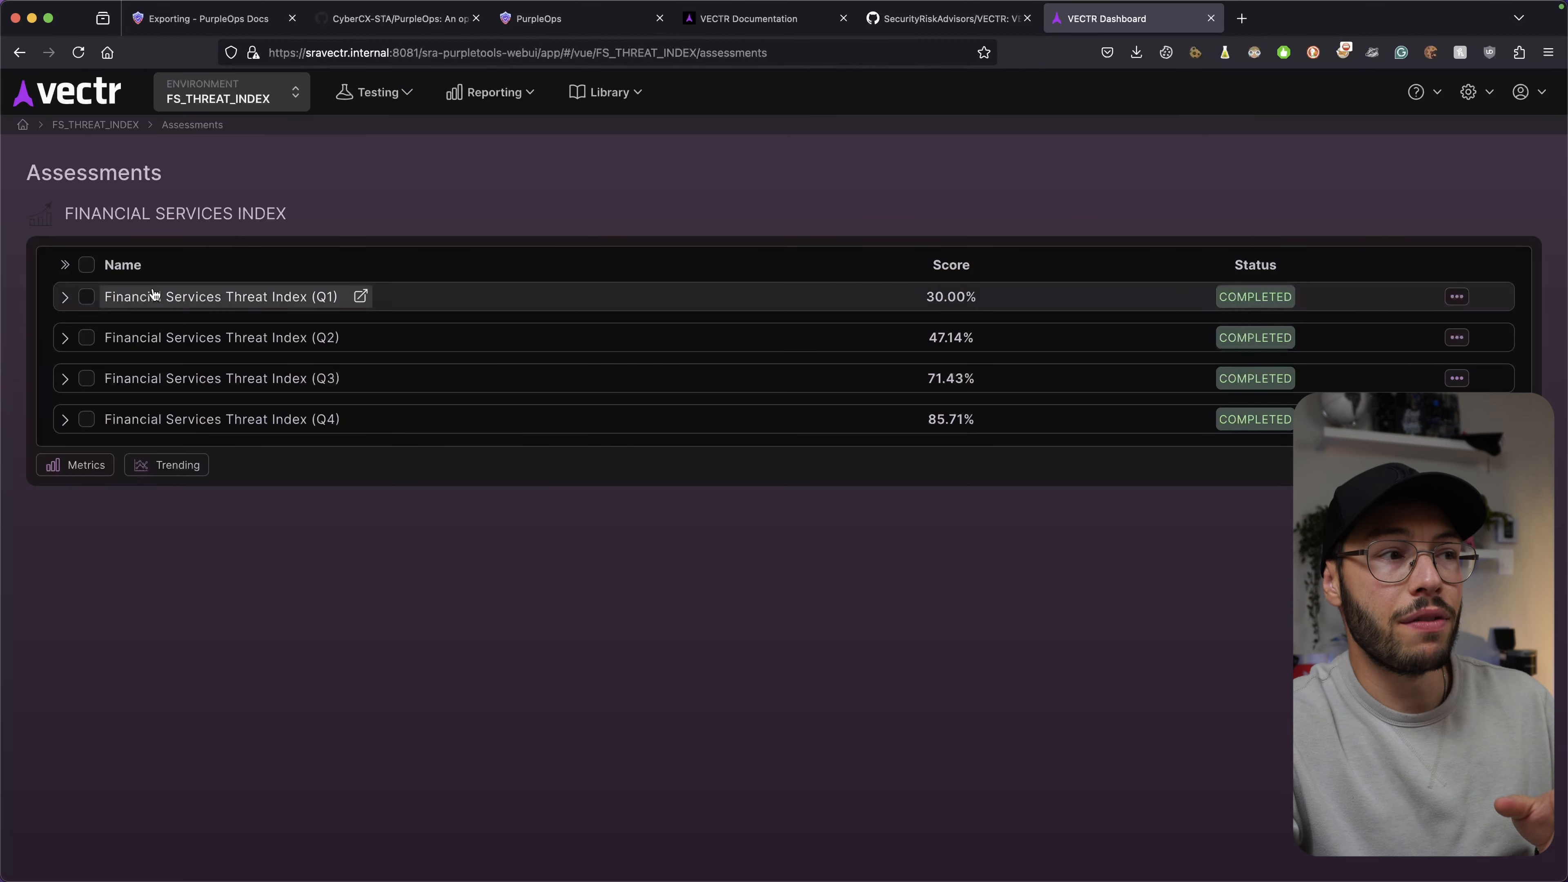
Open the Financial Services Threat Index (Q1) campaign dashboard and switch VECTR back to the light theme.
{"action": "left_click", "coordinate": [272, 298]}
{"action": "left_click", "coordinate": [1525, 99]}
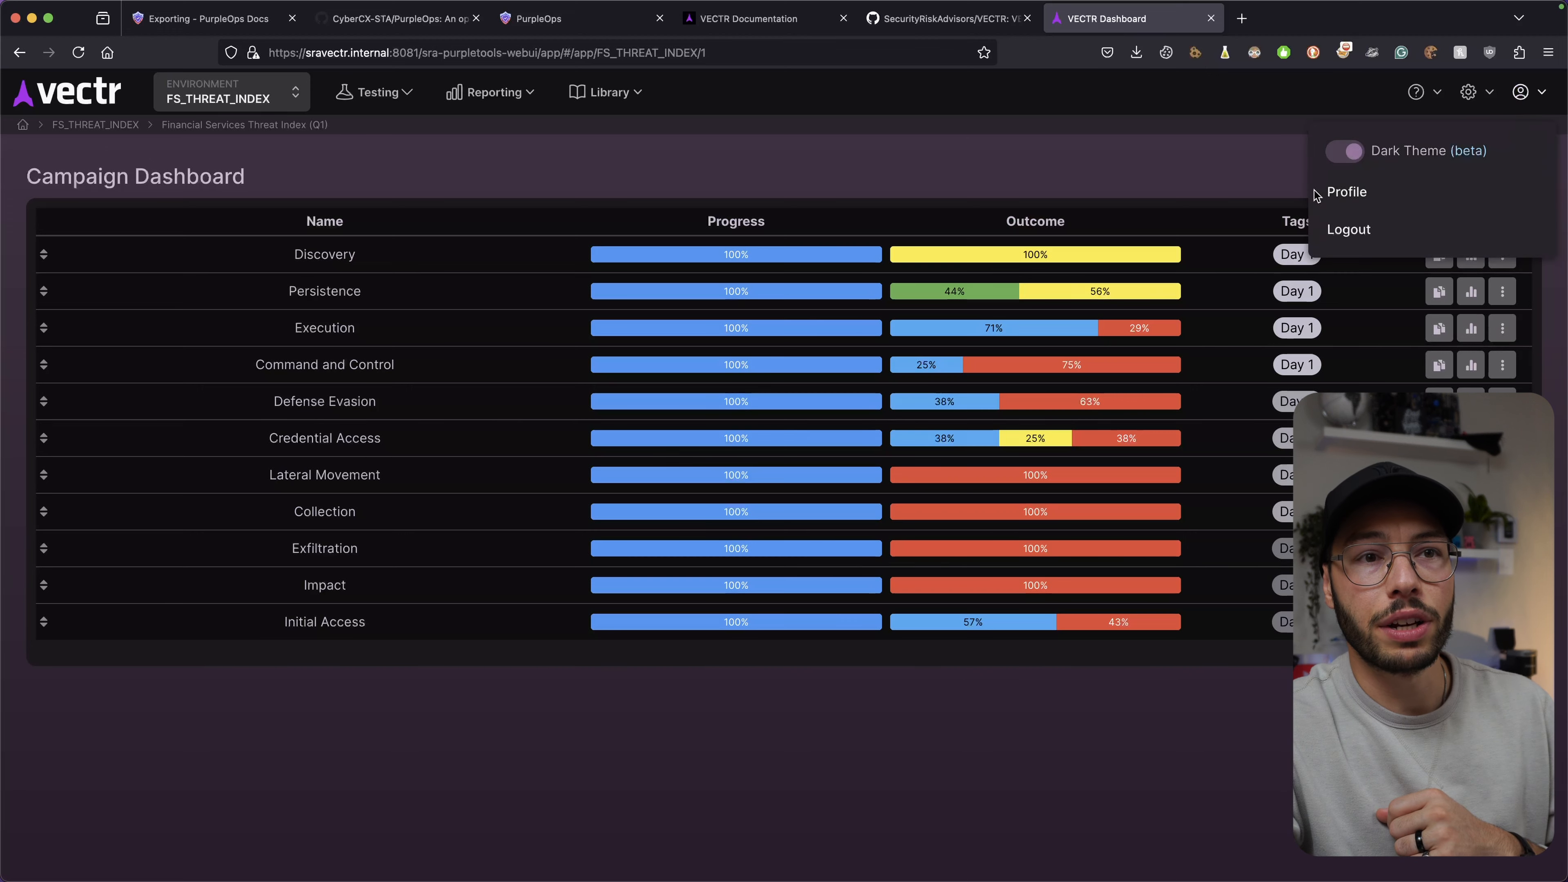
{"action": "left_click", "coordinate": [1345, 153]}
{"action": "left_click", "coordinate": [1122, 151]}
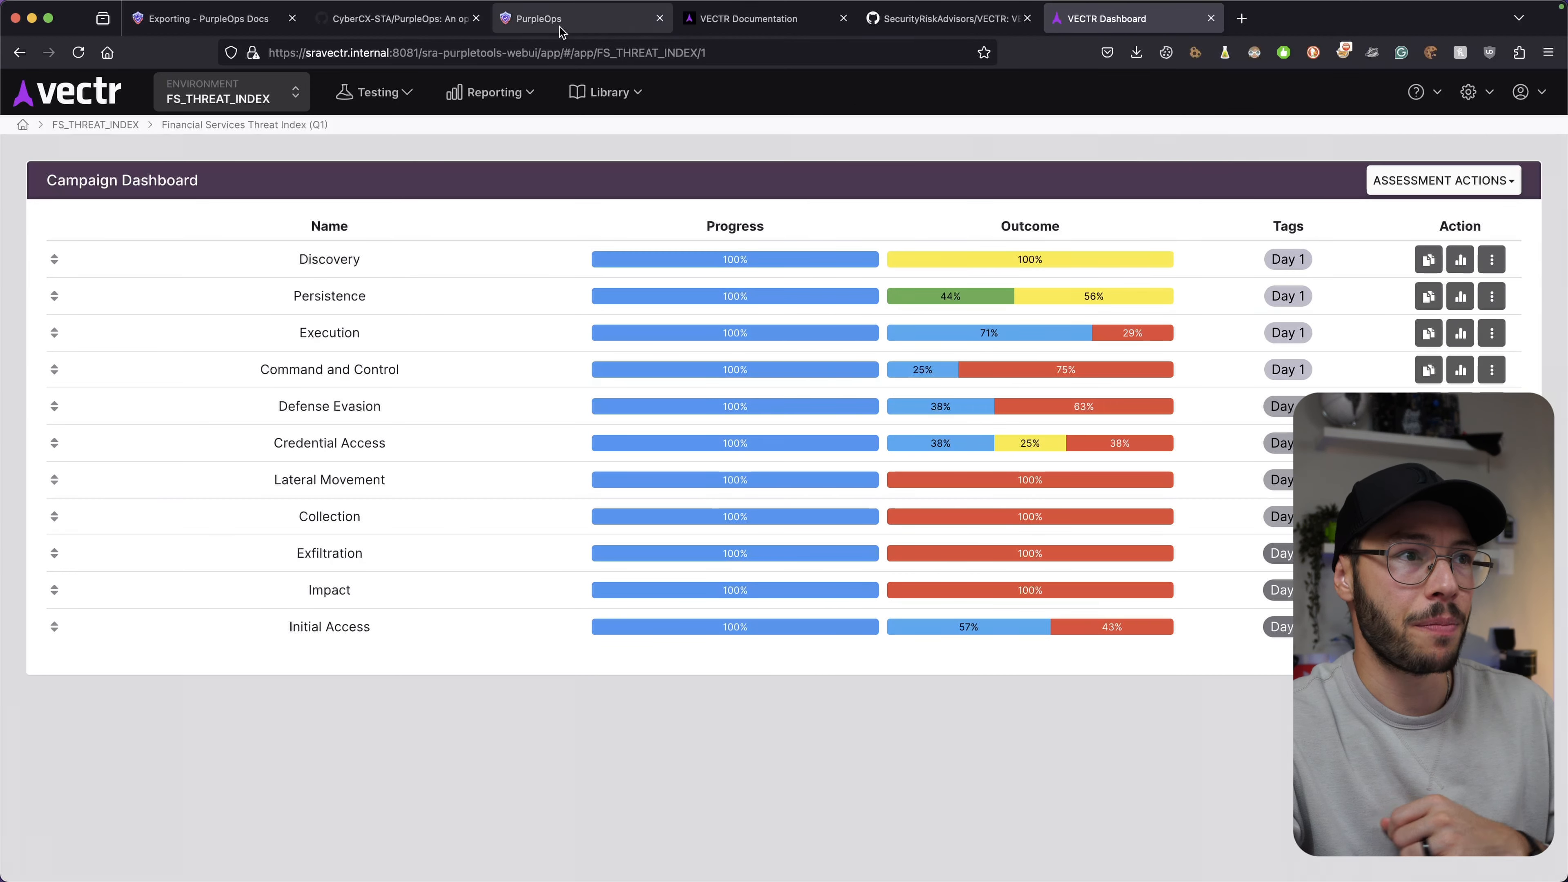
{"action": "left_click", "coordinate": [575, 20]}
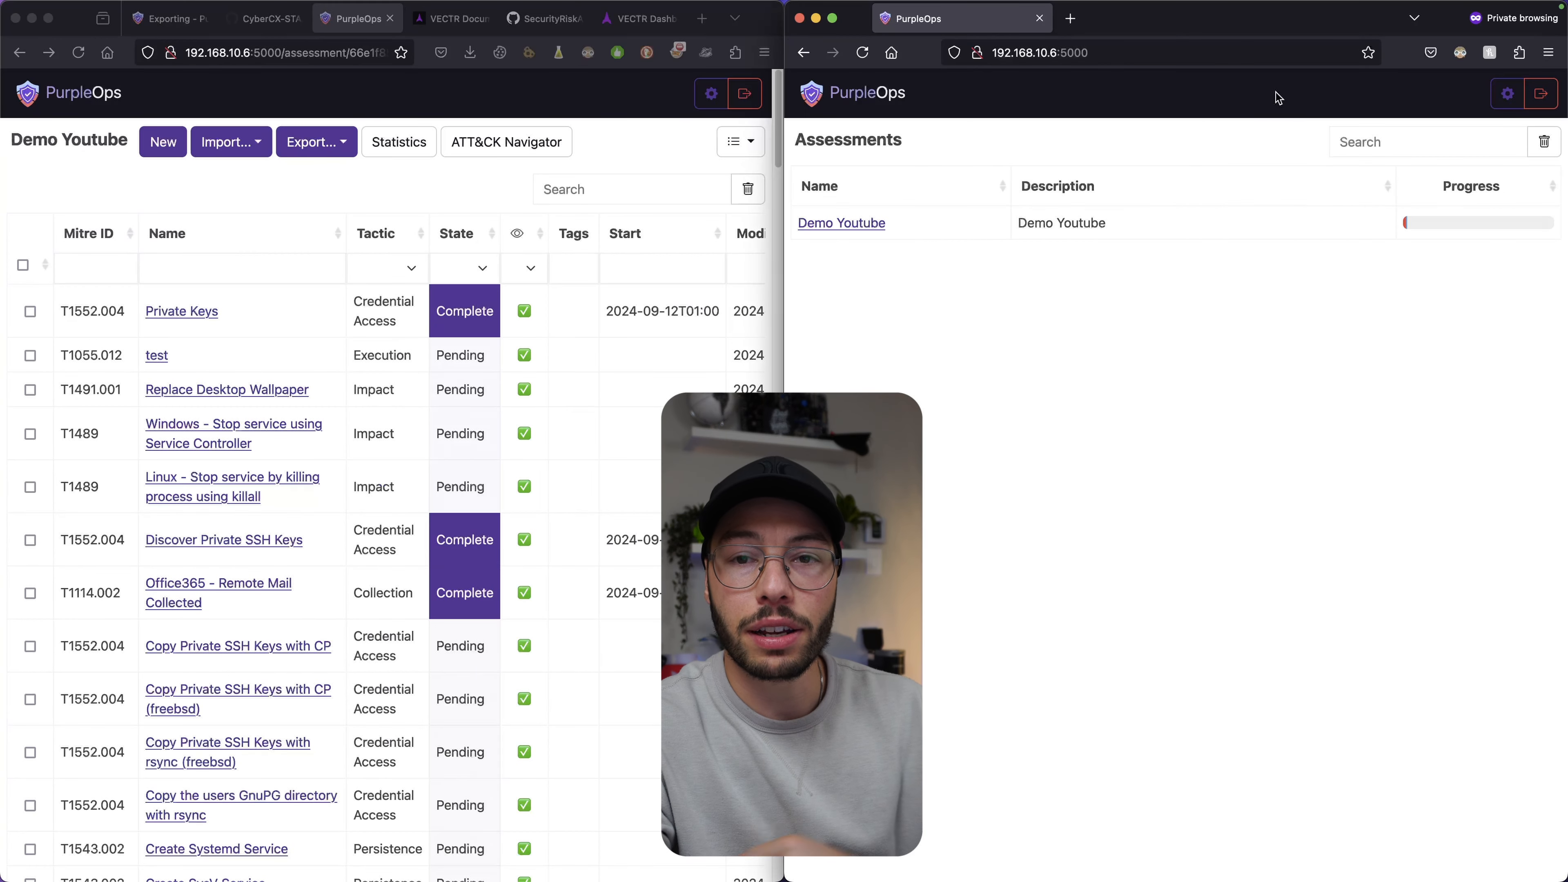
Go to the user Access Control page in PurpleOps admin settings.
{"action": "left_click", "coordinate": [711, 93]}
{"action": "left_click", "coordinate": [710, 93]}
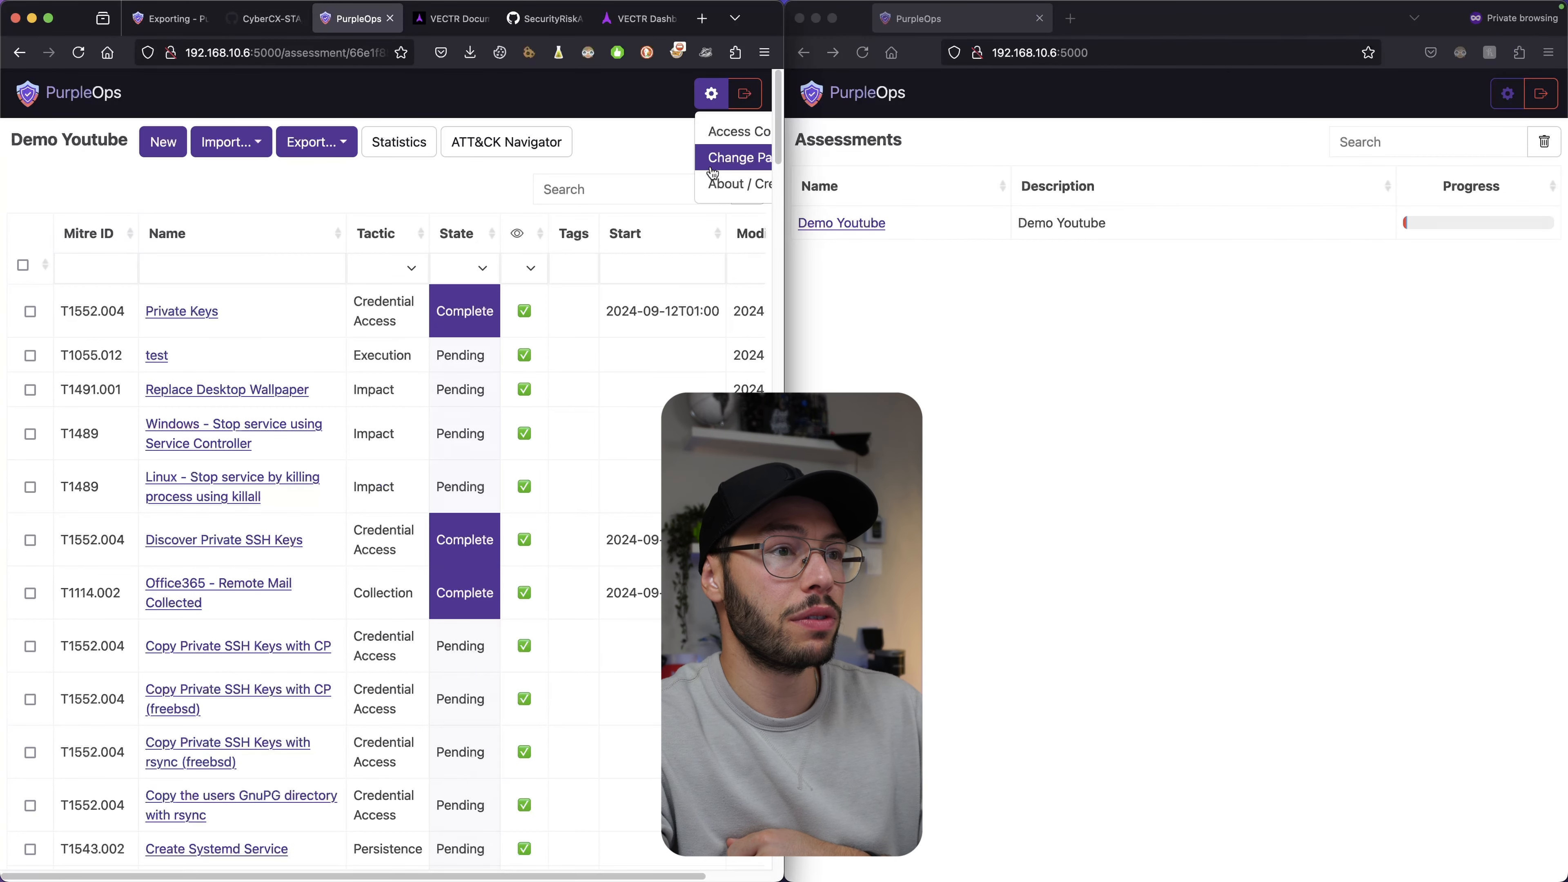
{"action": "left_click", "coordinate": [716, 131]}
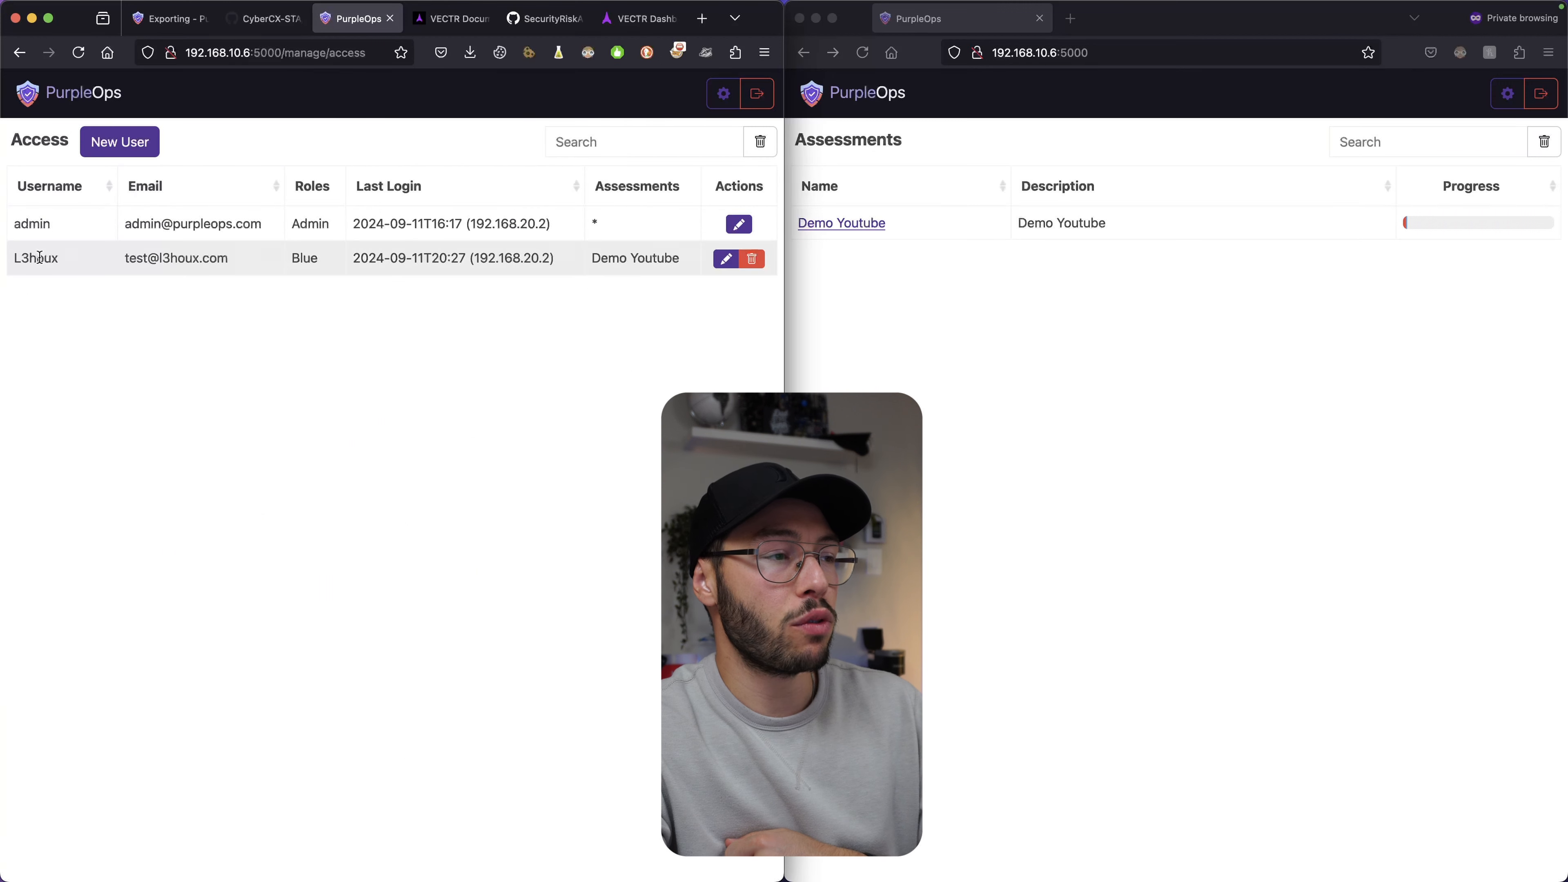
{"action": "left_click_drag", "start_coordinate": [27, 260], "coordinate": [184, 259]}
{"action": "left_click", "coordinate": [190, 259]}
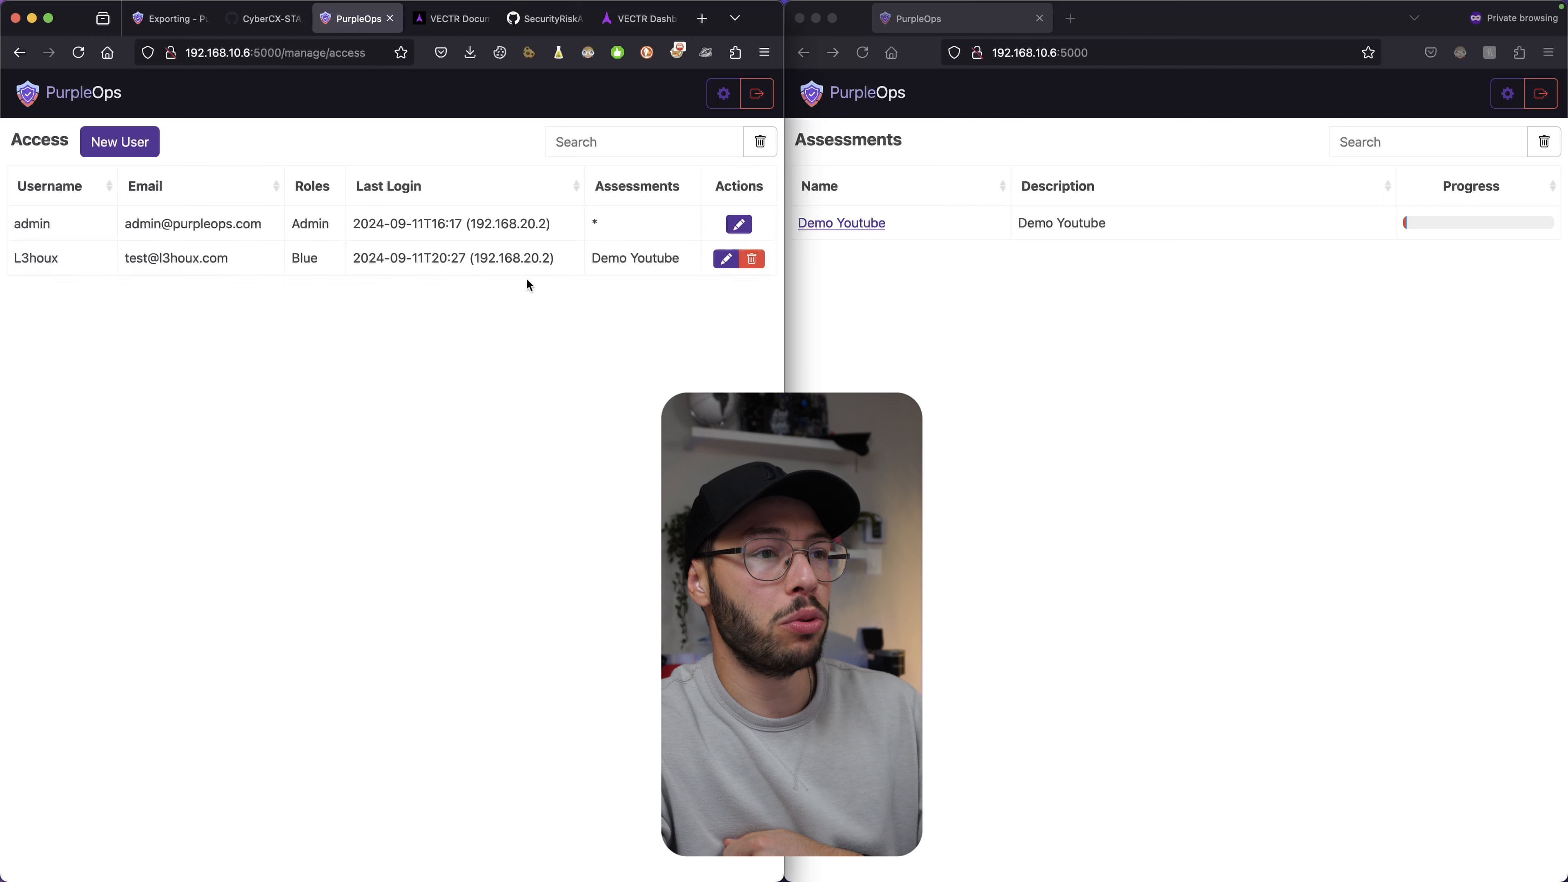
Edit the blue user, replacing Demo Youtube with Test in Assessments, and update.
{"action": "left_click", "coordinate": [726, 259]}
{"action": "left_click", "coordinate": [307, 502]}
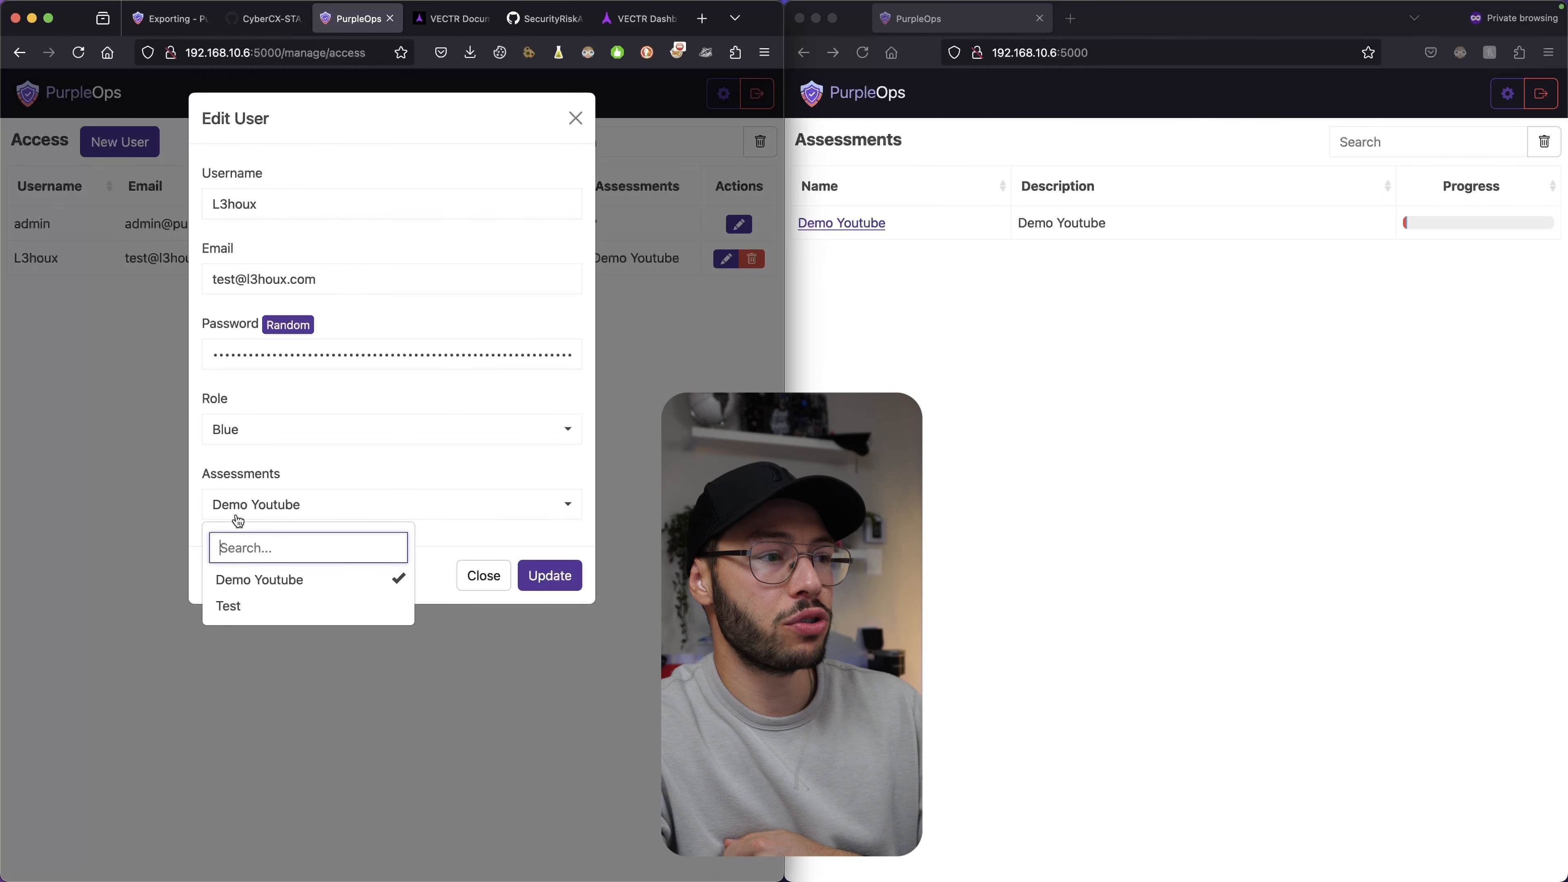
{"action": "left_click", "coordinate": [248, 587]}
{"action": "left_click", "coordinate": [253, 606]}
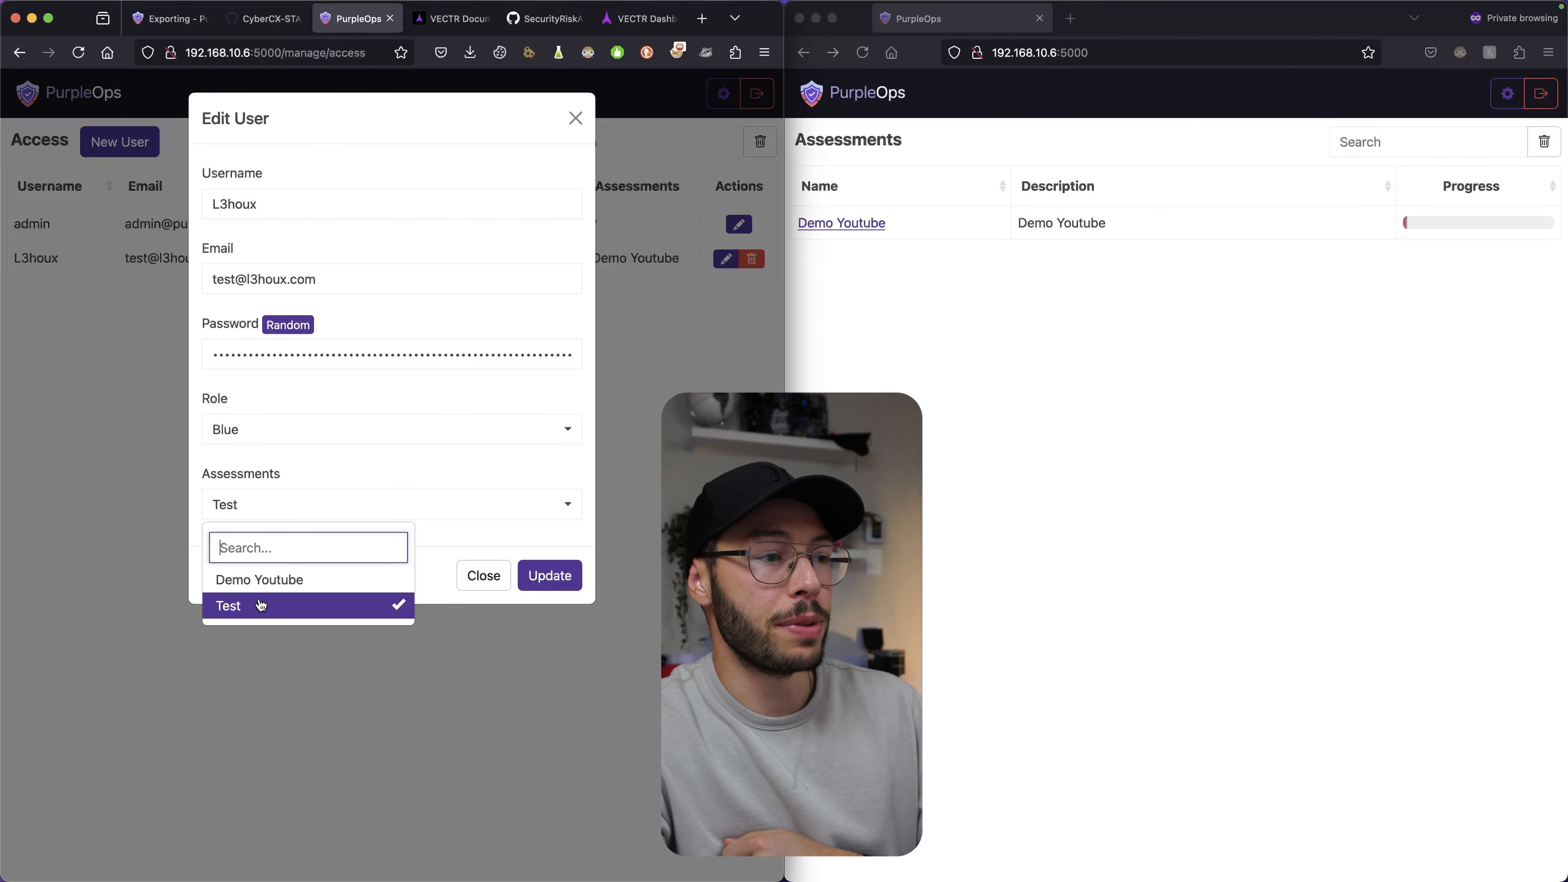
{"action": "left_click", "coordinate": [549, 575]}
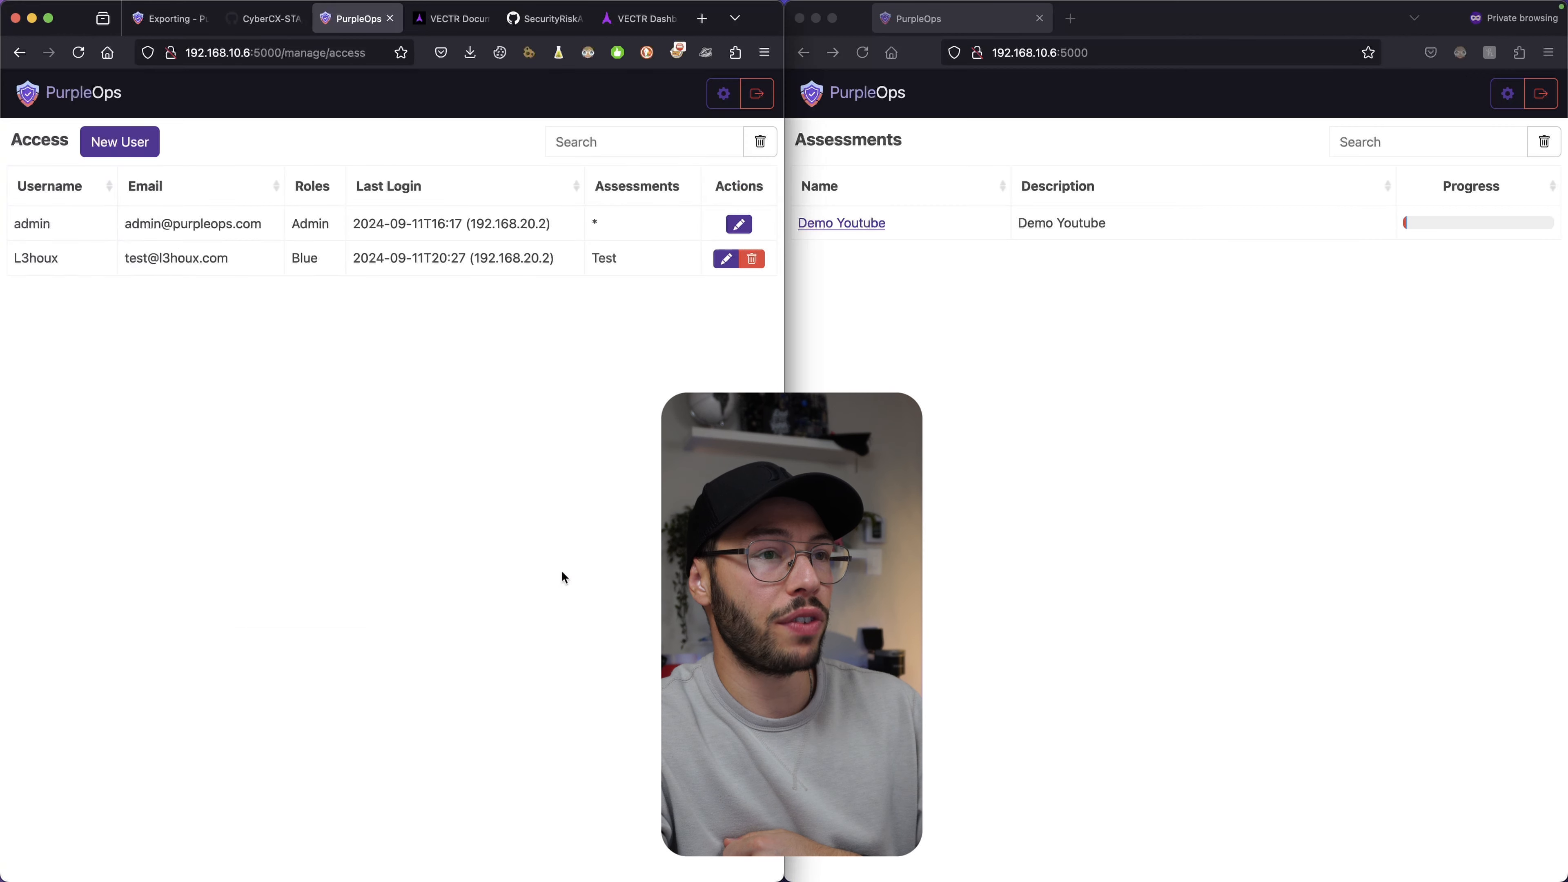
Reload the blue user's window and open the Test assessment there.
{"action": "left_click", "coordinate": [1241, 377]}
{"action": "key", "text": "super+r"}
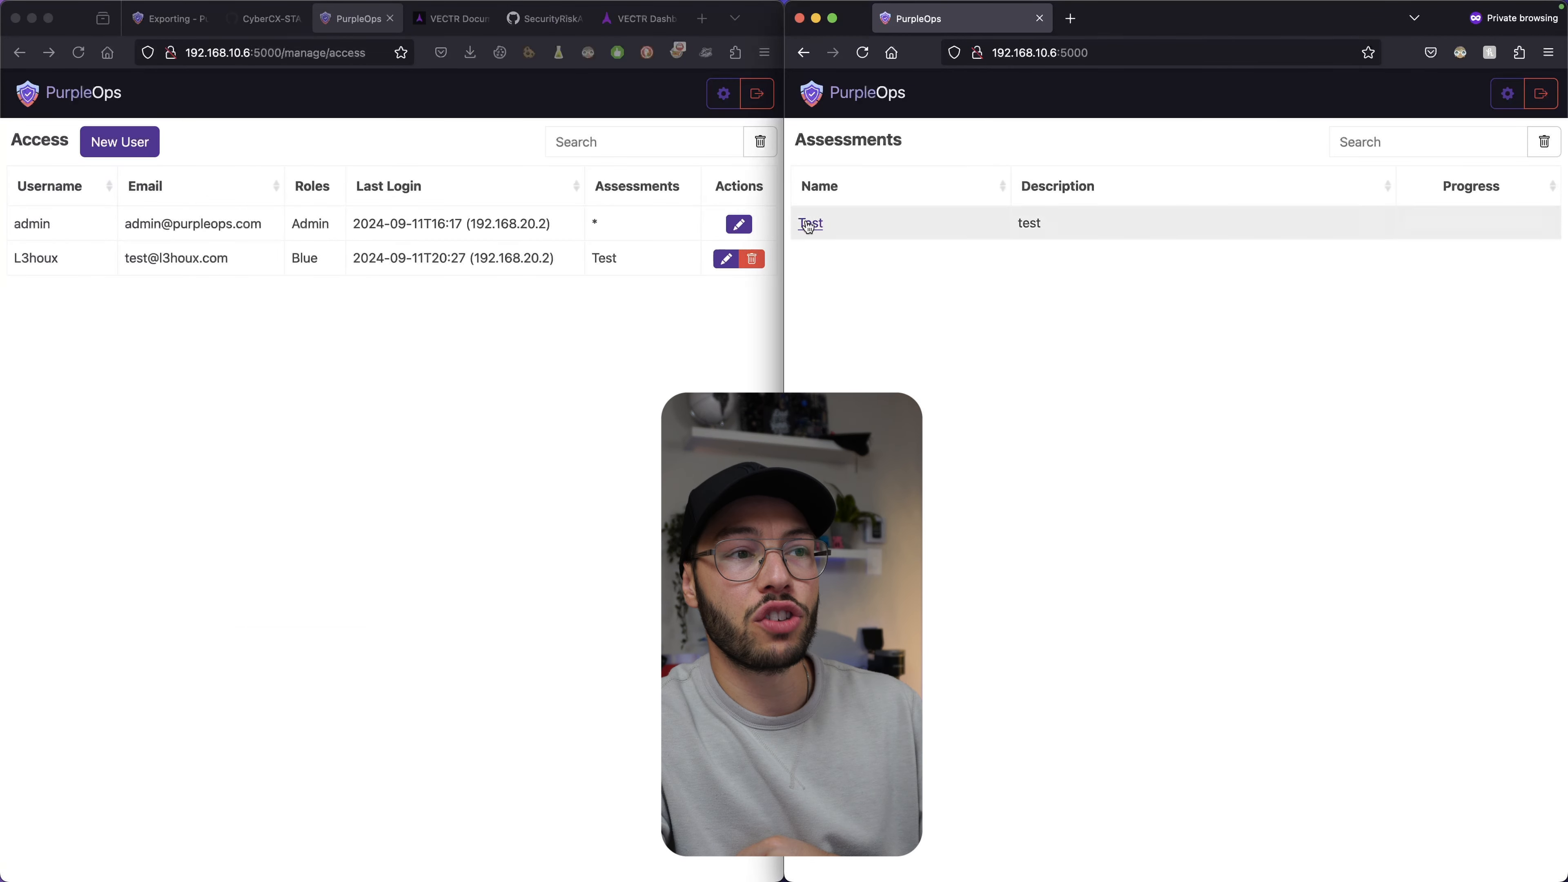
{"action": "left_click", "coordinate": [806, 222]}
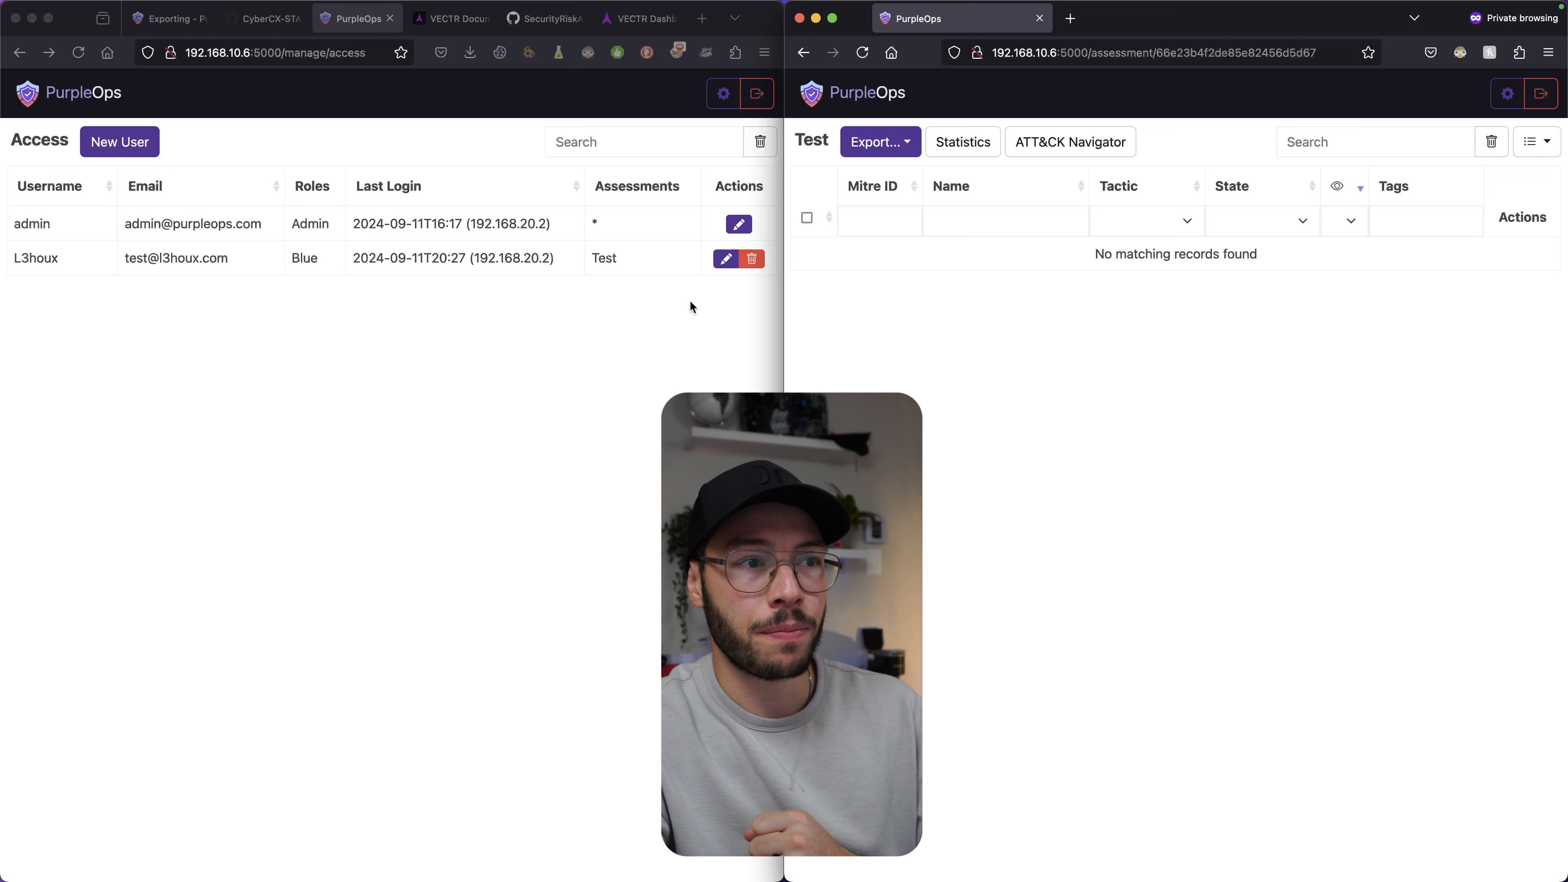
Add Demo Youtube back to the blue user's assessments alongside Test and update.
{"action": "left_click", "coordinate": [725, 258]}
{"action": "left_click", "coordinate": [391, 503]}
{"action": "left_click", "coordinate": [267, 580]}
{"action": "left_click", "coordinate": [550, 575]}
Open the Demo Youtube assessment in the blue user's window.
{"action": "left_click", "coordinate": [983, 213]}
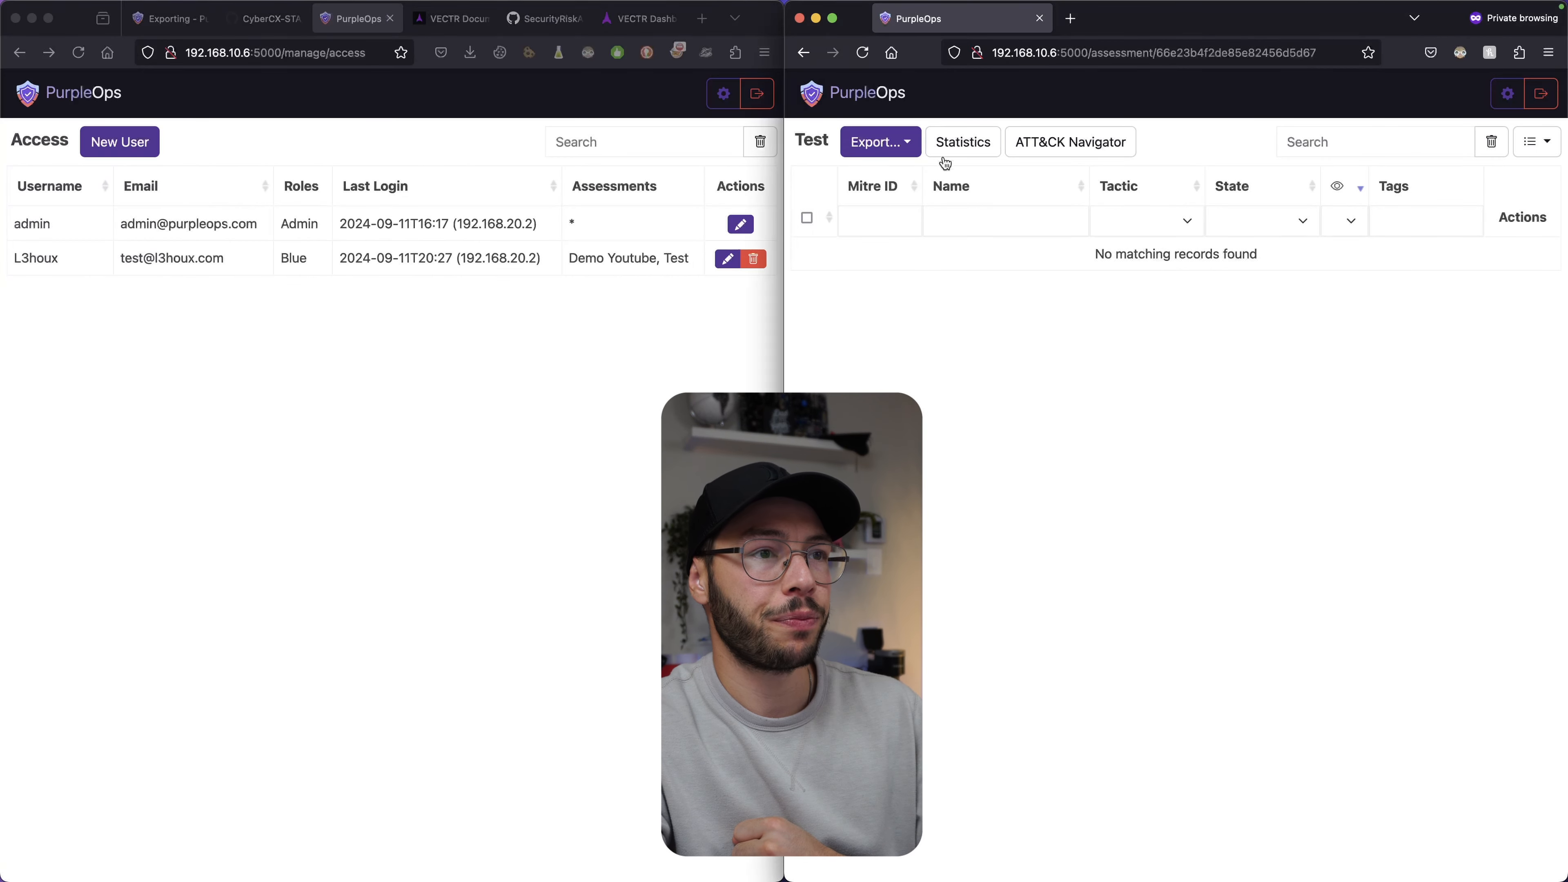
{"action": "left_click", "coordinate": [862, 93]}
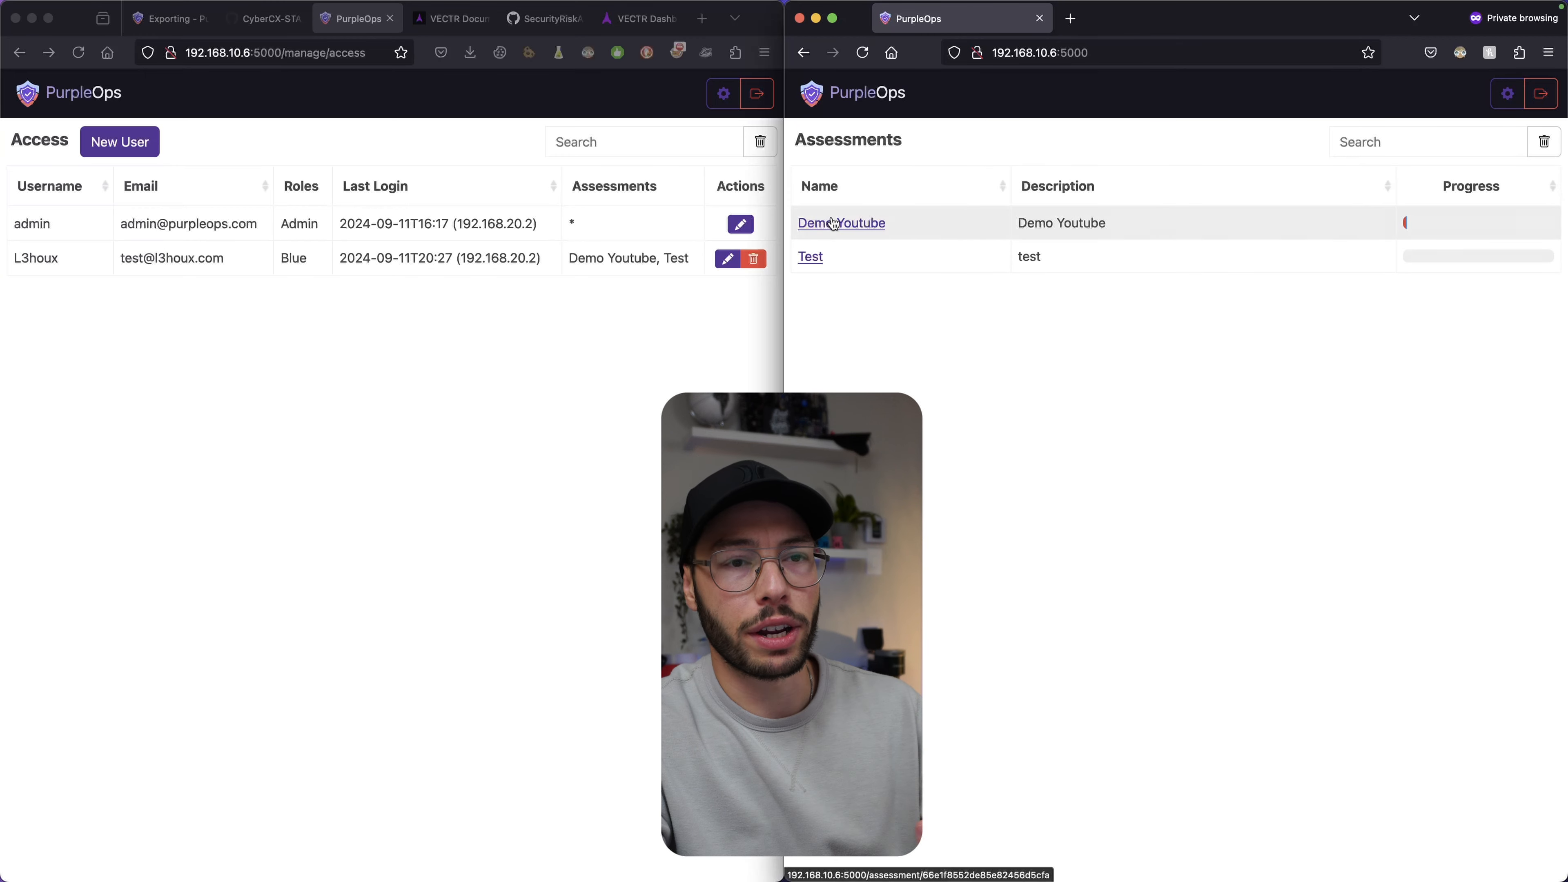
{"action": "left_click", "coordinate": [834, 231]}
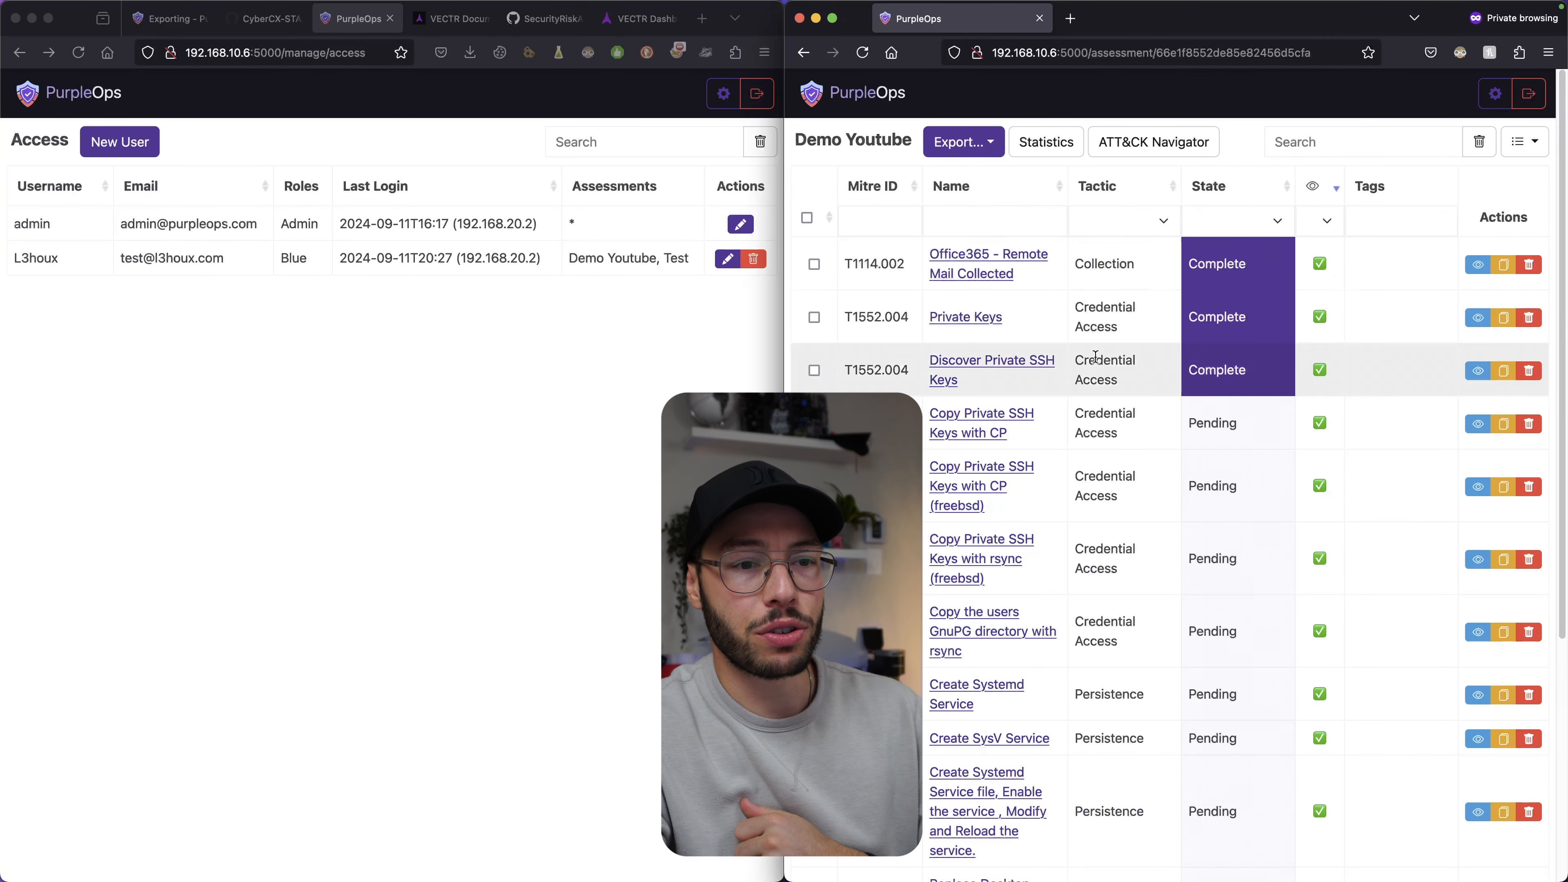
{"action": "scroll", "coordinate": [1095, 360], "scroll_direction": "down", "scroll_amount": 5}
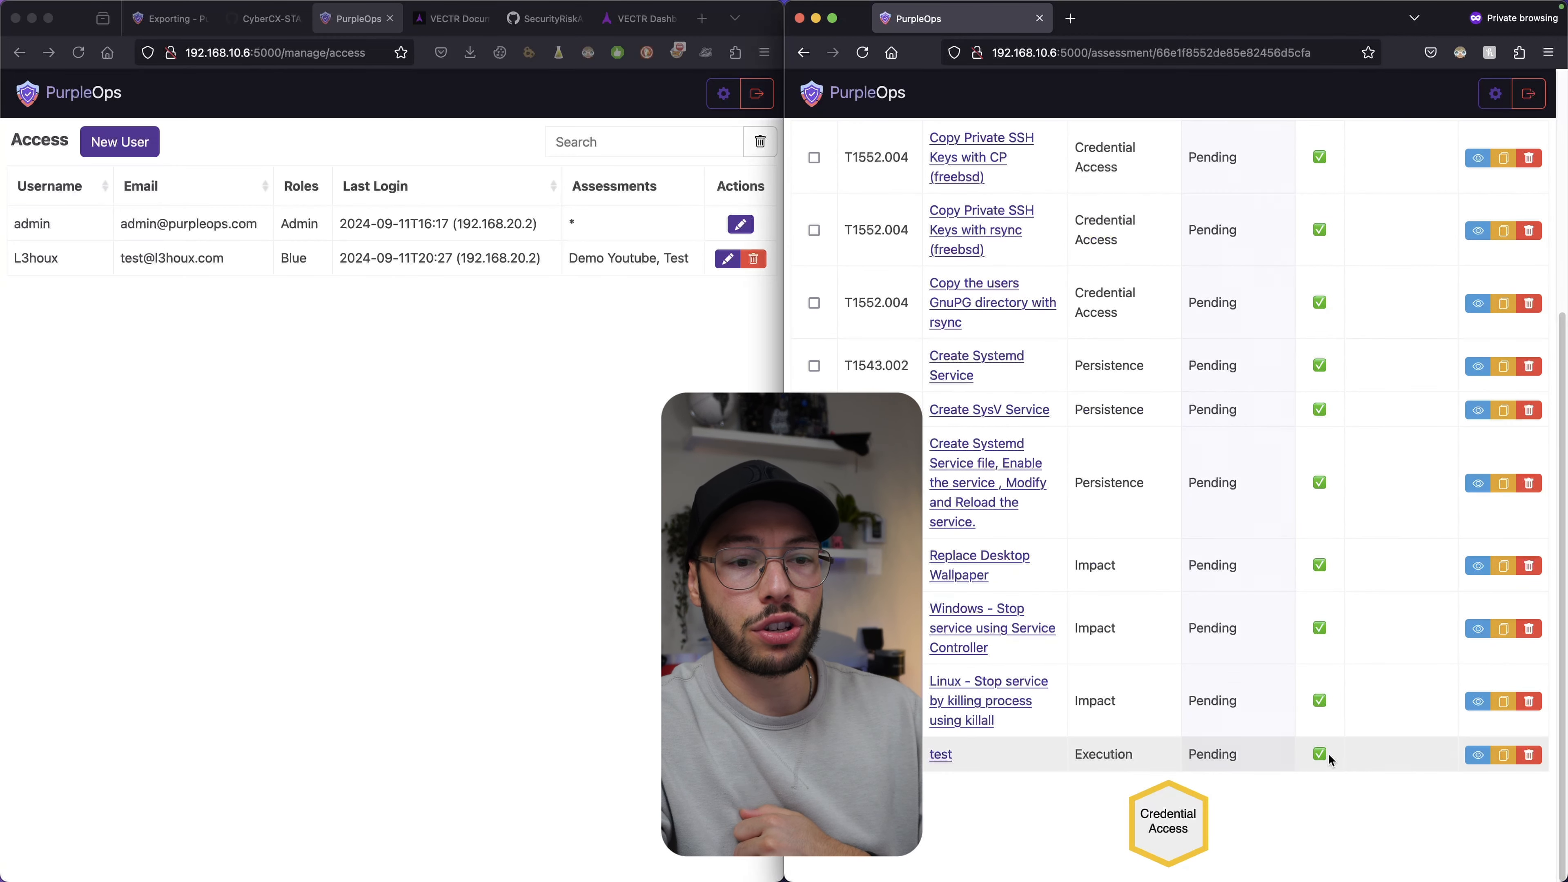
{"action": "scroll", "coordinate": [1349, 763], "scroll_direction": "up", "scroll_amount": 3}
{"action": "scroll", "coordinate": [1349, 763], "scroll_direction": "up", "scroll_amount": 2}
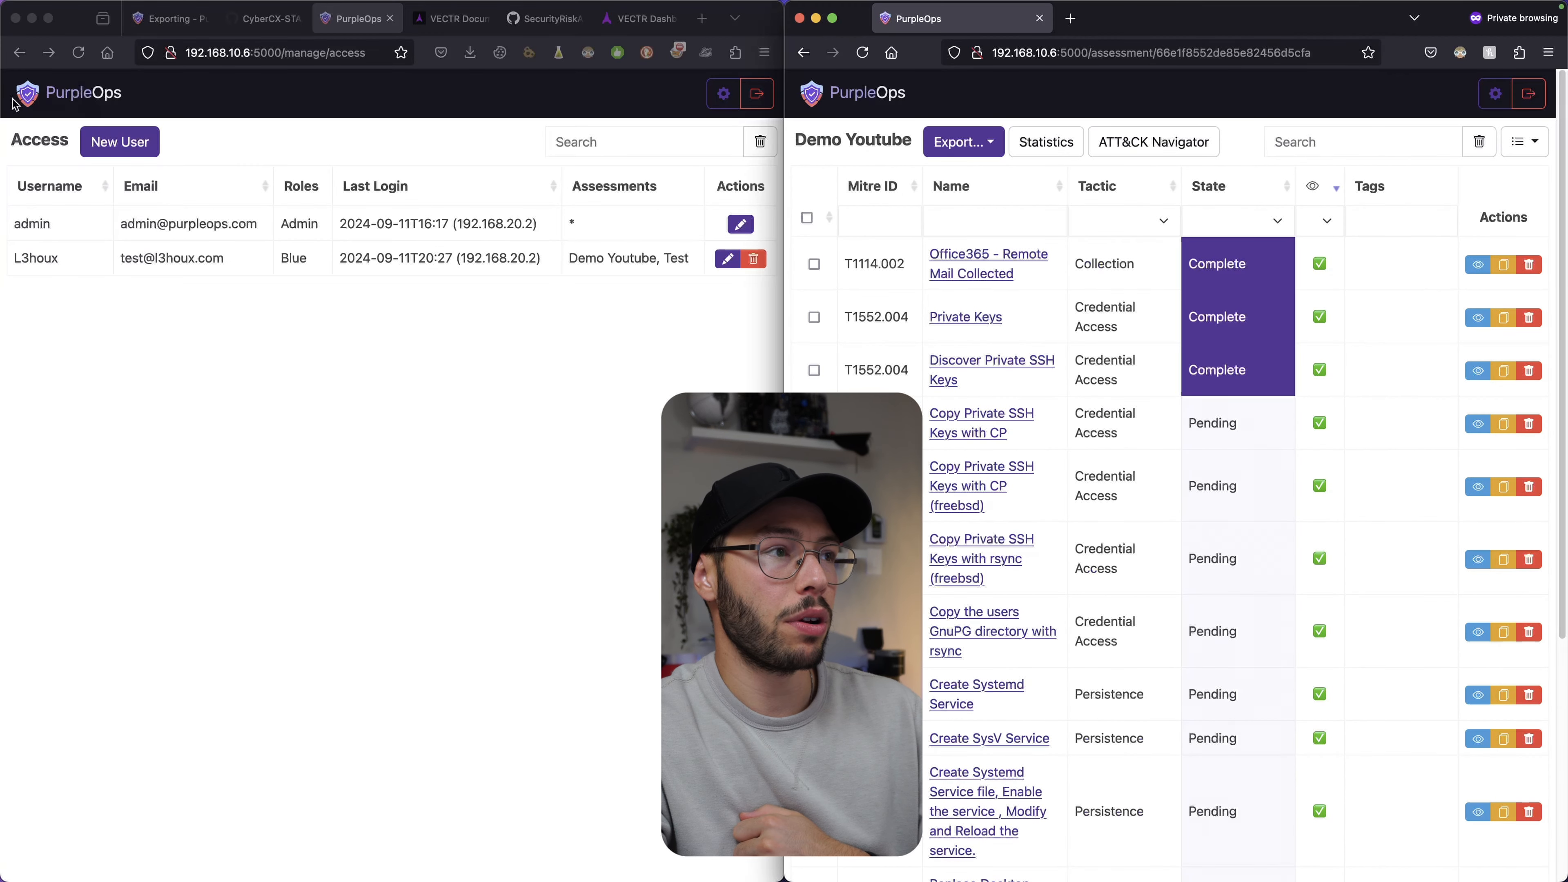
Open the Demo Youtube test-case table as admin and scroll across its columns.
{"action": "left_click", "coordinate": [24, 95]}
{"action": "left_click", "coordinate": [57, 224]}
{"action": "scroll", "coordinate": [204, 494], "scroll_direction": "down", "scroll_amount": 5}
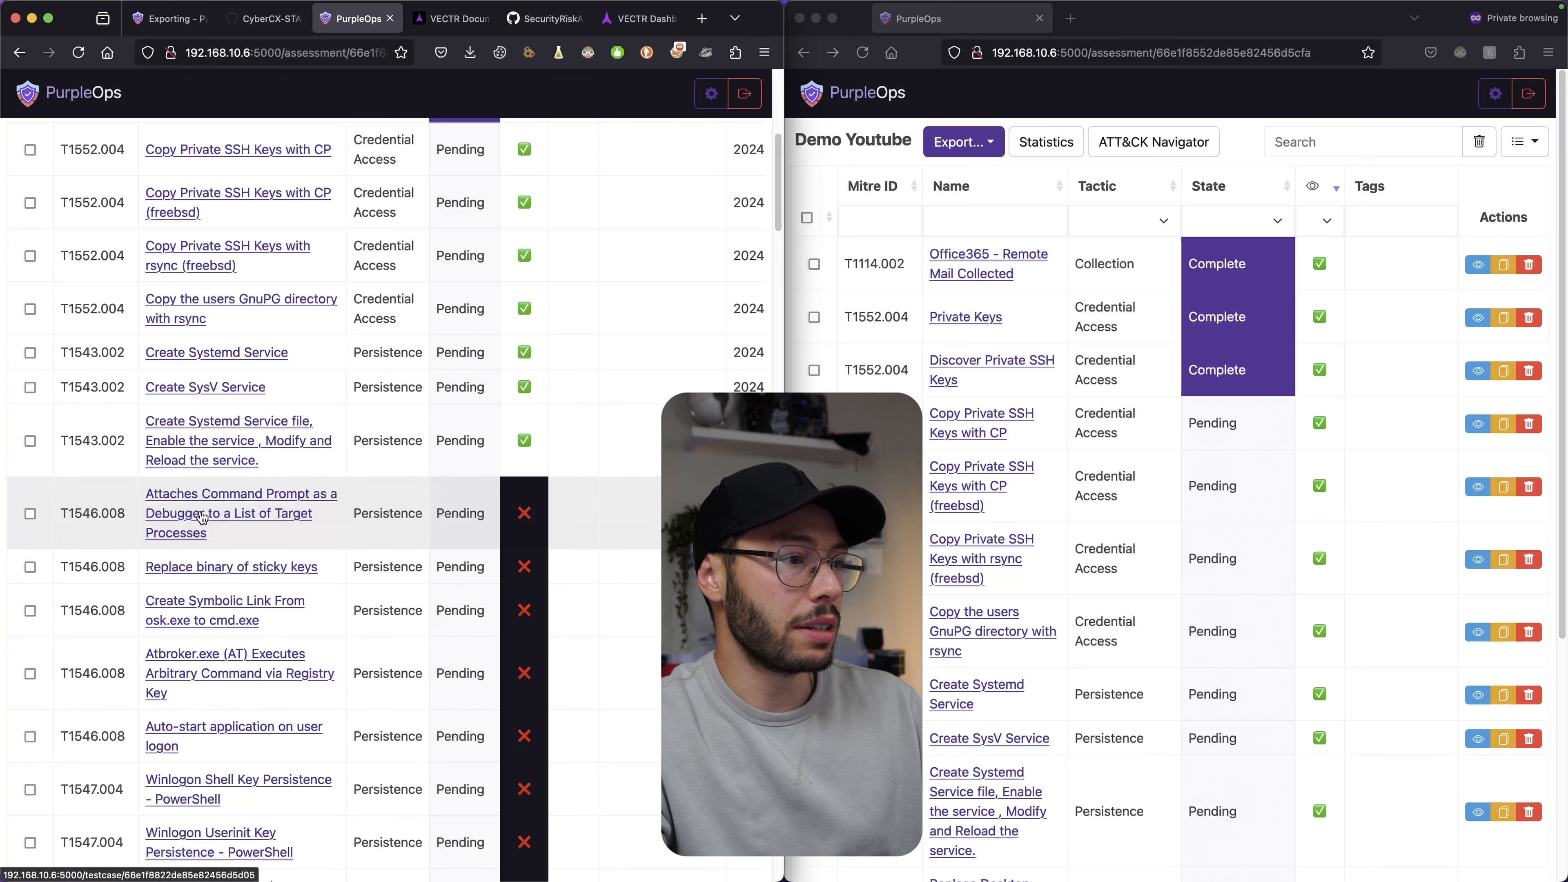
{"action": "scroll", "coordinate": [255, 519], "scroll_direction": "right", "scroll_amount": 5}
{"action": "scroll", "coordinate": [254, 519], "scroll_direction": "right", "scroll_amount": 5}
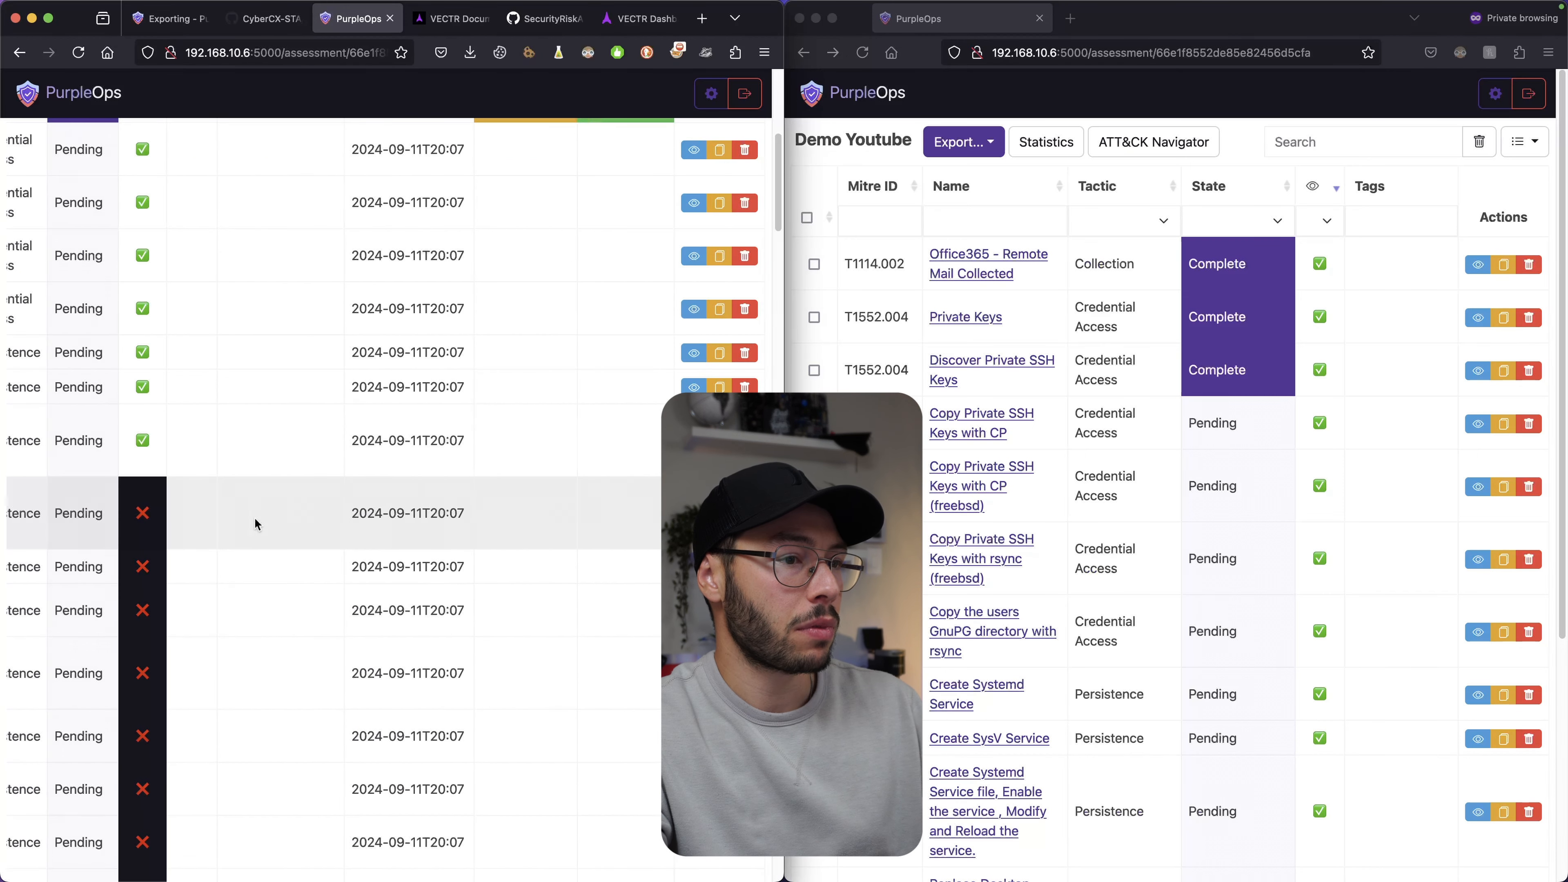
{"action": "scroll", "coordinate": [507, 496], "scroll_direction": "left", "scroll_amount": 10}
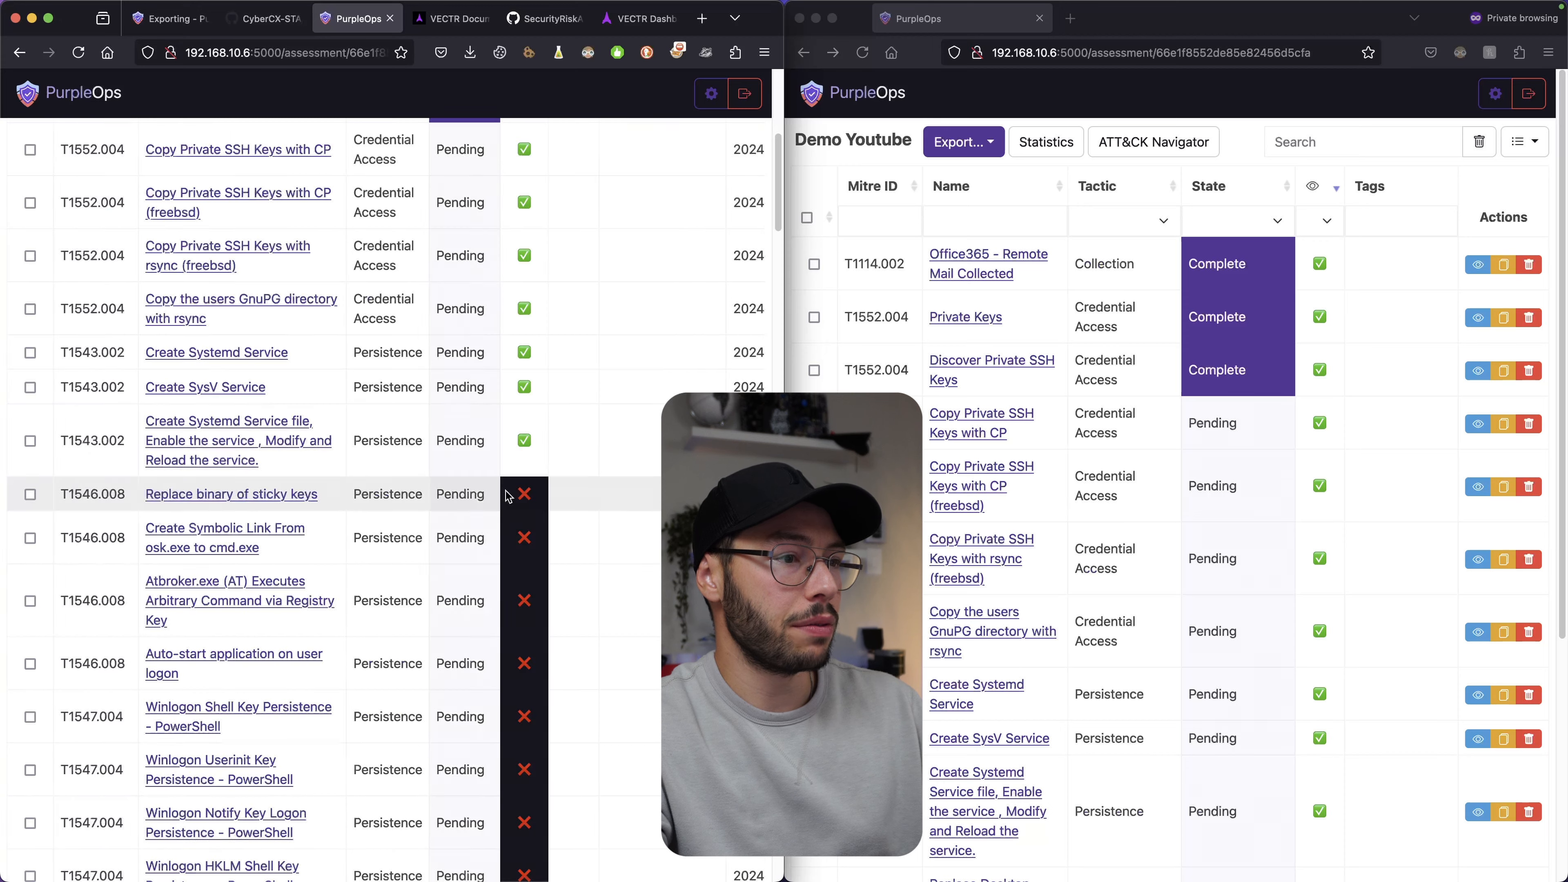
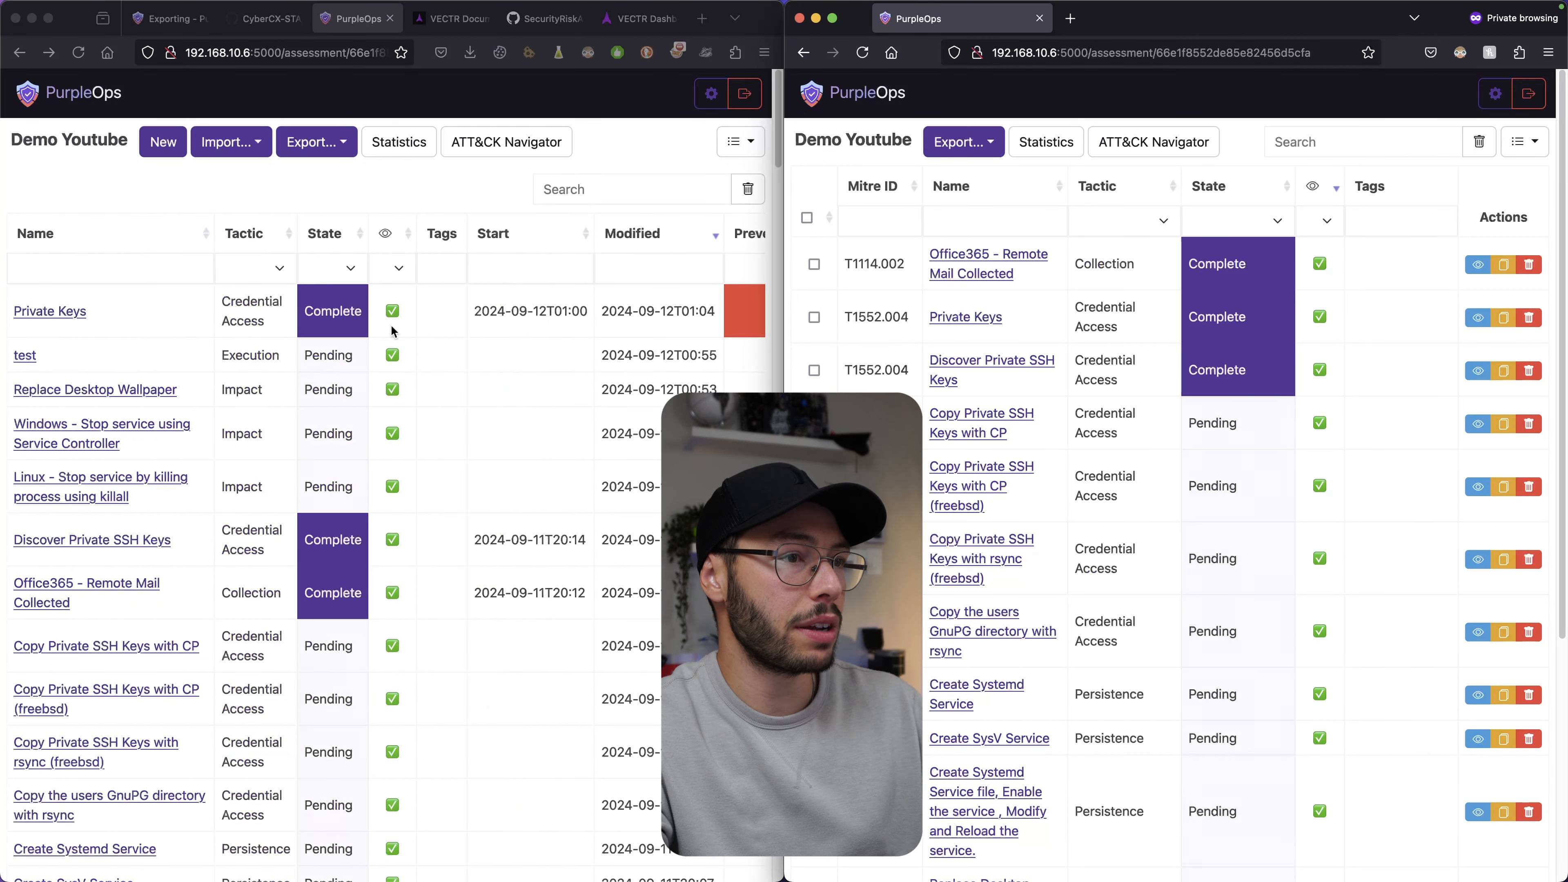
Hide the Private Keys test and refresh the blue user's view to confirm it disappears.
{"action": "left_click", "coordinate": [694, 312]}
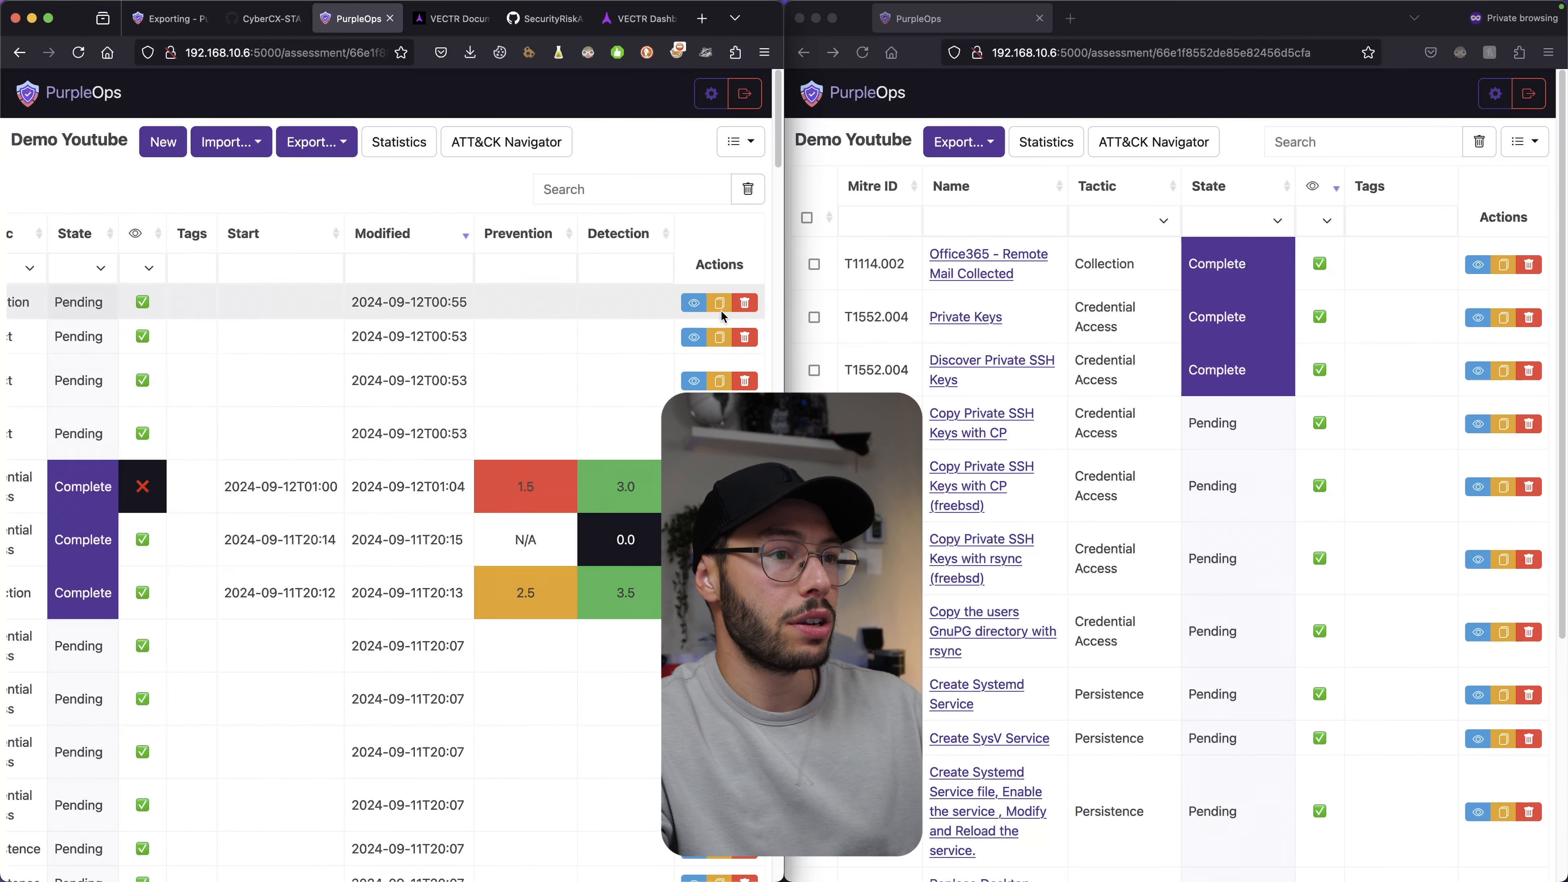
{"action": "key", "text": "super+r"}
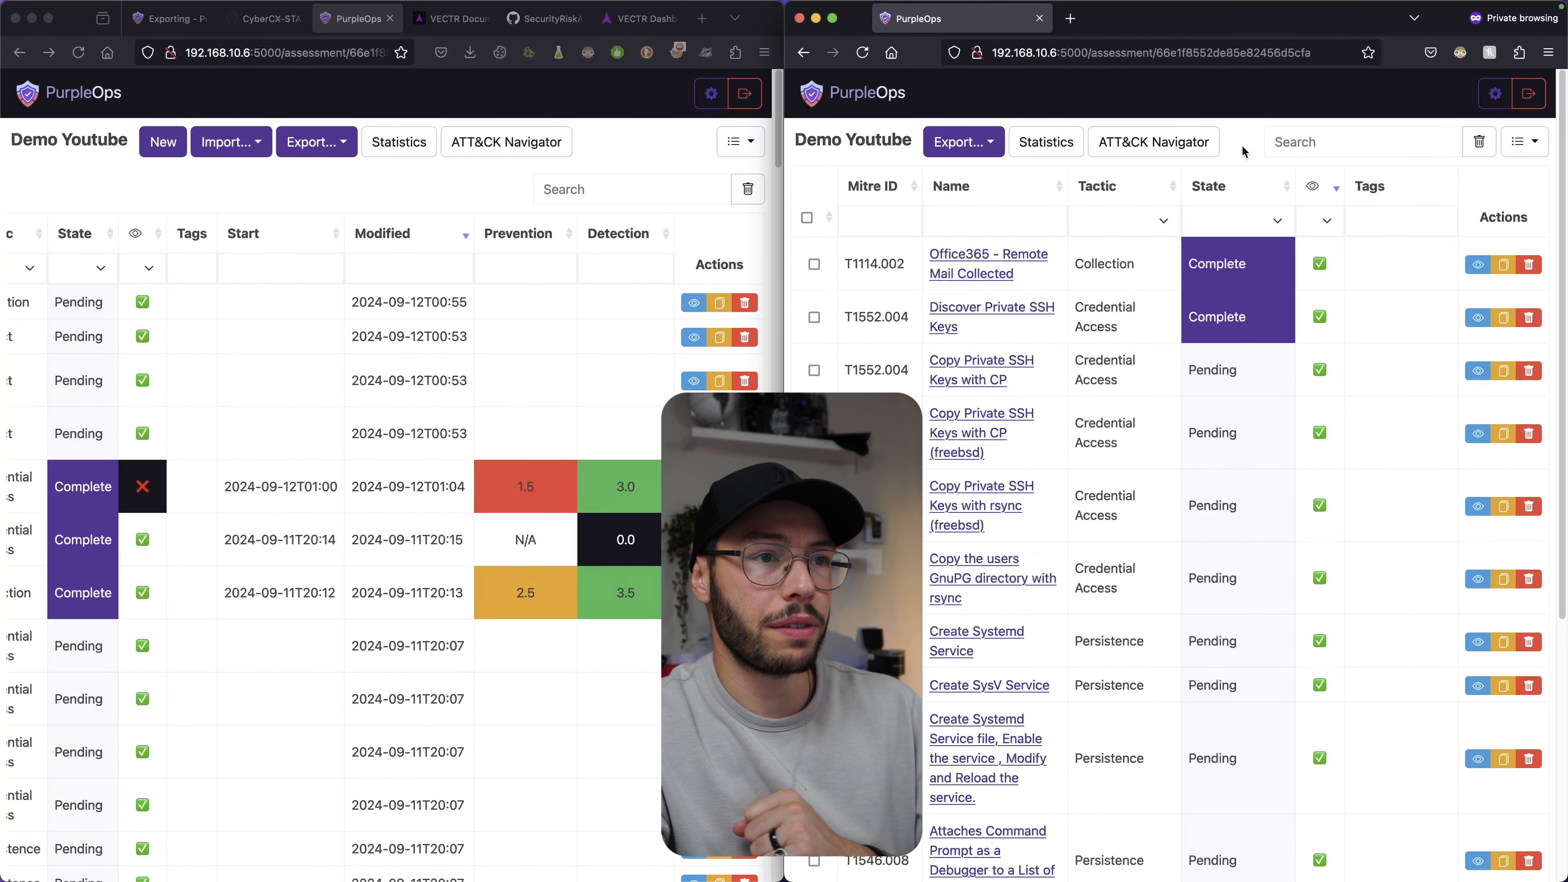
{"action": "scroll", "coordinate": [982, 303], "scroll_direction": "down", "scroll_amount": 2}
{"action": "scroll", "coordinate": [974, 301], "scroll_direction": "down", "scroll_amount": 5}
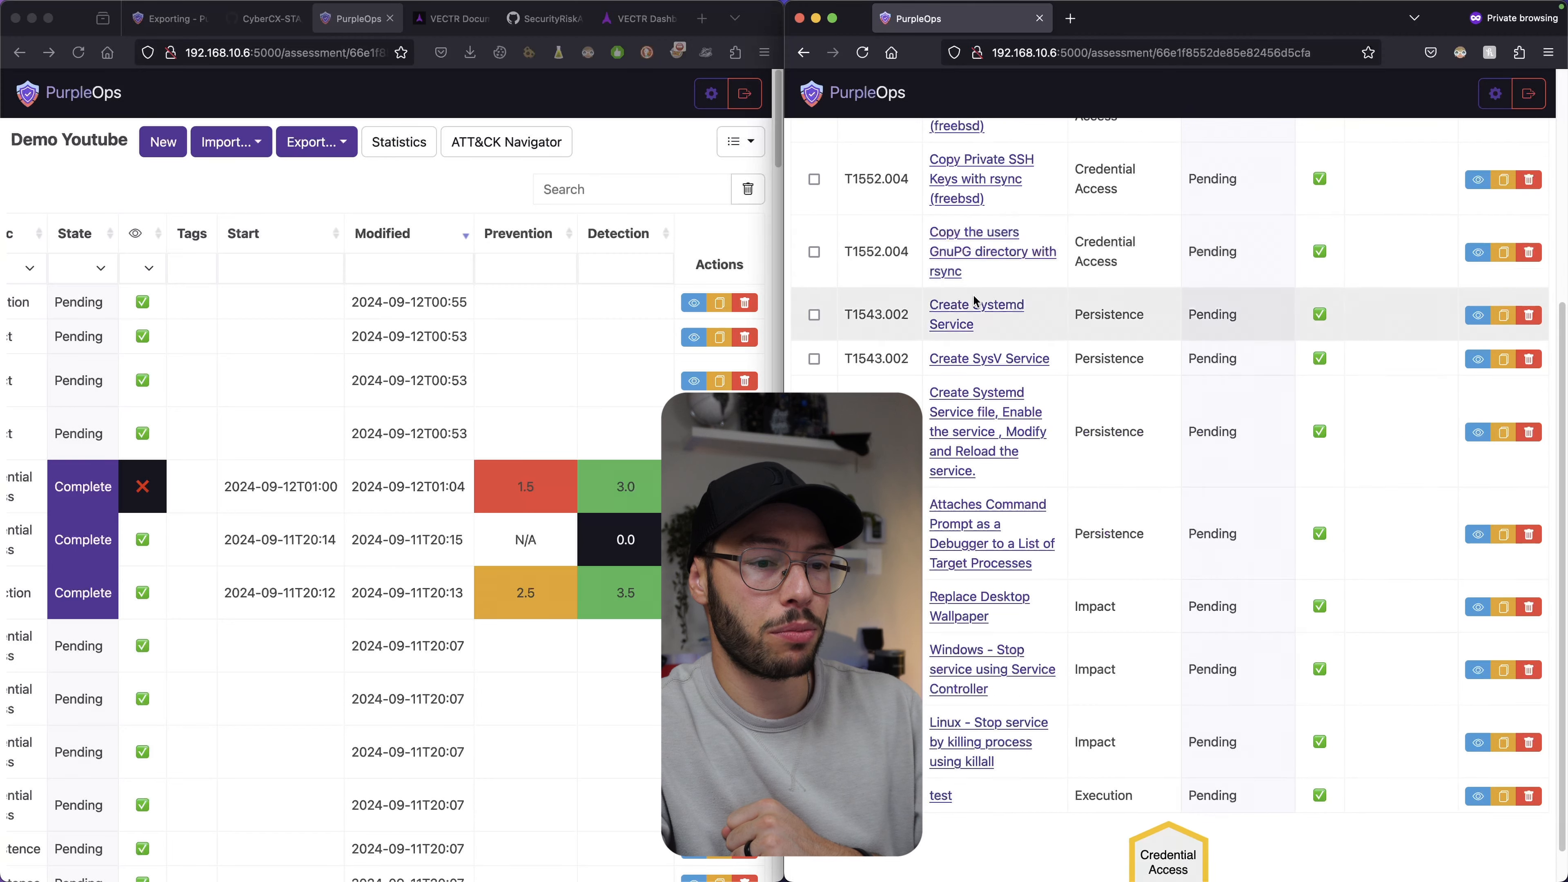
{"action": "scroll", "coordinate": [1000, 774], "scroll_direction": "up", "scroll_amount": 7}
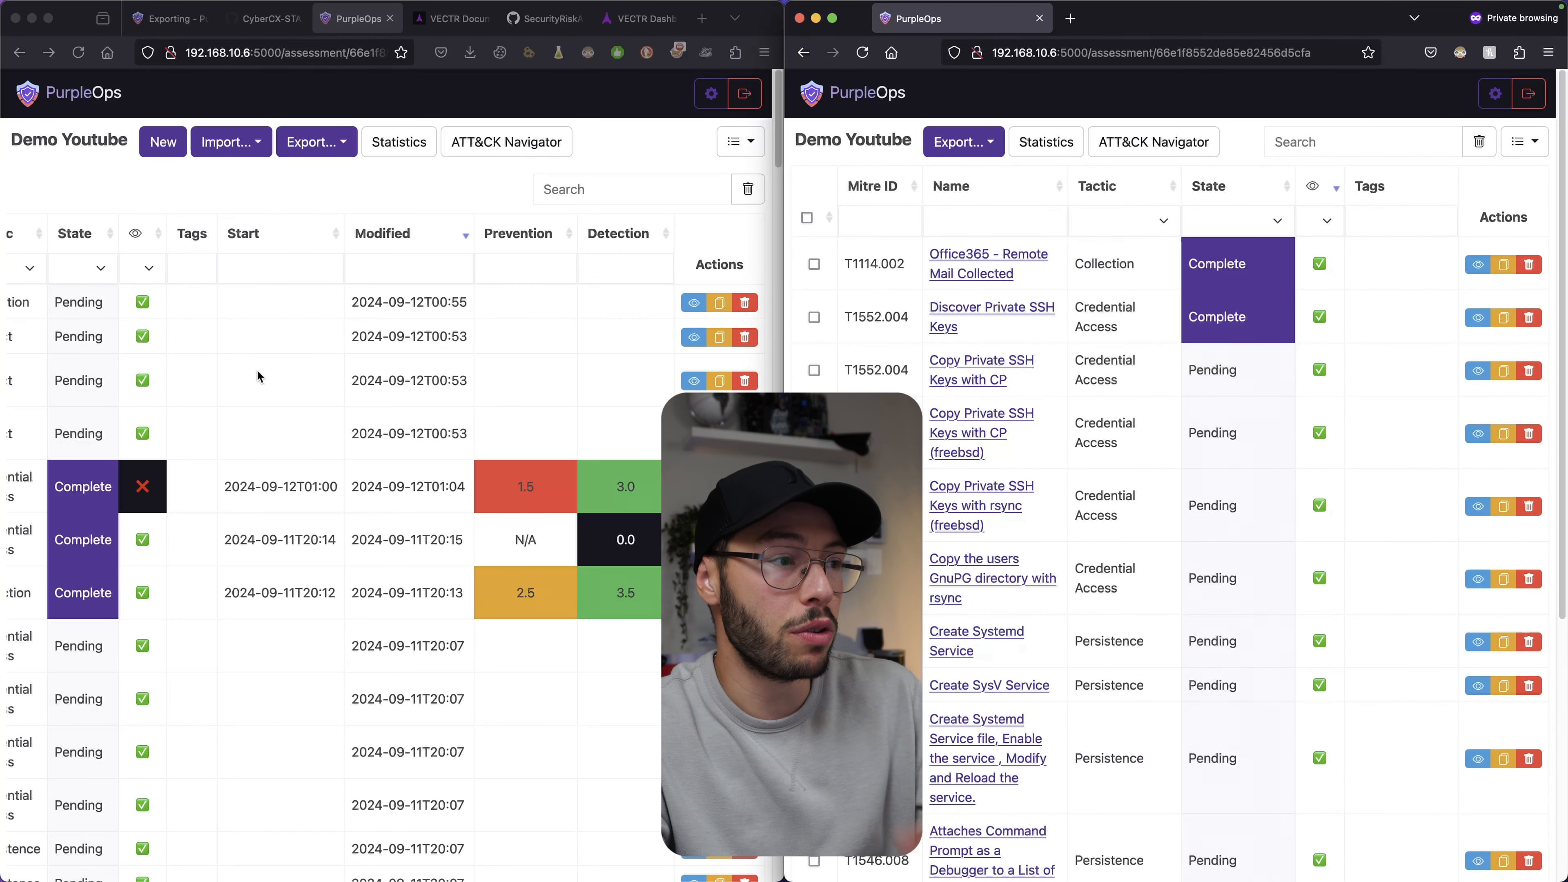
Make the Private Keys test visible again and open it as the blue user.
{"action": "left_click", "coordinate": [693, 487]}
{"action": "left_click", "coordinate": [861, 52]}
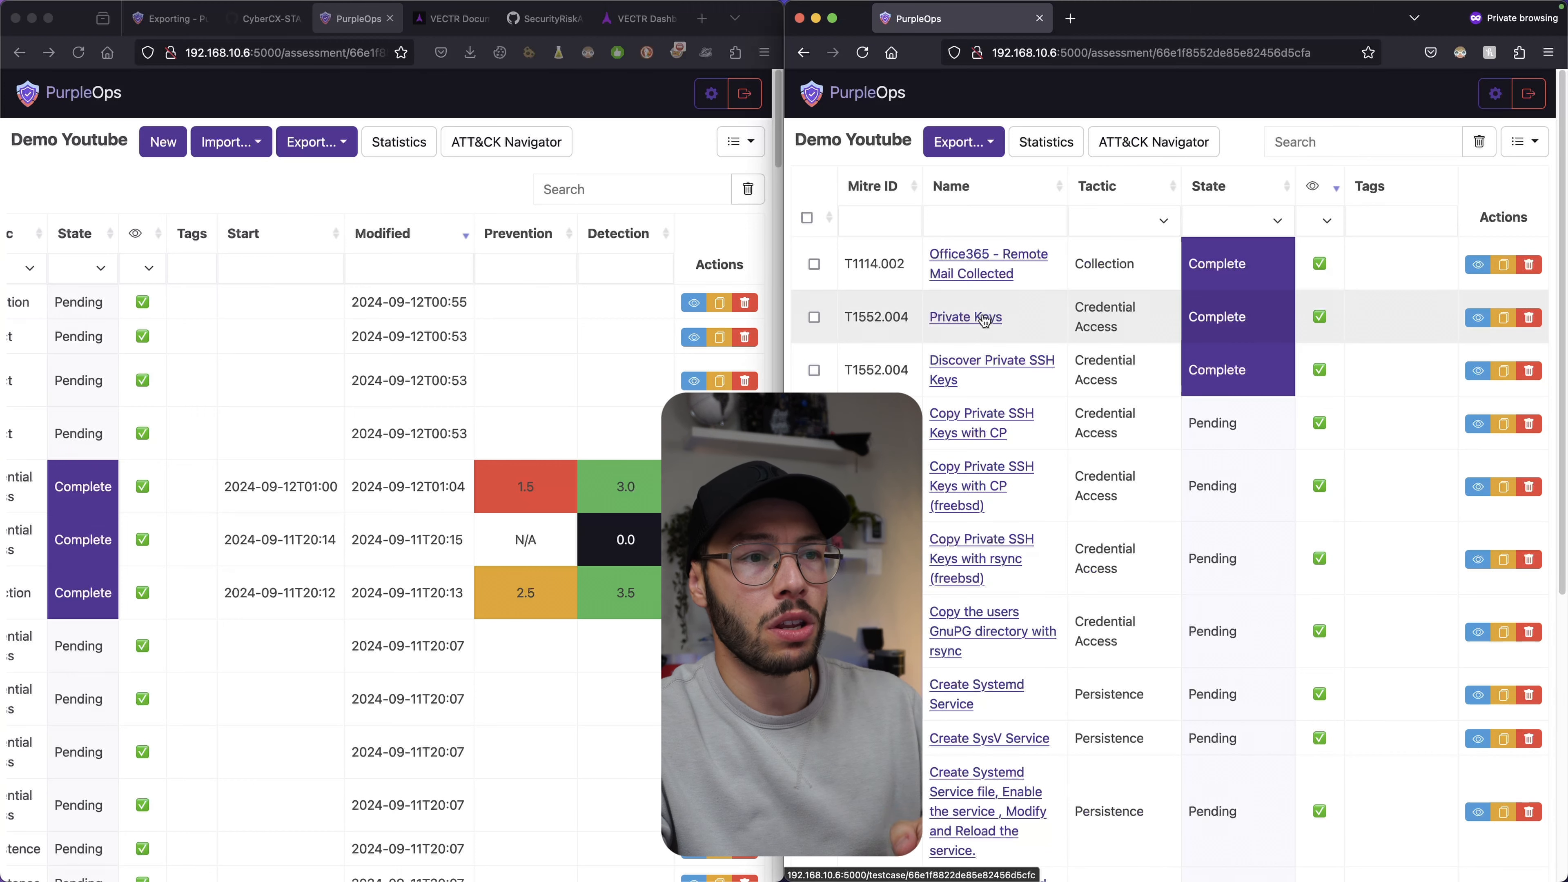
{"action": "left_click", "coordinate": [984, 318]}
As admin, review the blue user's available roles in Access Control's Edit User, then close without changes.
{"action": "left_click", "coordinate": [711, 92]}
{"action": "left_click", "coordinate": [711, 93]}
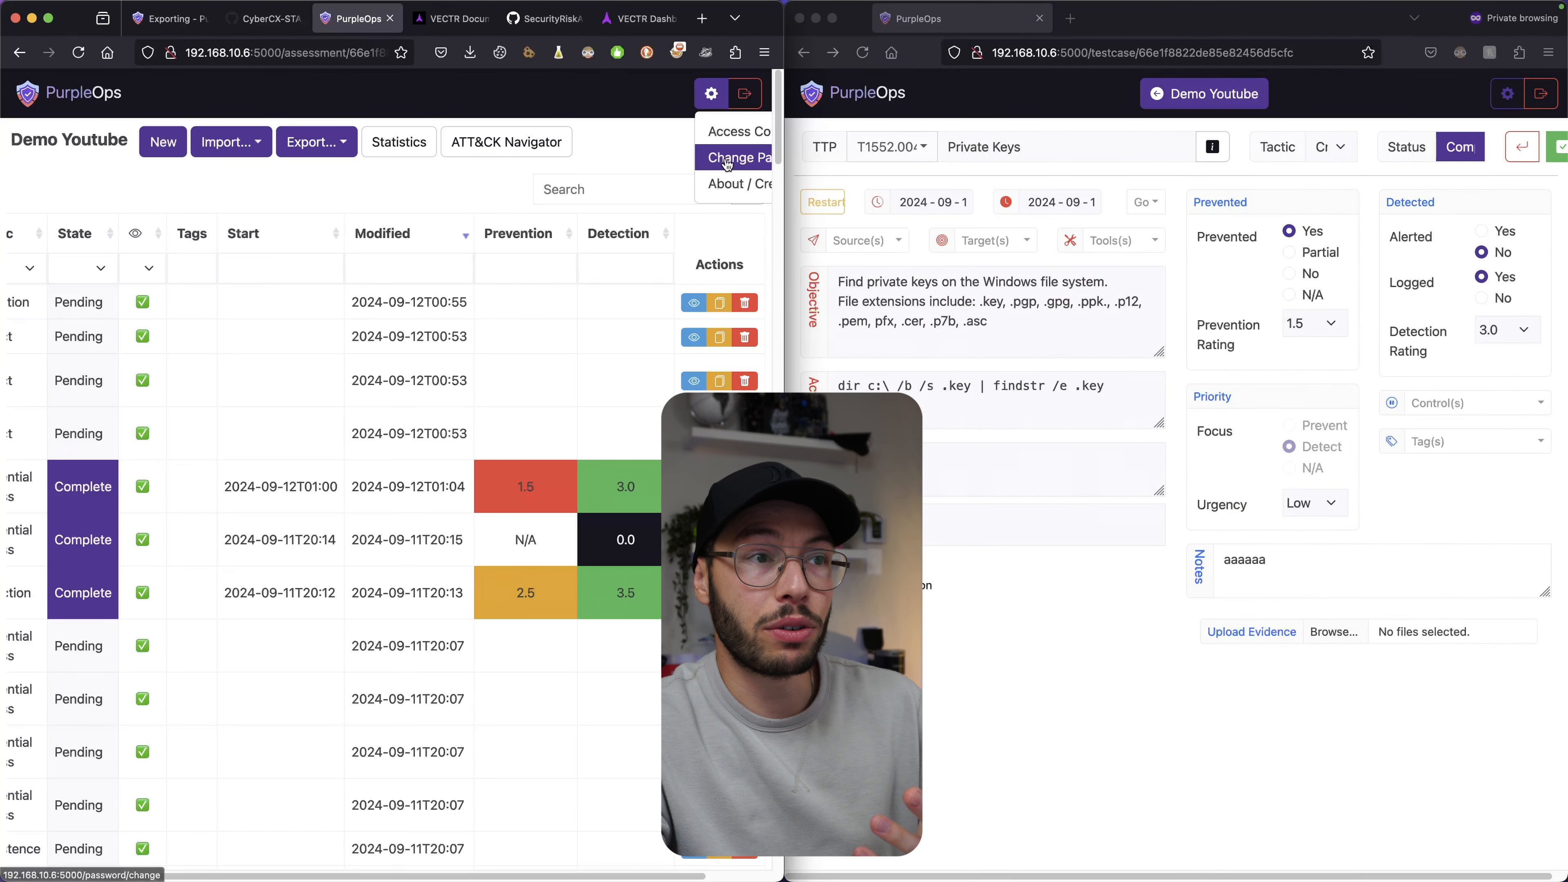
{"action": "left_click", "coordinate": [735, 127]}
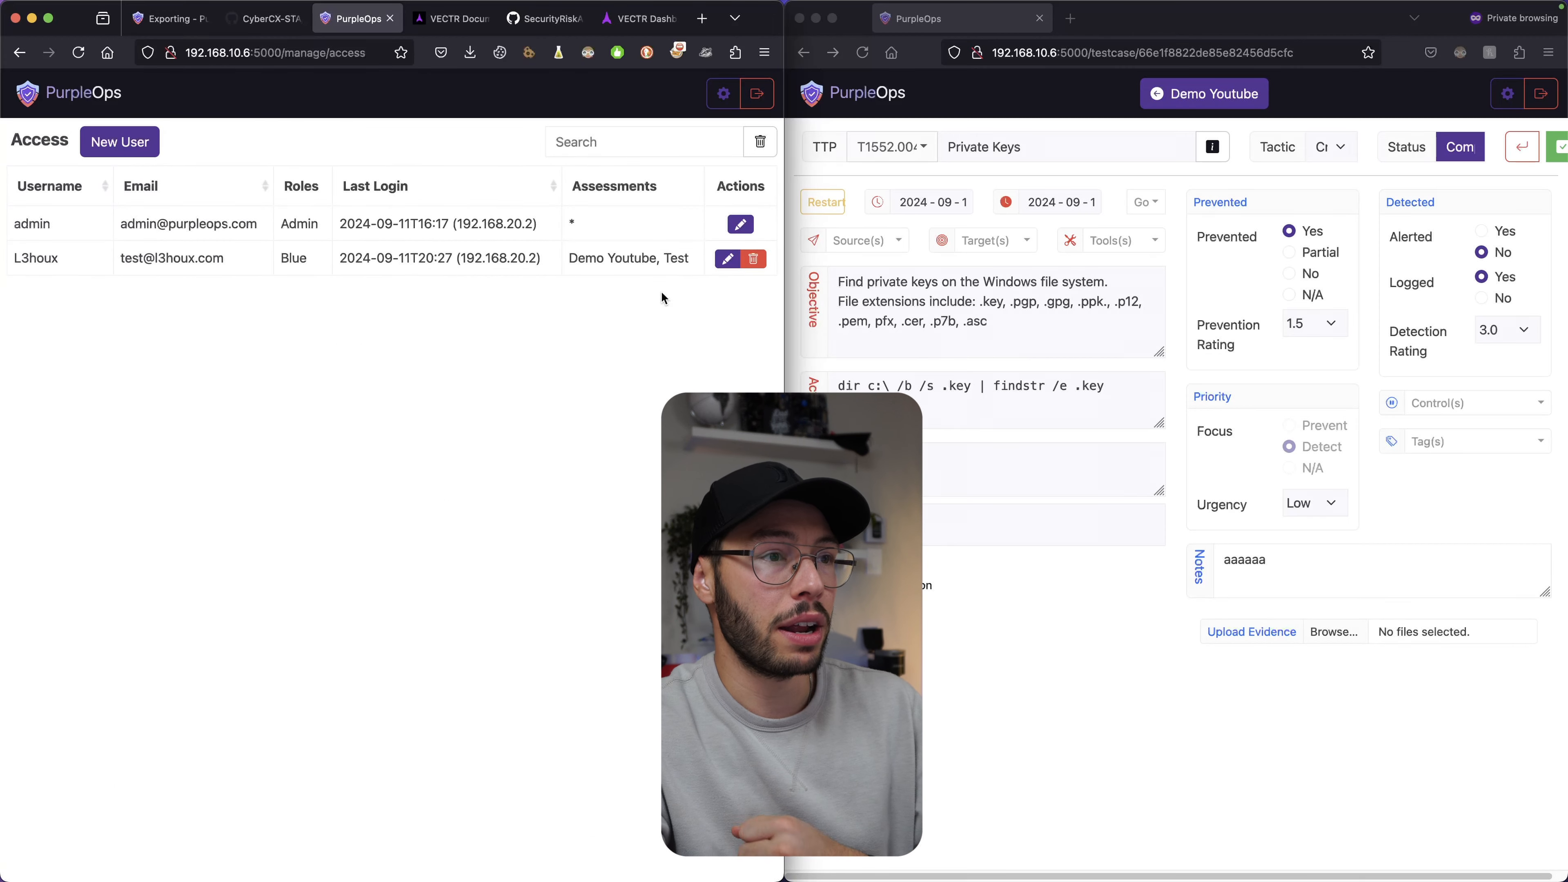
{"action": "left_click", "coordinate": [728, 258]}
{"action": "left_click", "coordinate": [312, 440]}
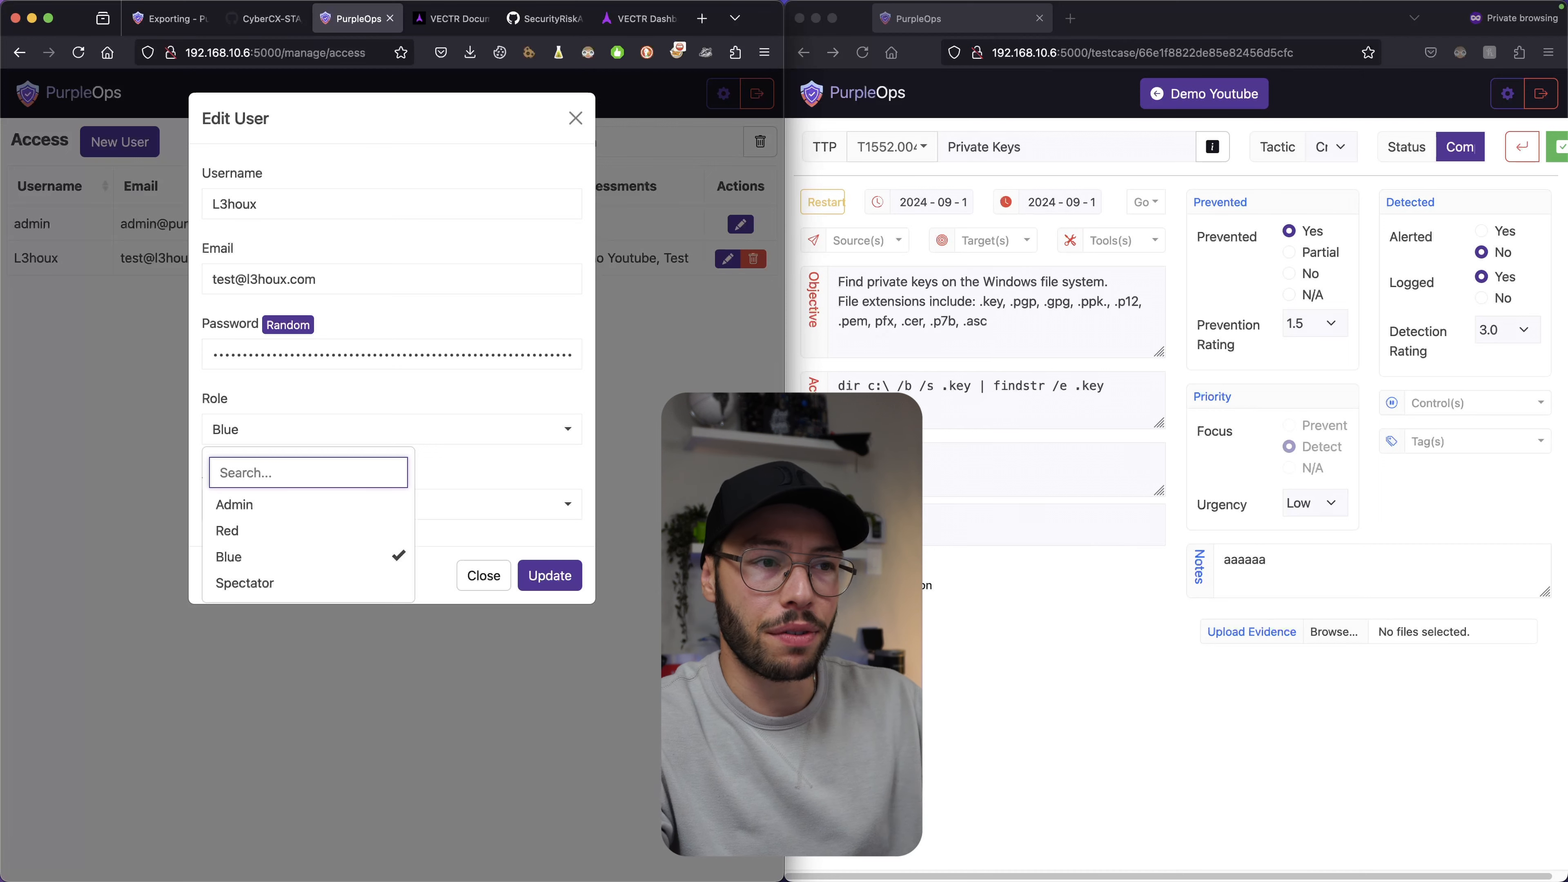
{"action": "left_click", "coordinate": [1021, 676]}
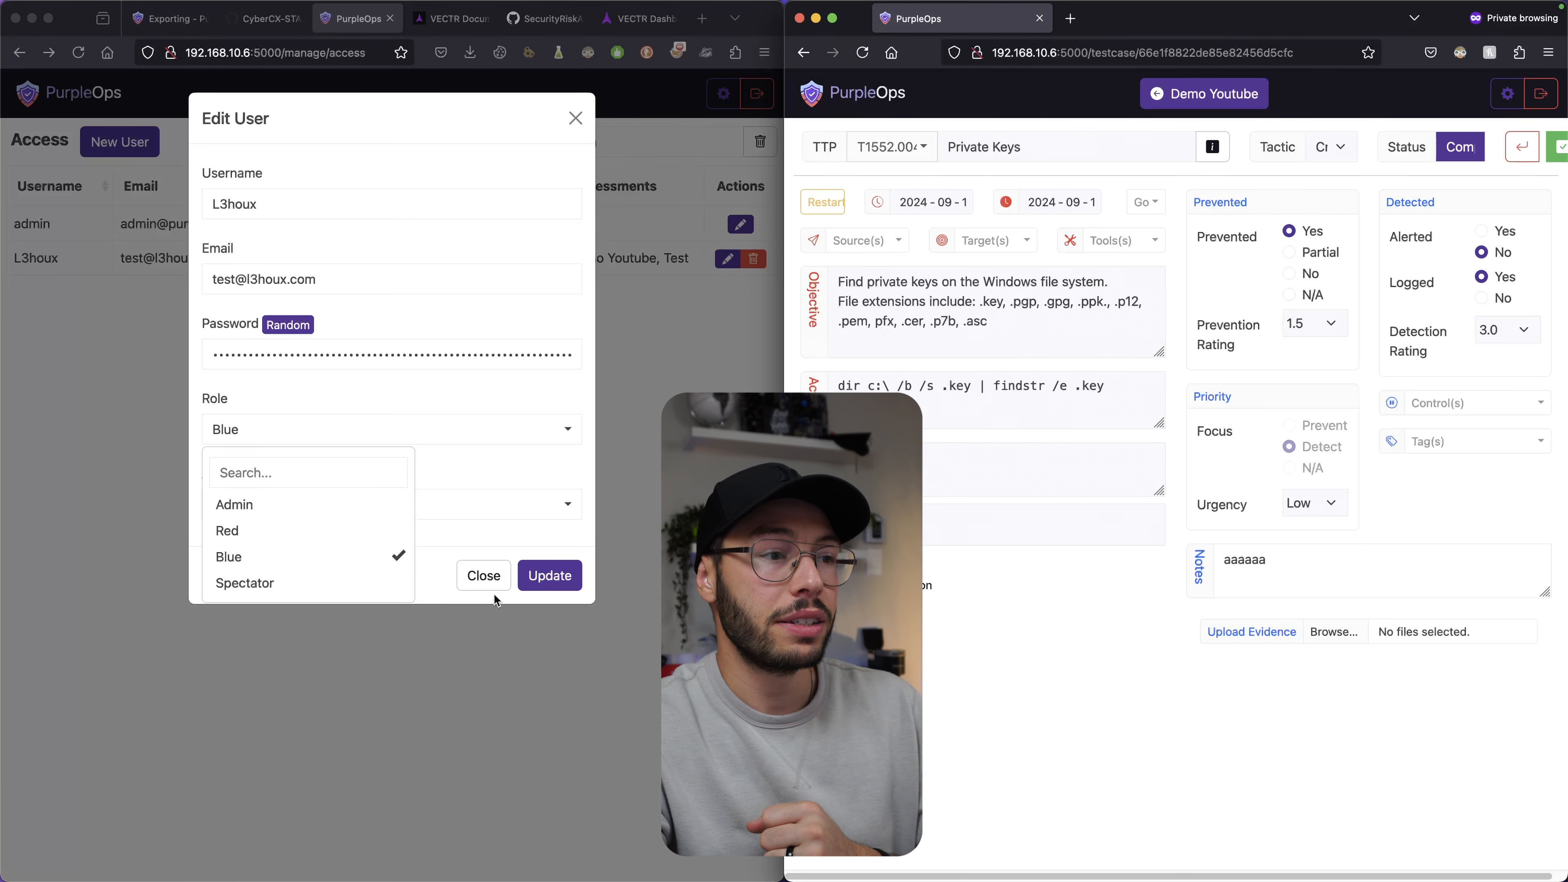
{"action": "left_click", "coordinate": [471, 581]}
{"action": "left_click", "coordinate": [482, 575]}
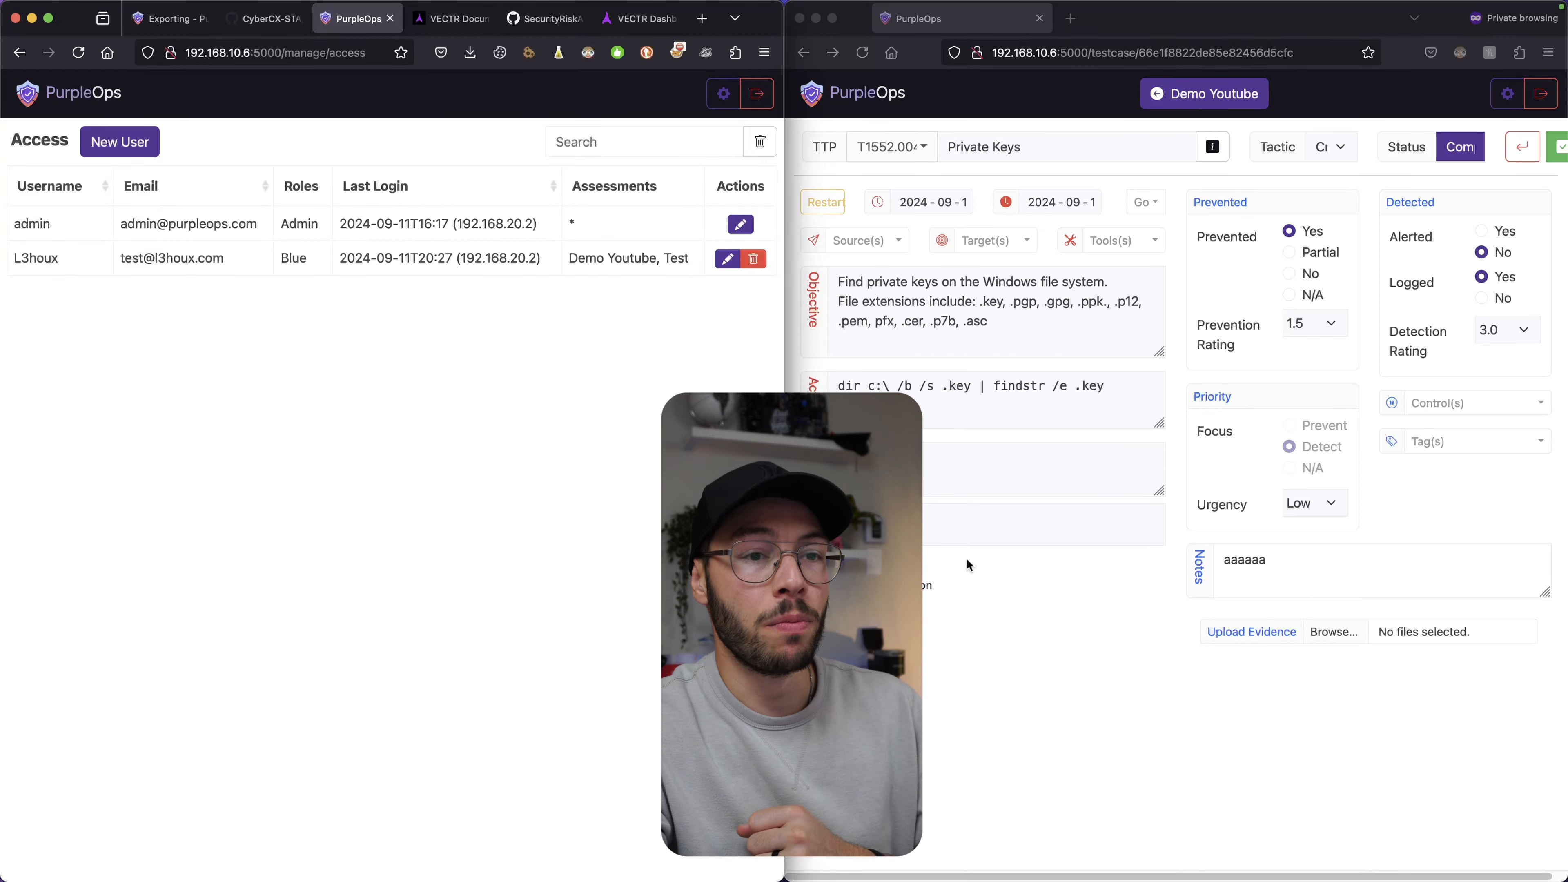
In the blue user's Private Keys test case, highlight part of the objective text, then deselect it.
{"action": "left_click", "coordinate": [966, 558]}
{"action": "left_click_drag", "start_coordinate": [882, 301], "coordinate": [971, 316]}
{"action": "left_click", "coordinate": [1047, 323]}
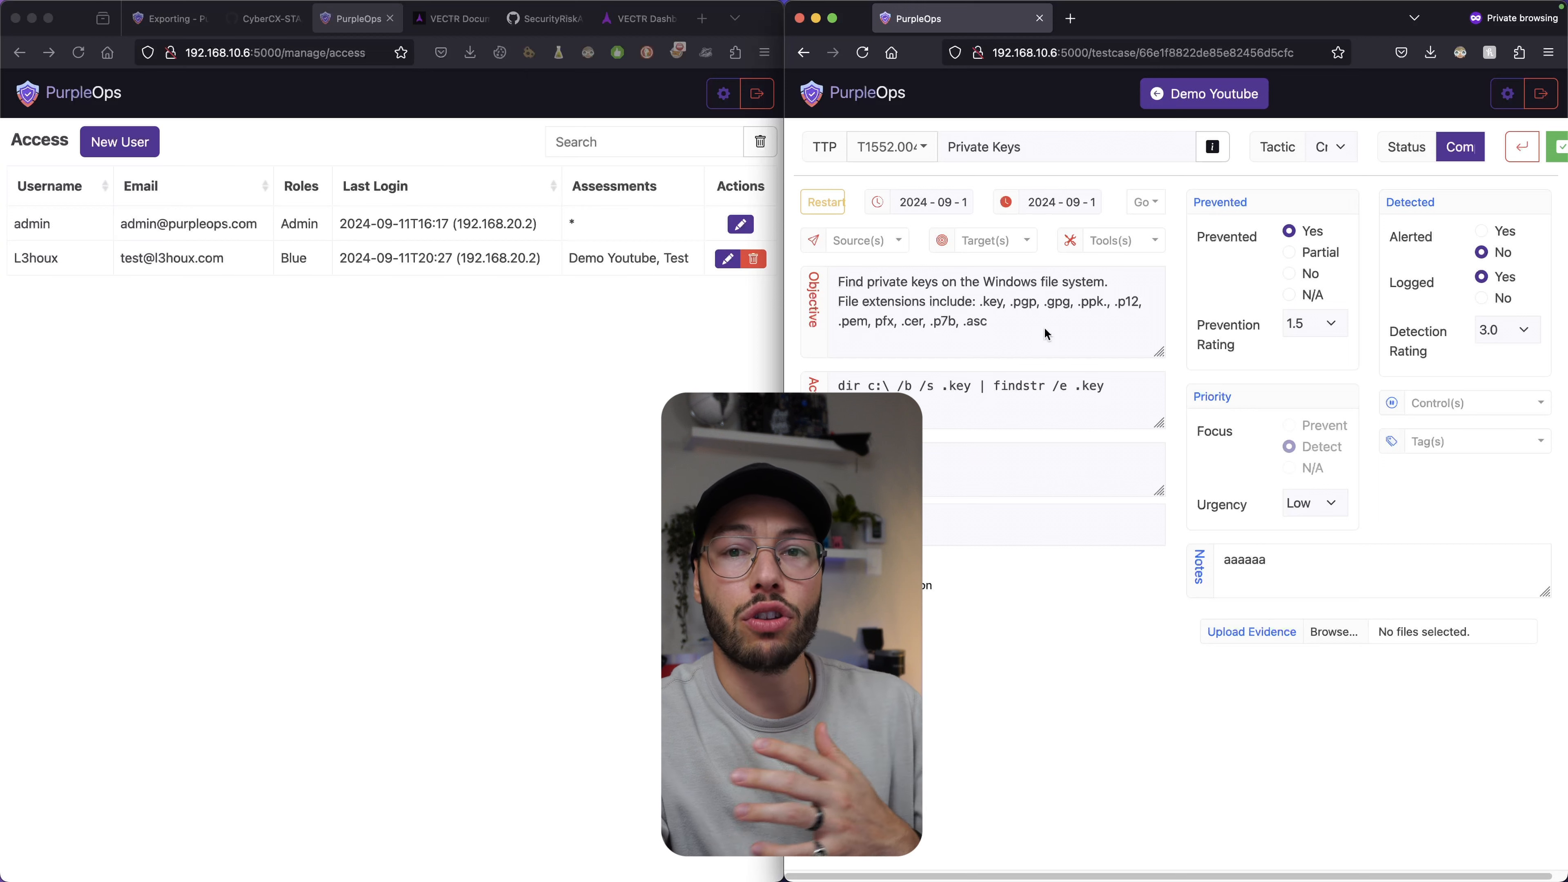
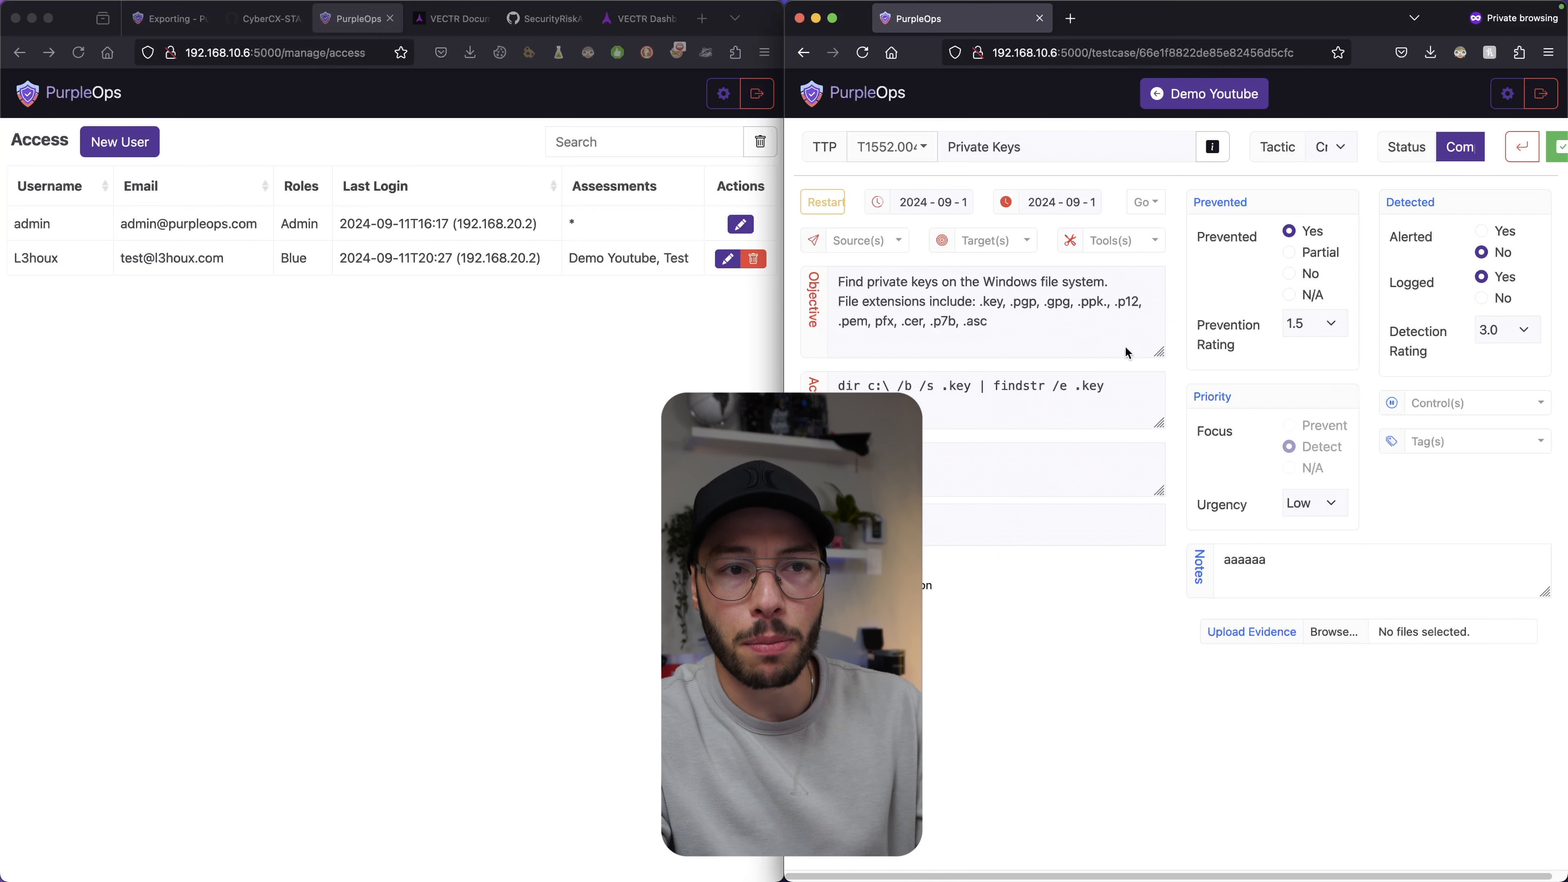
Set the Private Keys test case's Prevented field to Partial.
{"action": "left_click", "coordinate": [1292, 253]}
{"action": "left_click", "coordinate": [1289, 231]}
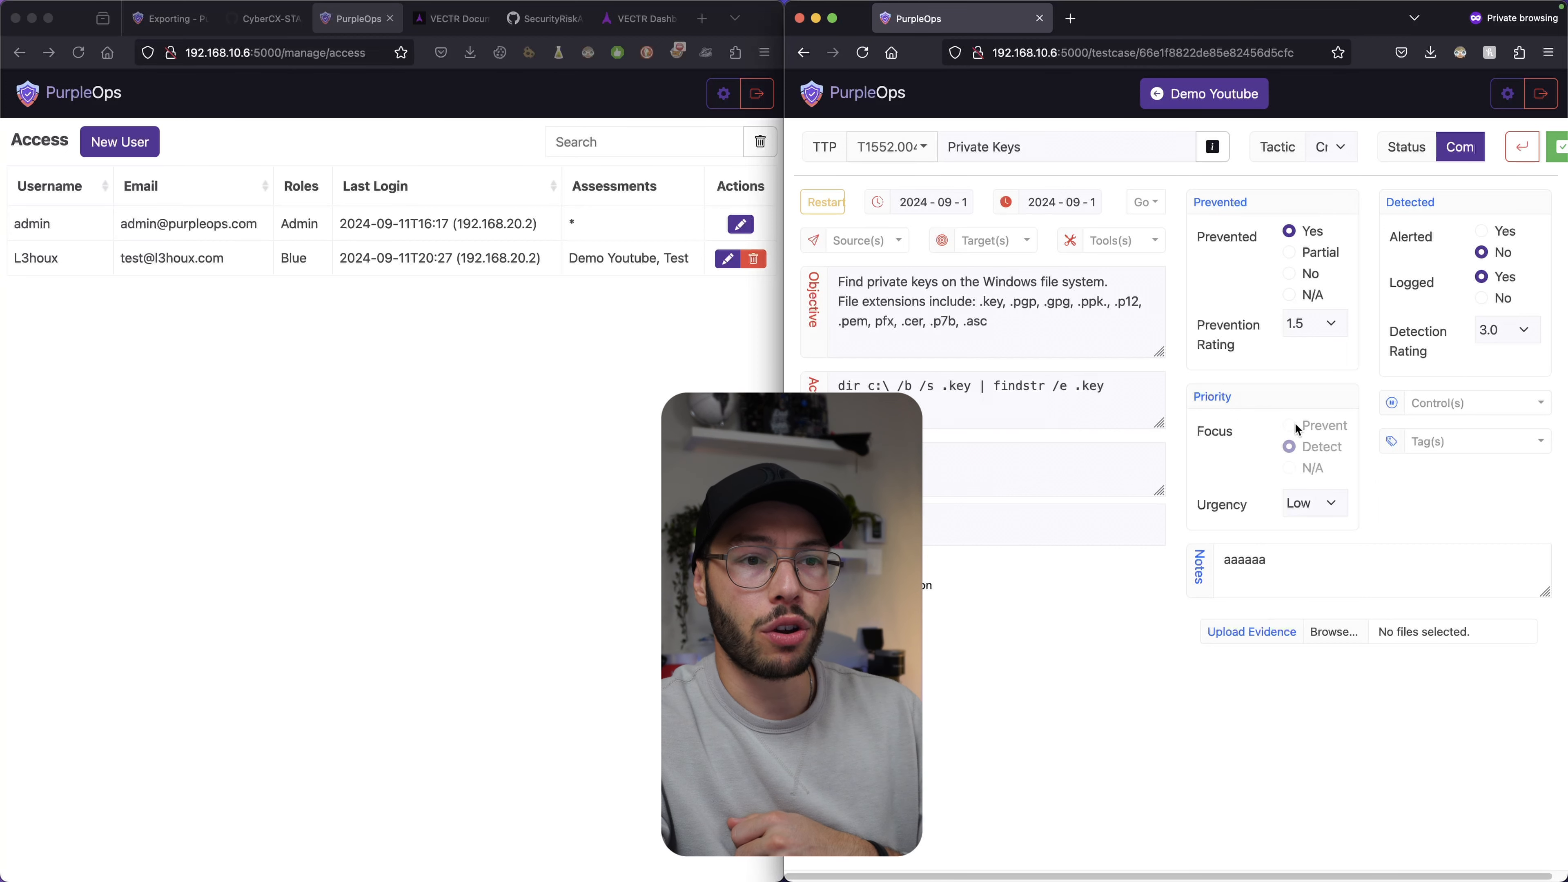
{"action": "left_click", "coordinate": [1386, 412]}
{"action": "left_click", "coordinate": [1365, 385]}
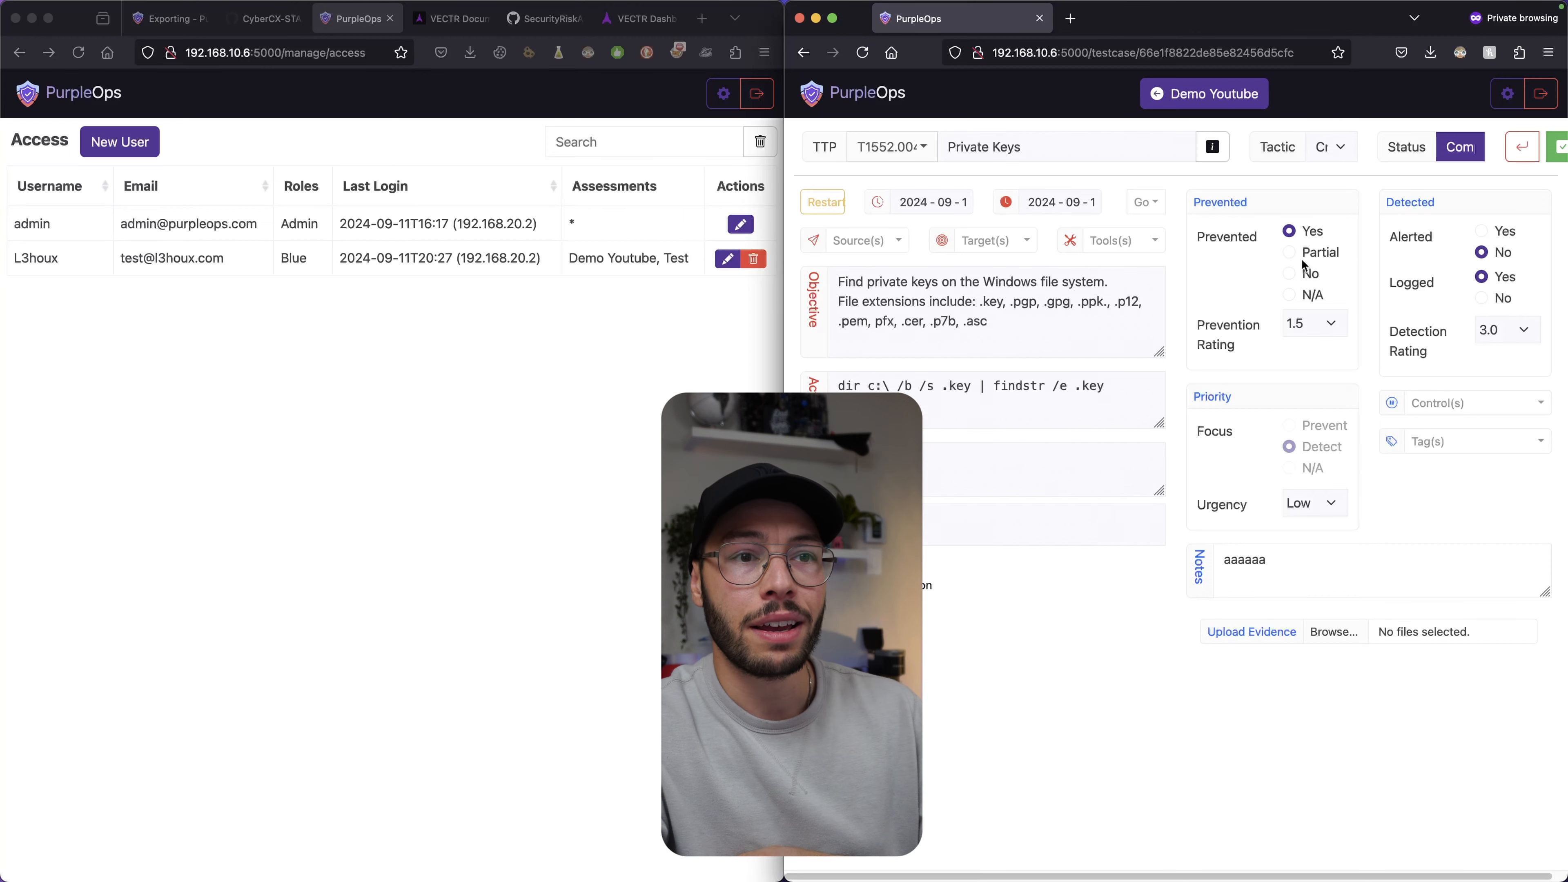
{"action": "left_click", "coordinate": [1290, 251]}
{"action": "left_click", "coordinate": [1290, 273]}
{"action": "left_click", "coordinate": [1288, 252]}
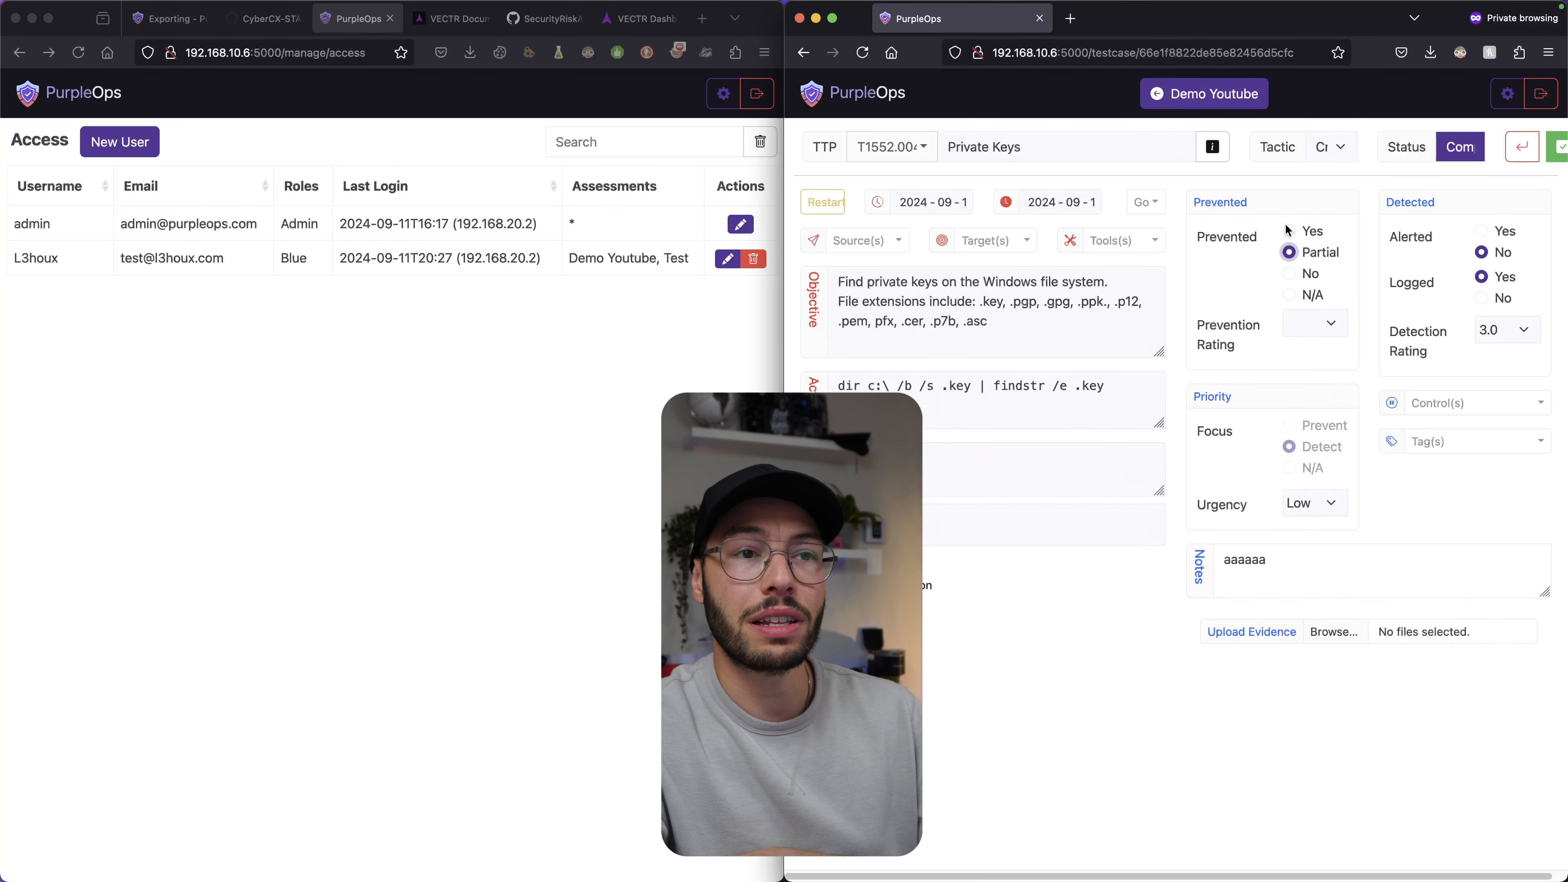
Mark the test case as Alerted with Medium alert severity.
{"action": "left_click", "coordinate": [1482, 231]}
{"action": "left_click", "coordinate": [1482, 253]}
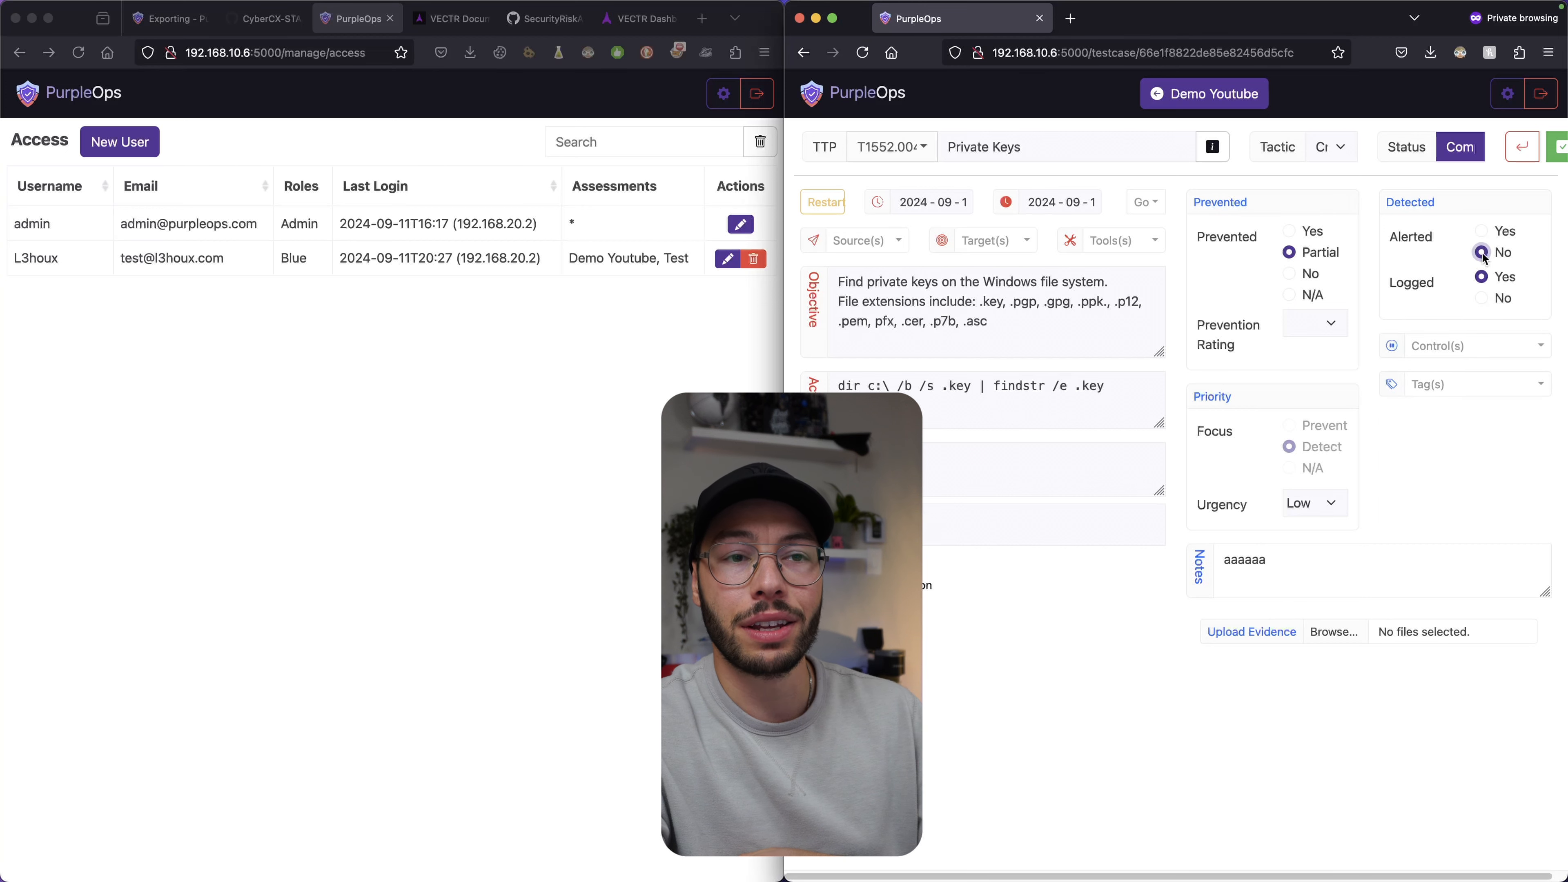
{"action": "left_click", "coordinate": [1481, 232]}
{"action": "left_click", "coordinate": [1494, 283]}
{"action": "left_click", "coordinate": [1515, 350]}
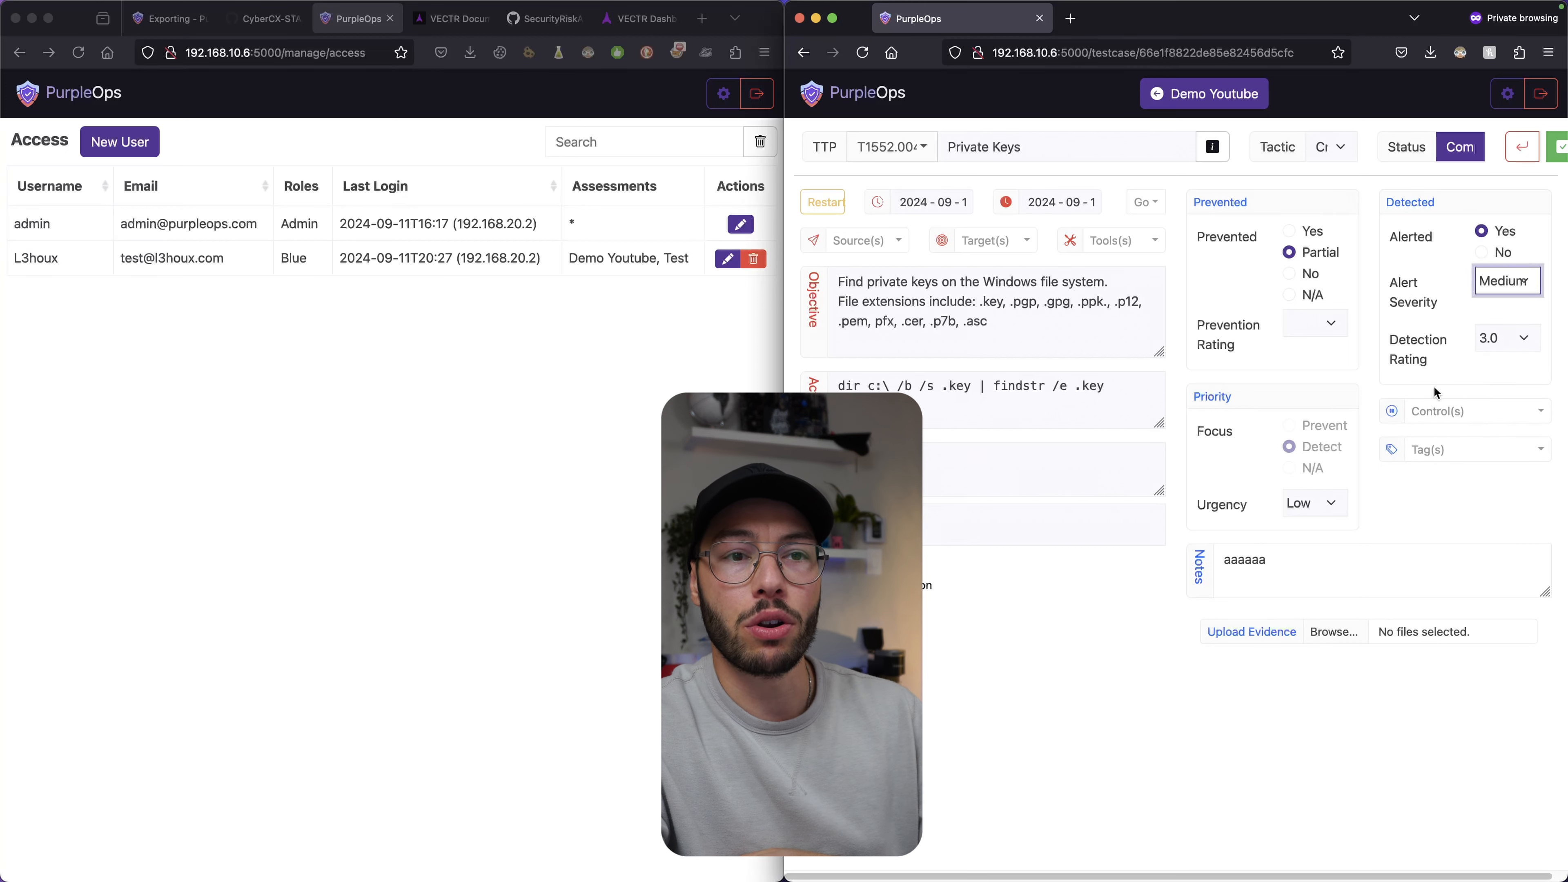
Click into the test case notes, then open the non-admin user's Edit User dialog.
{"action": "left_click", "coordinate": [1305, 551]}
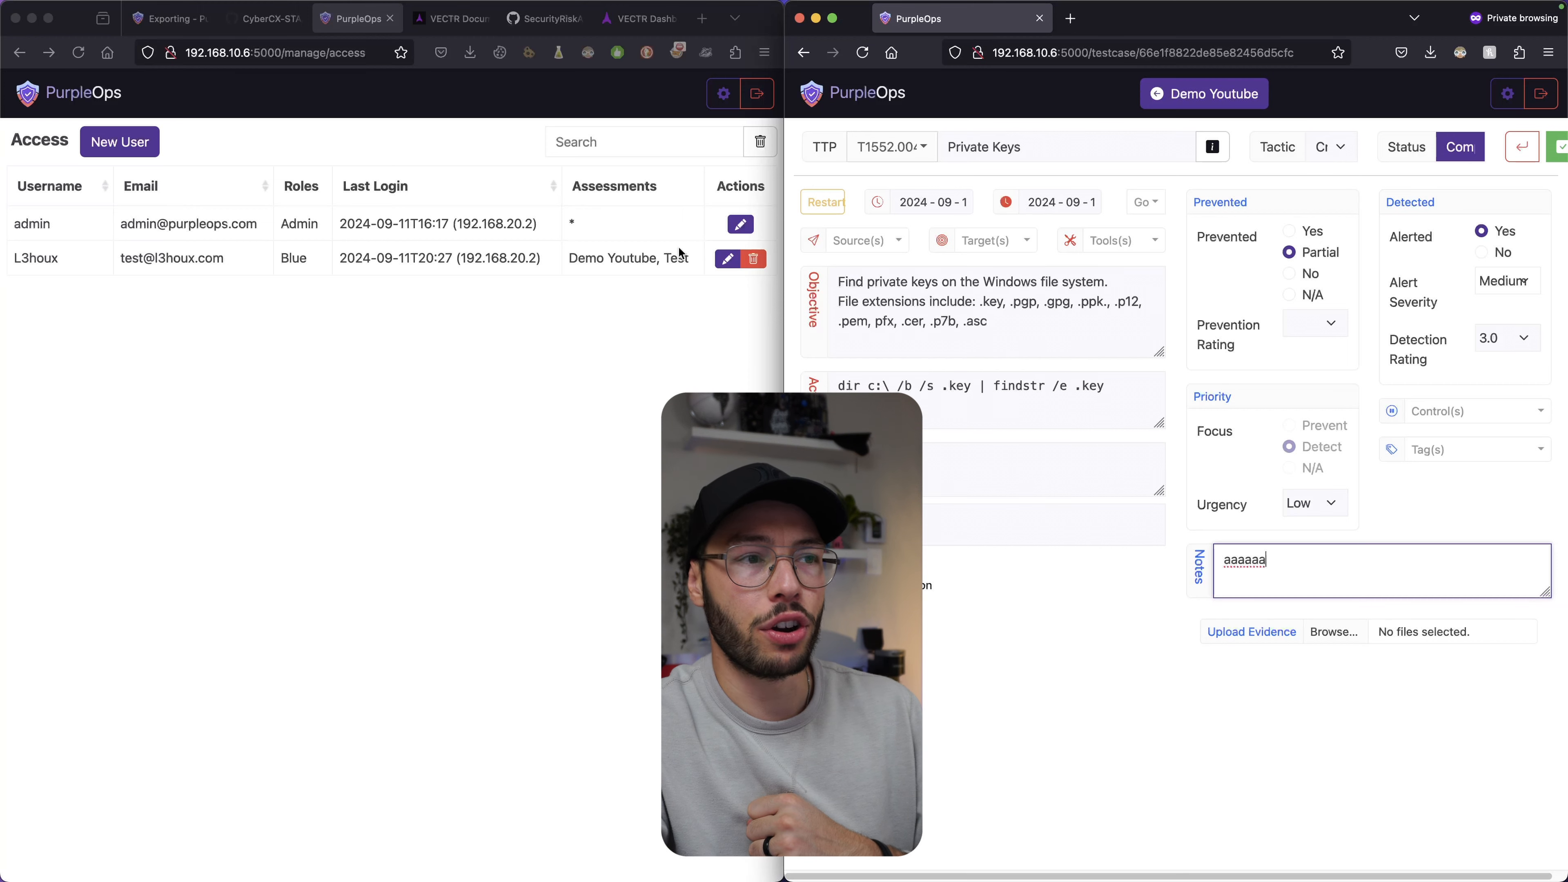
{"action": "left_click", "coordinate": [724, 259]}
{"action": "left_click", "coordinate": [724, 259]}
Try swapping the user's Blue role for Spectator, then close the editor without saving.
{"action": "left_click", "coordinate": [263, 429]}
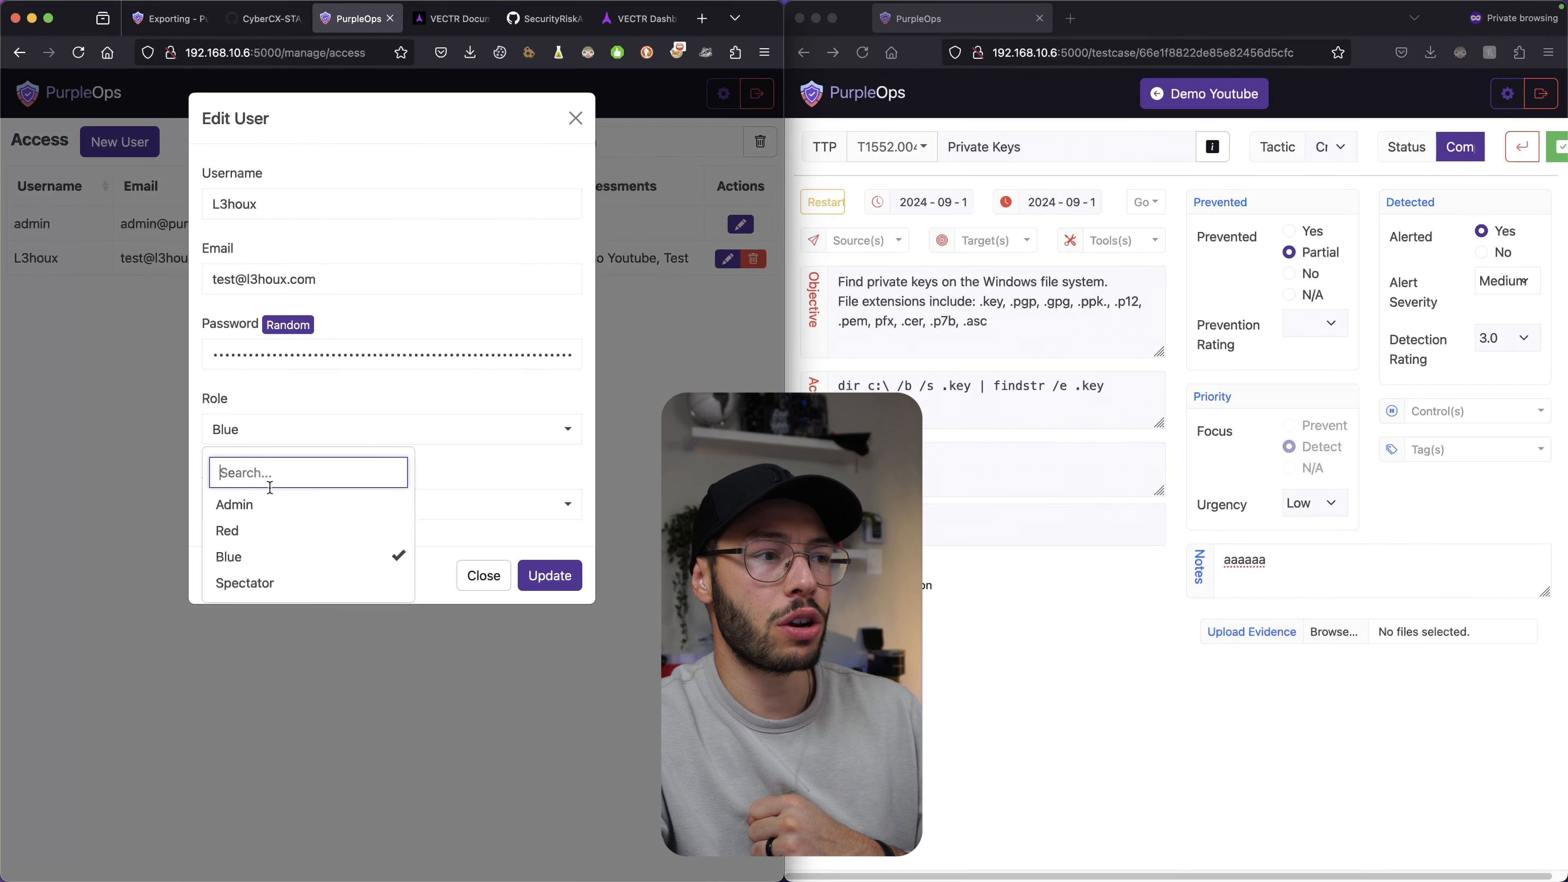
{"action": "left_click", "coordinate": [259, 581]}
{"action": "left_click", "coordinate": [296, 556]}
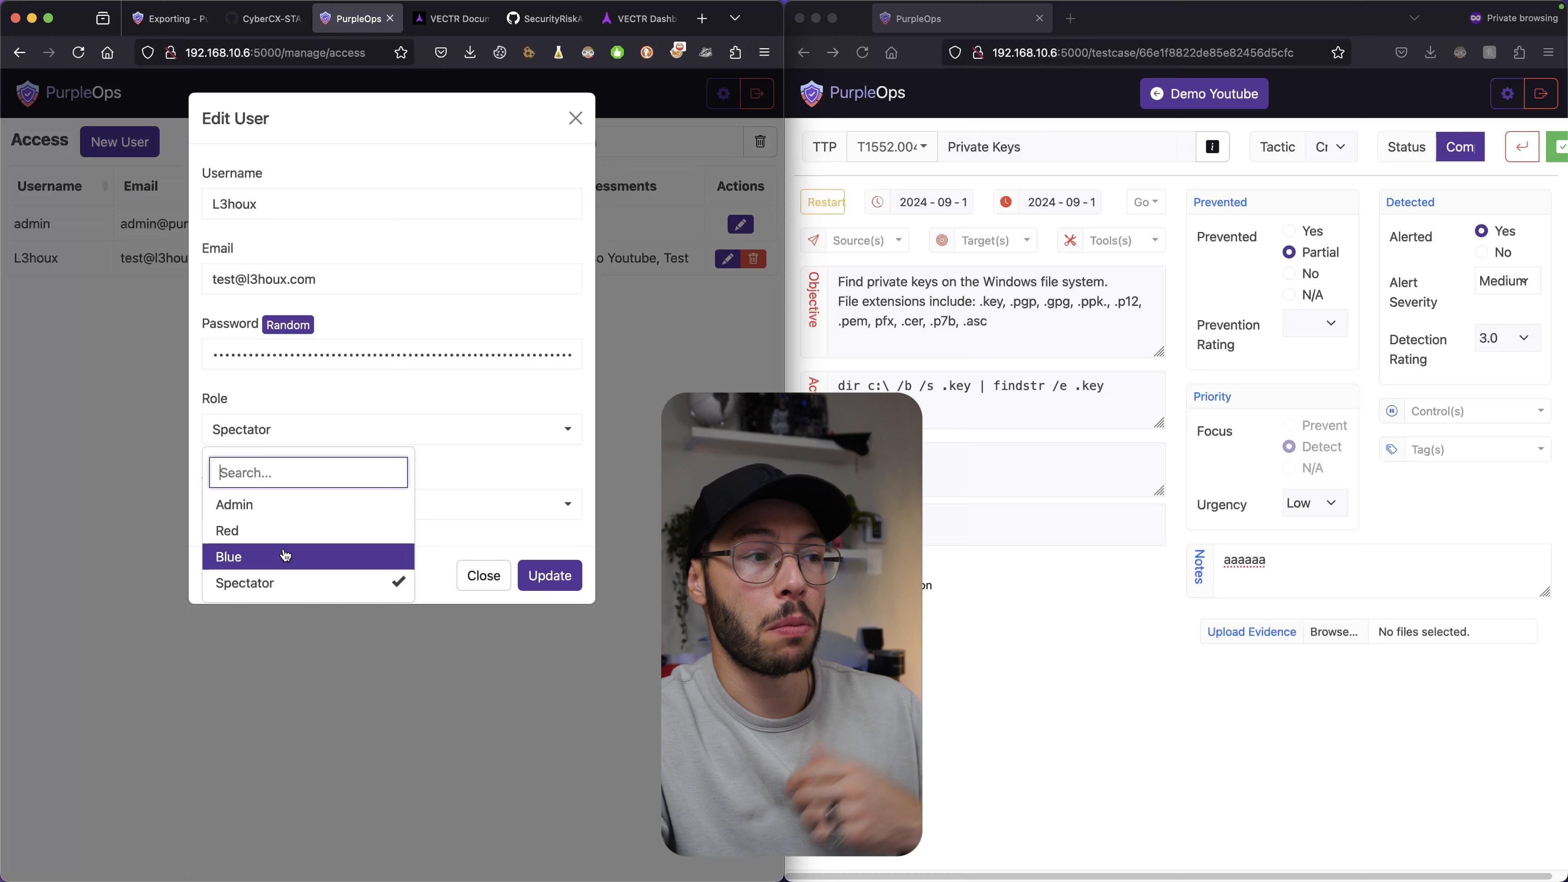
{"action": "left_click", "coordinate": [507, 584]}
Replace the non-admin user's Blue role with Spectator and save the change.
{"action": "left_click", "coordinate": [727, 258]}
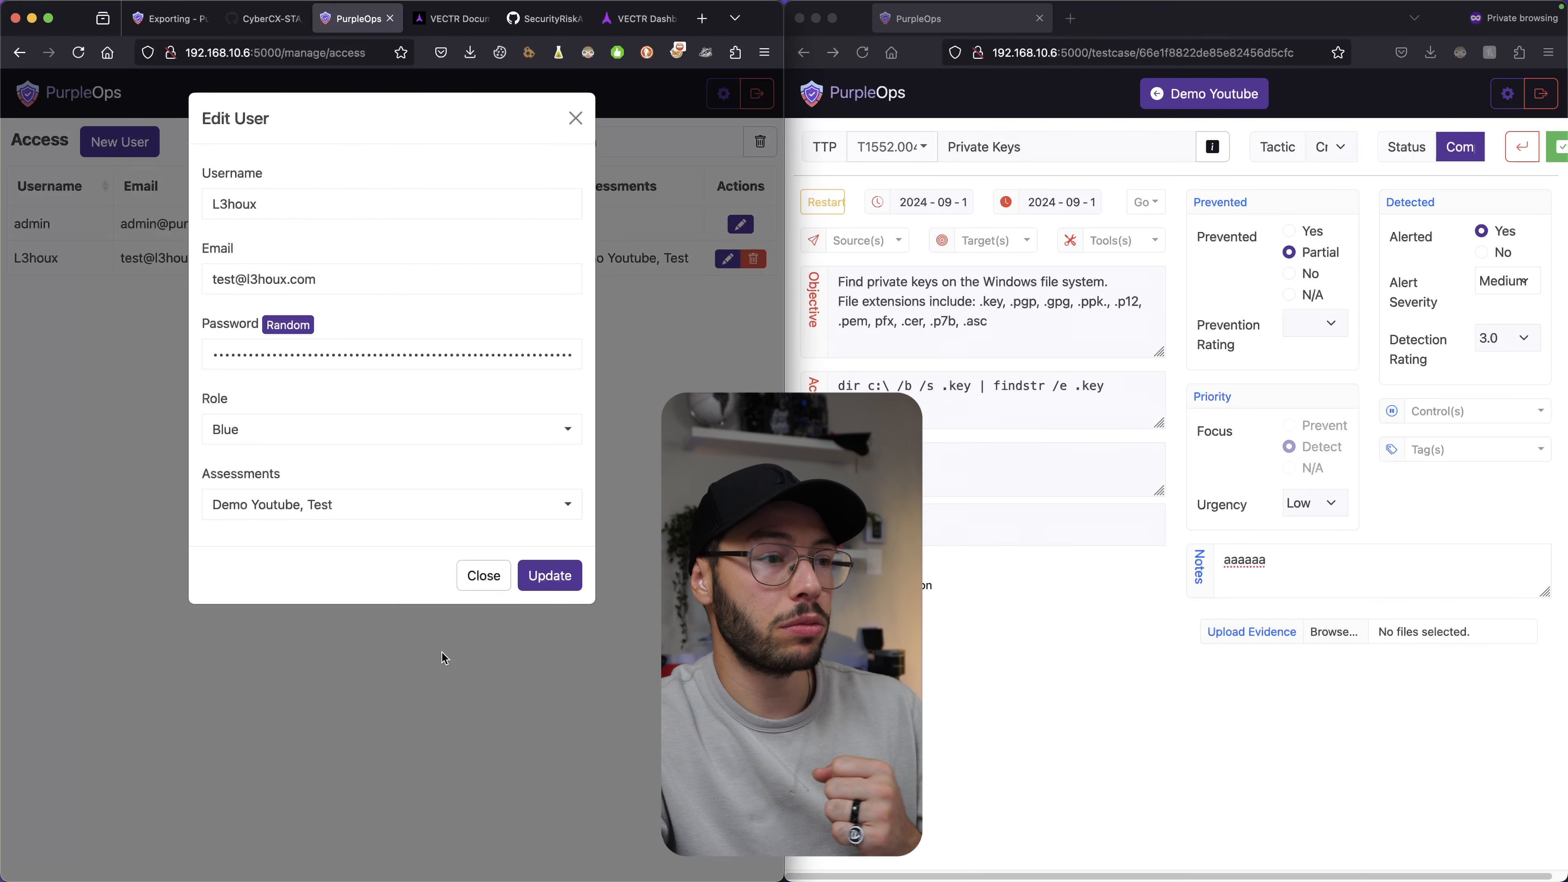
{"action": "left_click", "coordinate": [322, 438]}
{"action": "left_click", "coordinate": [370, 582]}
{"action": "left_click", "coordinate": [376, 531]}
{"action": "left_click", "coordinate": [383, 556]}
{"action": "left_click", "coordinate": [384, 542]}
{"action": "left_click", "coordinate": [550, 575]}
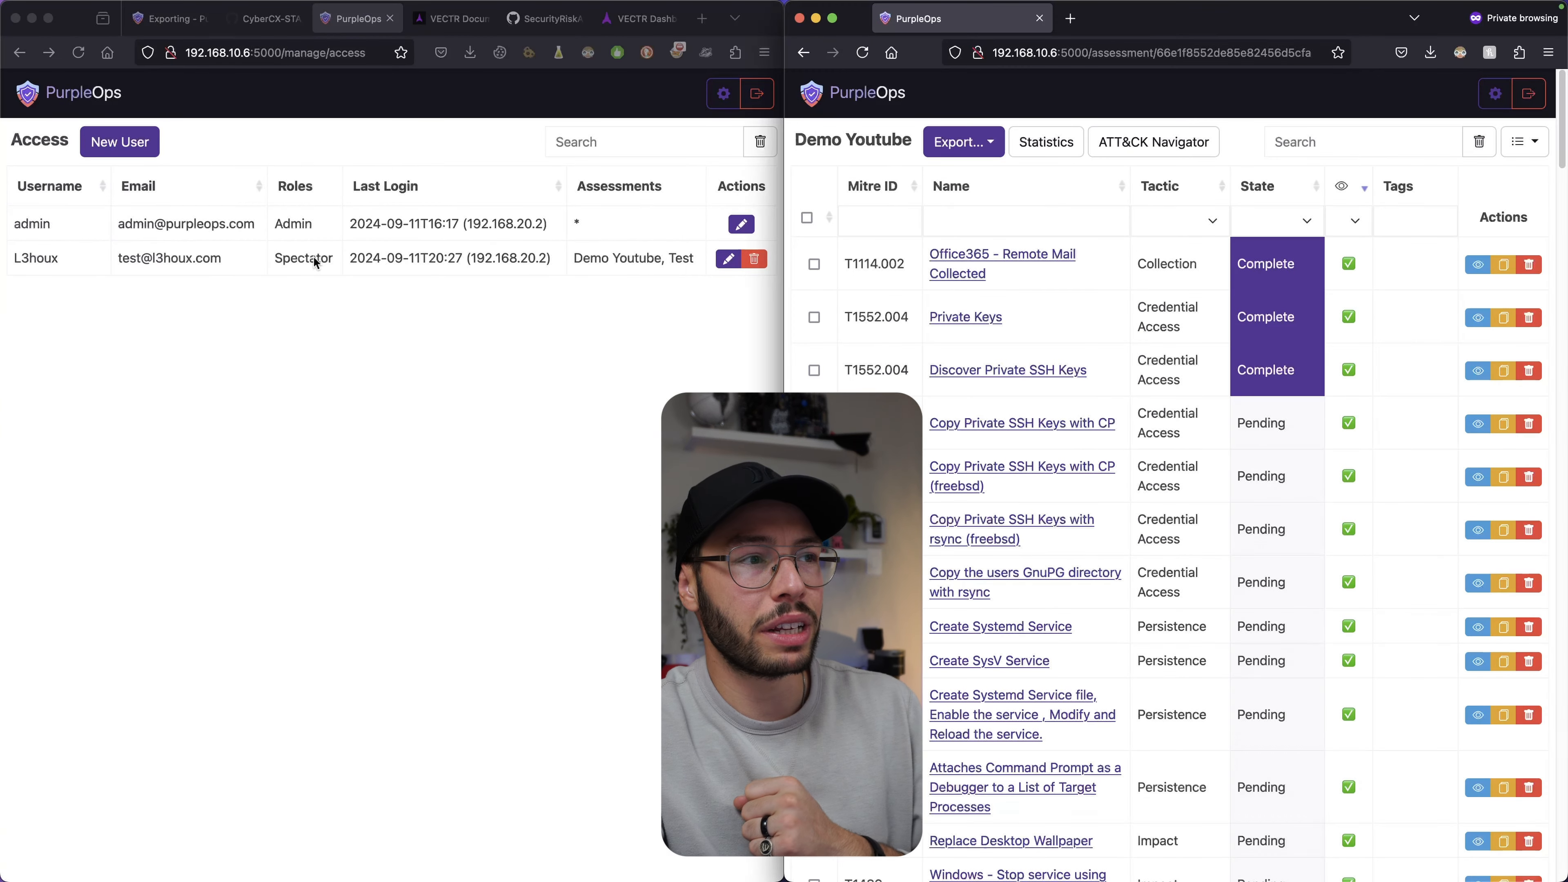
{"action": "left_click", "coordinate": [314, 258]}
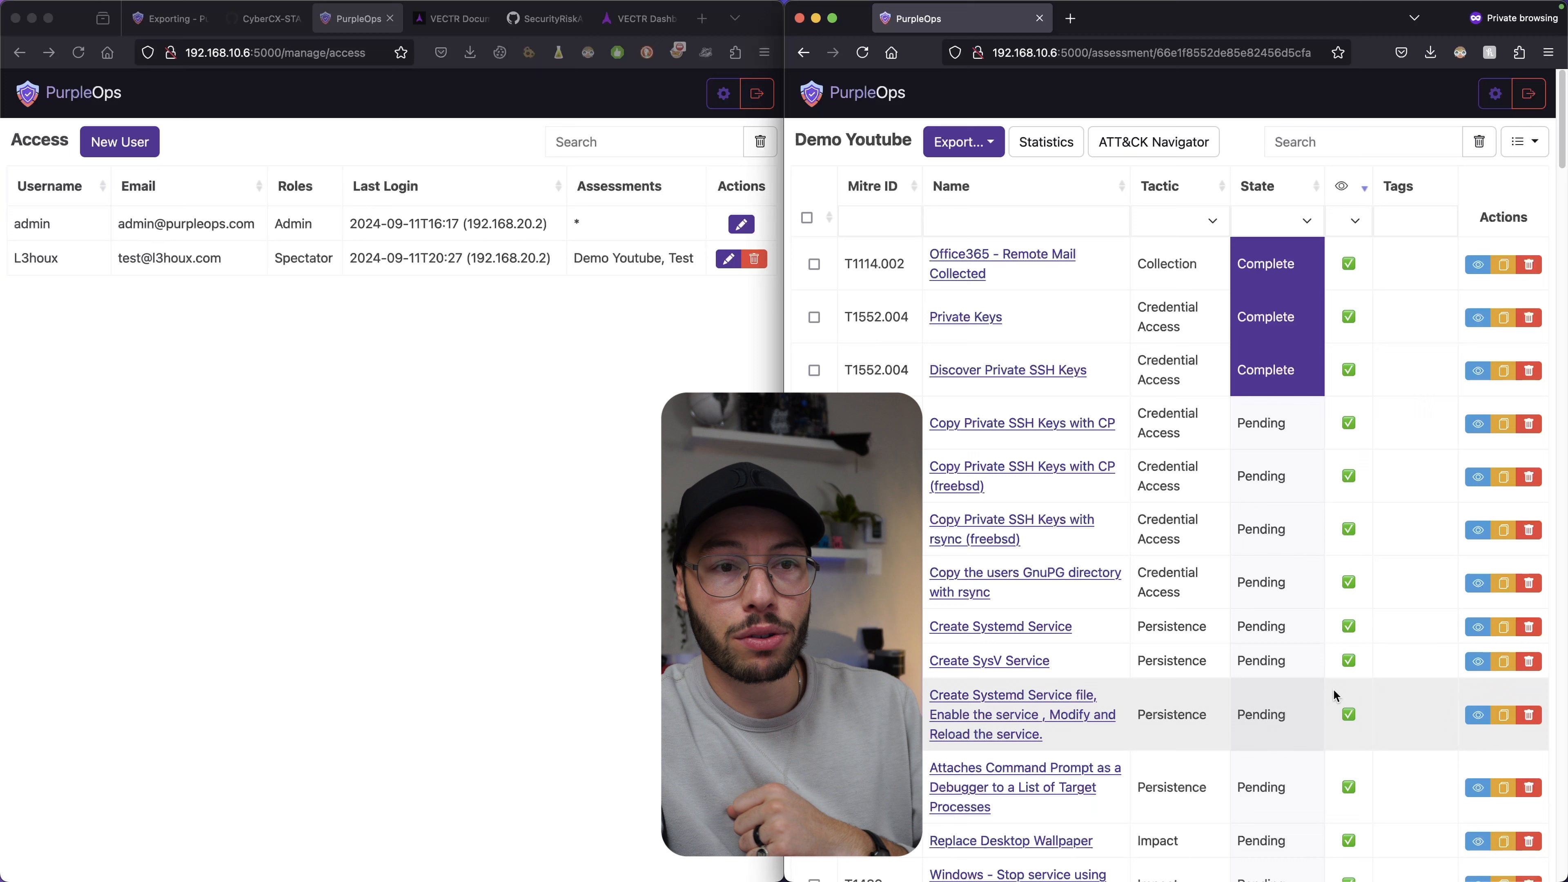
Reopen the Private Keys test case (T1552.004) in Demo Youtube and try editing its objective.
{"action": "left_click", "coordinate": [1476, 264]}
{"action": "left_click", "coordinate": [1507, 265]}
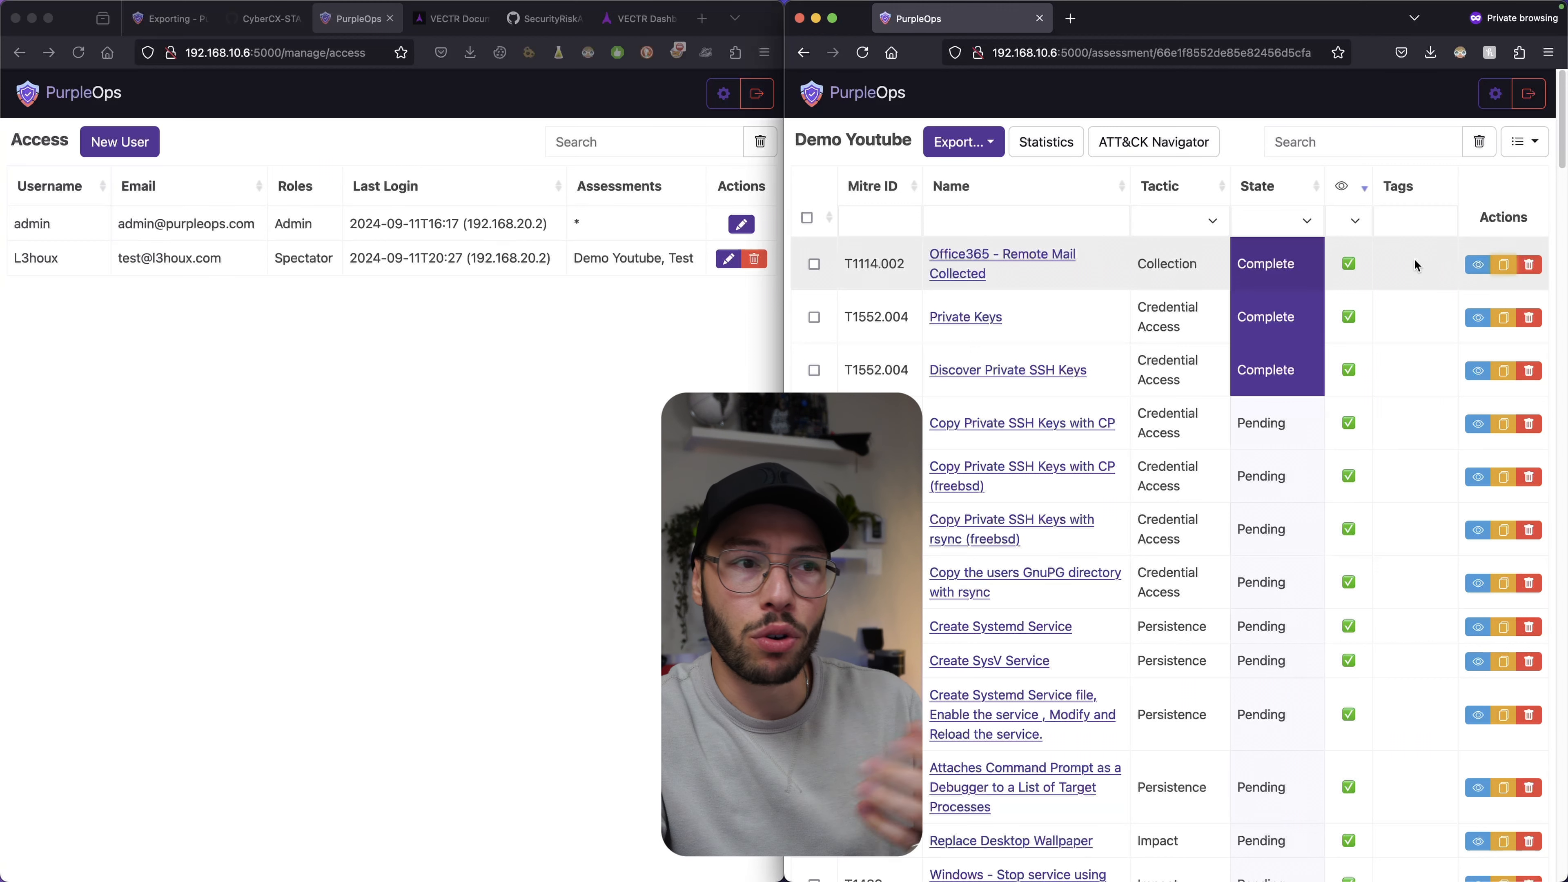
{"action": "left_click", "coordinate": [965, 316]}
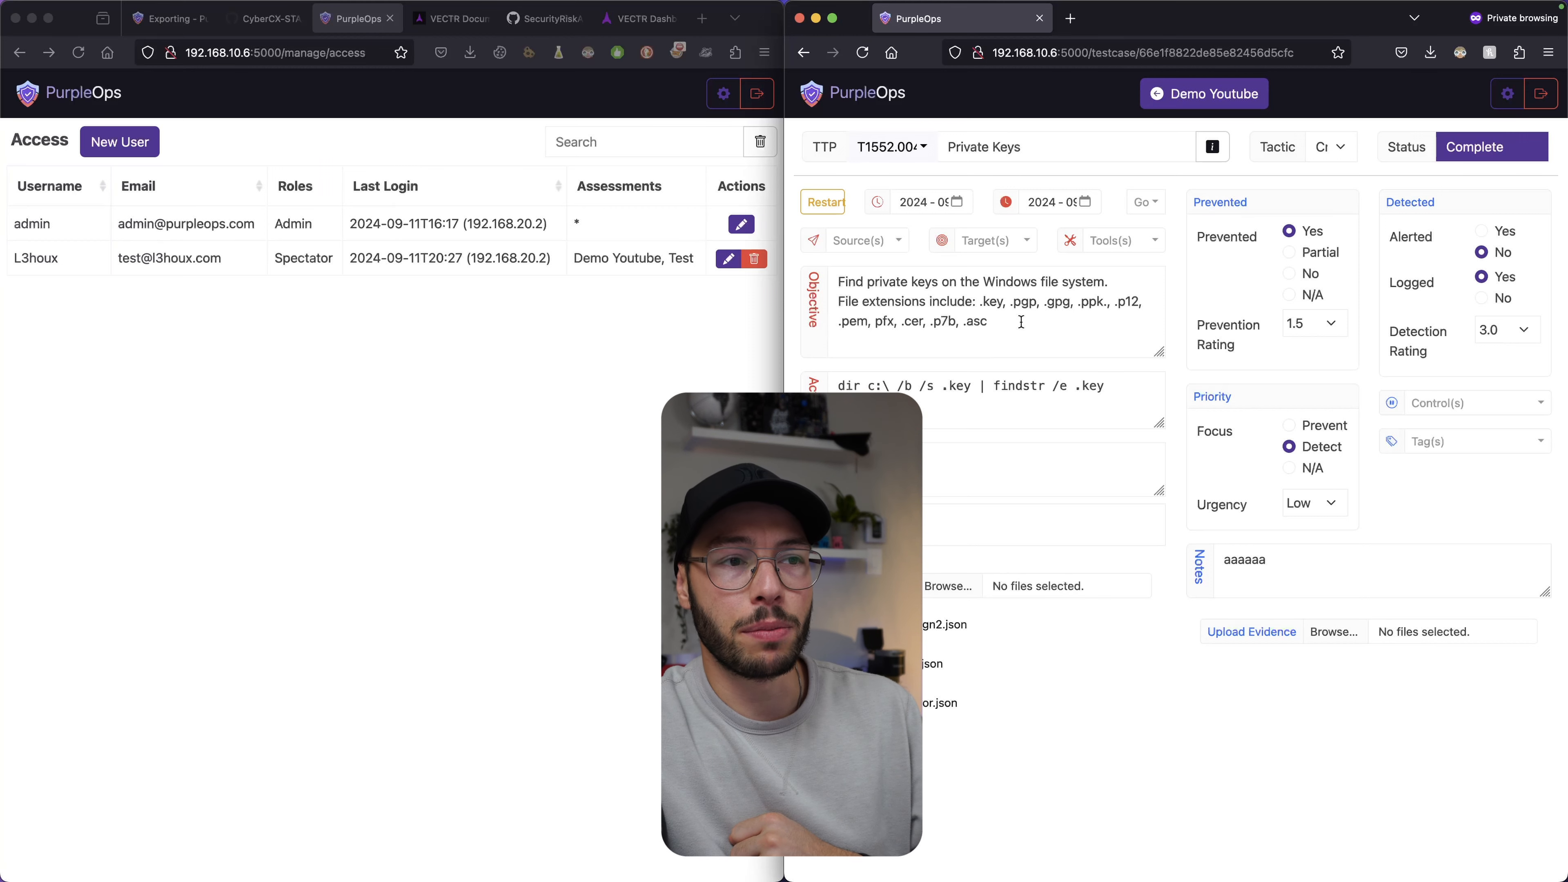
{"action": "left_click", "coordinate": [1039, 328]}
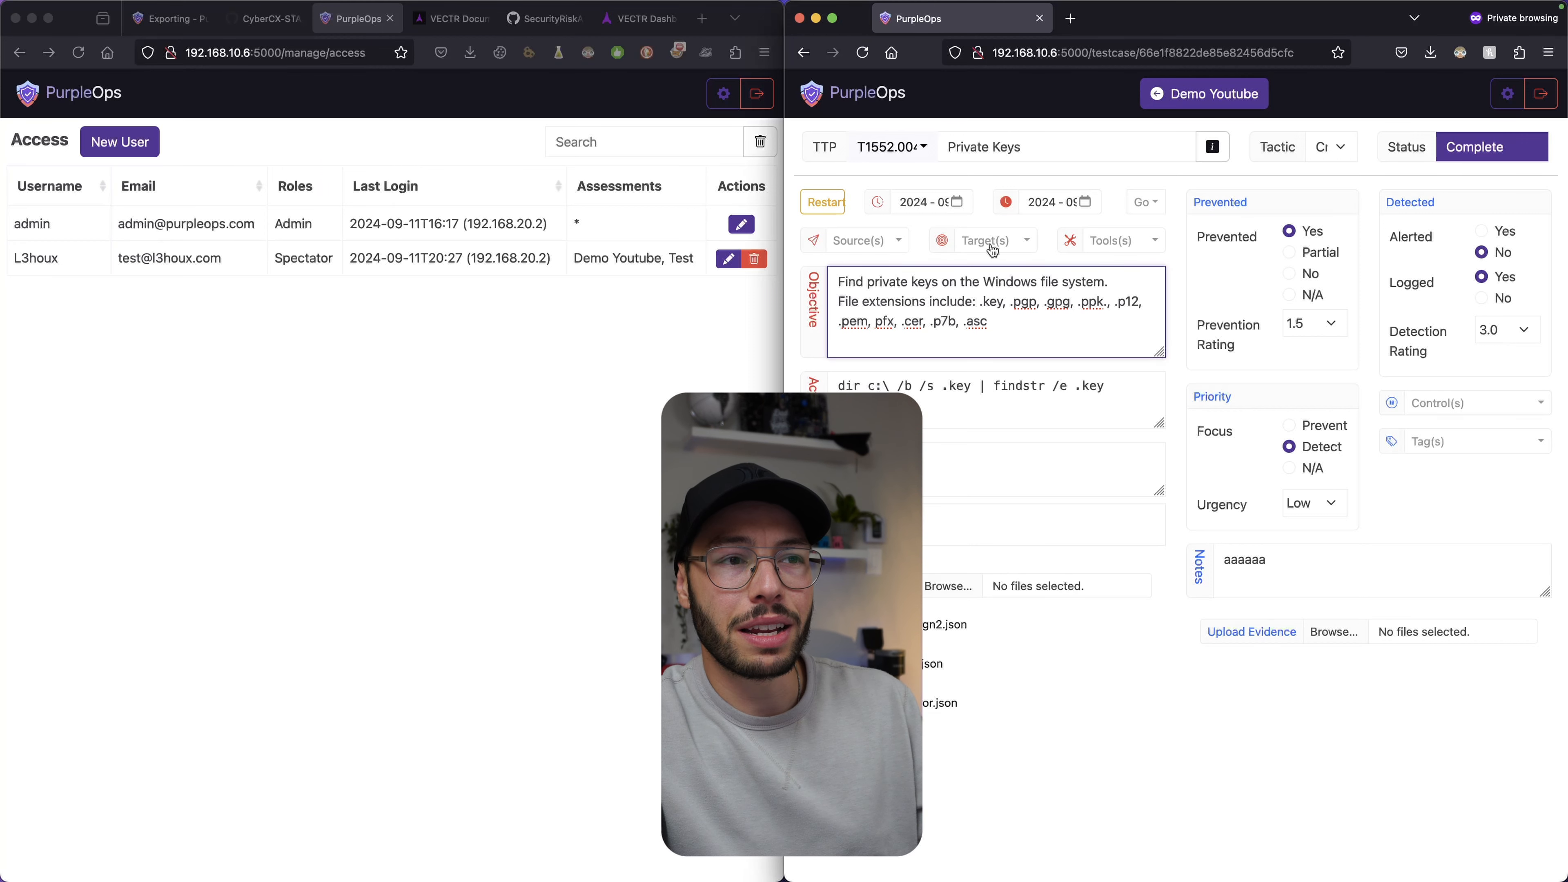
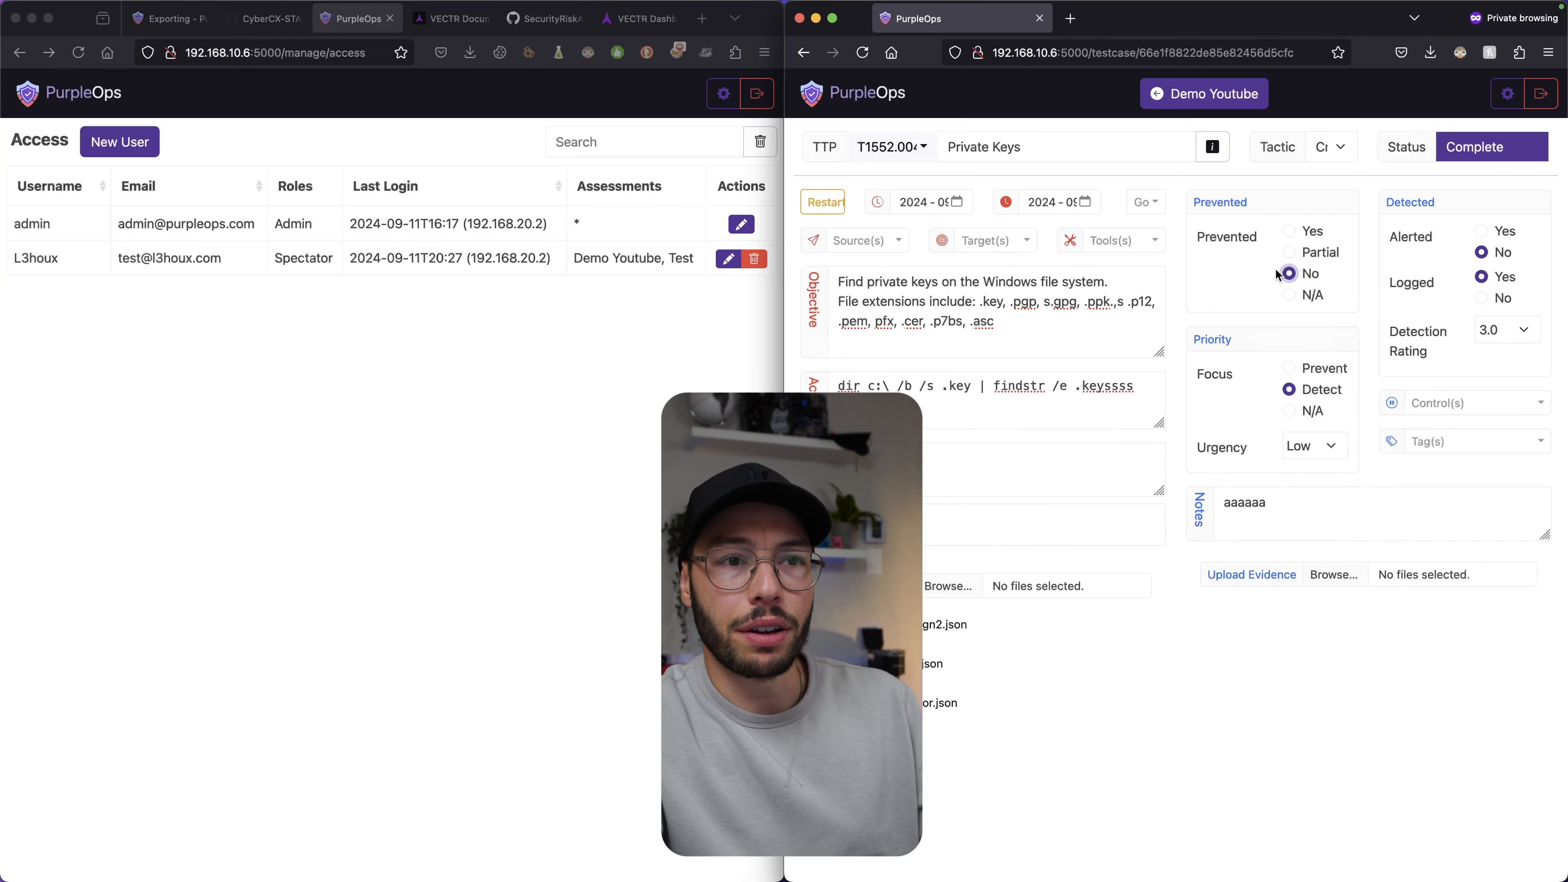
Set the Private Keys test case to Logged: No and Focus: N/A, then try editing its notes.
{"action": "left_click", "coordinate": [1481, 298]}
{"action": "left_click", "coordinate": [1292, 413]}
{"action": "left_click", "coordinate": [1331, 483]}
{"action": "left_click", "coordinate": [1344, 569]}
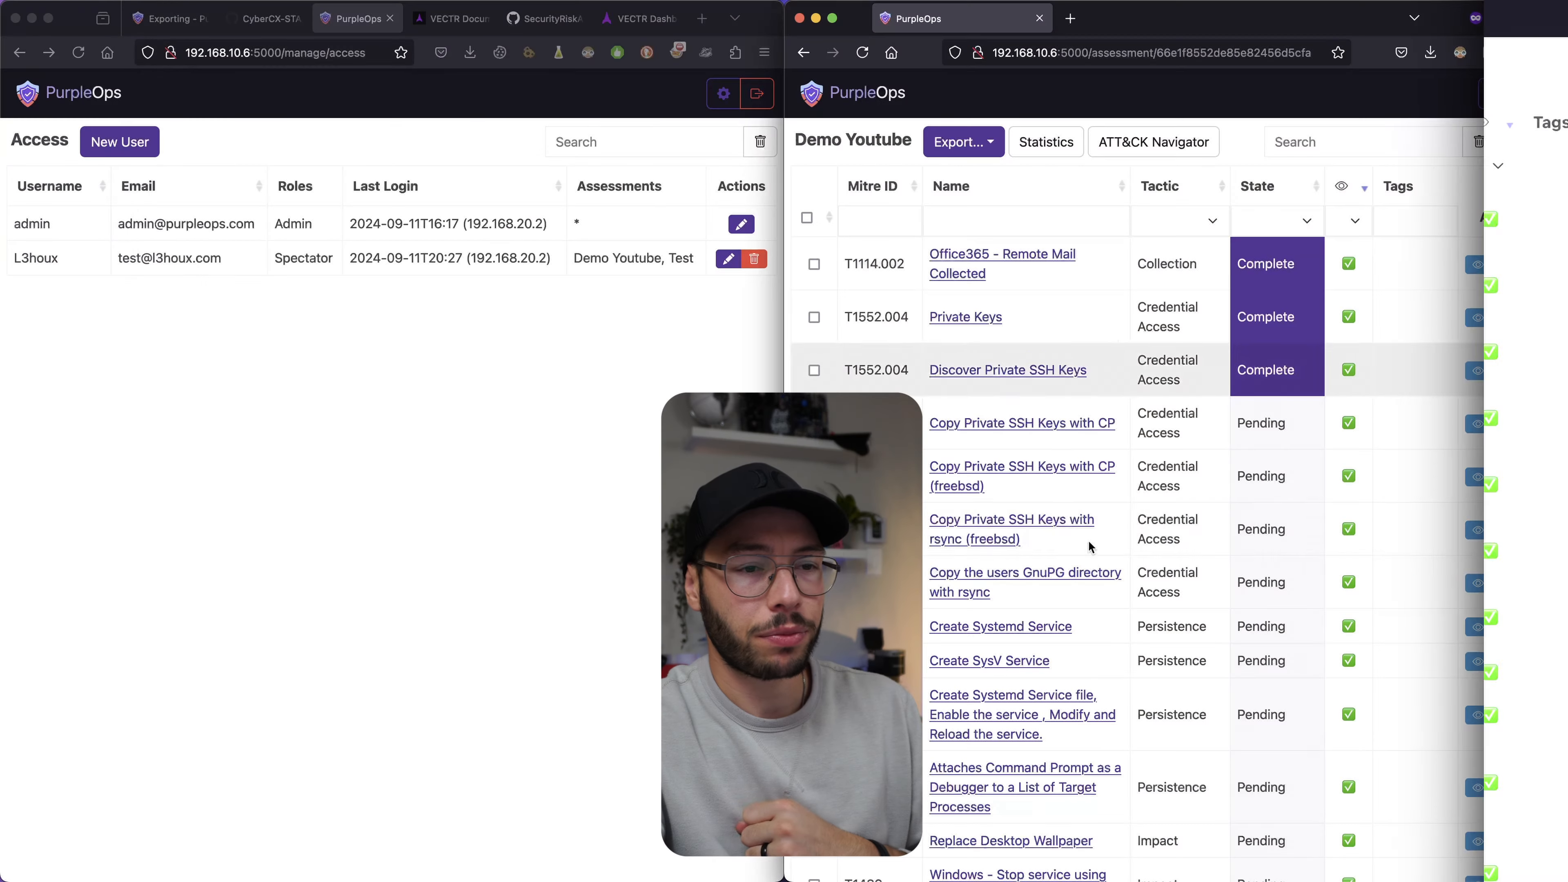
Scroll the Demo Youtube test case table toward the Replace binary of sticky keys test case.
{"action": "scroll", "coordinate": [1057, 524], "scroll_direction": "down", "scroll_amount": 5}
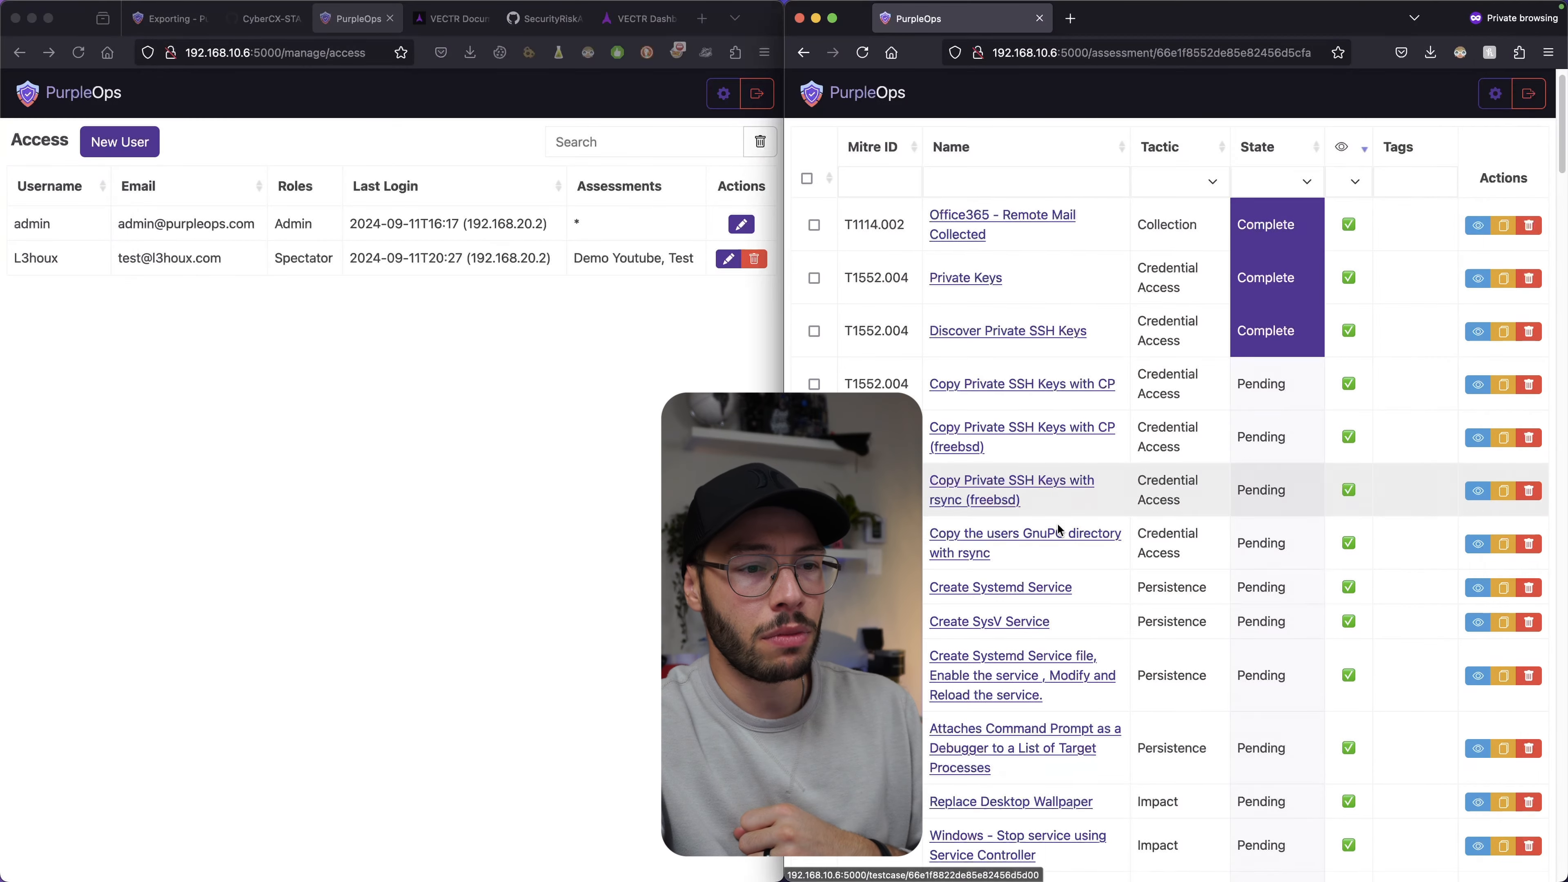
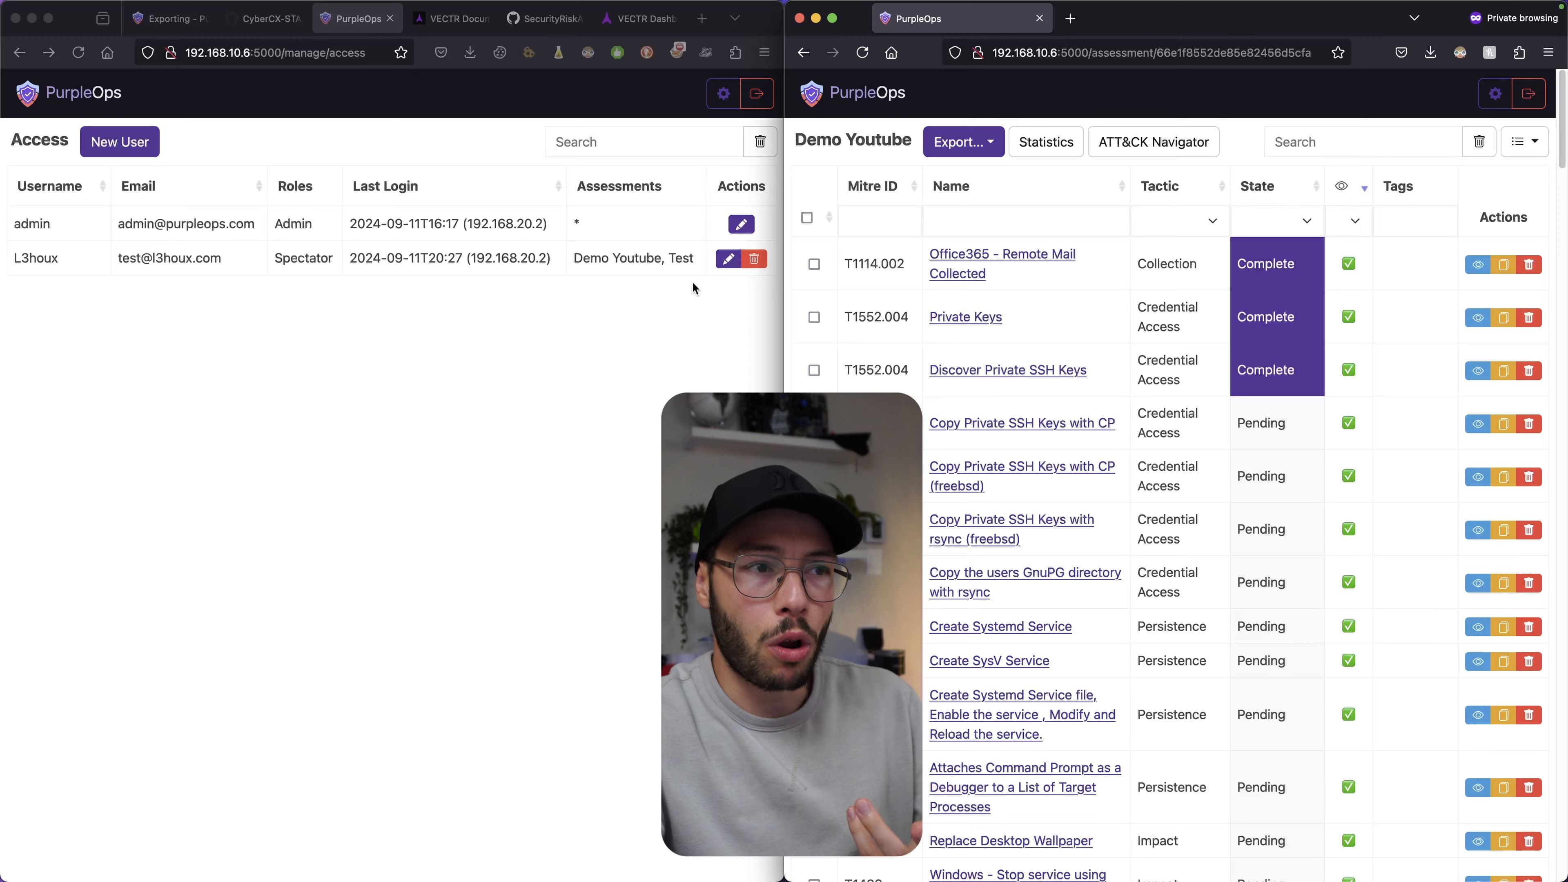
Review the second user's Role options and close the edit form, keeping Spectator.
{"action": "left_click", "coordinate": [726, 263]}
{"action": "left_click", "coordinate": [727, 260]}
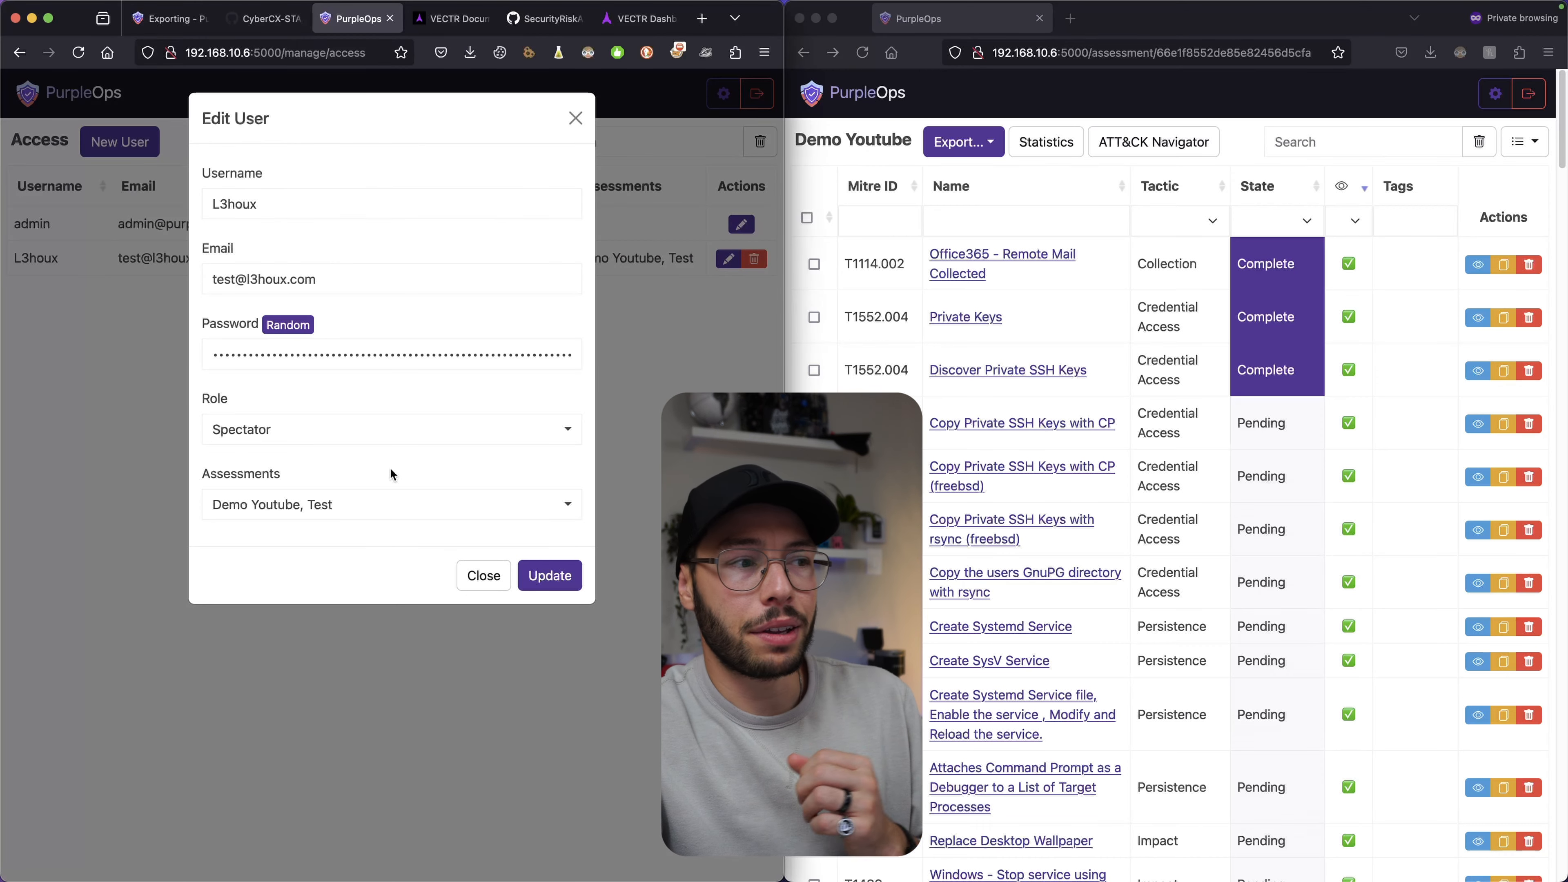
{"action": "left_click", "coordinate": [346, 437]}
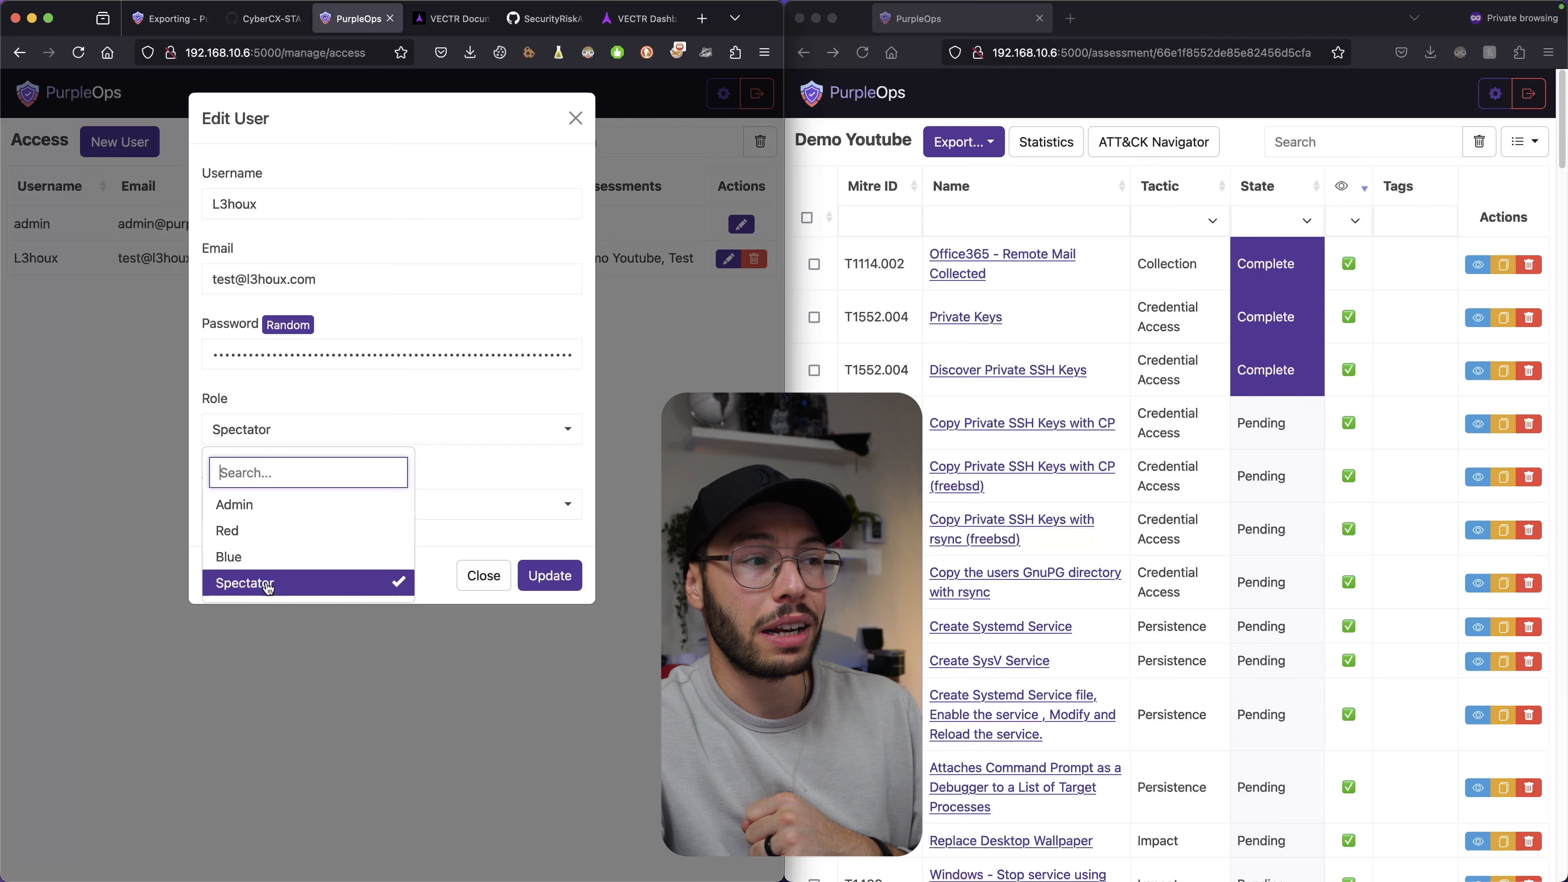
{"action": "left_click", "coordinate": [309, 385]}
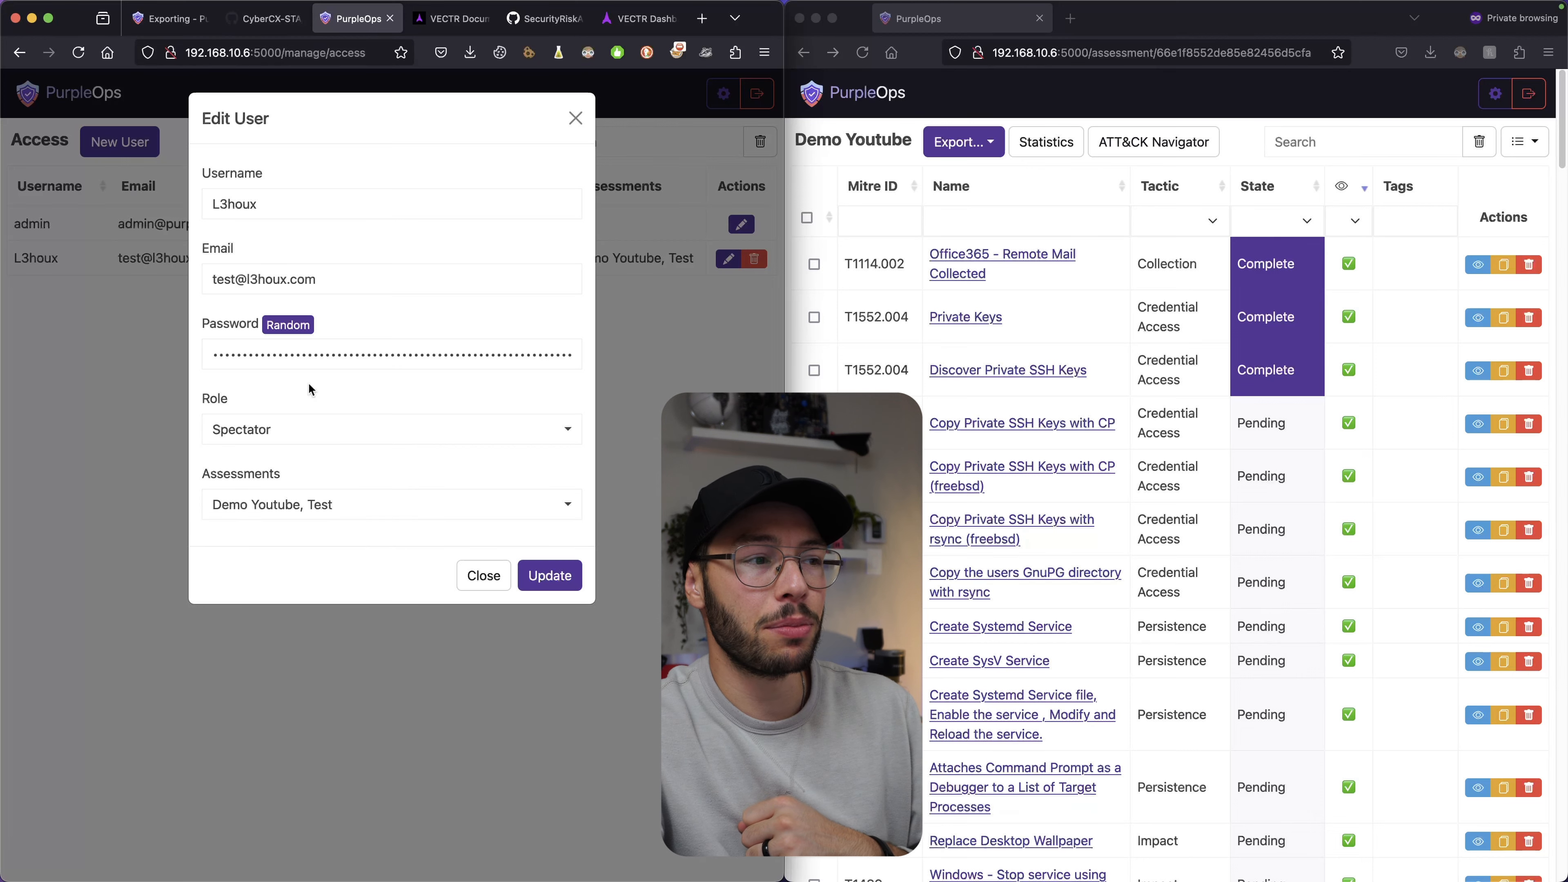
{"action": "left_click", "coordinate": [314, 432]}
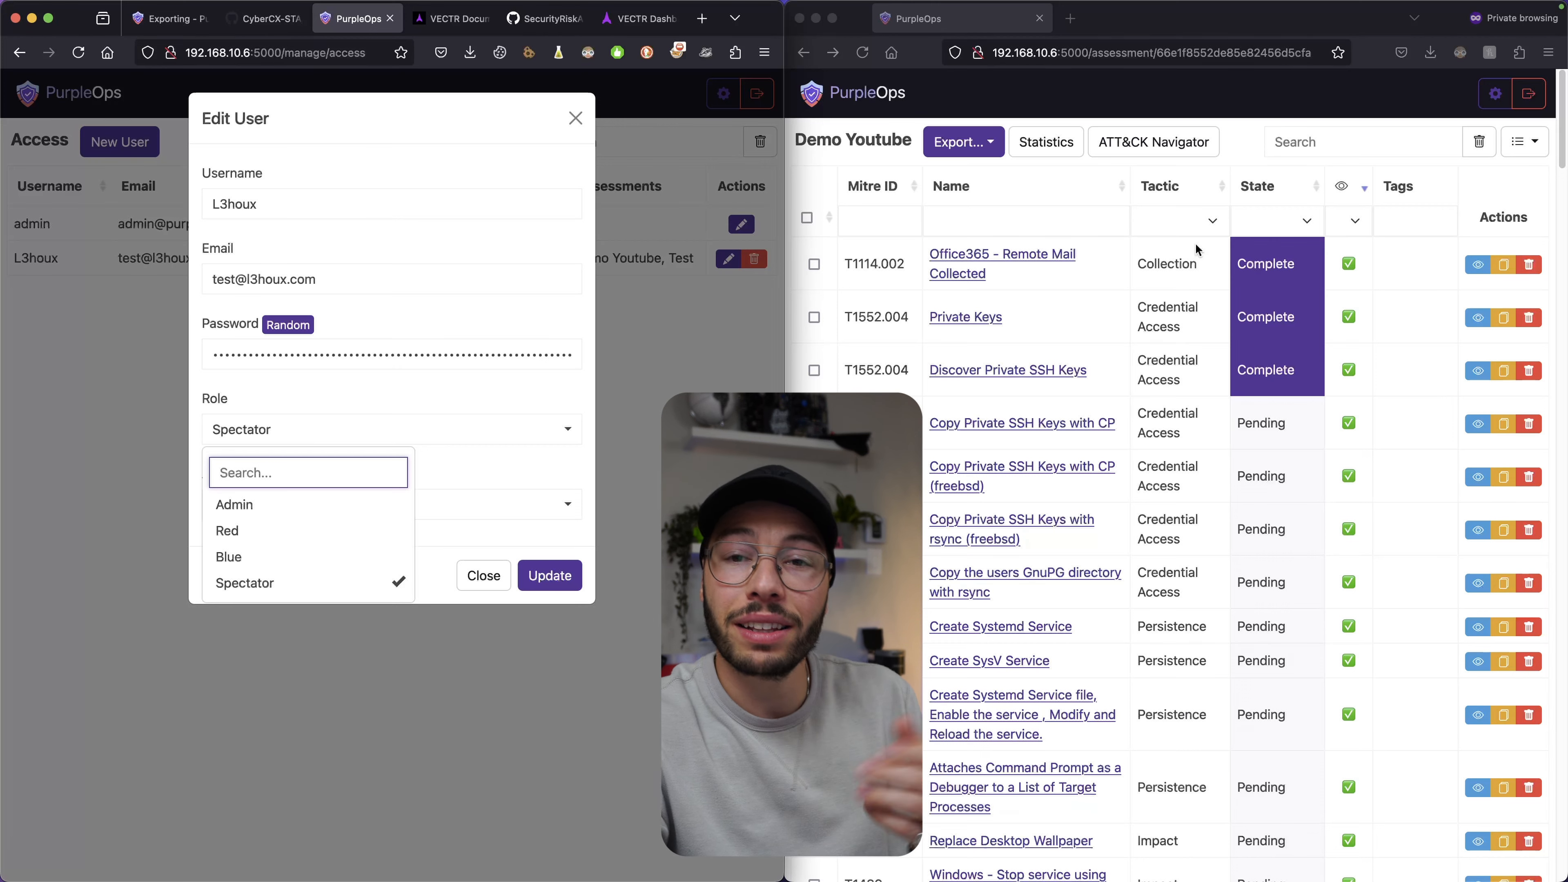
{"action": "left_click", "coordinate": [488, 575]}
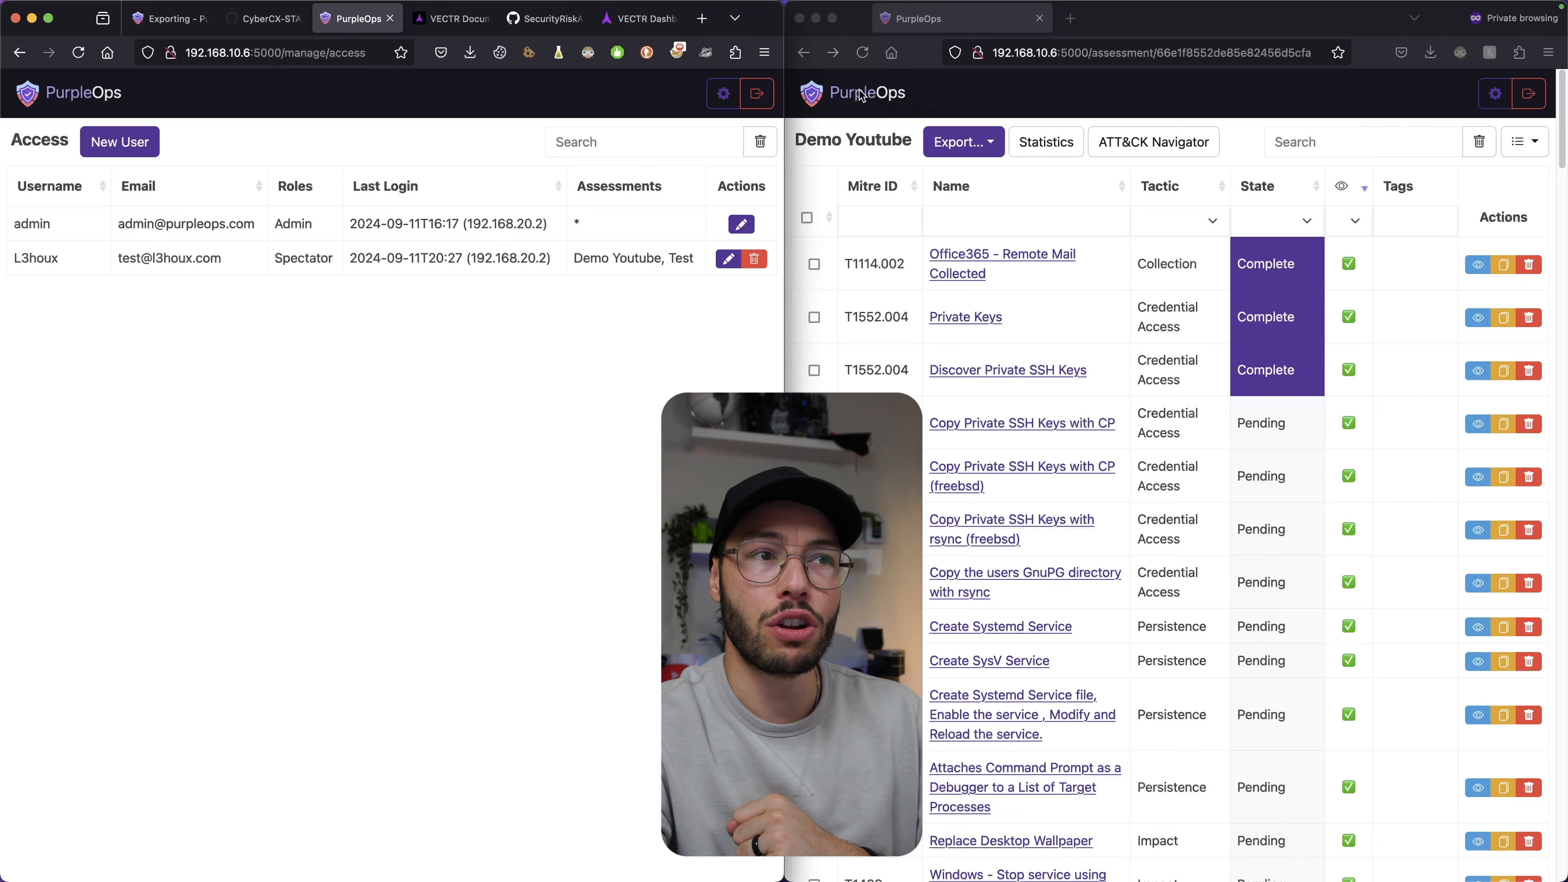
Return the other window to the assessments list and maximise the Access user window.
{"action": "left_click", "coordinate": [815, 99]}
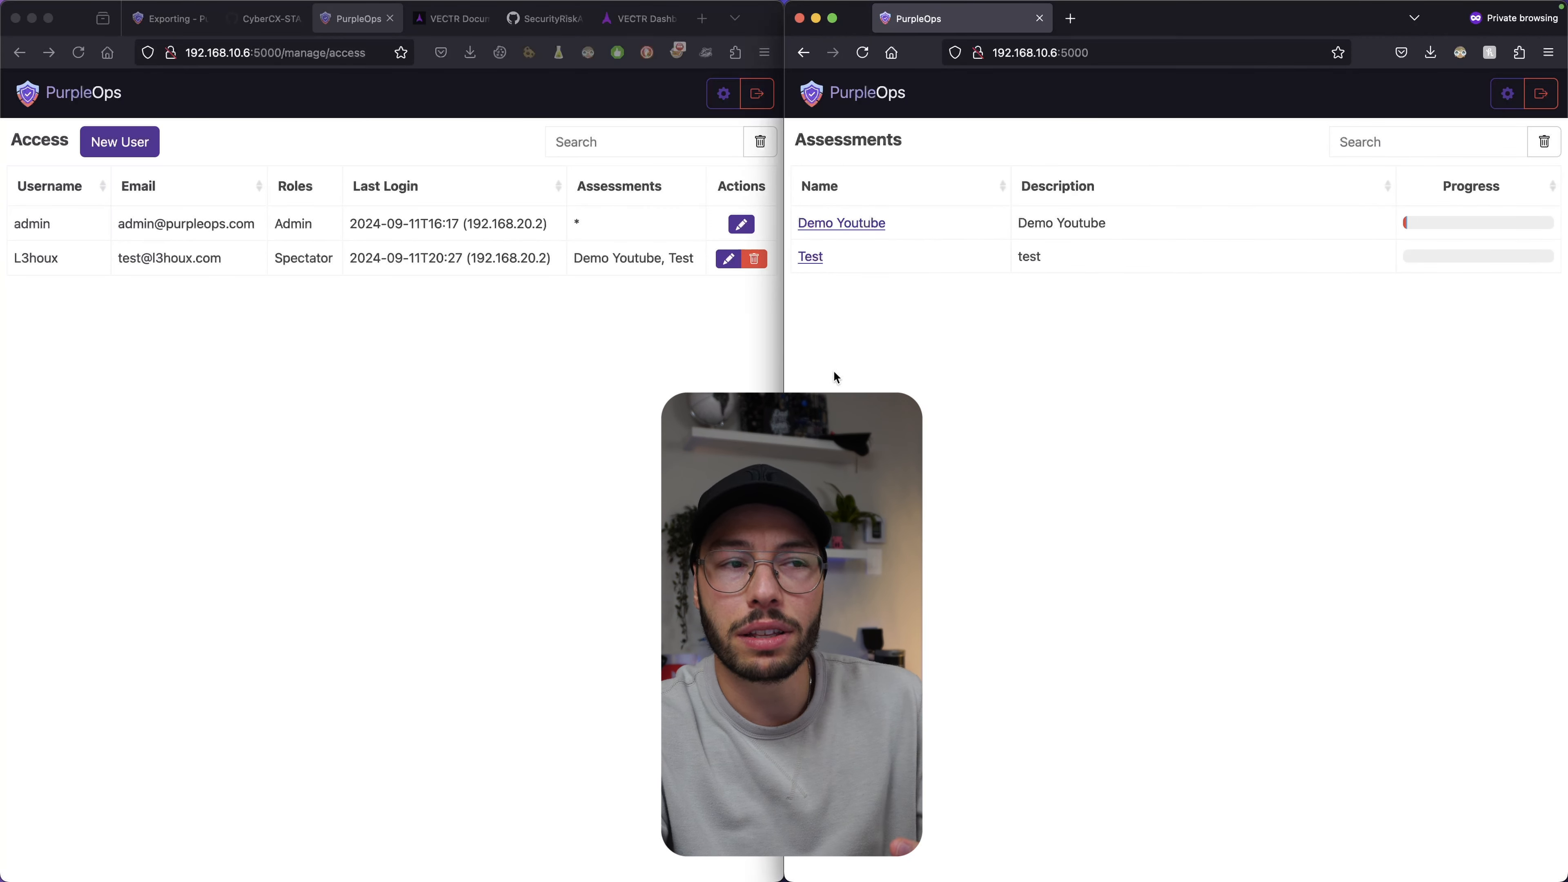
{"action": "left_click", "coordinate": [646, 448]}
{"action": "key", "text": "ctrl+alt+Return"}
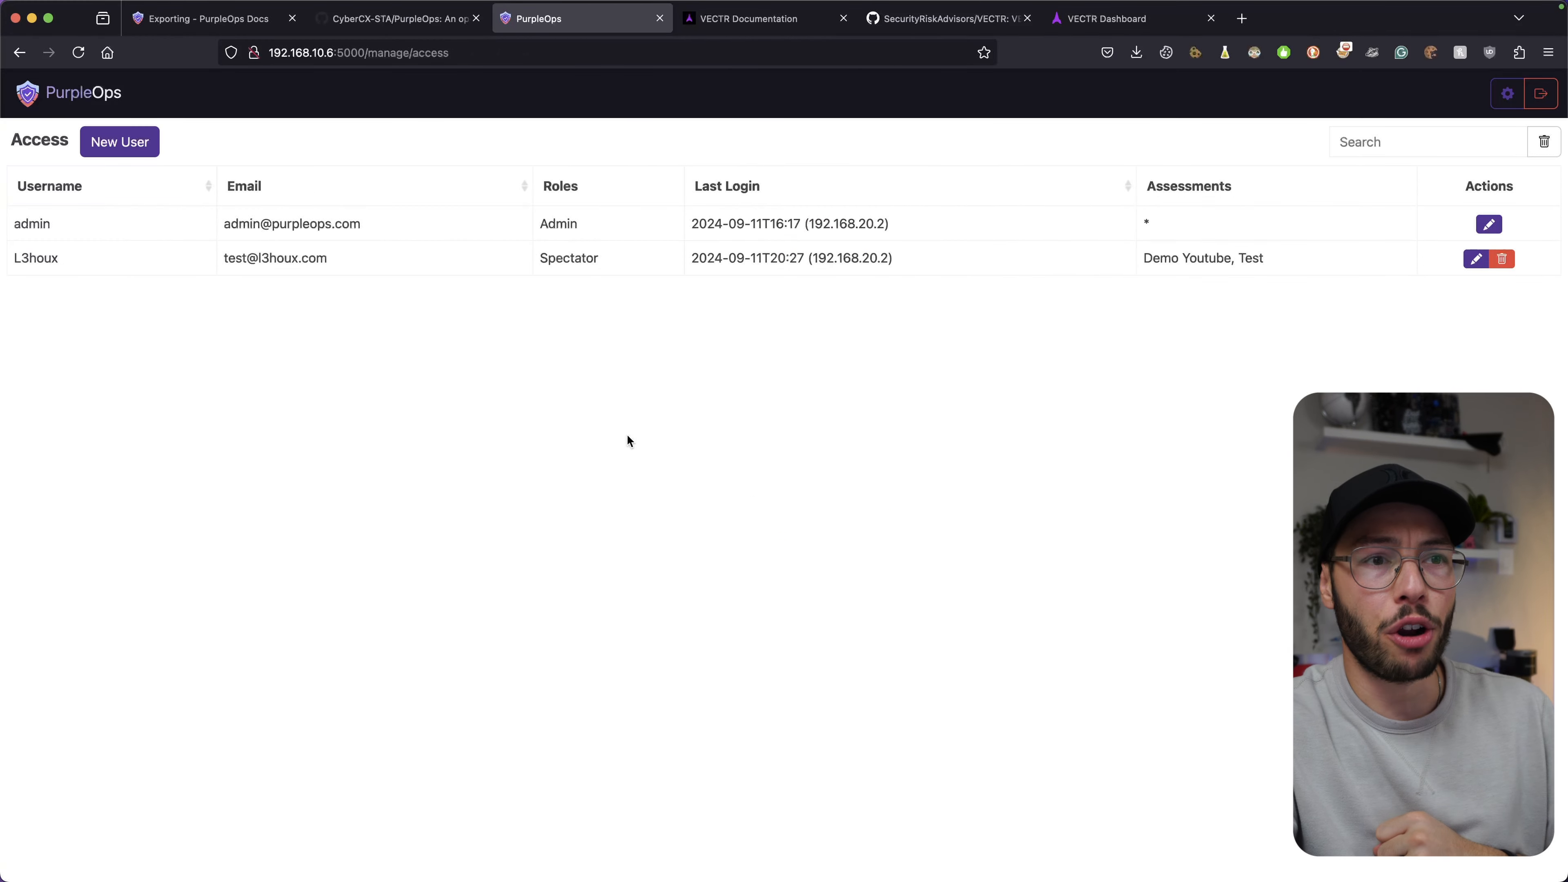
View VECTR's ce-9.3.3 release notes on GitHub, then return to the VECTR documentation home.
{"action": "left_click", "coordinate": [748, 18]}
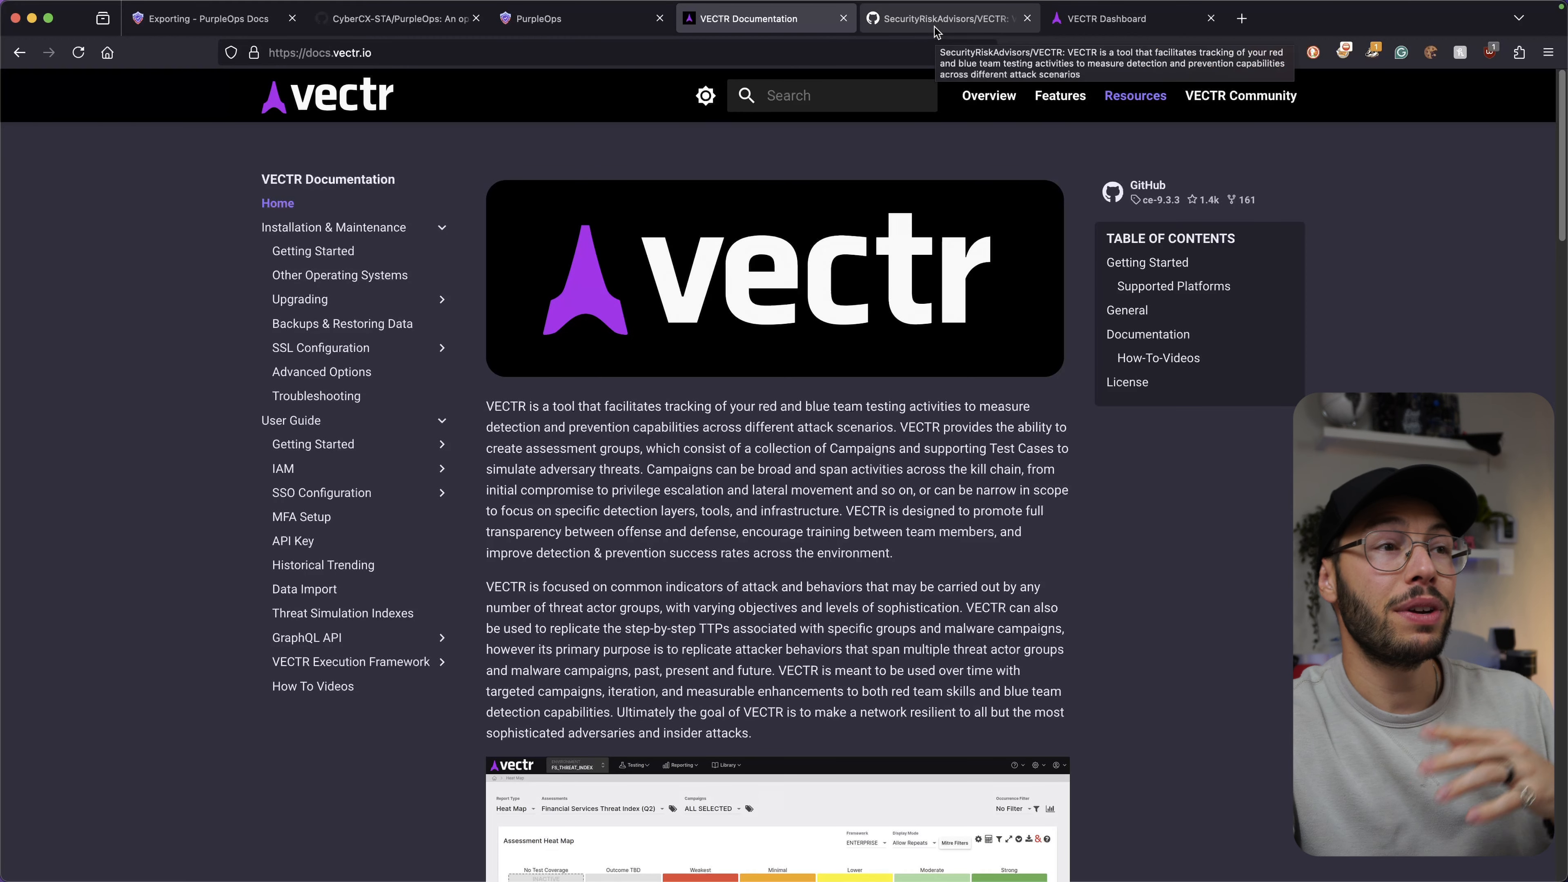
{"action": "left_click", "coordinate": [935, 27]}
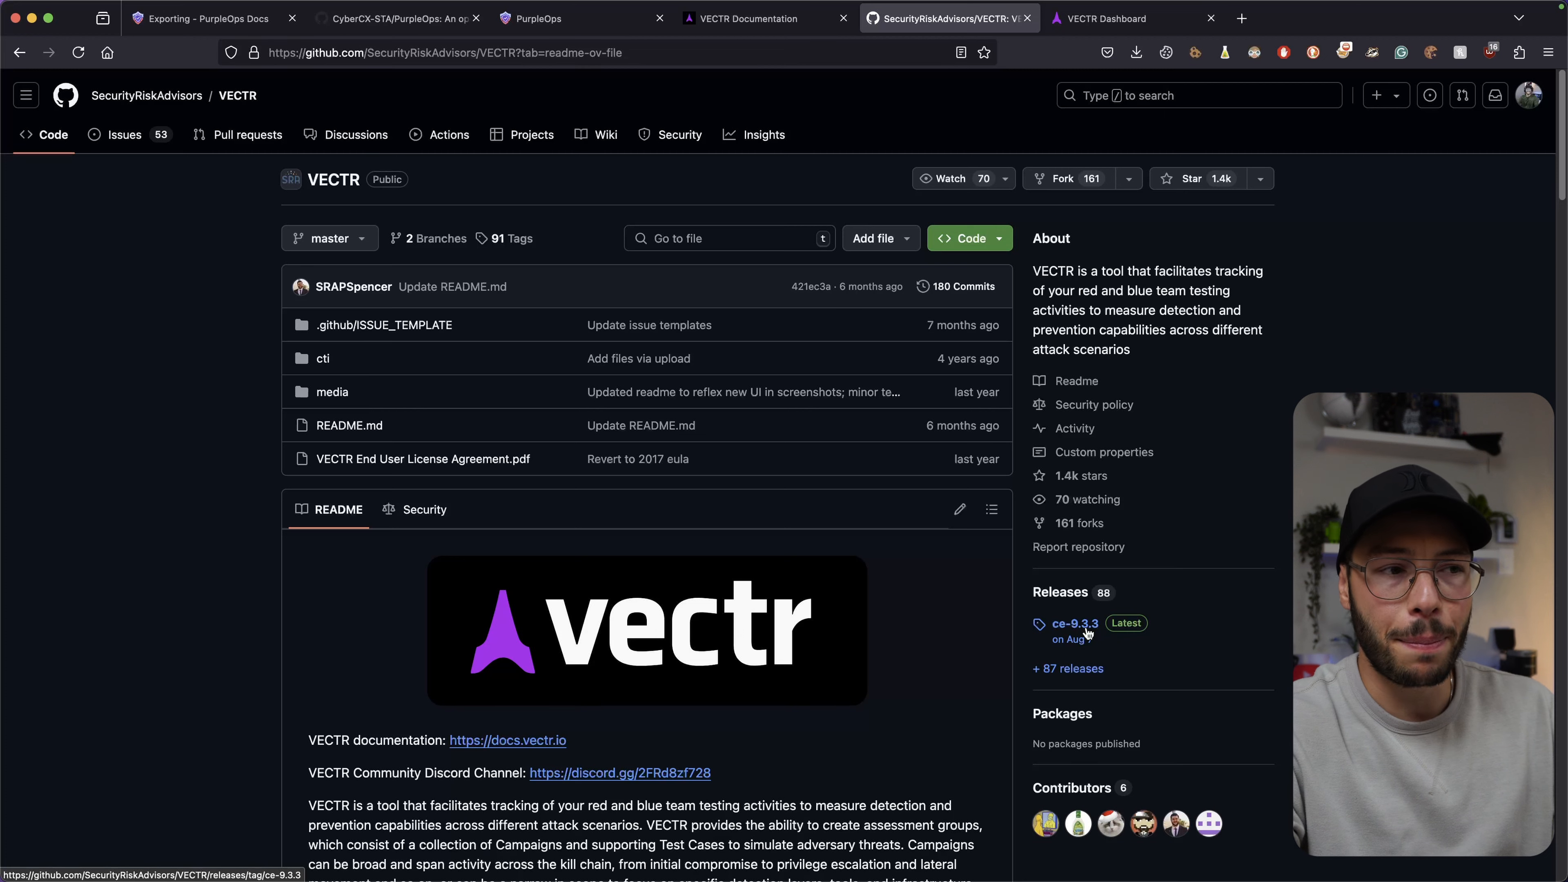
{"action": "left_click", "coordinate": [1068, 630]}
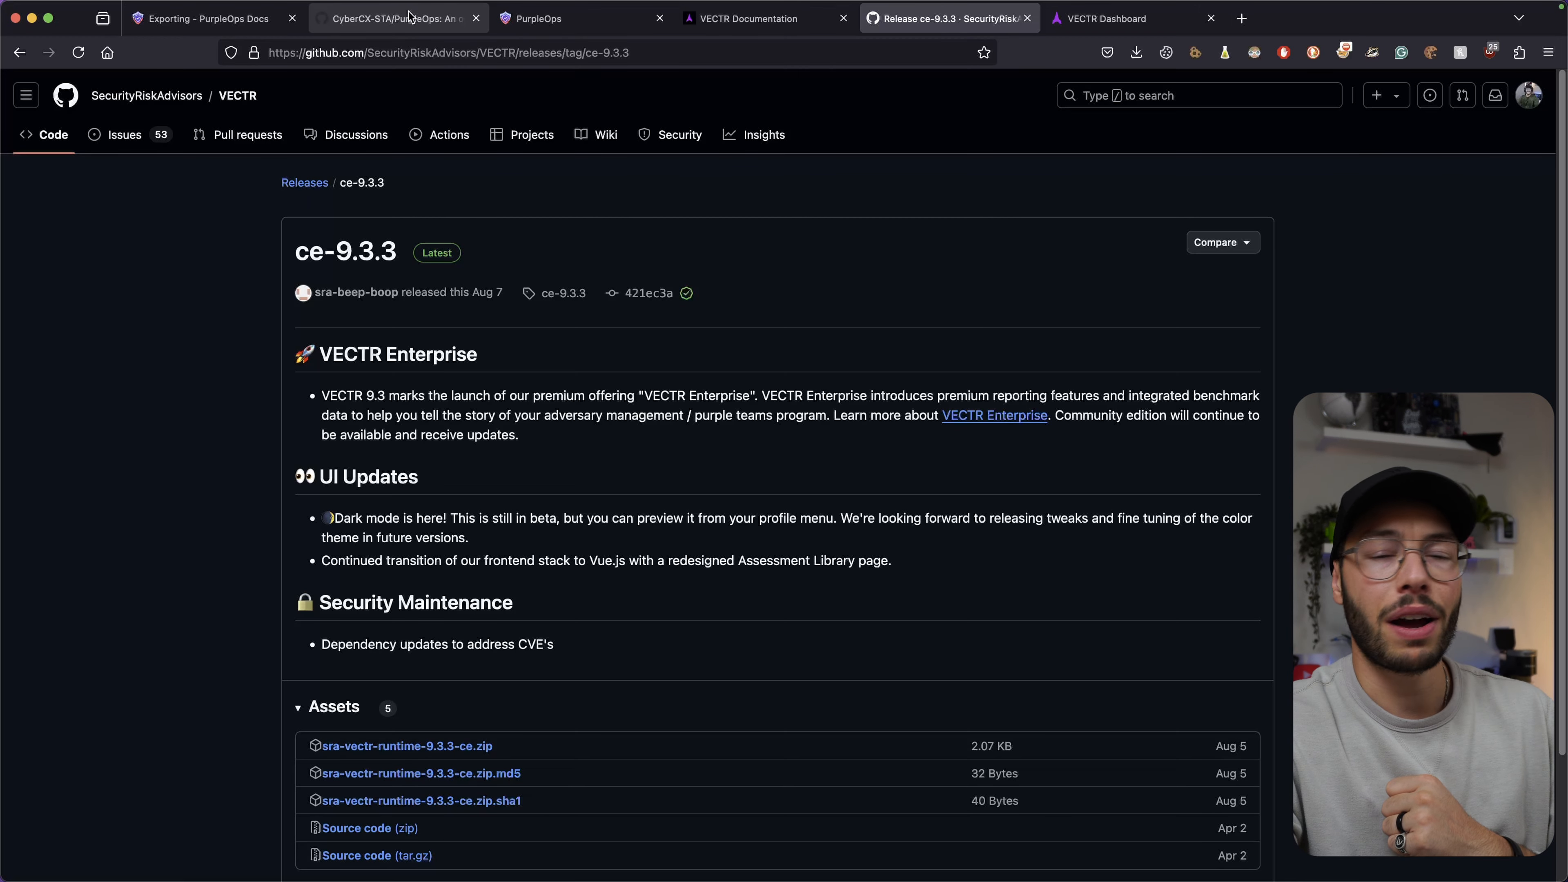
{"action": "left_click", "coordinate": [765, 20]}
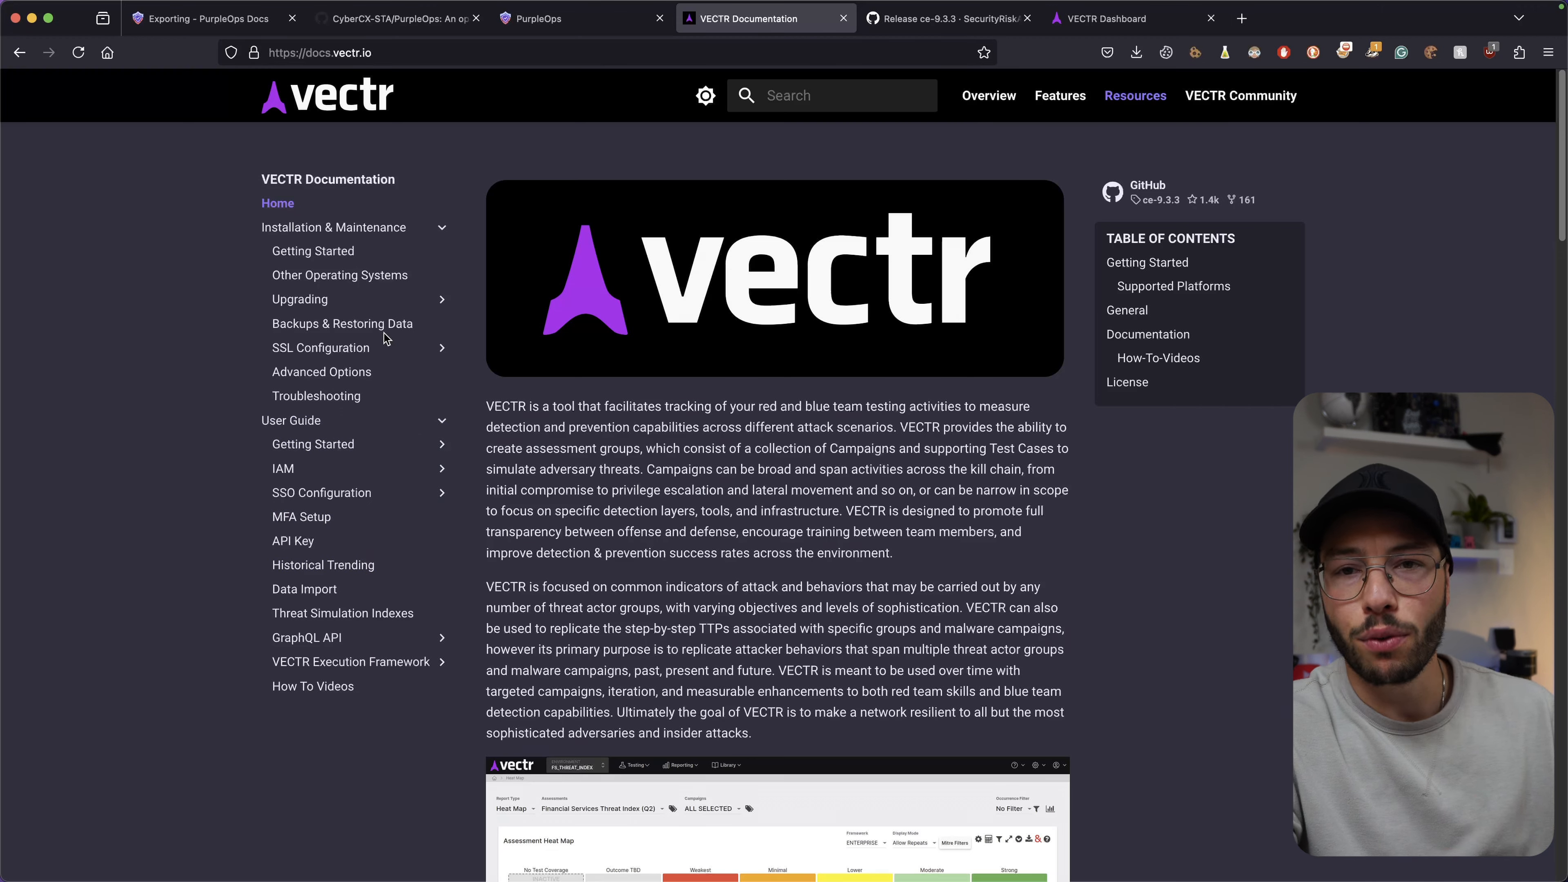
Check VECTR's threat-index campaign dashboard, then its Assessments list.
{"action": "key", "text": "super+6"}
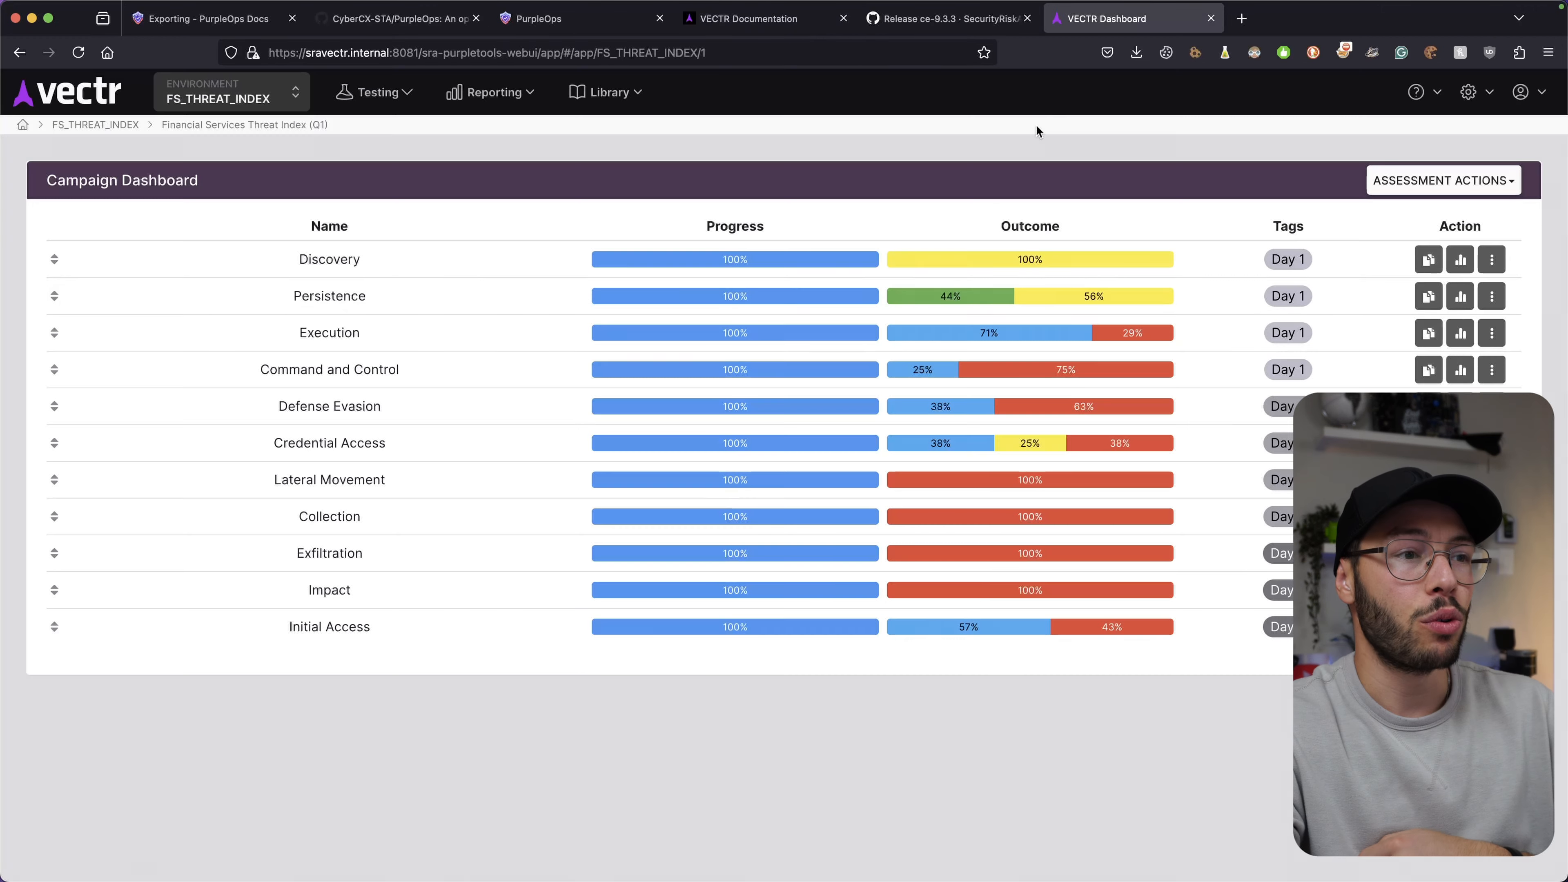
{"action": "left_click", "coordinate": [104, 99]}
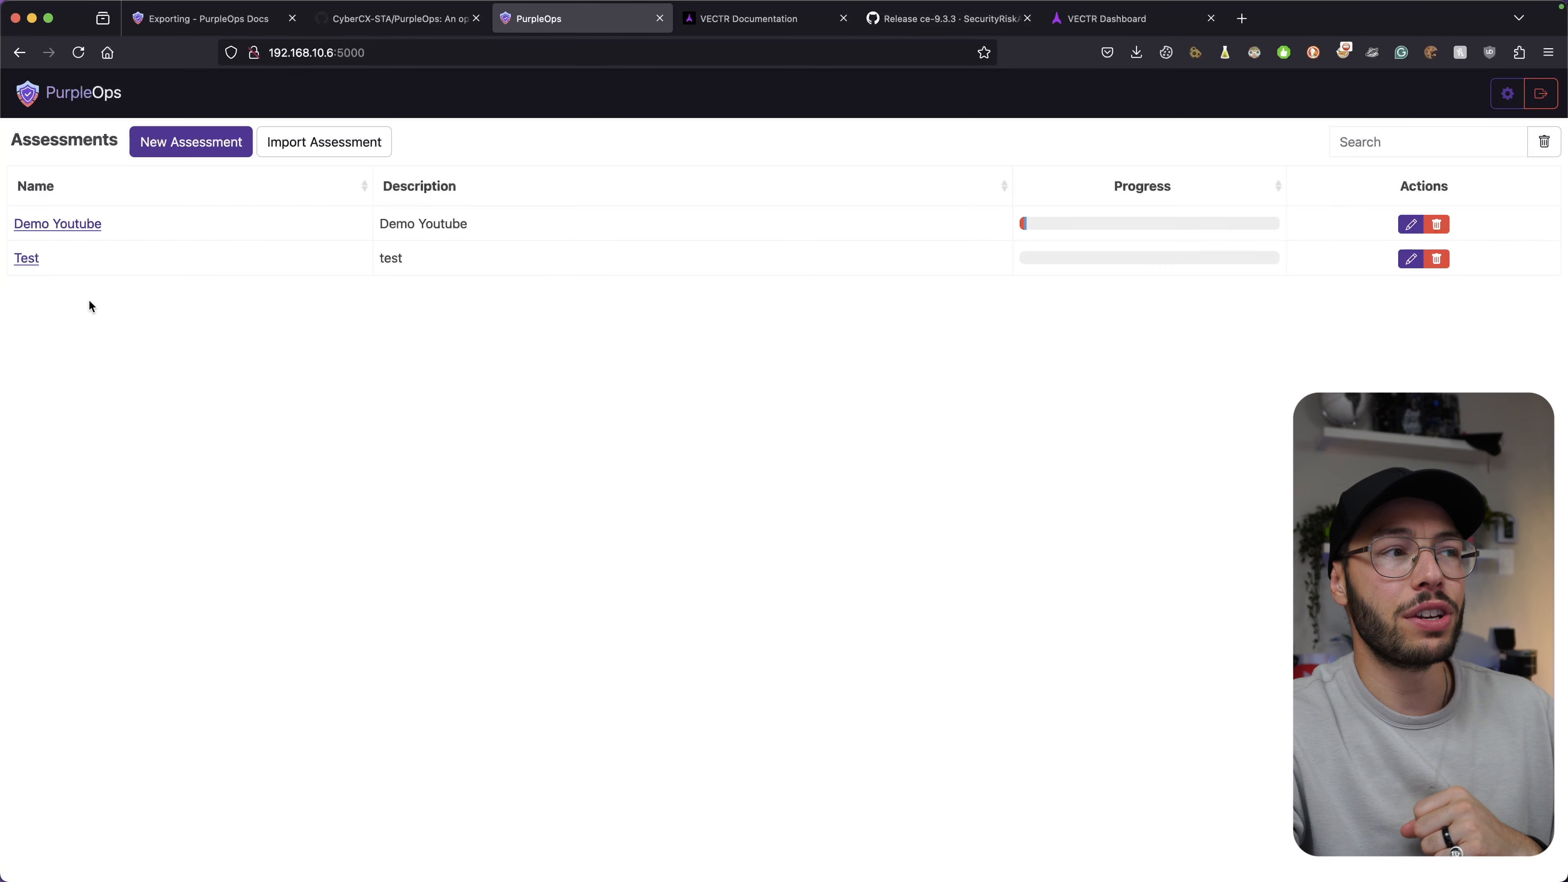
Open the Demo Youtube assessment, then show the PurpleOps Exporting docs page from the top.
{"action": "left_click", "coordinate": [82, 230]}
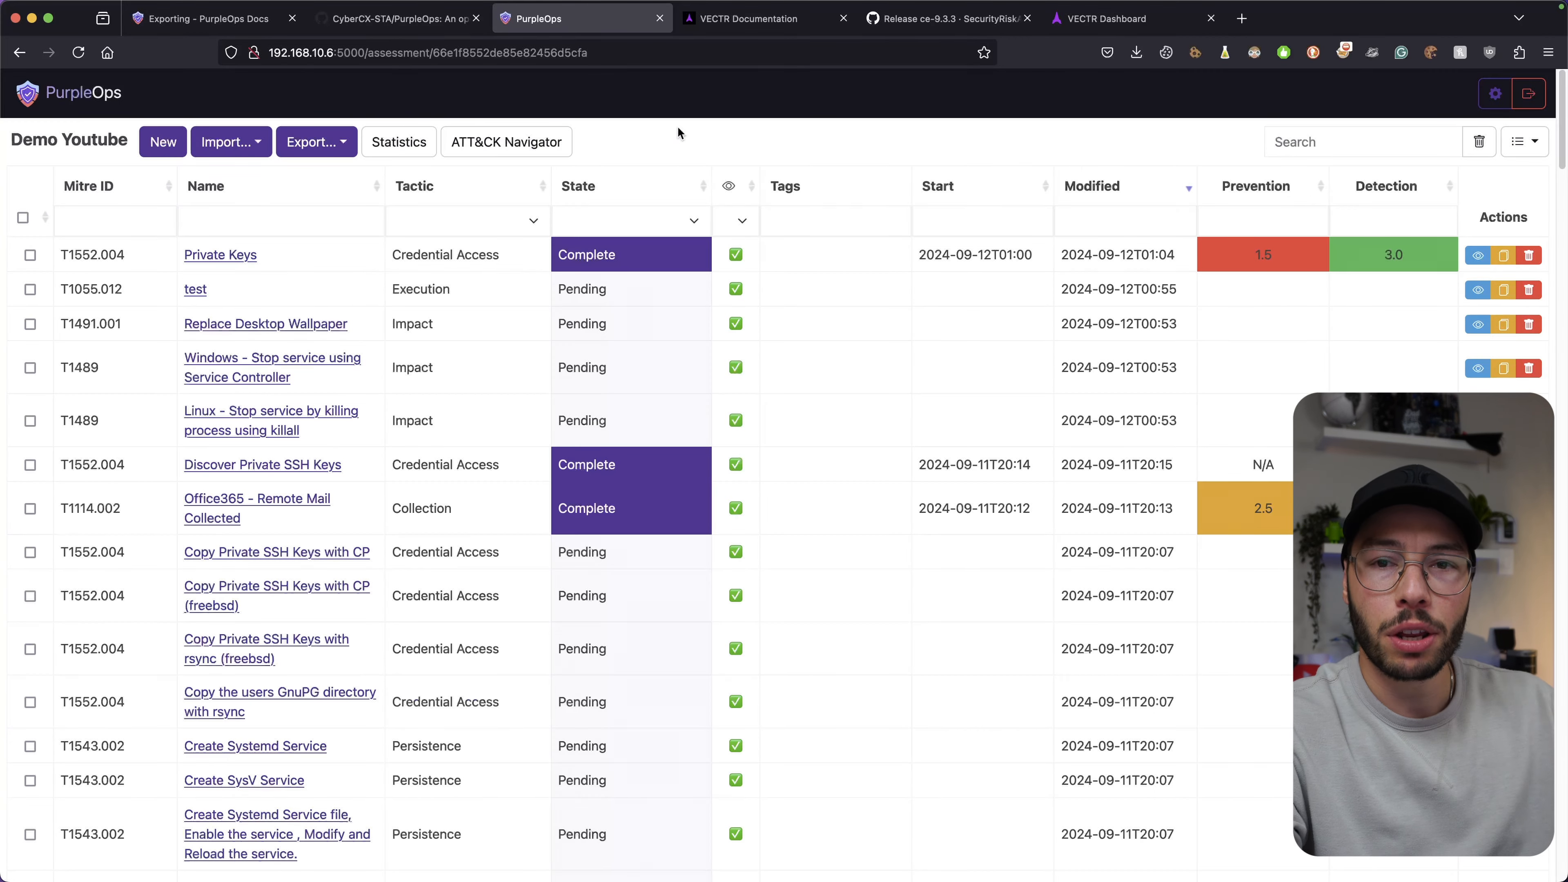
{"action": "left_click", "coordinate": [213, 27]}
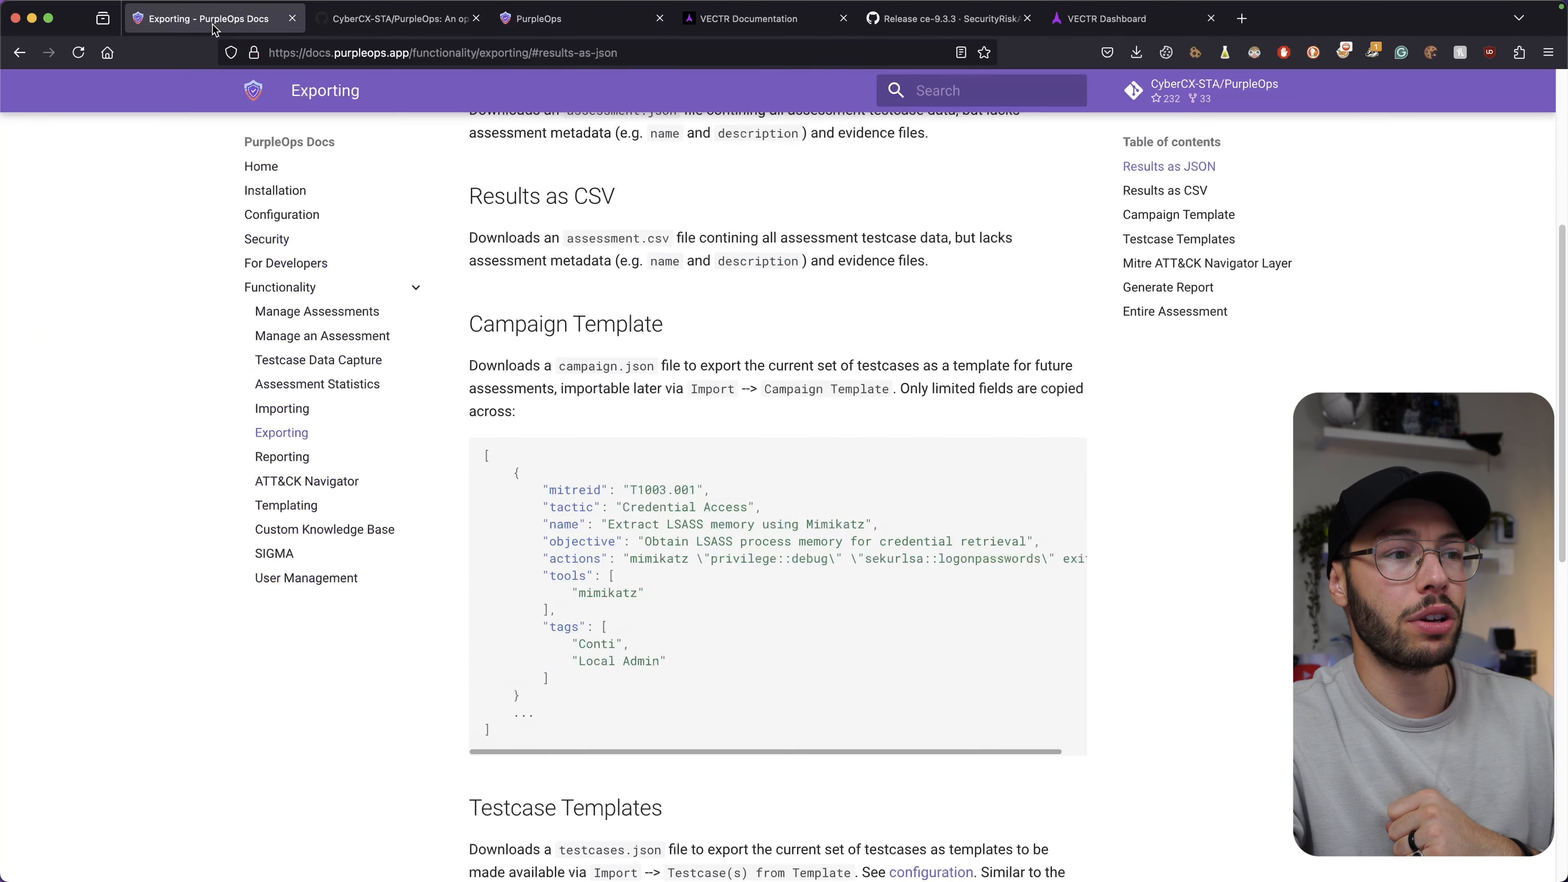
{"action": "scroll", "coordinate": [343, 378], "scroll_direction": "up", "scroll_amount": 5}
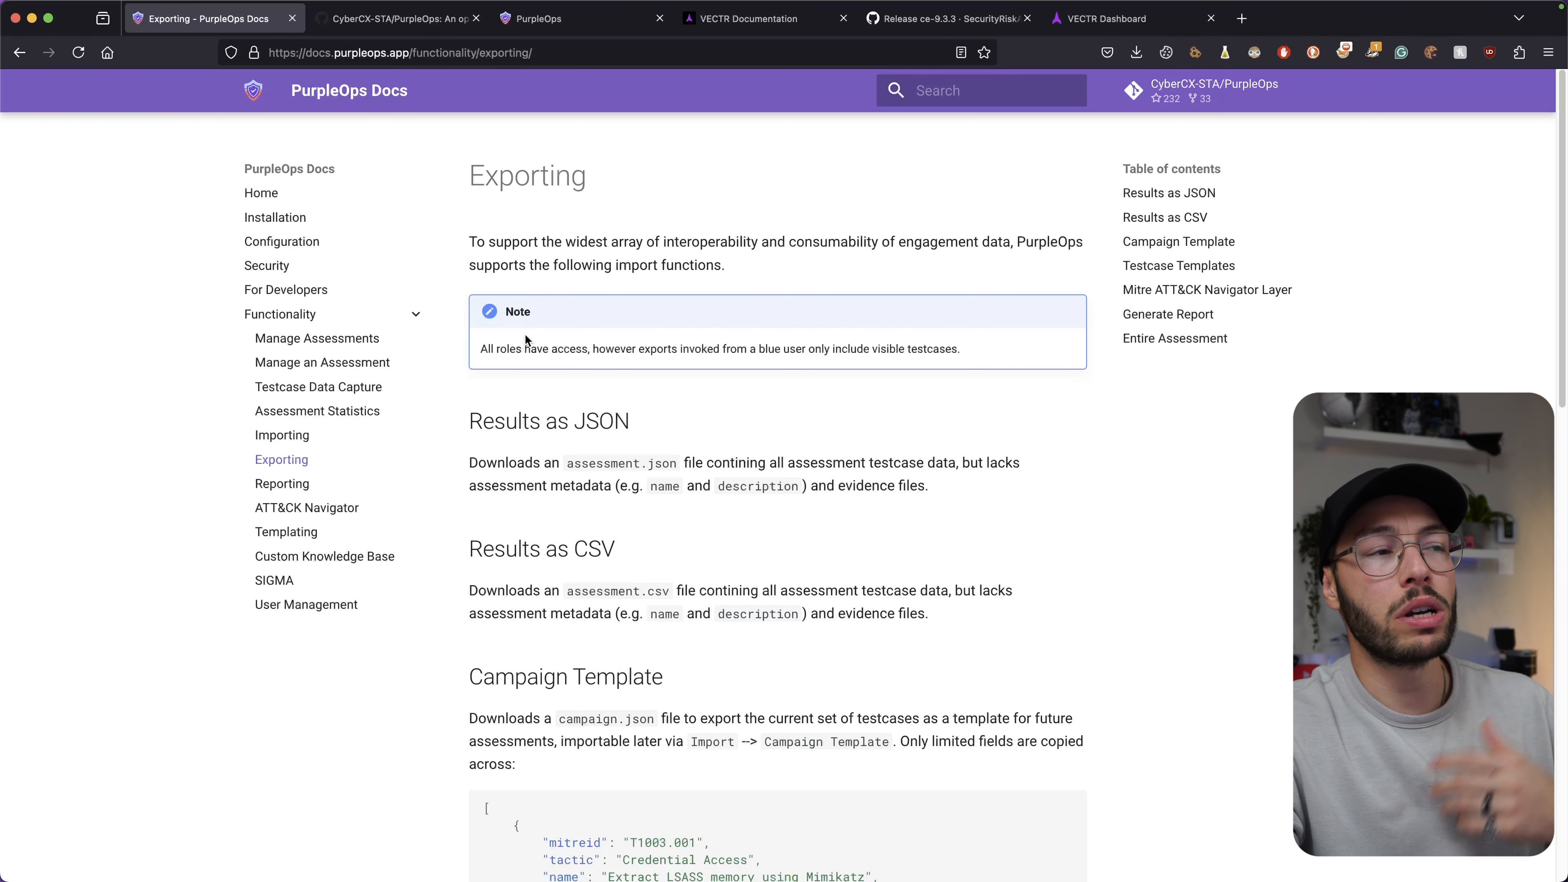
Look up VECTR's default username and password on its Getting Started installation page.
{"action": "left_click", "coordinate": [395, 18]}
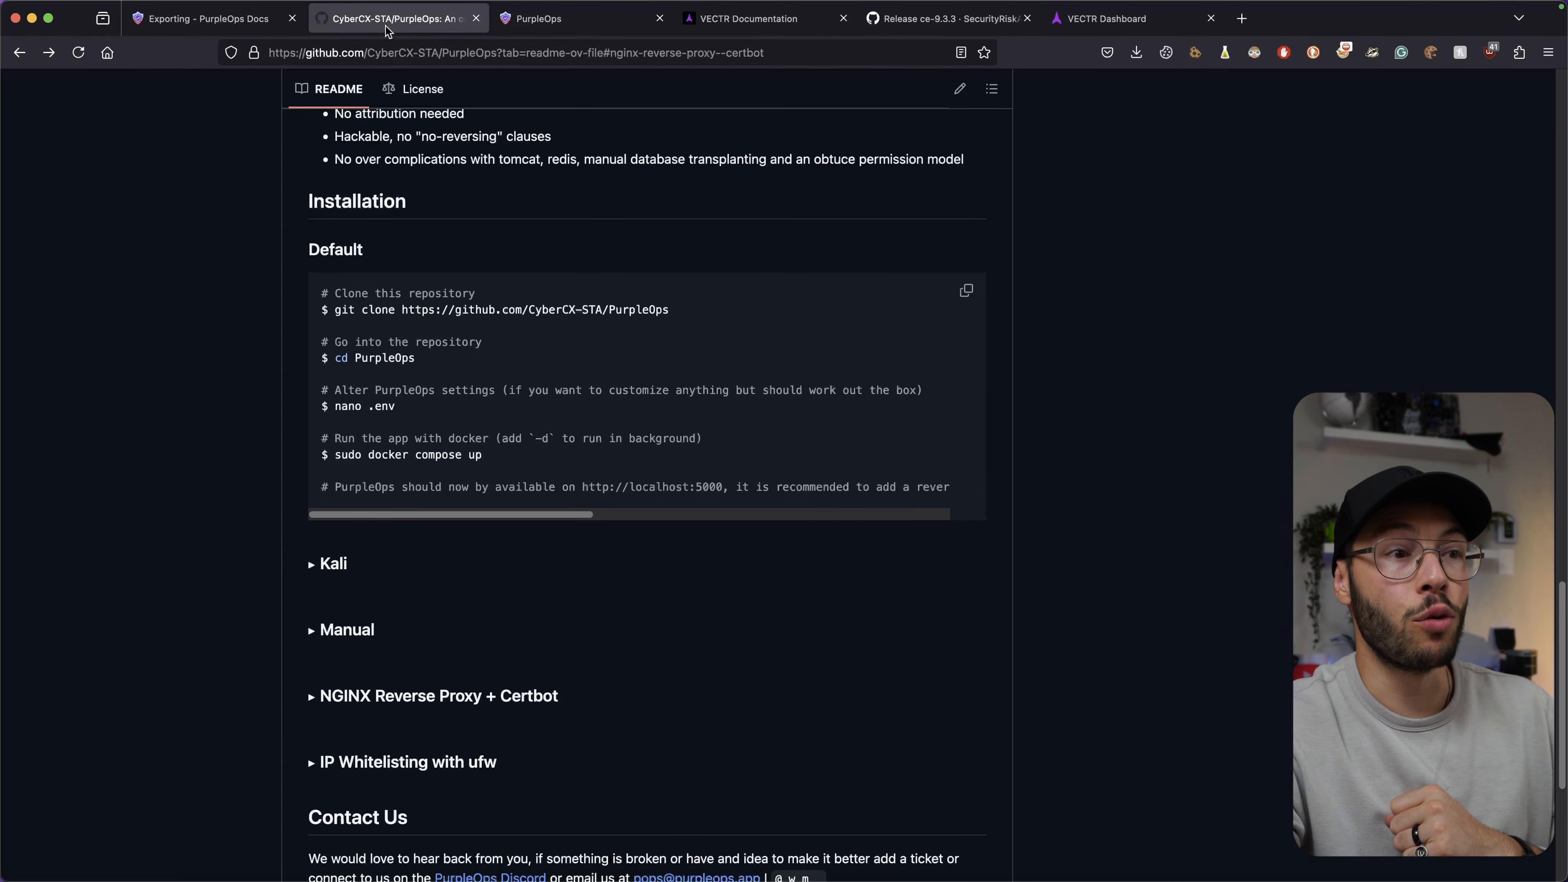
{"action": "scroll", "coordinate": [596, 383], "scroll_direction": "up", "scroll_amount": 2}
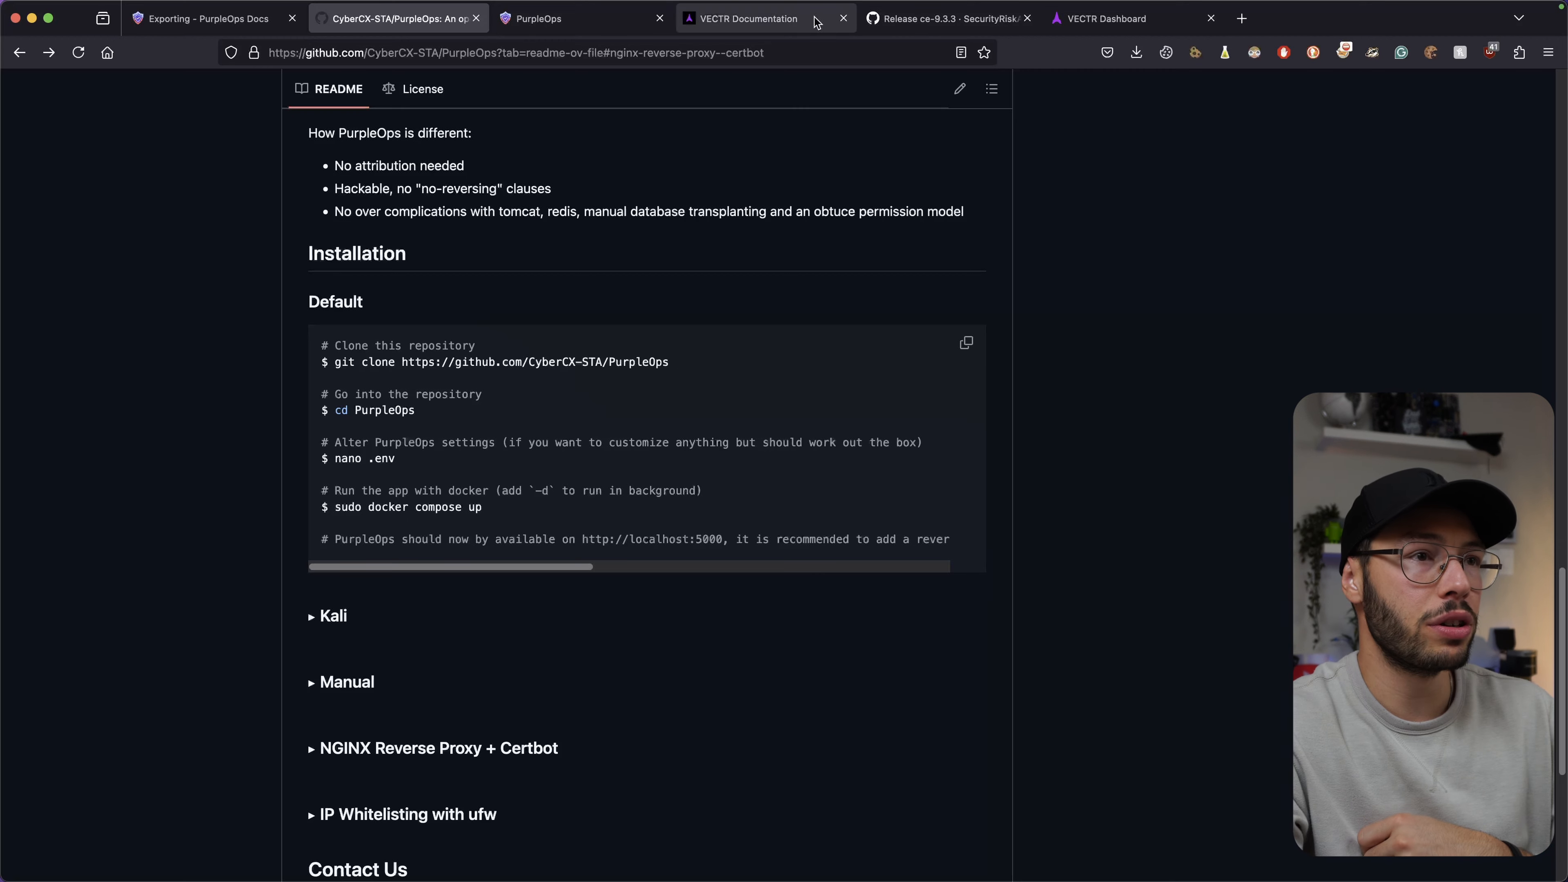
{"action": "left_click", "coordinate": [741, 18]}
{"action": "left_click", "coordinate": [292, 229]}
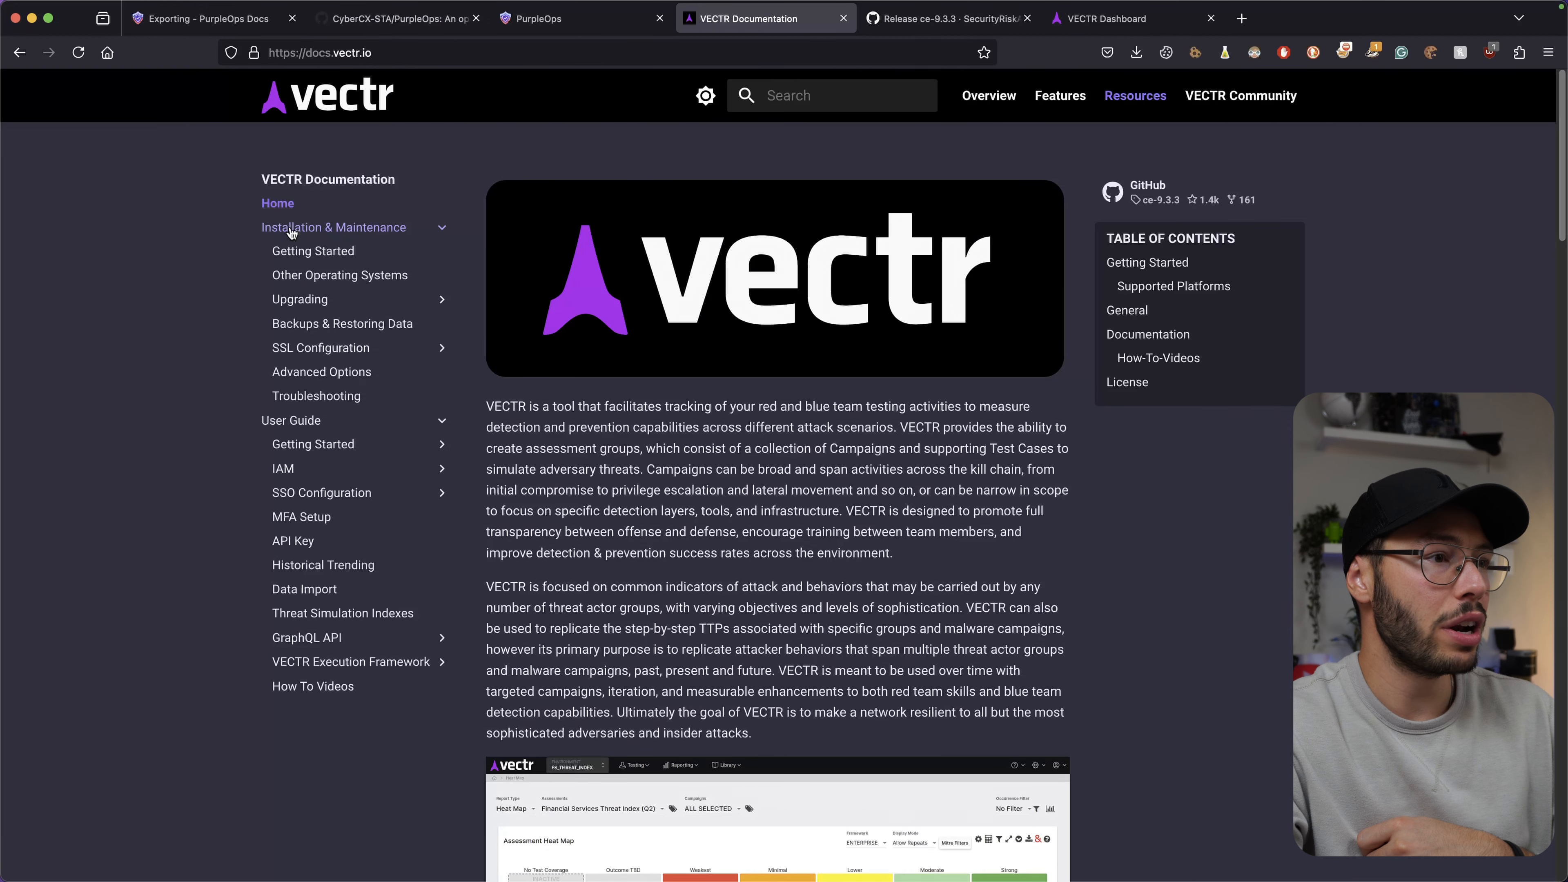
{"action": "left_click", "coordinate": [297, 250]}
{"action": "scroll", "coordinate": [883, 438], "scroll_direction": "down", "scroll_amount": 20}
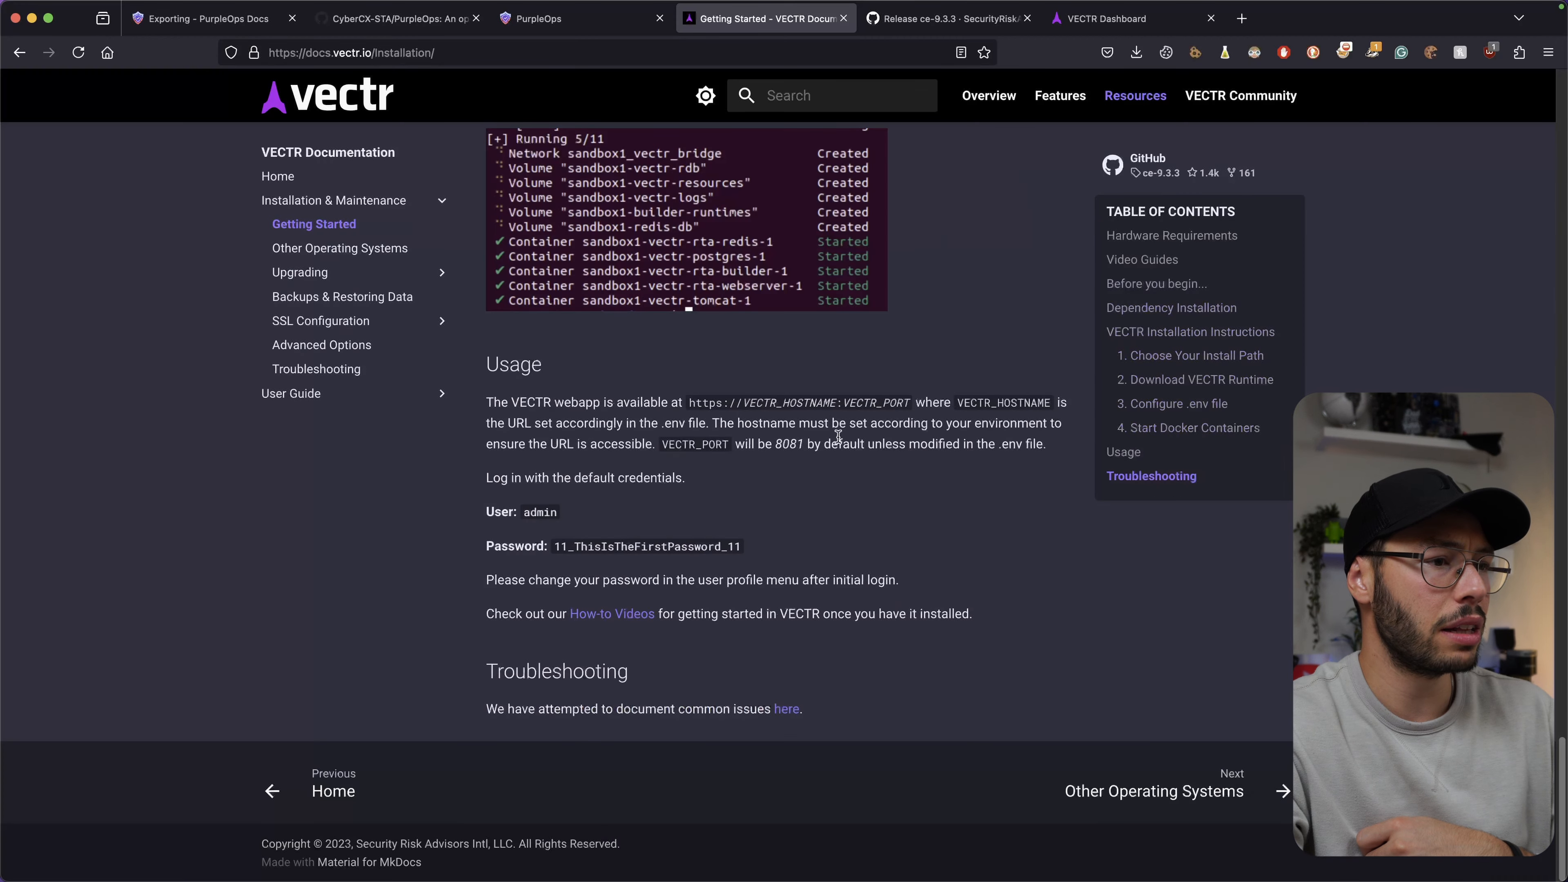
{"action": "double_click", "coordinate": [577, 547]}
{"action": "double_click", "coordinate": [539, 512]}
{"action": "double_click", "coordinate": [734, 550]}
{"action": "left_click", "coordinate": [891, 526]}
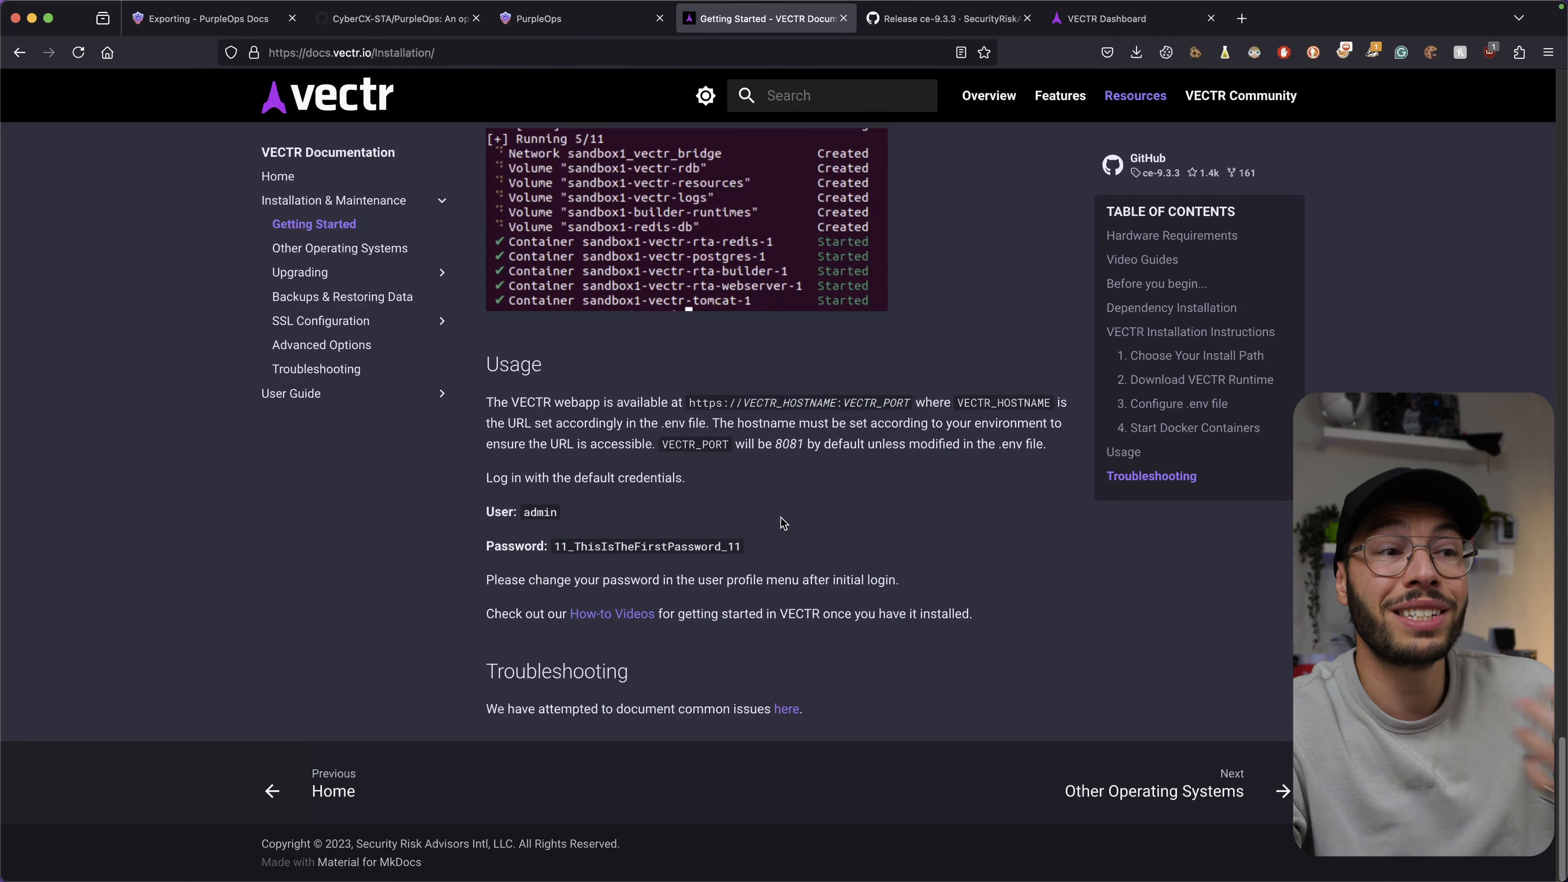
Open the PurpleOps repository's Issues list on GitHub.
{"action": "left_click", "coordinate": [420, 24]}
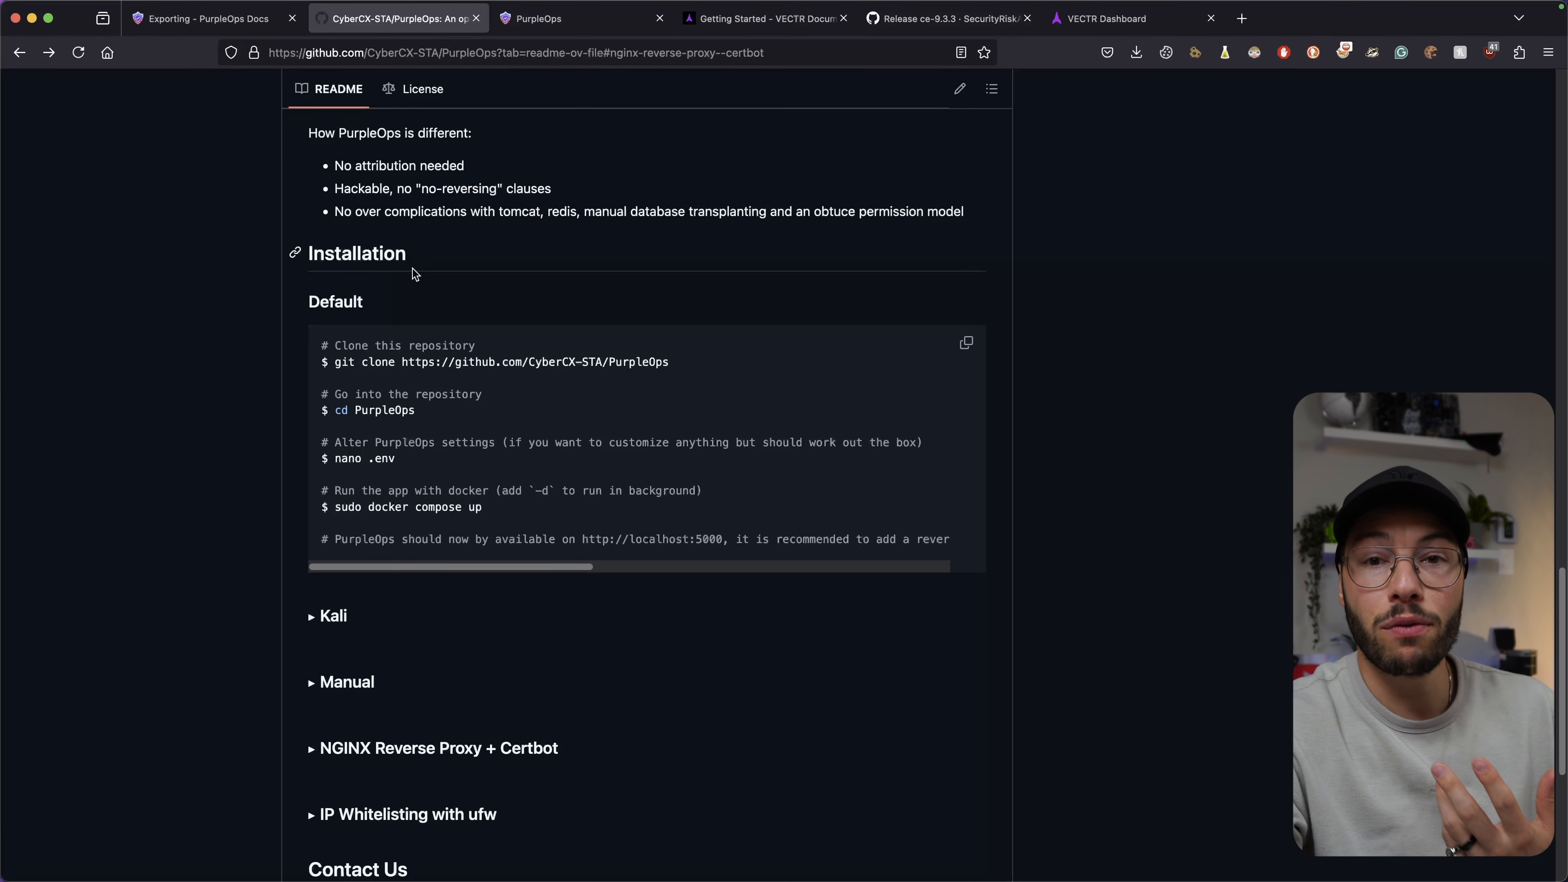
{"action": "scroll", "coordinate": [414, 275], "scroll_direction": "up", "scroll_amount": 15}
{"action": "left_click", "coordinate": [123, 134]}
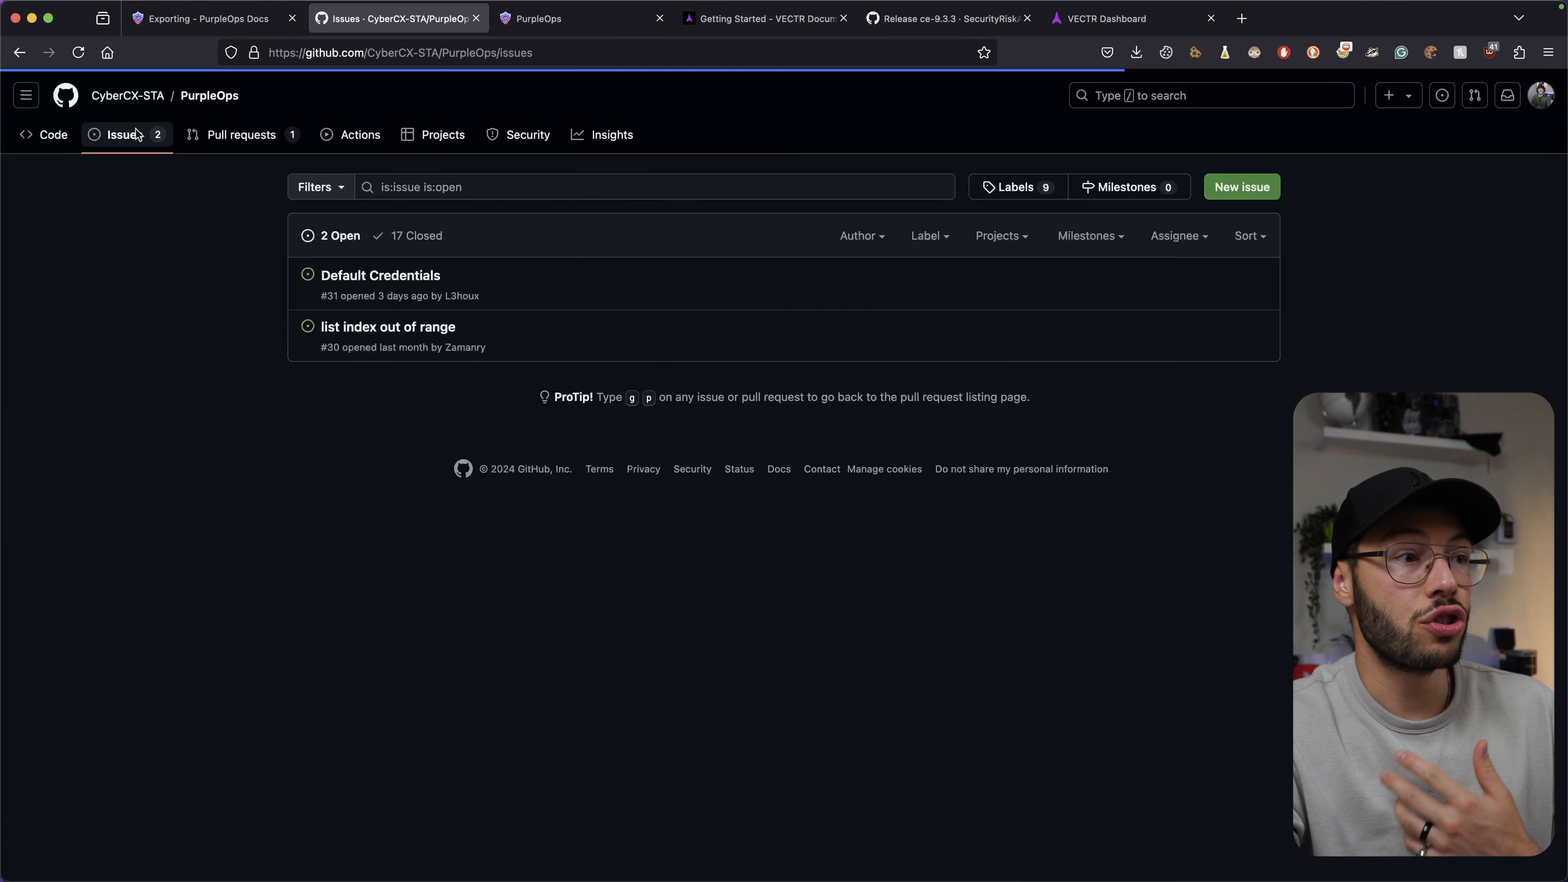
{"action": "left_click", "coordinate": [413, 236]}
{"action": "mouse_move", "coordinate": [396, 312]}
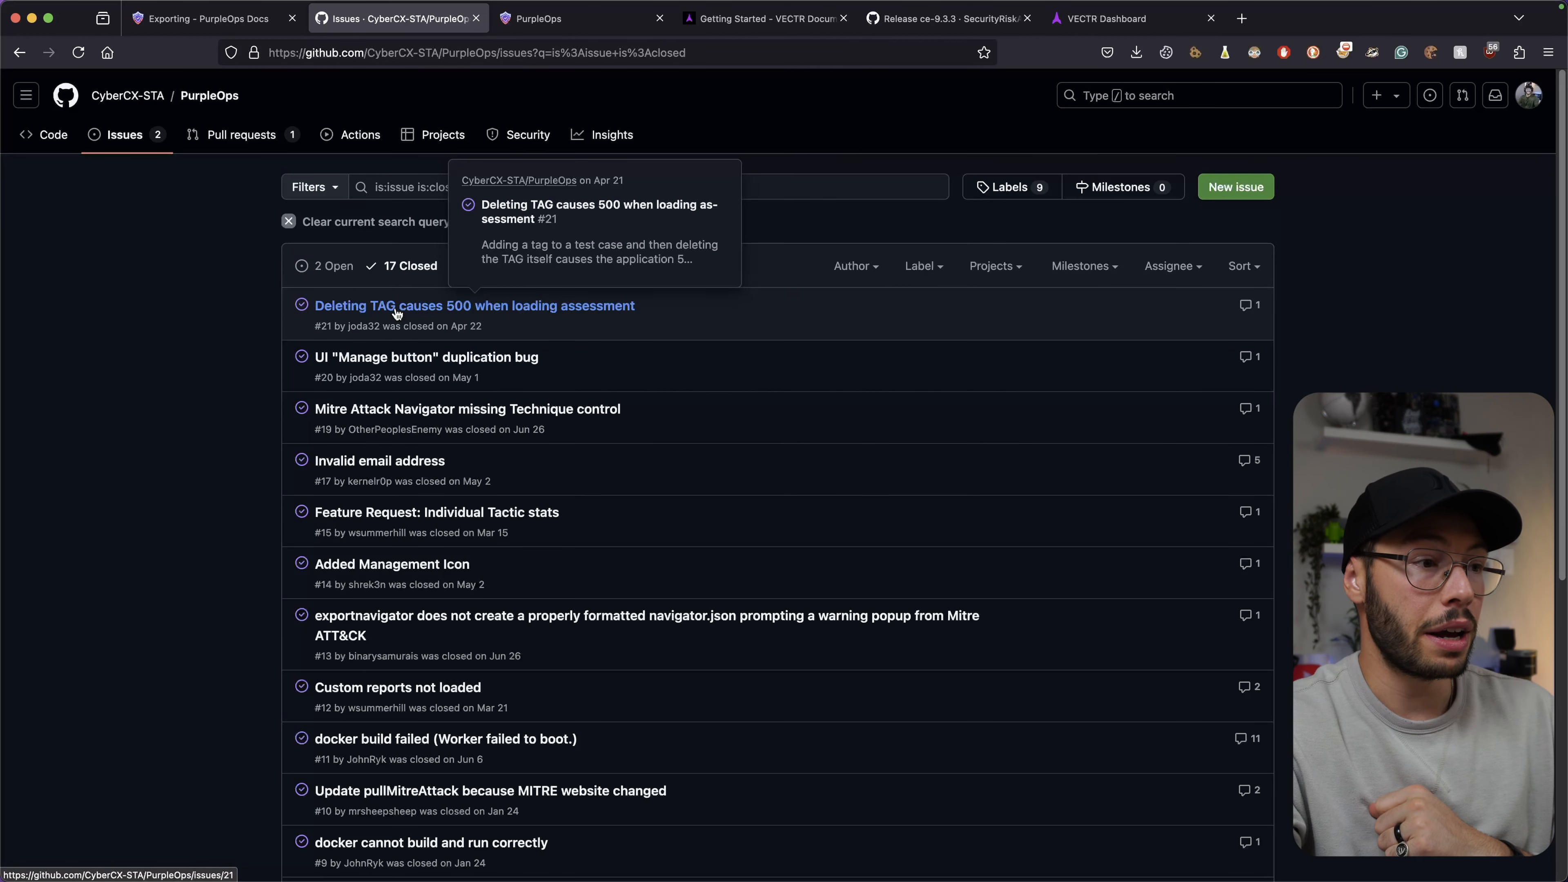
{"action": "scroll", "coordinate": [395, 307], "scroll_direction": "down", "scroll_amount": 5}
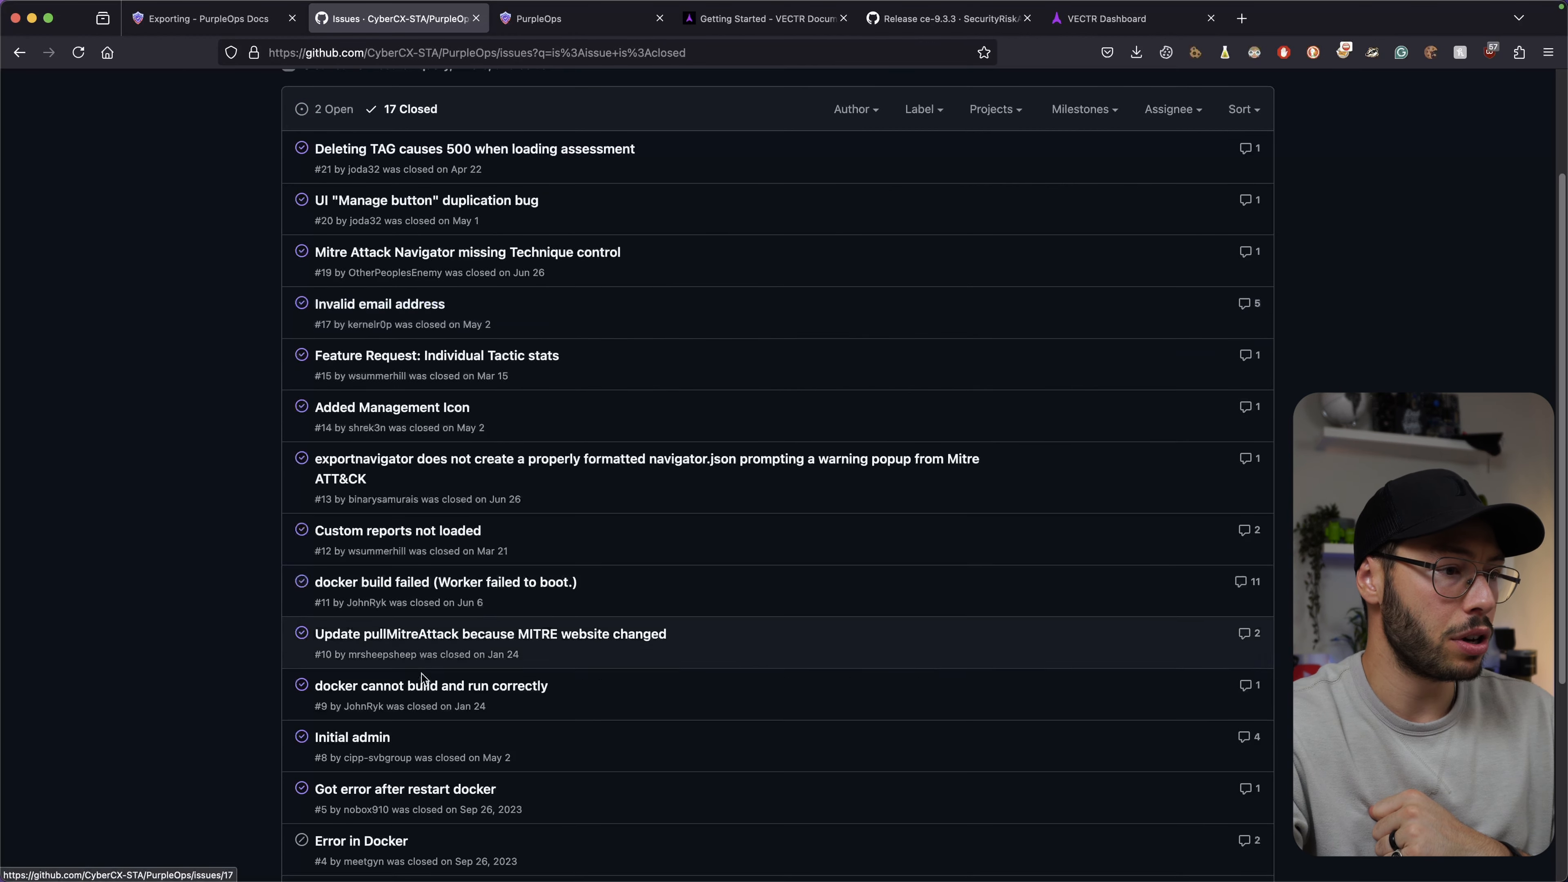
{"action": "left_click", "coordinate": [365, 739]}
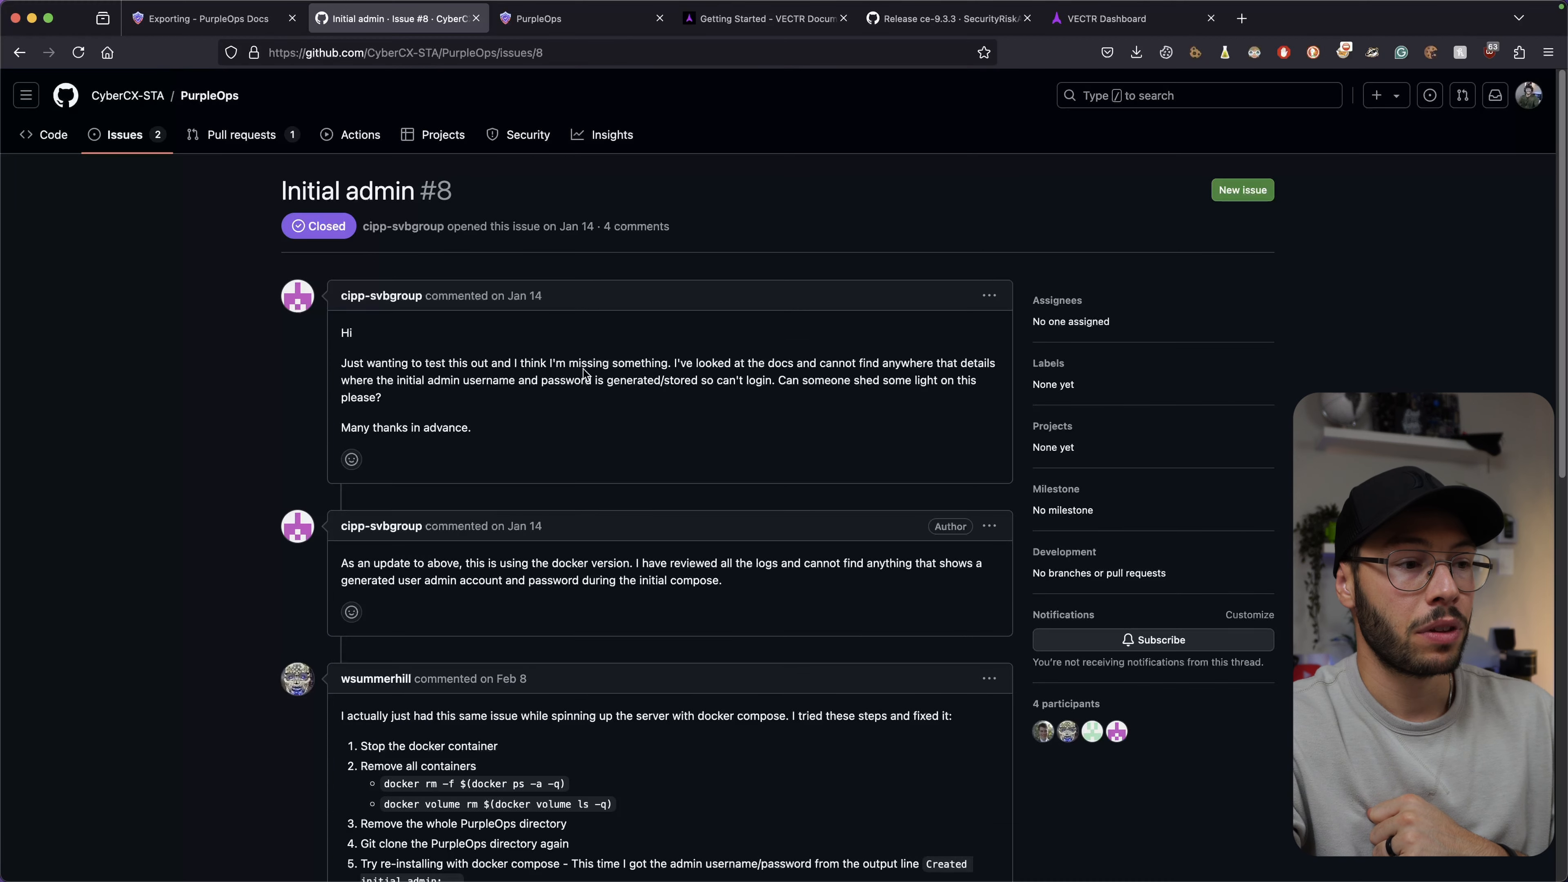
{"action": "scroll", "coordinate": [590, 373], "scroll_direction": "down", "scroll_amount": 5}
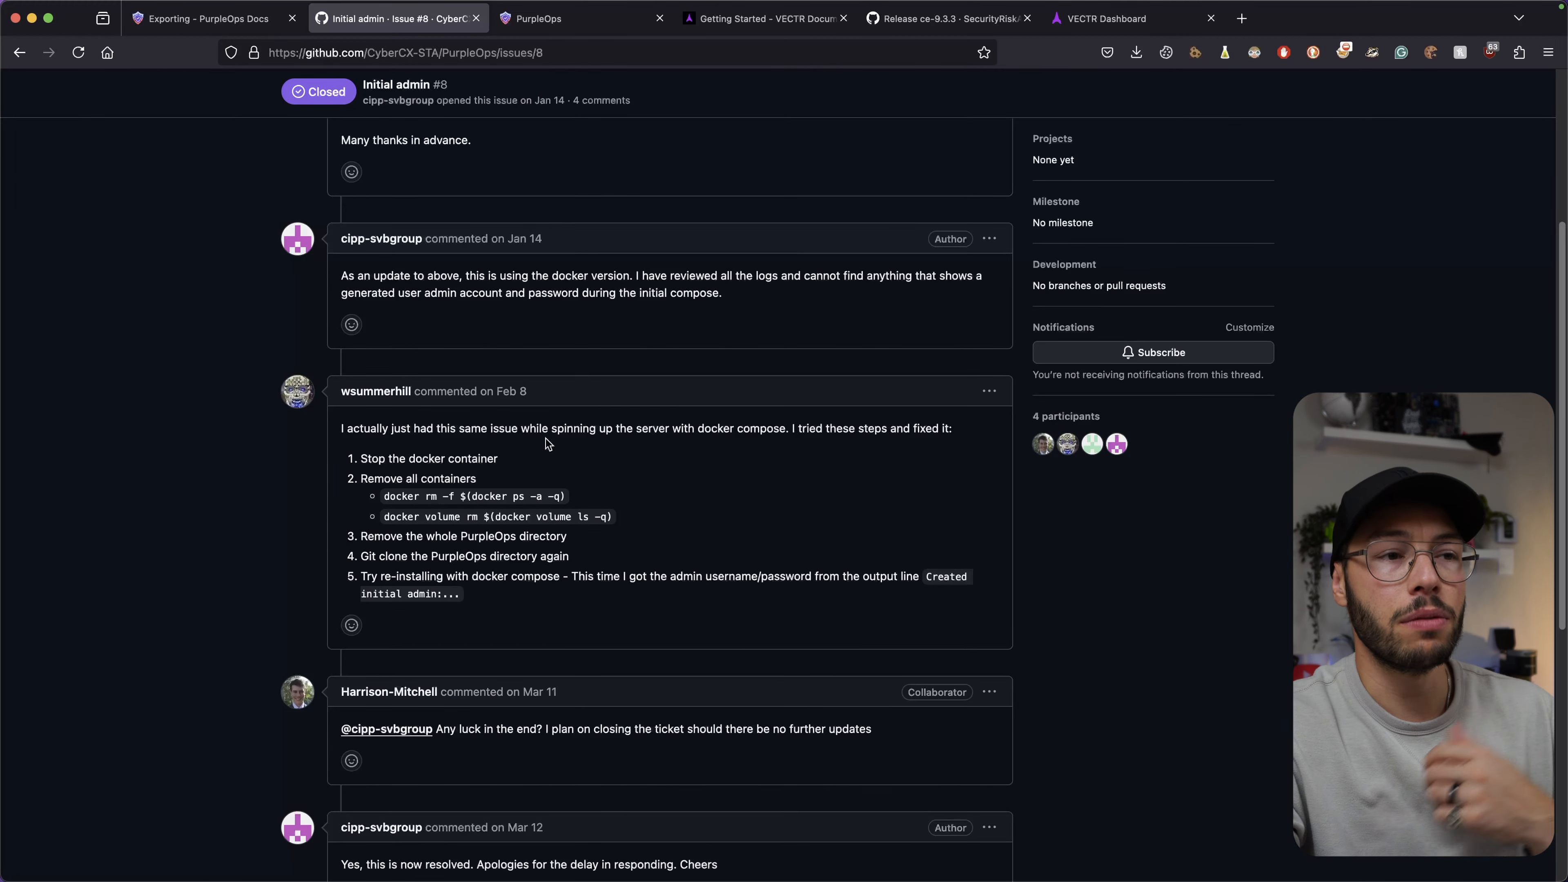
{"action": "scroll", "coordinate": [548, 442], "scroll_direction": "down", "scroll_amount": 8}
{"action": "scroll", "coordinate": [554, 468], "scroll_direction": "up", "scroll_amount": 5}
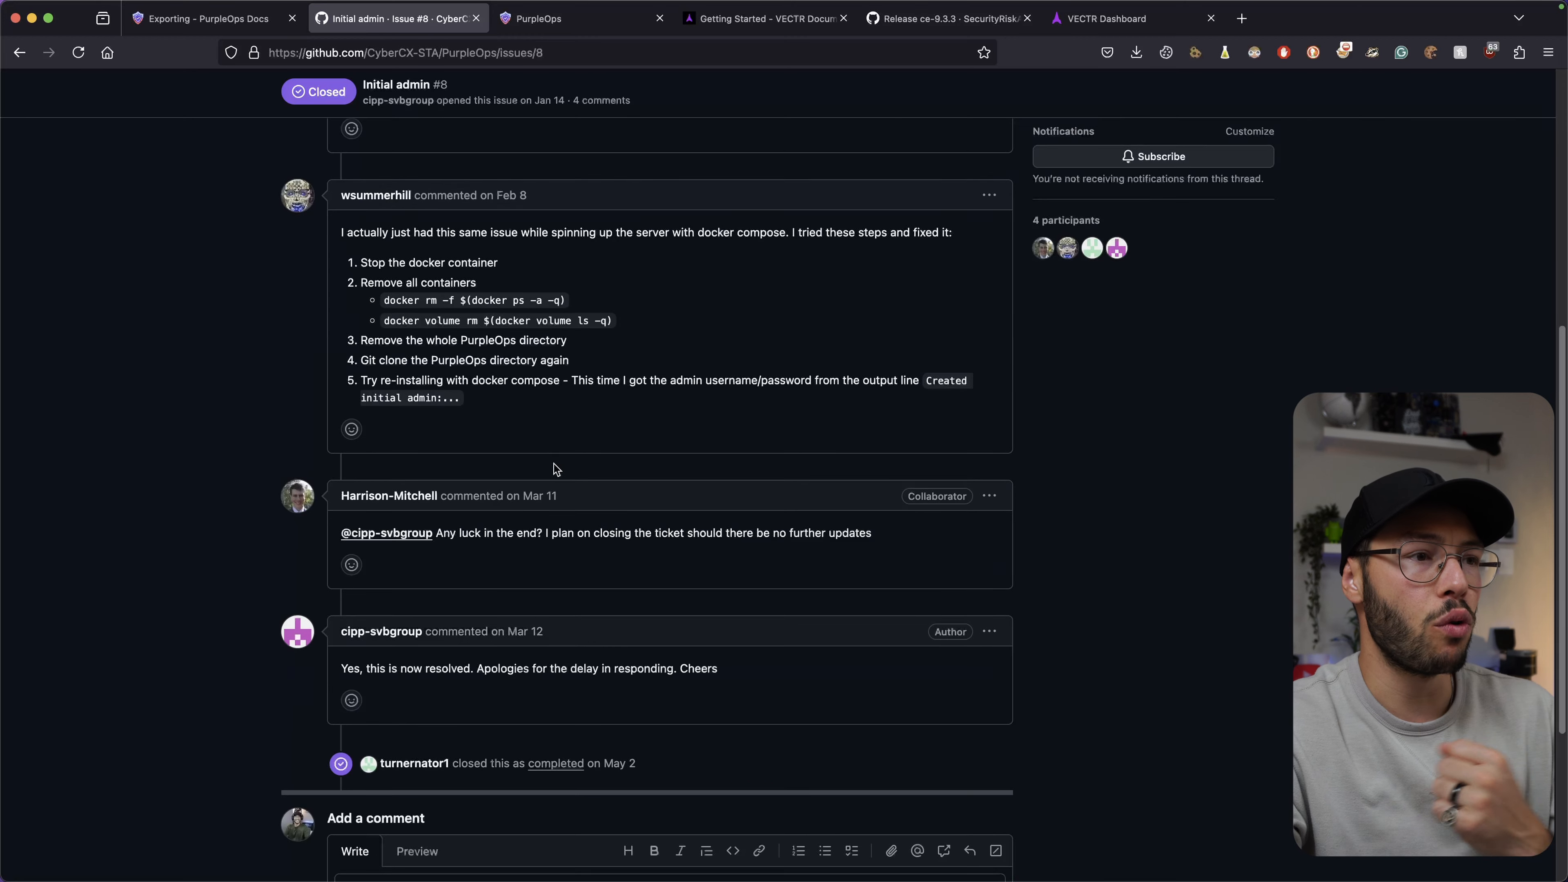
{"action": "double_click", "coordinate": [946, 383]}
{"action": "left_click", "coordinate": [945, 384]}
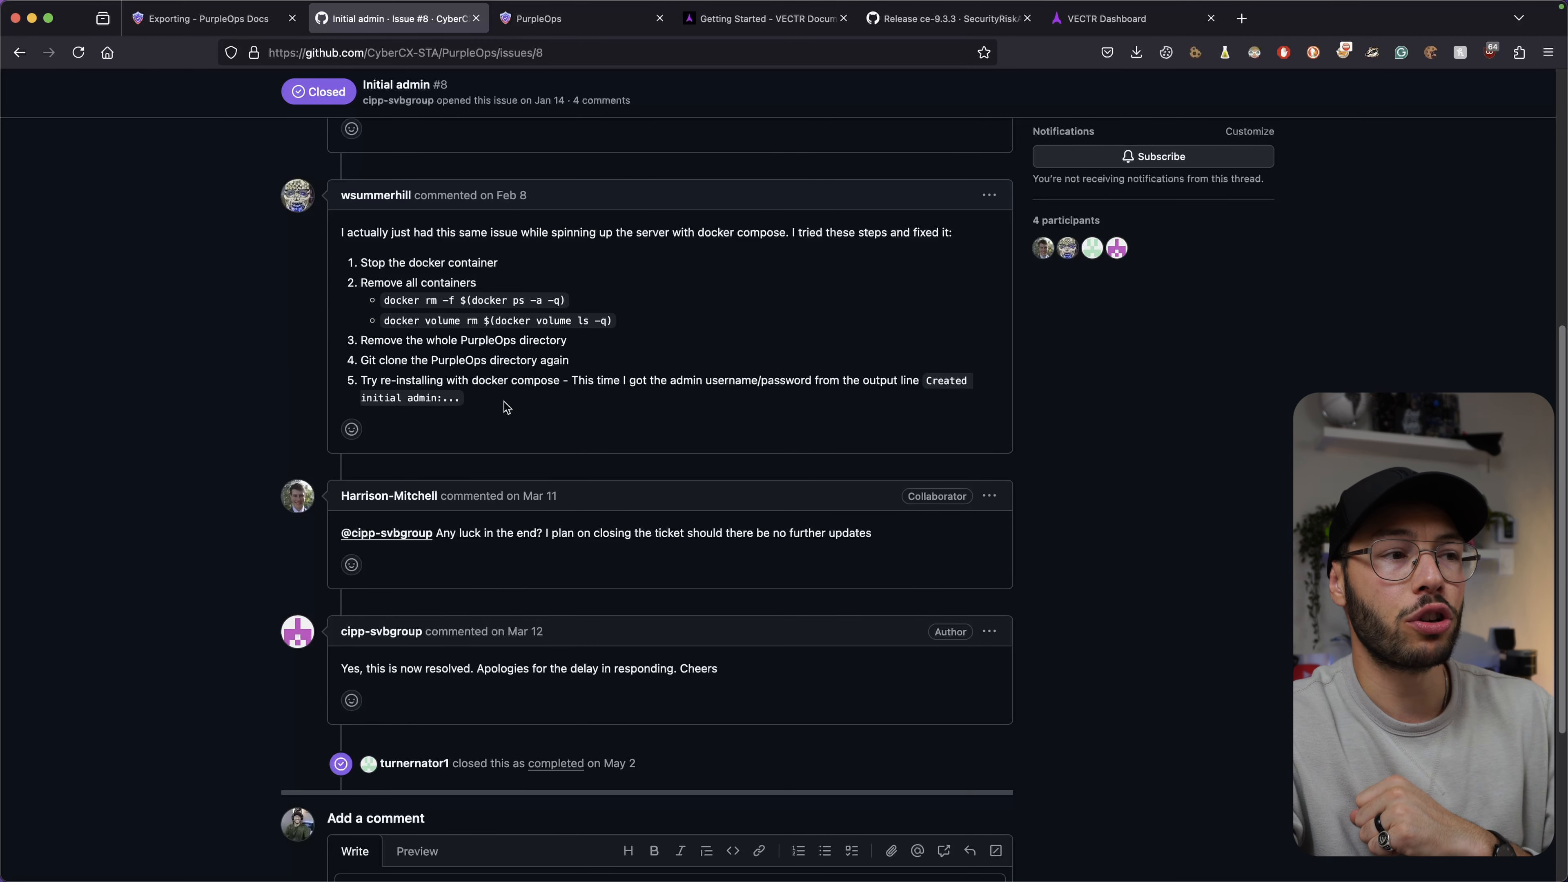
{"action": "double_click", "coordinate": [386, 399]}
{"action": "double_click", "coordinate": [426, 395]}
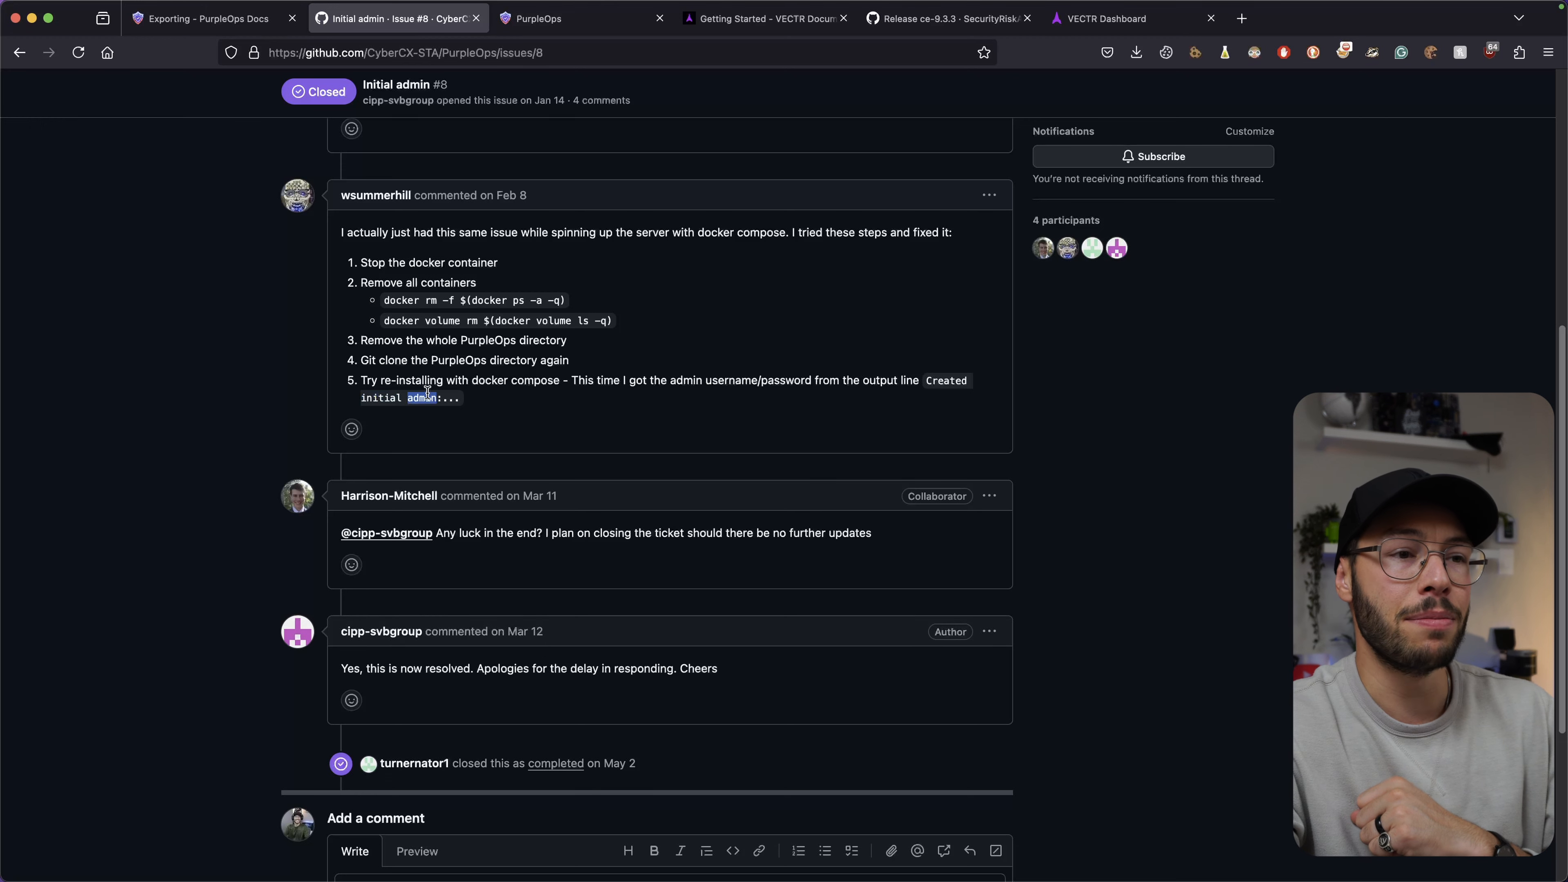
{"action": "left_click", "coordinate": [595, 399]}
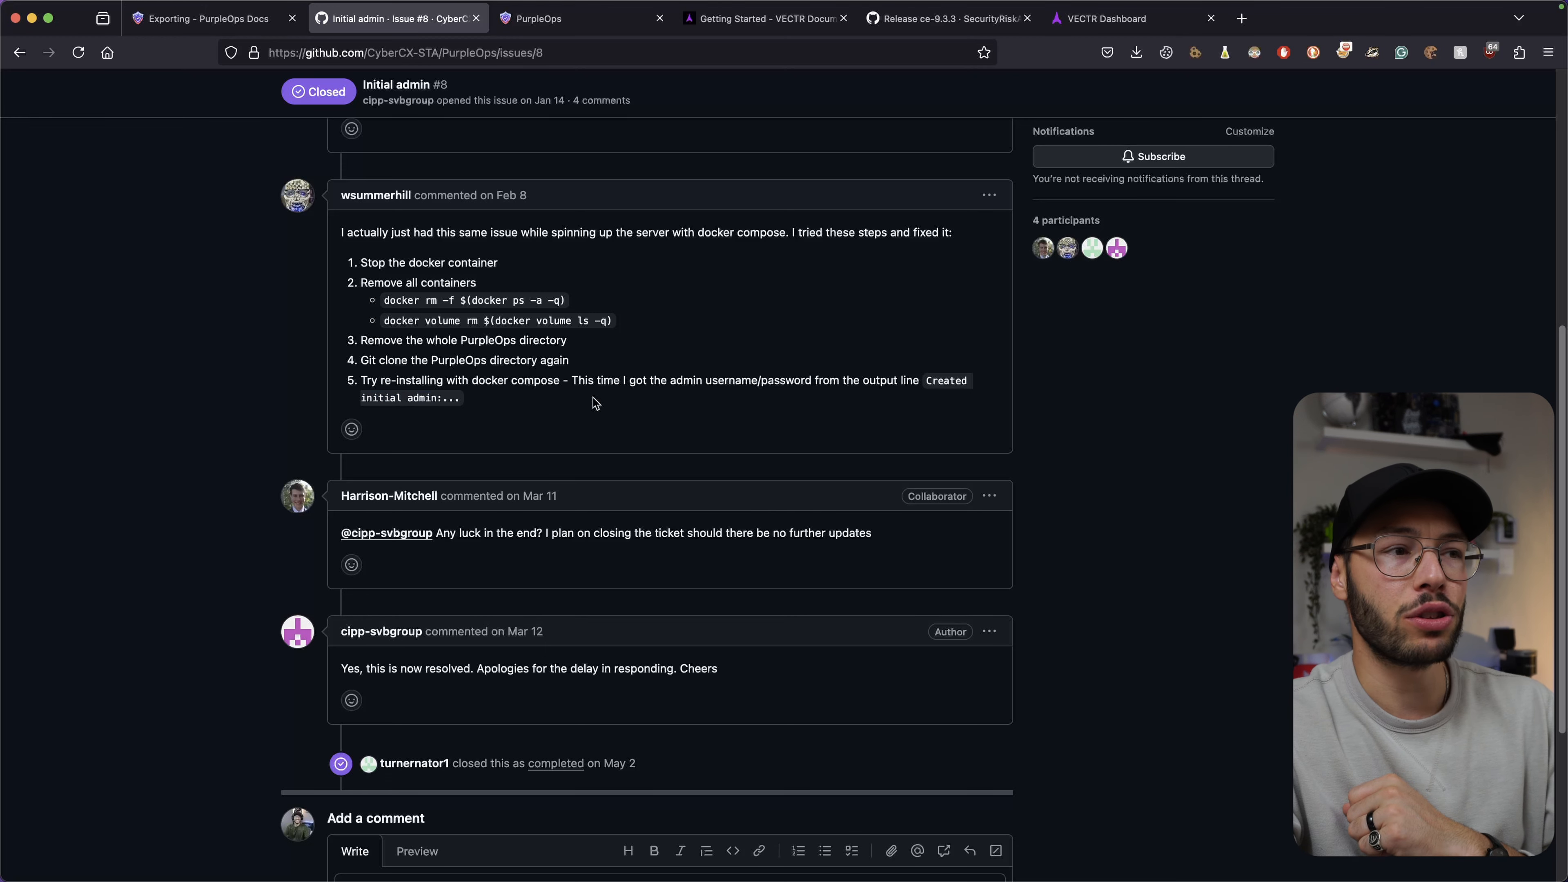
{"action": "scroll", "coordinate": [594, 402], "scroll_direction": "up", "scroll_amount": 5}
{"action": "scroll", "coordinate": [595, 403], "scroll_direction": "up", "scroll_amount": 5}
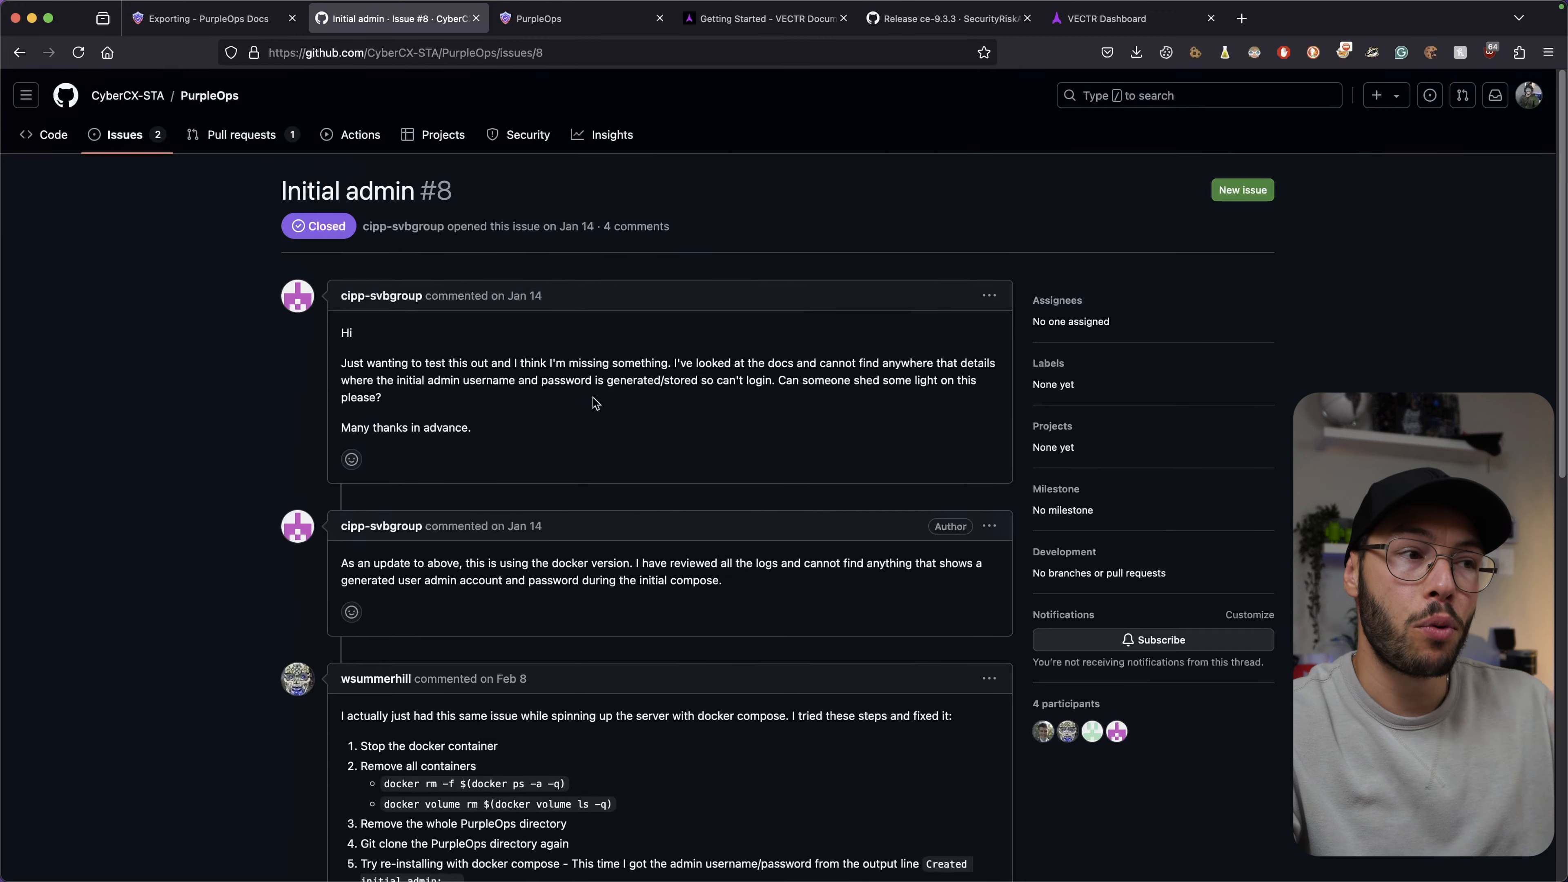
{"action": "left_click", "coordinate": [139, 144]}
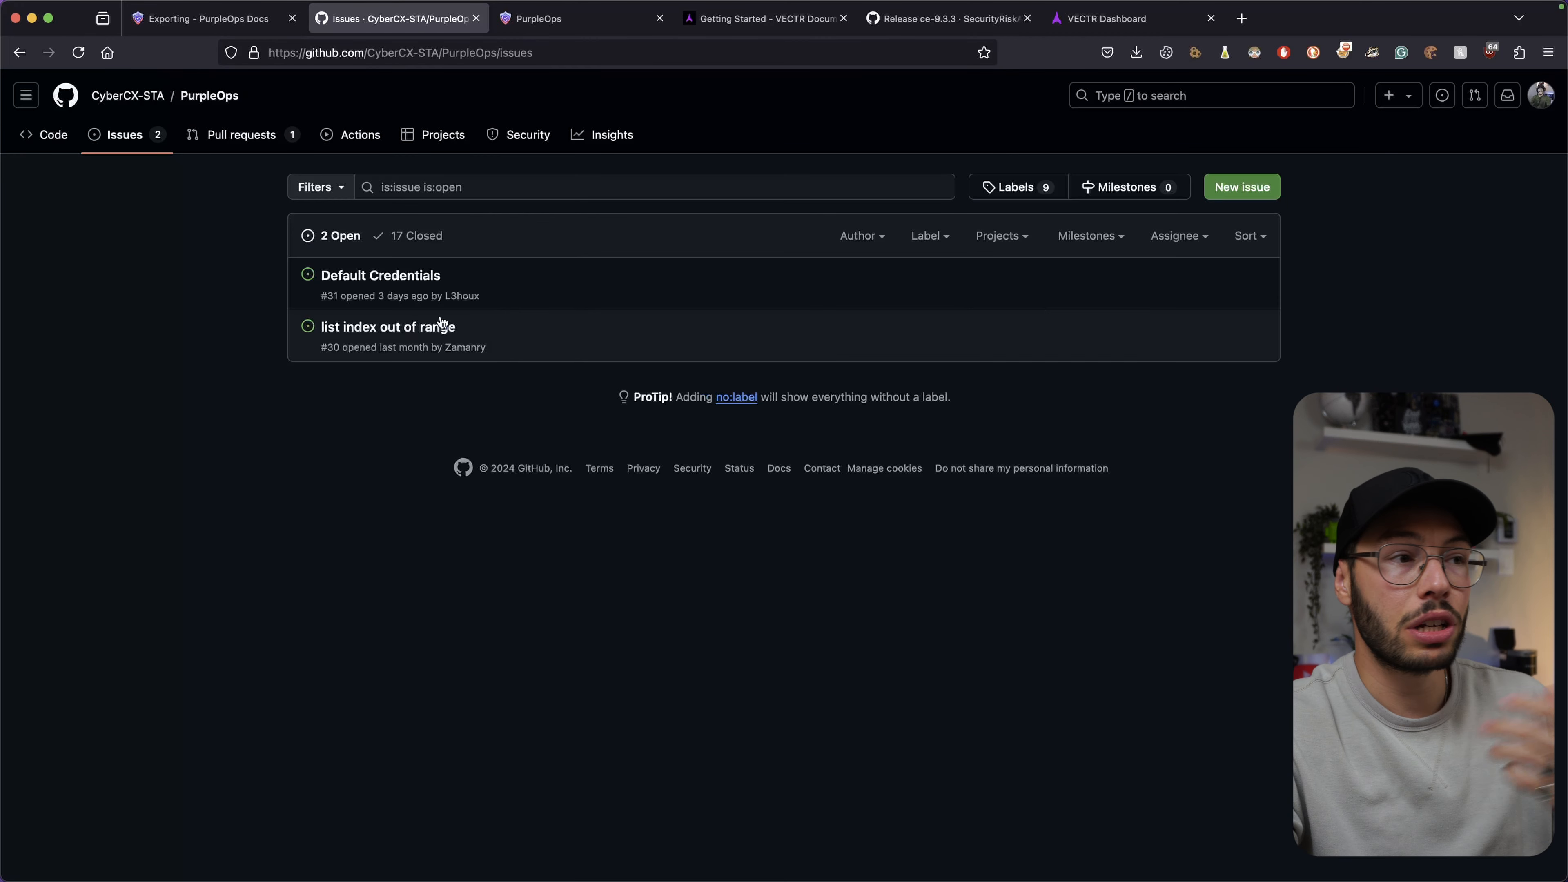